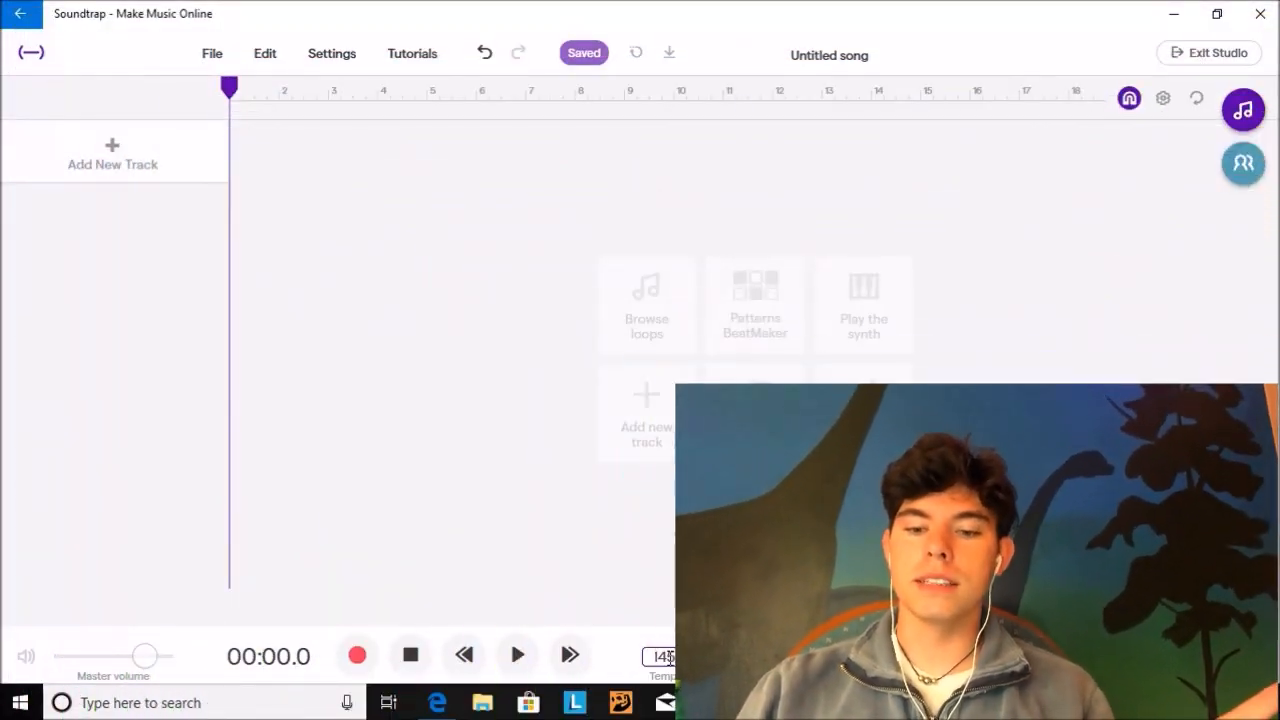
Set the song tempo to 145 and switch the metronome off
key("Return")
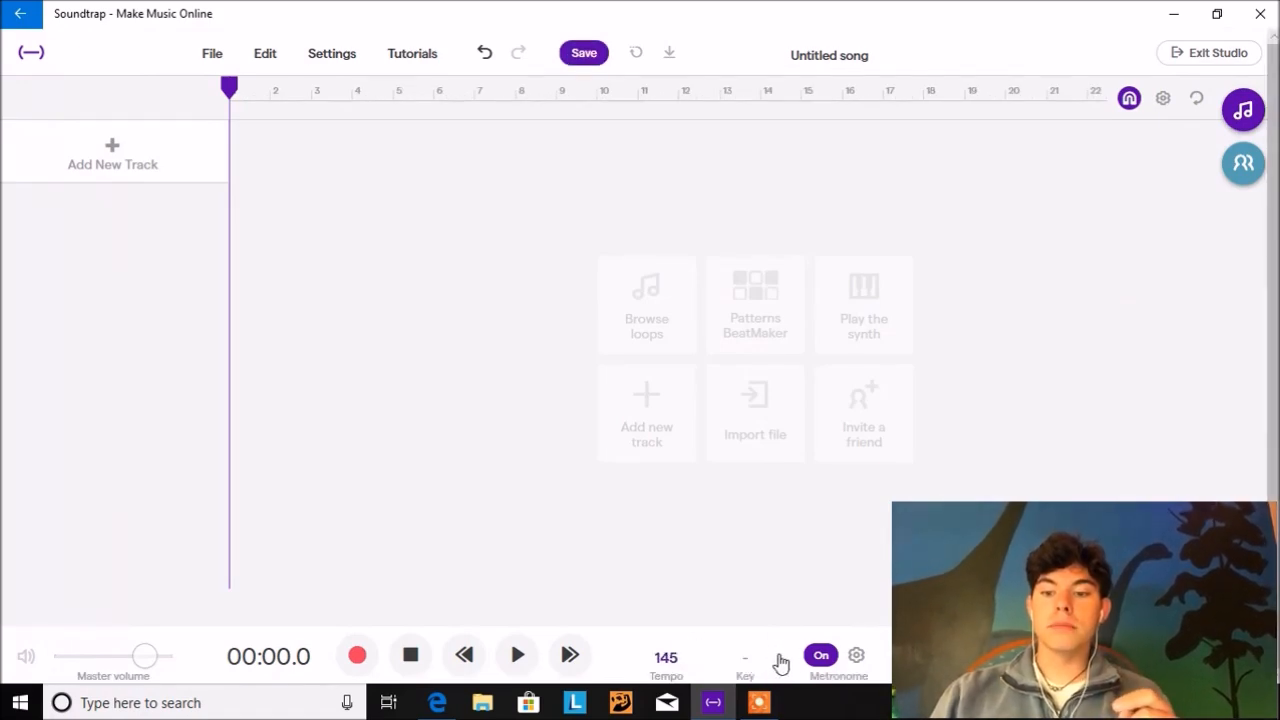
left_click(818, 656)
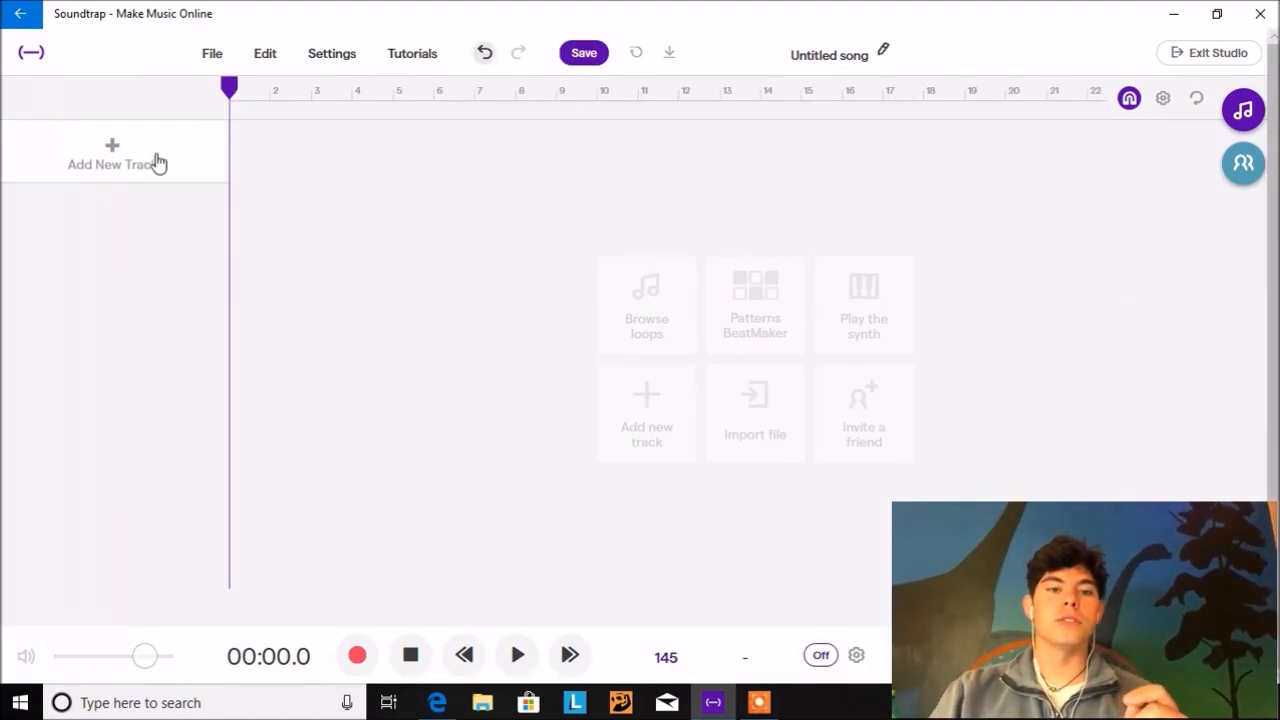
Add a new drum and beats track and choose the Vanilla preset from the drum machines
left_click(160, 172)
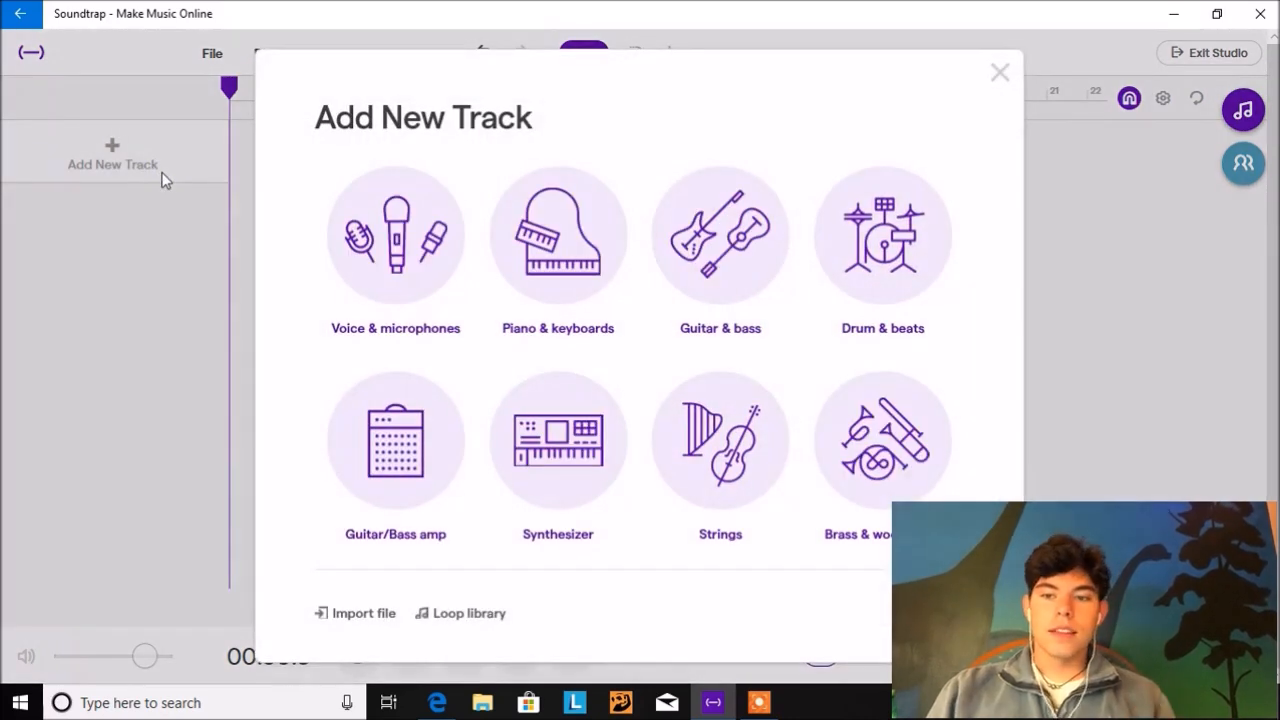
left_click(903, 268)
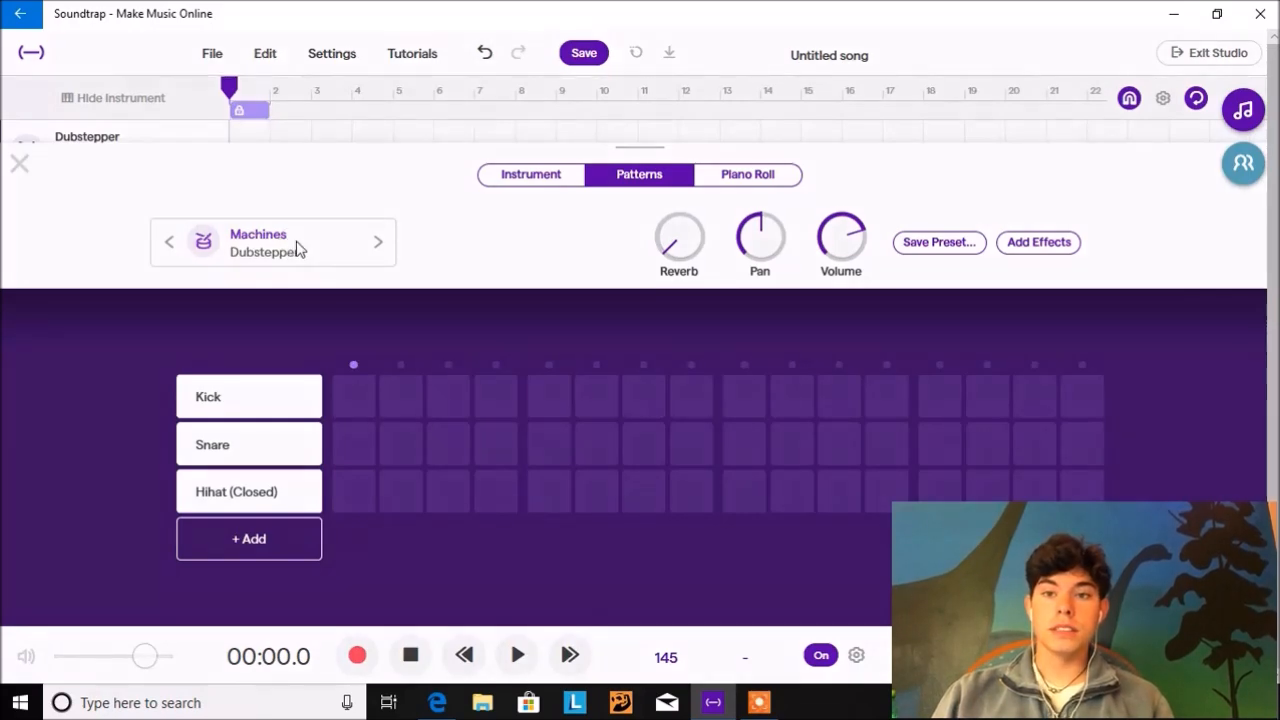
left_click(297, 247)
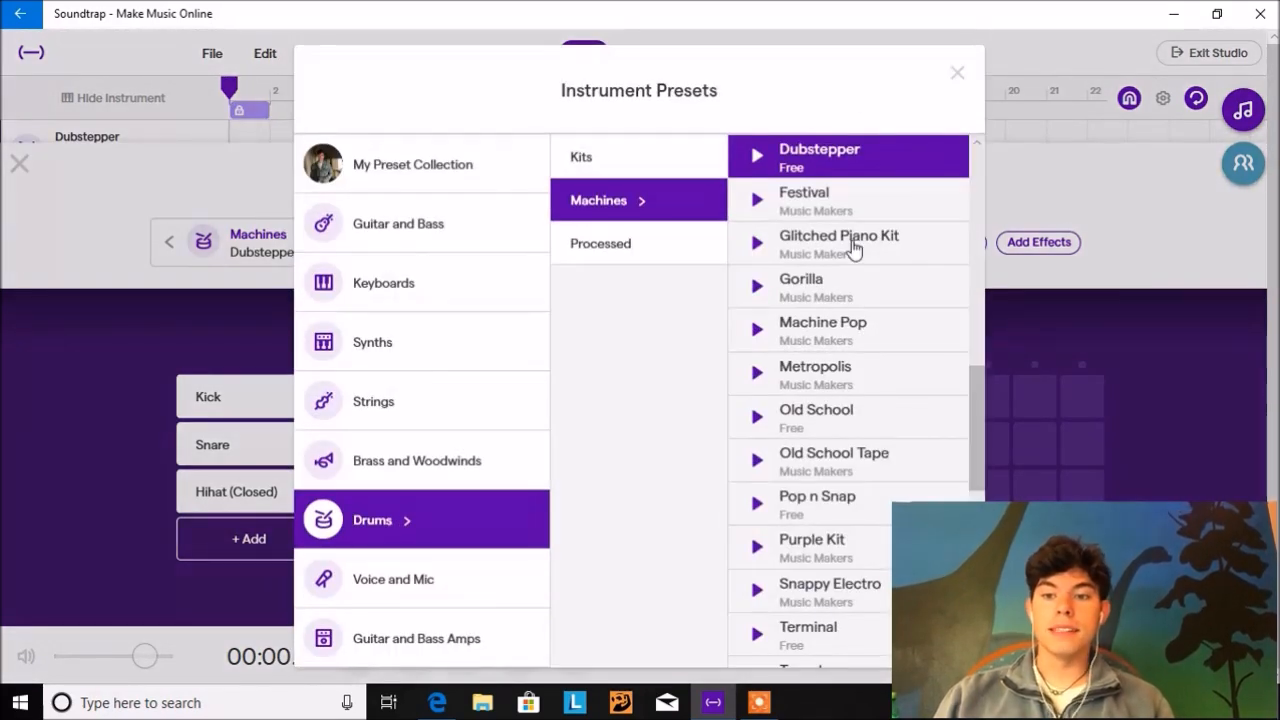
scroll(854, 249, "down", 5)
scroll(854, 249, "up", 10)
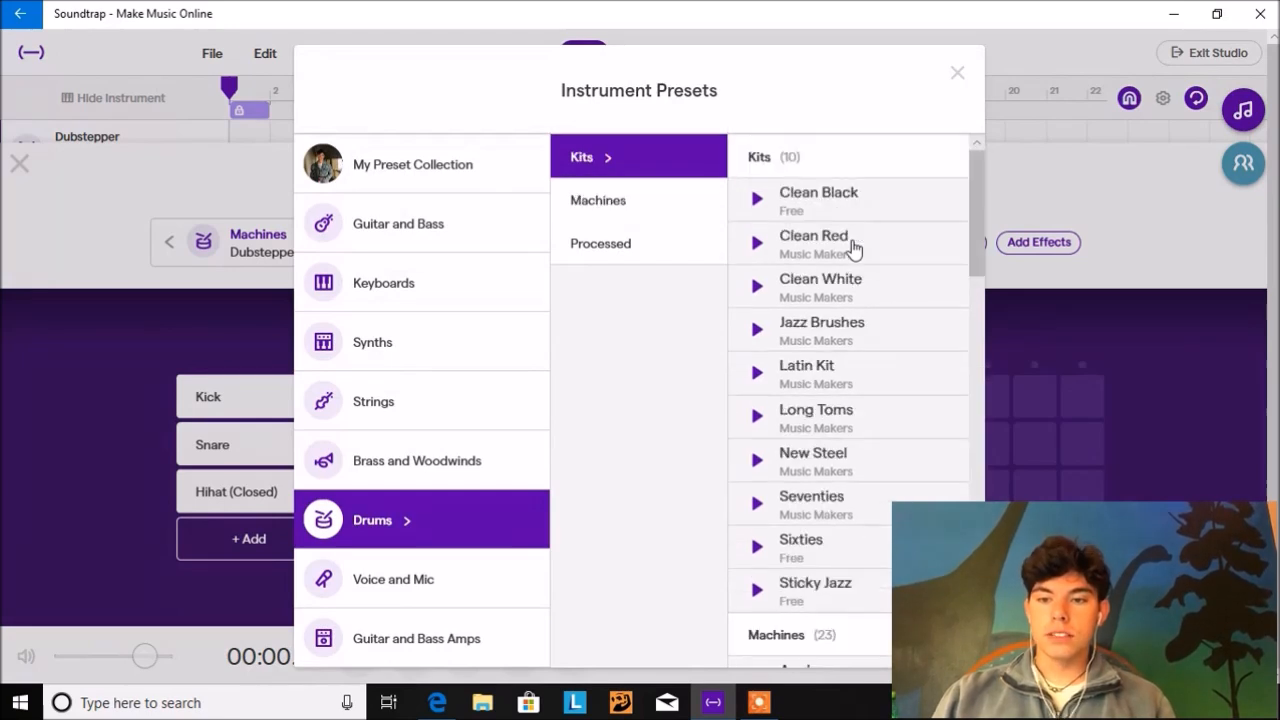
scroll(854, 249, "down", 3)
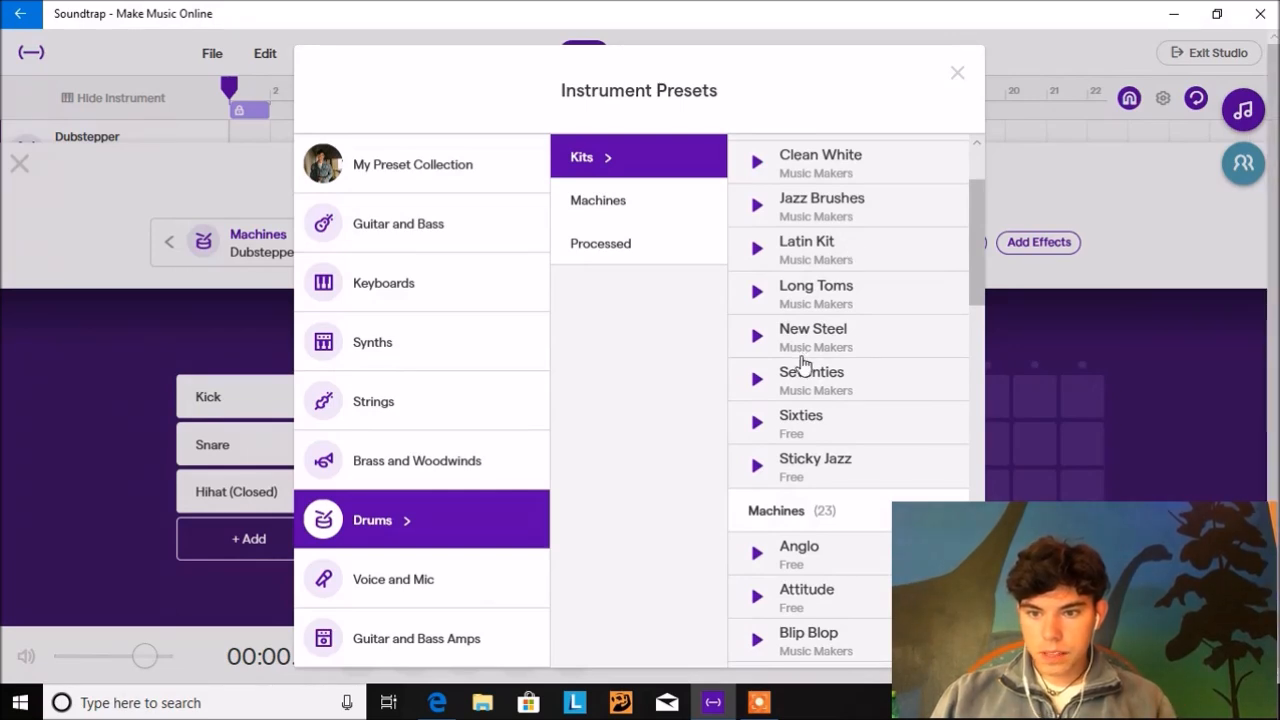
scroll(798, 372, "up", 3)
scroll(798, 372, "down", 15)
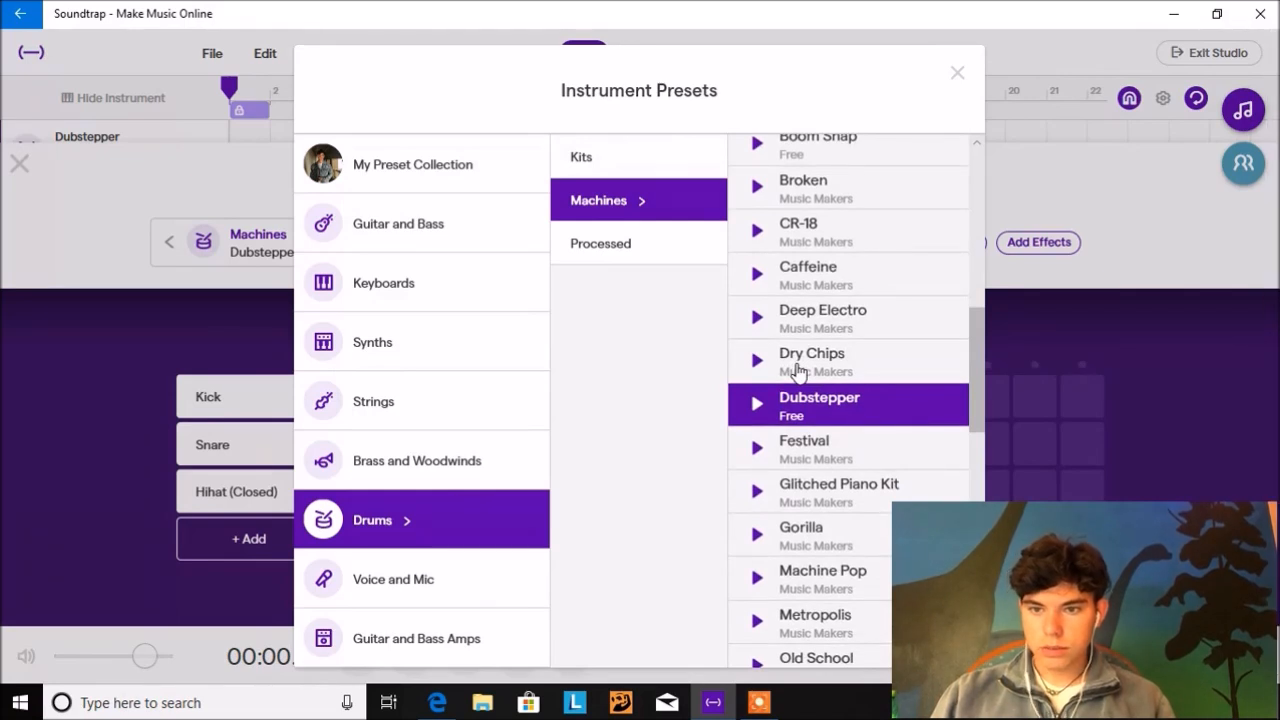
scroll(798, 372, "down", 6)
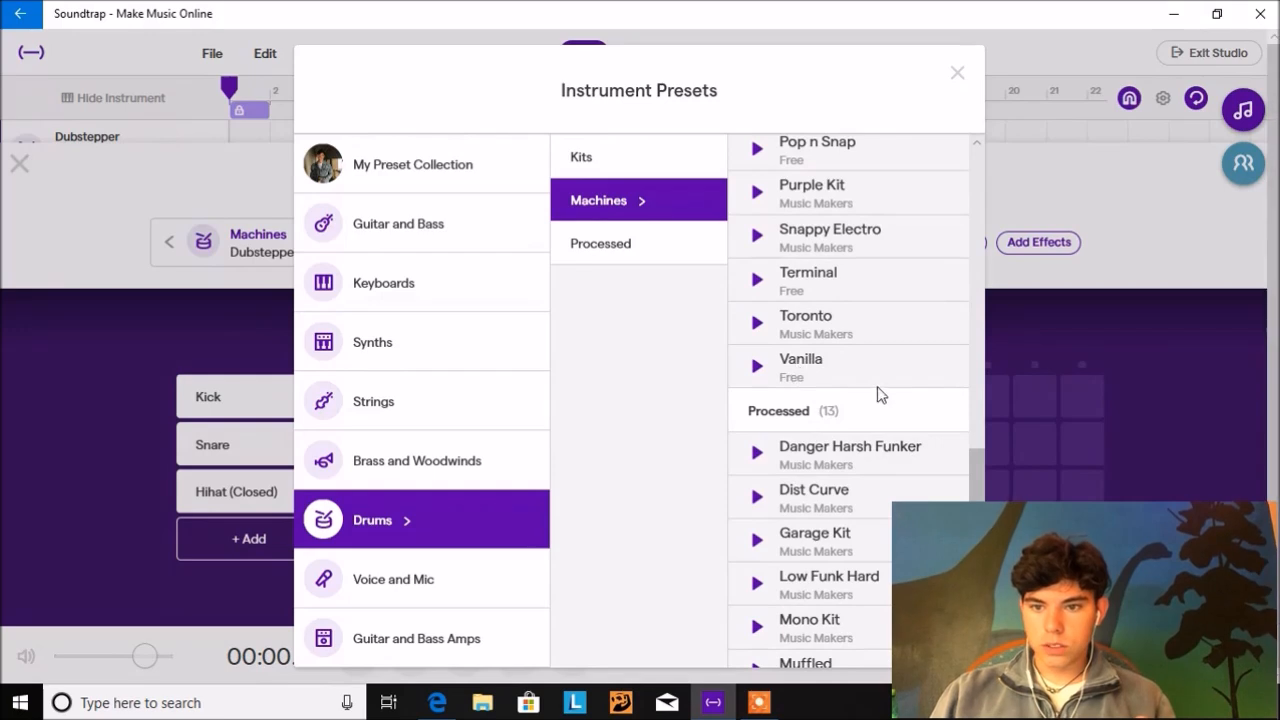
scroll(850, 340, "up", 3)
scroll(852, 334, "down", 6)
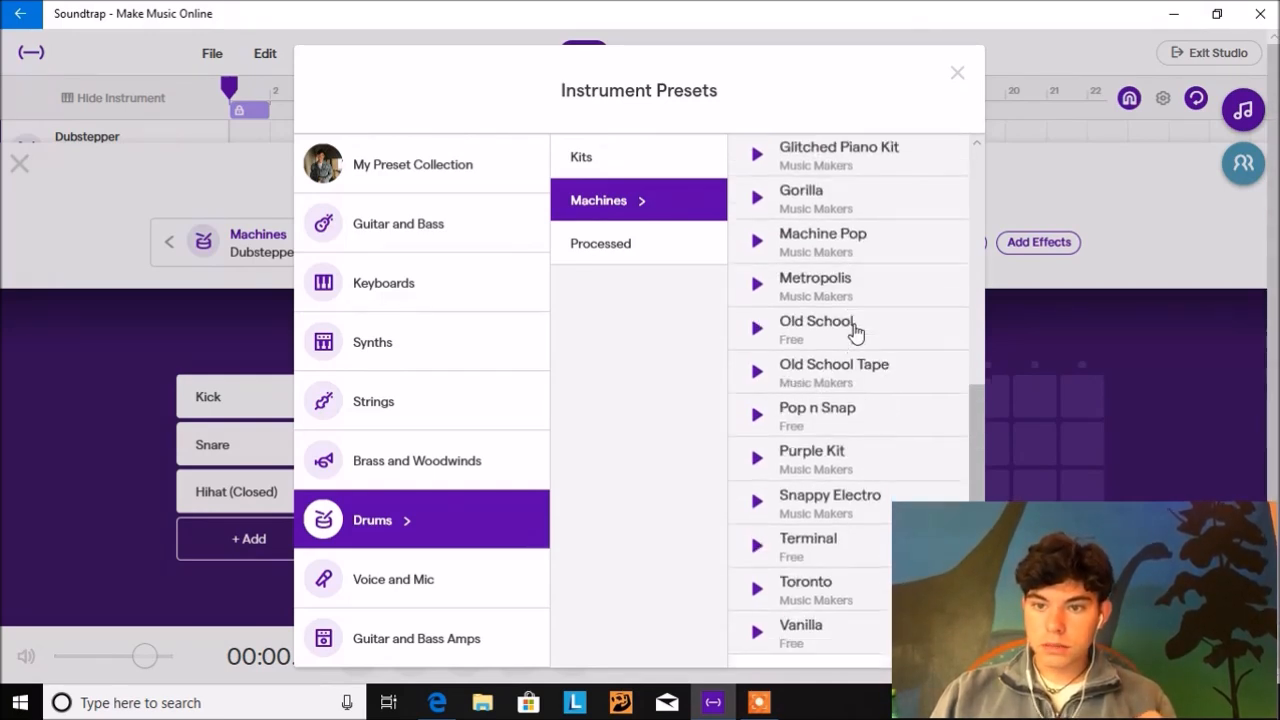
scroll(852, 334, "up", 3)
left_click(839, 333)
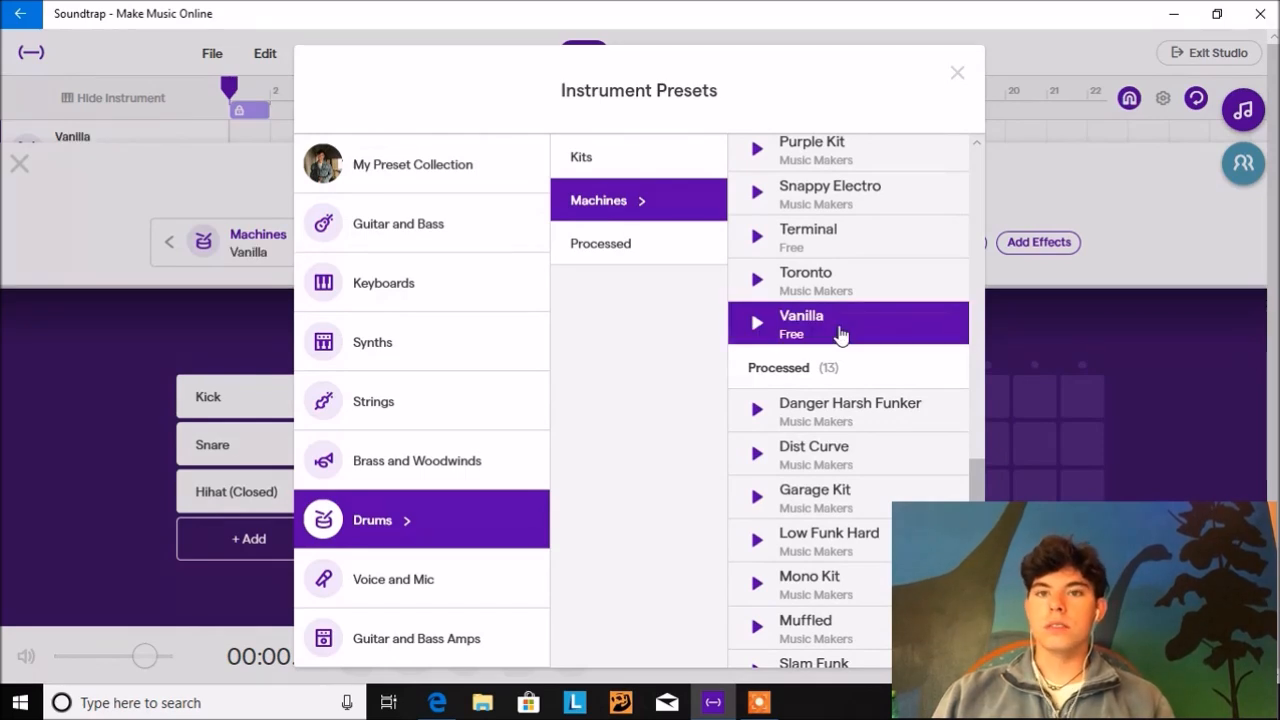
left_click(148, 133)
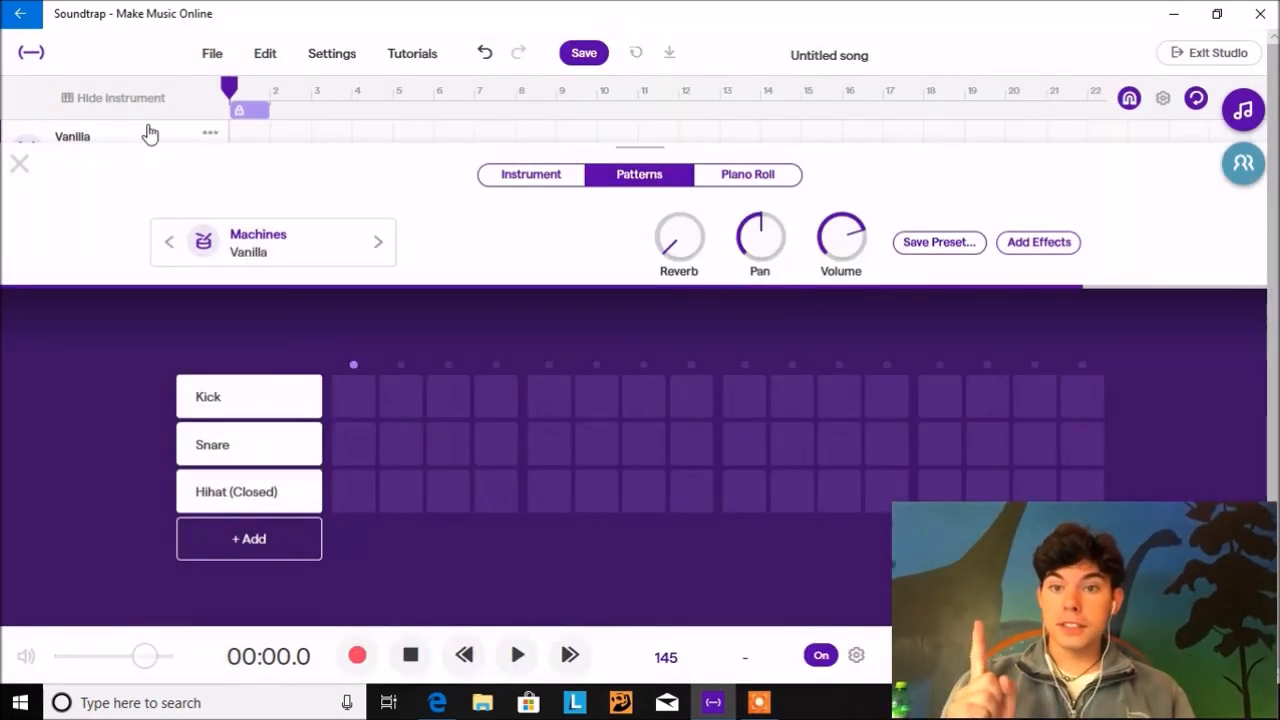
Place a kick on step 1 and a snare on step 9 while the pattern loops with the metronome off
left_click(353, 397)
key("space")
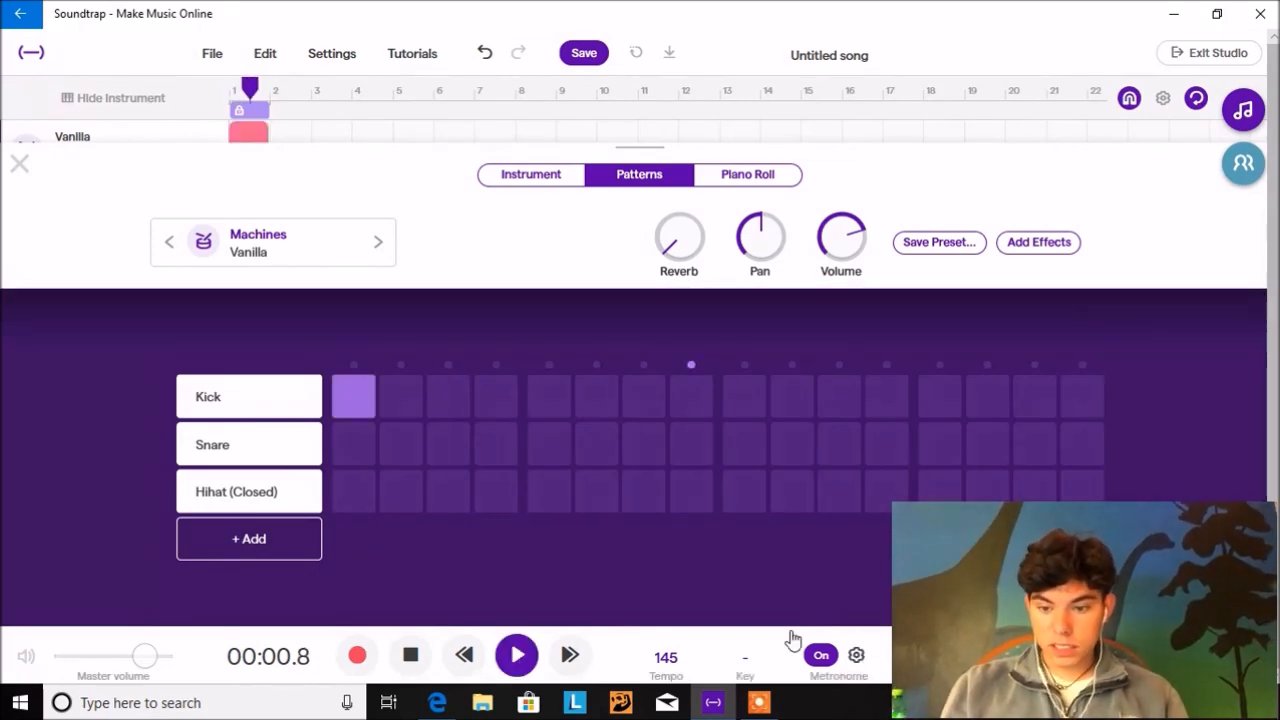
left_click(816, 655)
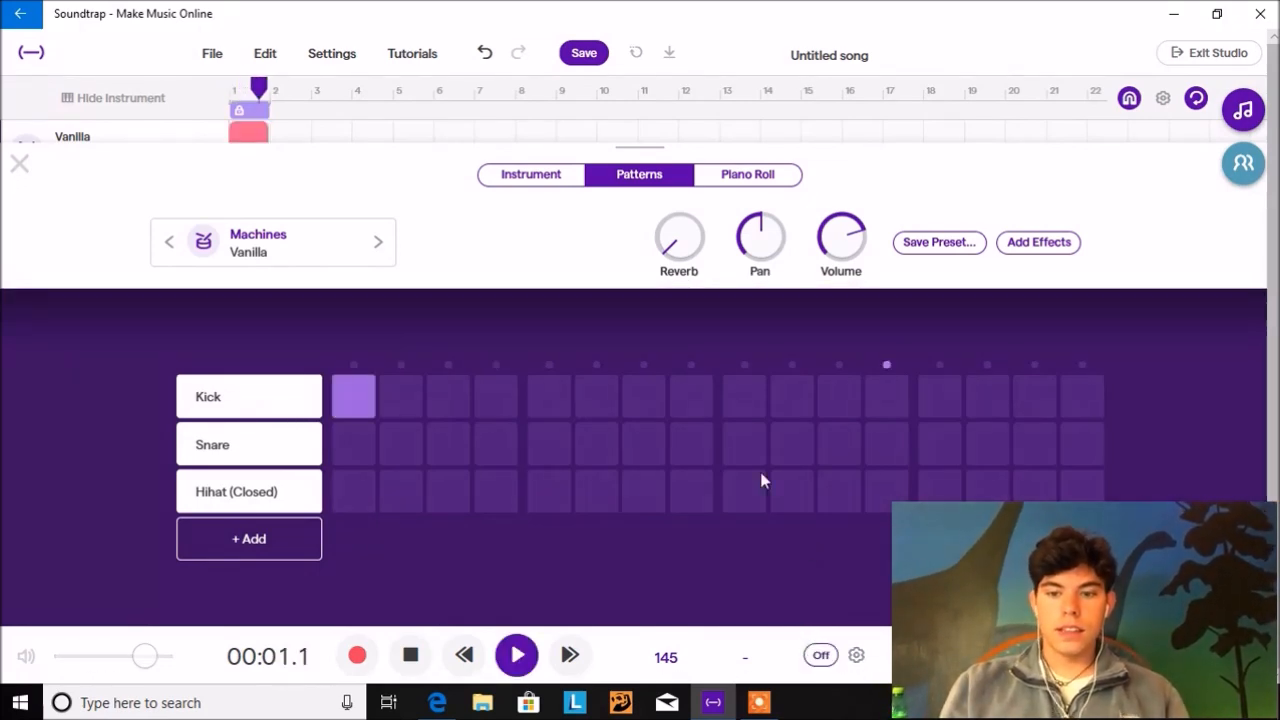
left_click(746, 455)
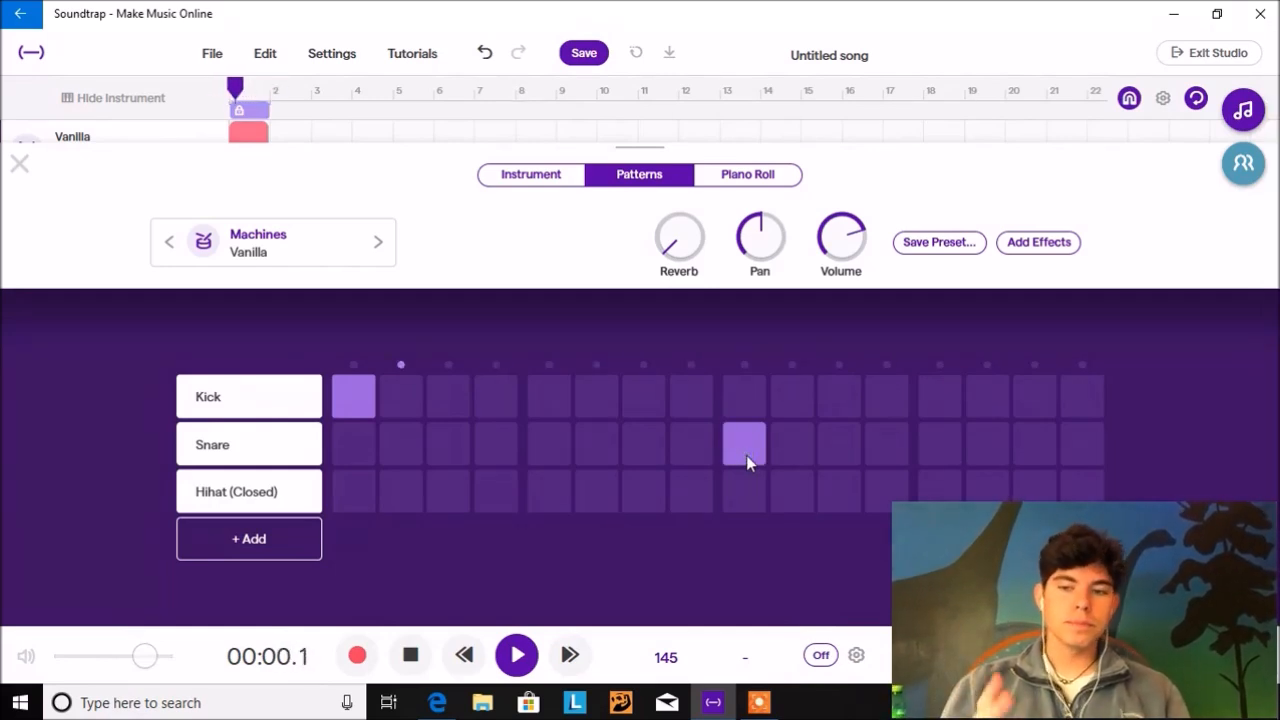
Place closed hi-hats on every odd step from 1 to 15 of the first bar's pattern
left_click(362, 488)
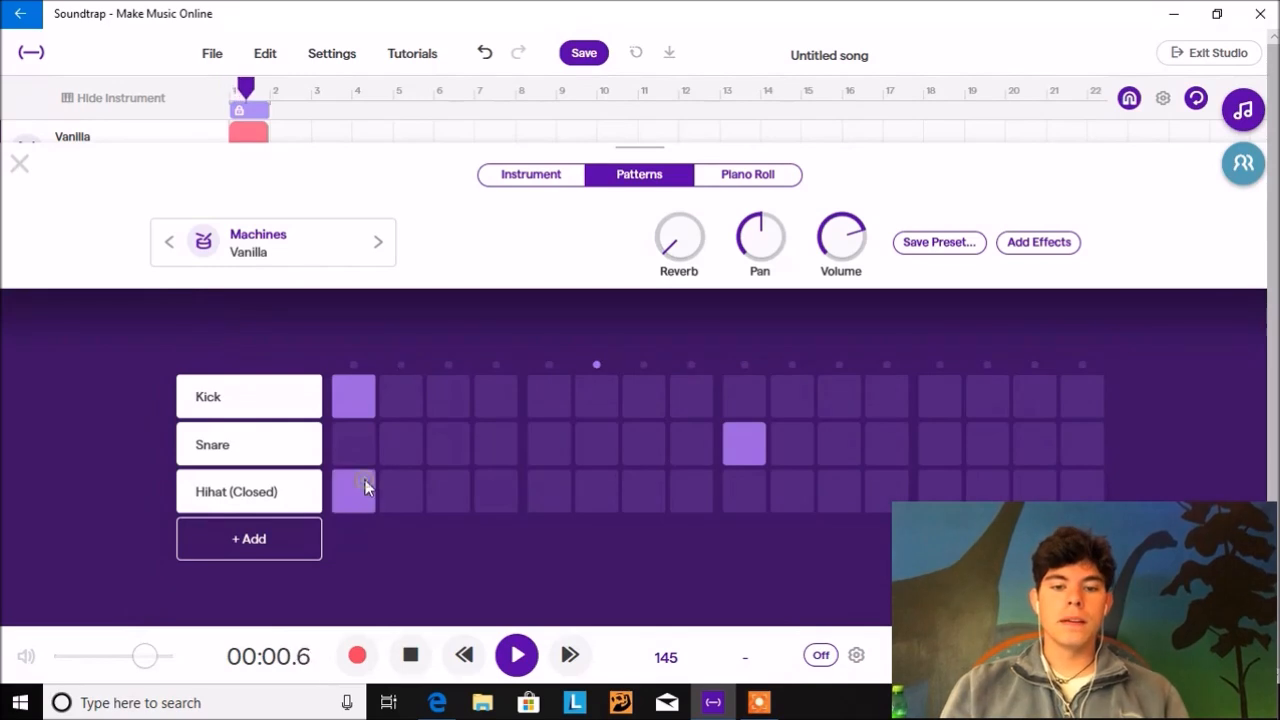
left_click(463, 500)
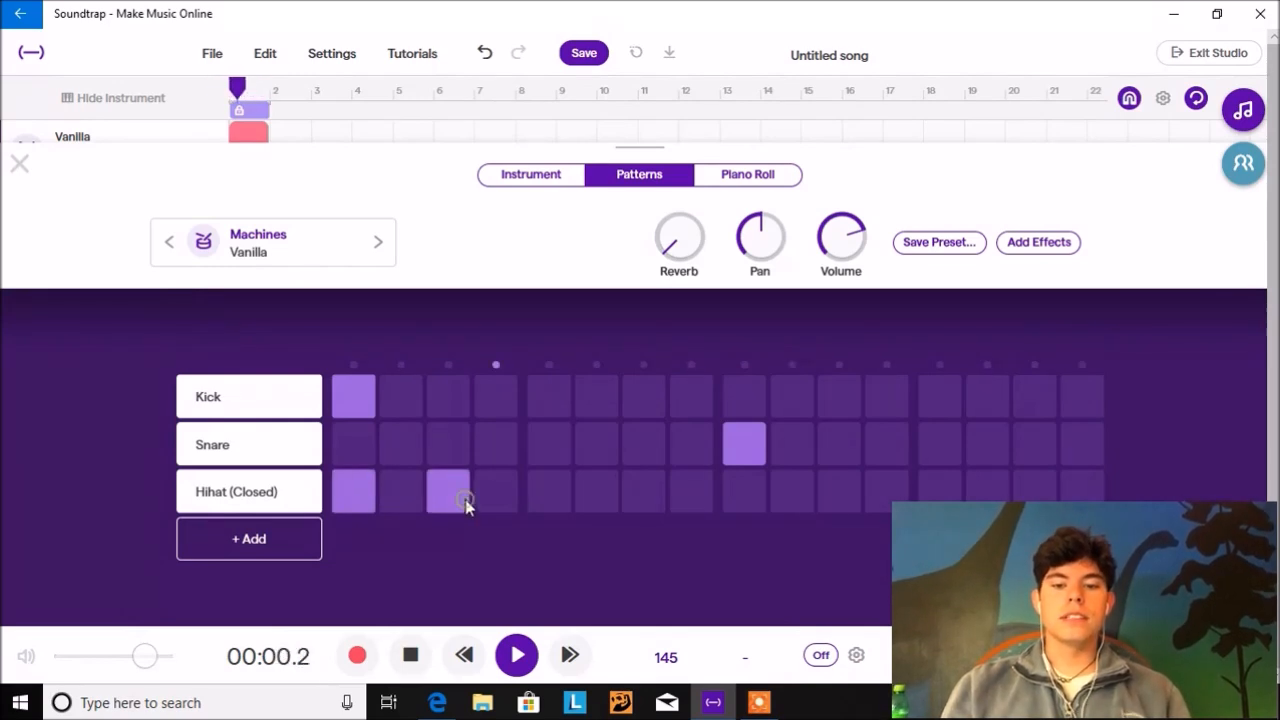
left_click(542, 499)
left_click(645, 505)
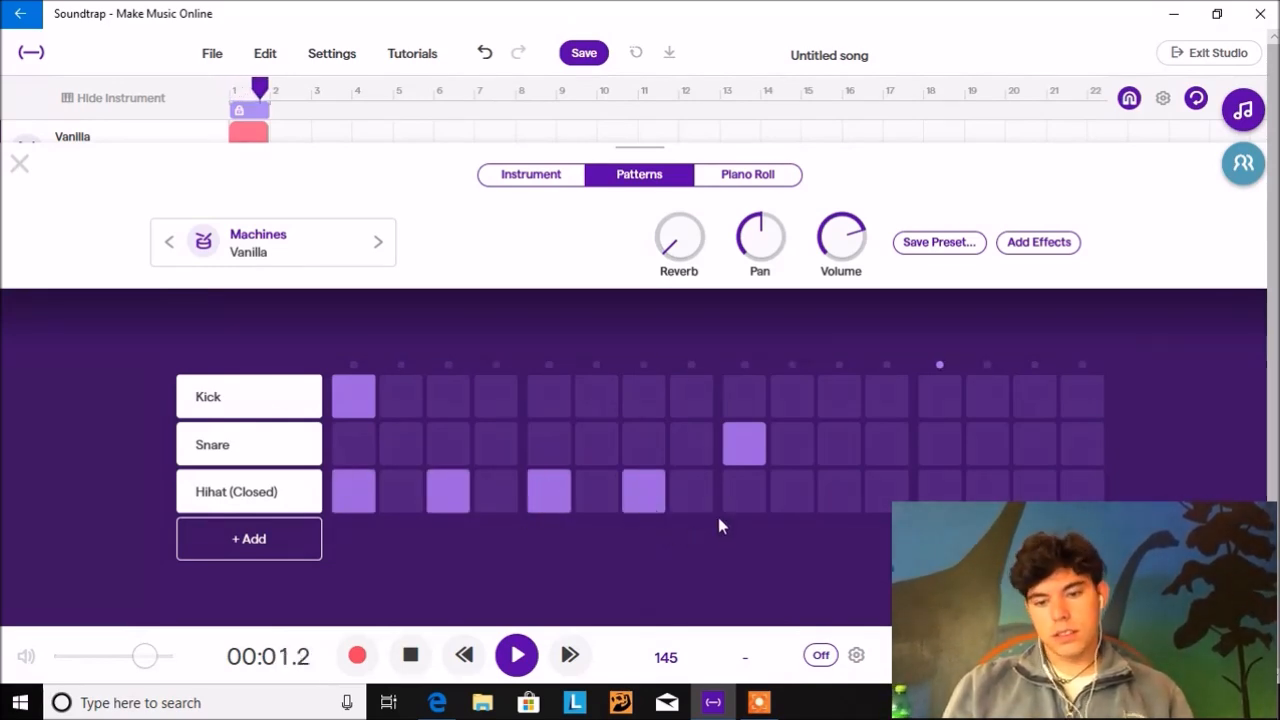
left_click(735, 505)
left_click(834, 497)
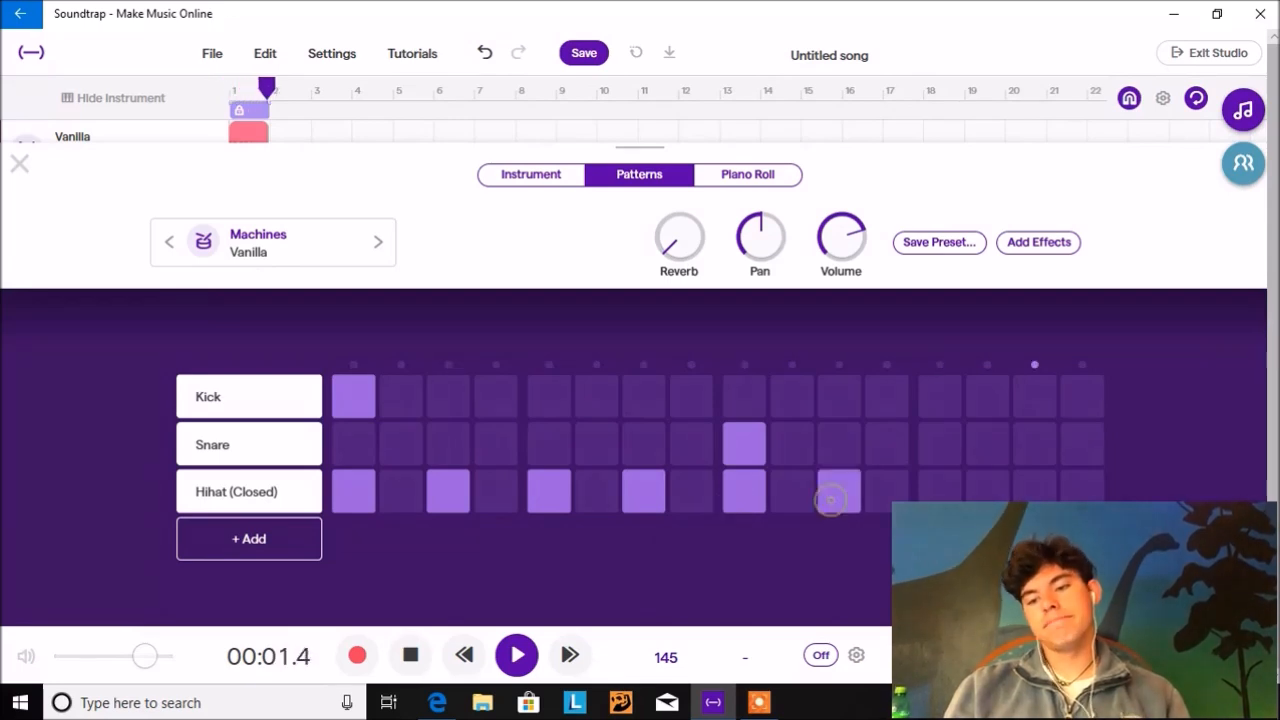
left_click(930, 492)
left_click(1030, 494)
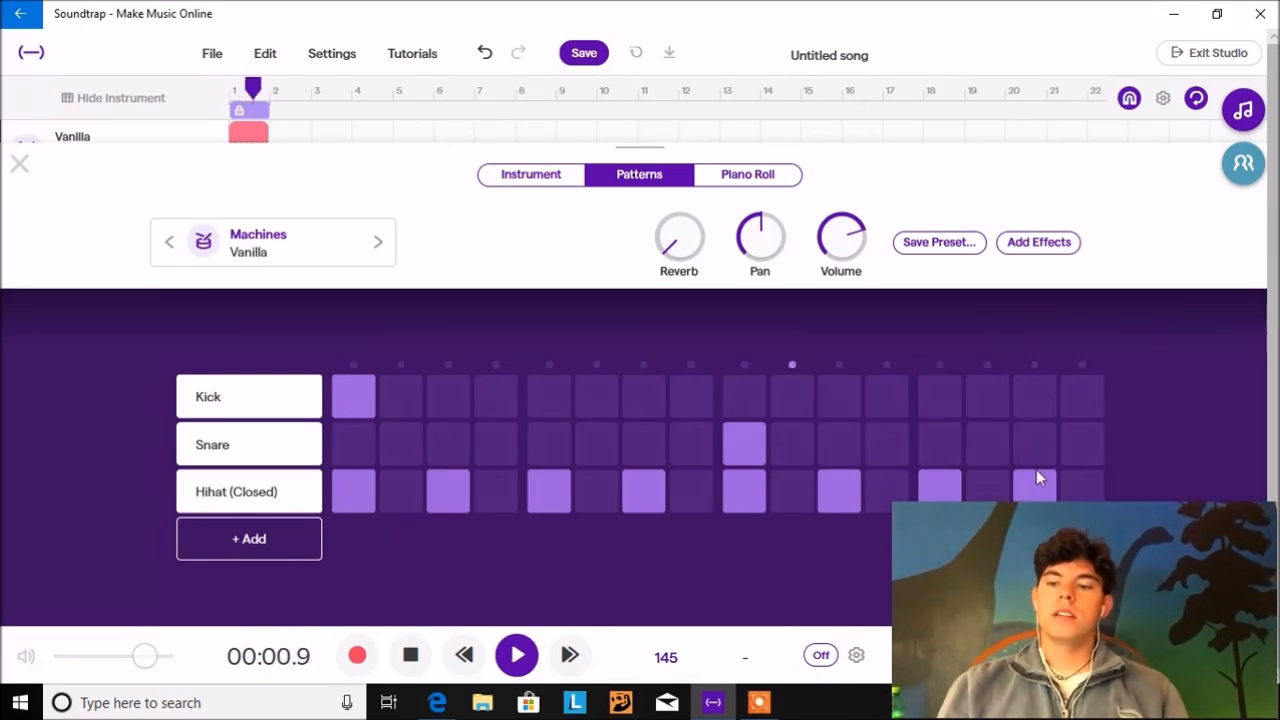
Add a snare on step 15 and a kick on step 13, stop playback and close the pattern editor
left_click(1030, 458)
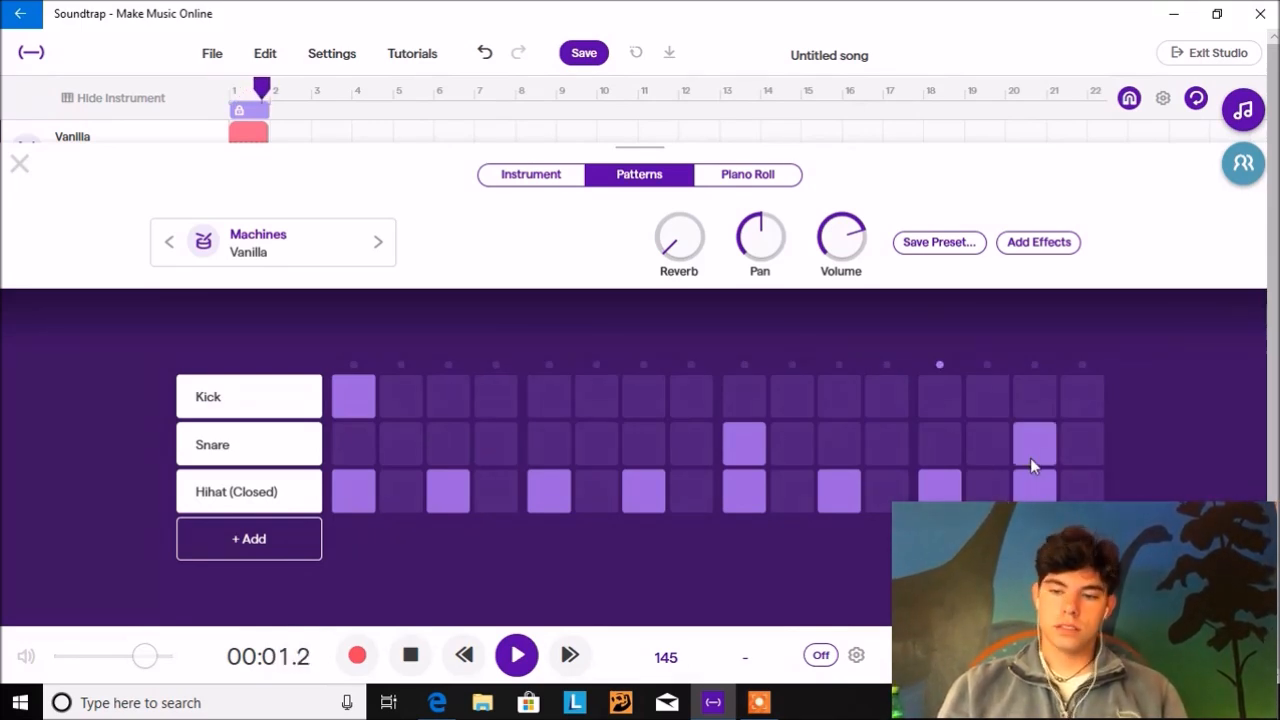
left_click(935, 399)
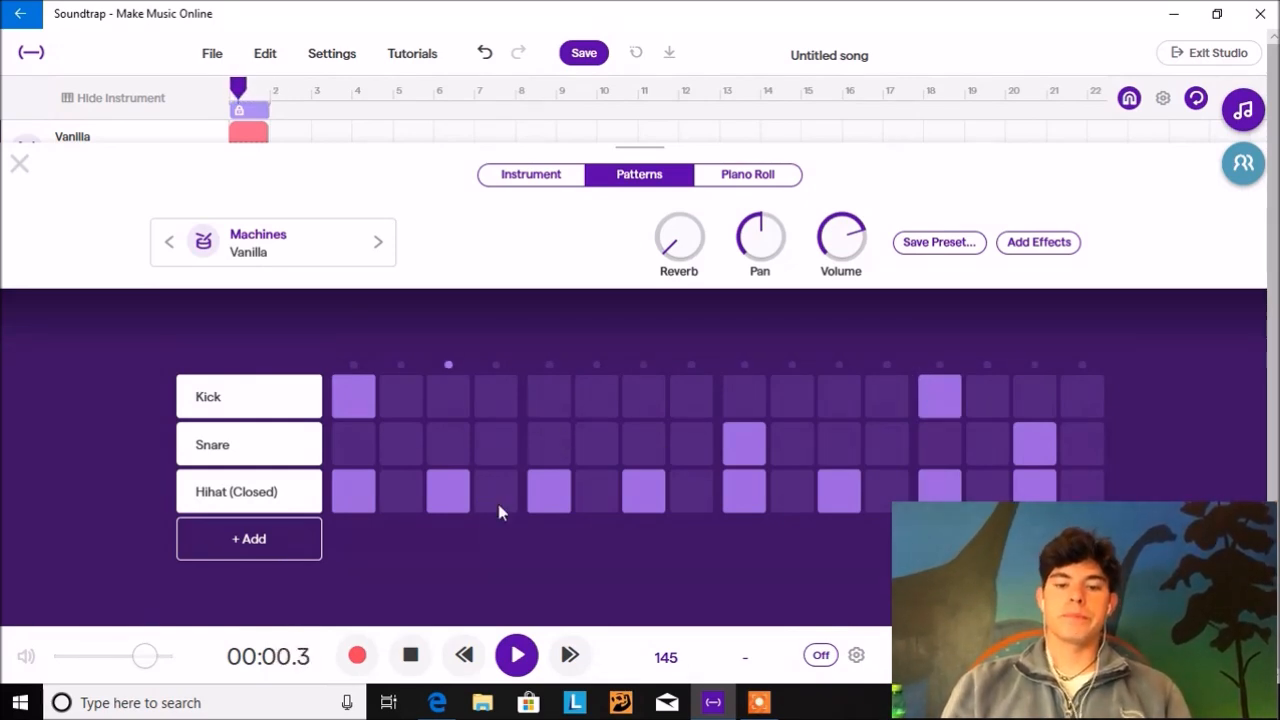
key("space")
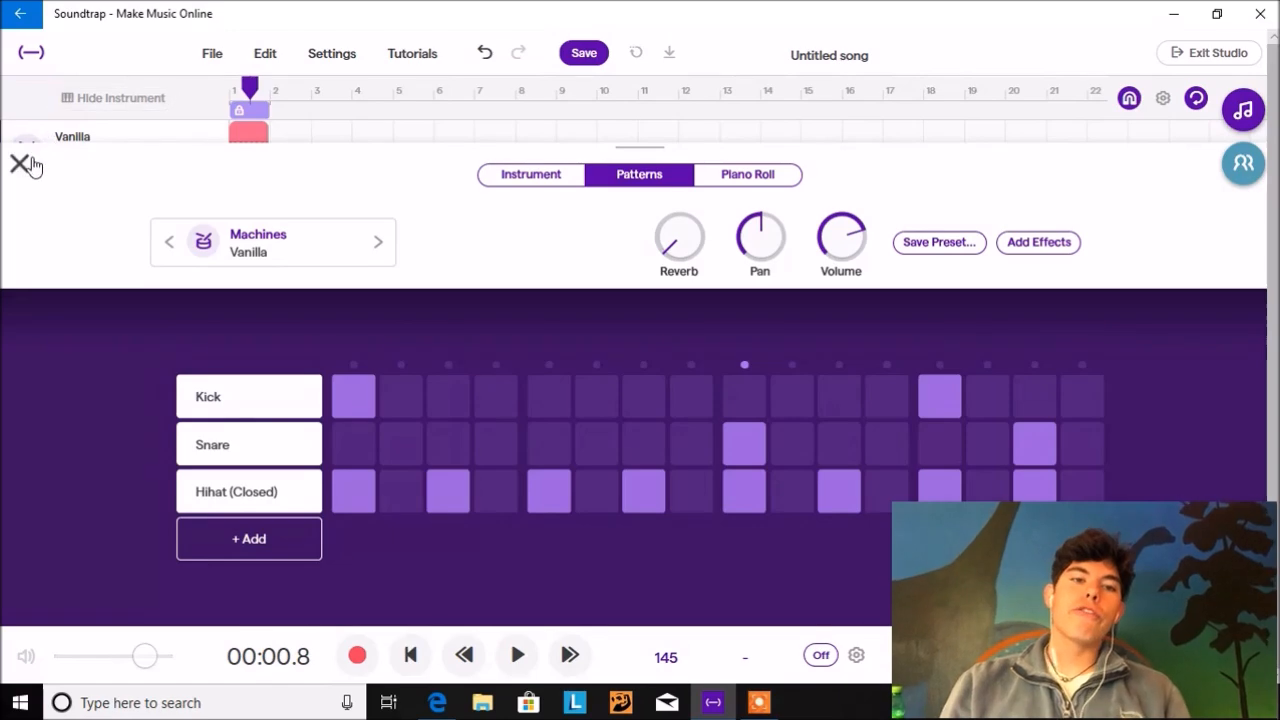
left_click(22, 163)
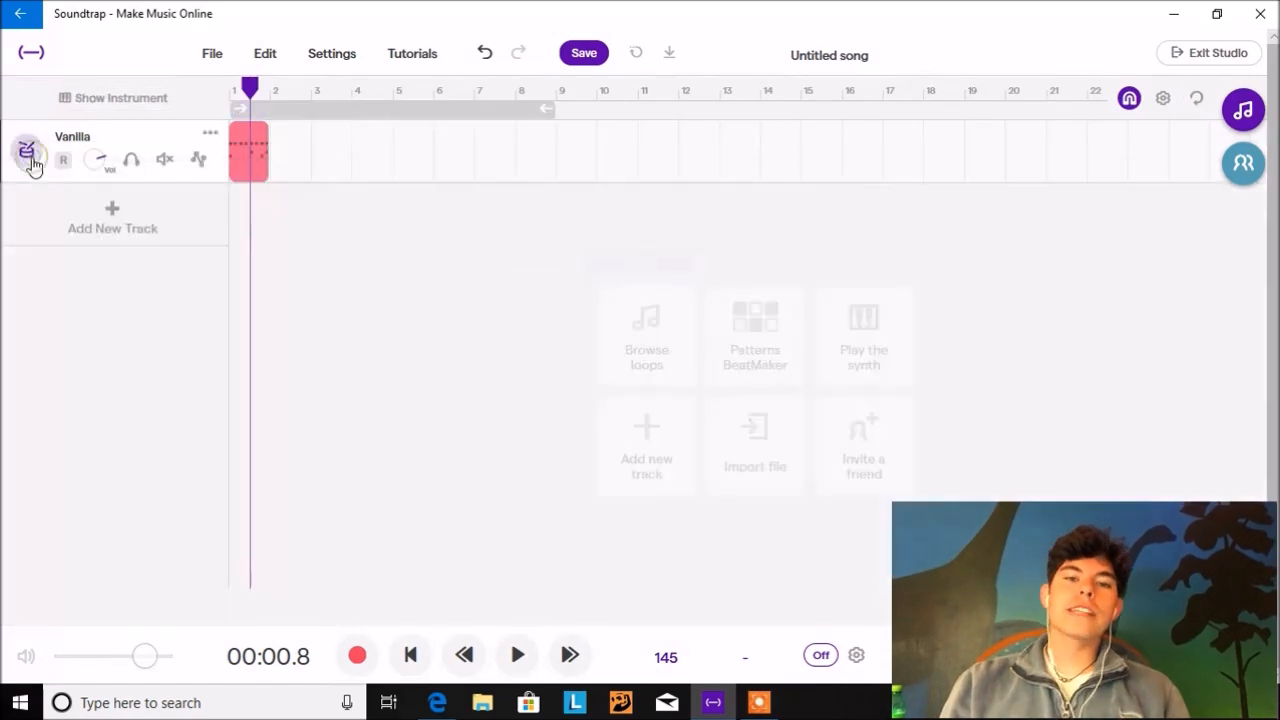
Move the playhead to bar 2 and open a blank drum pattern there on the Vanilla track
left_click(274, 175)
double_click(269, 168)
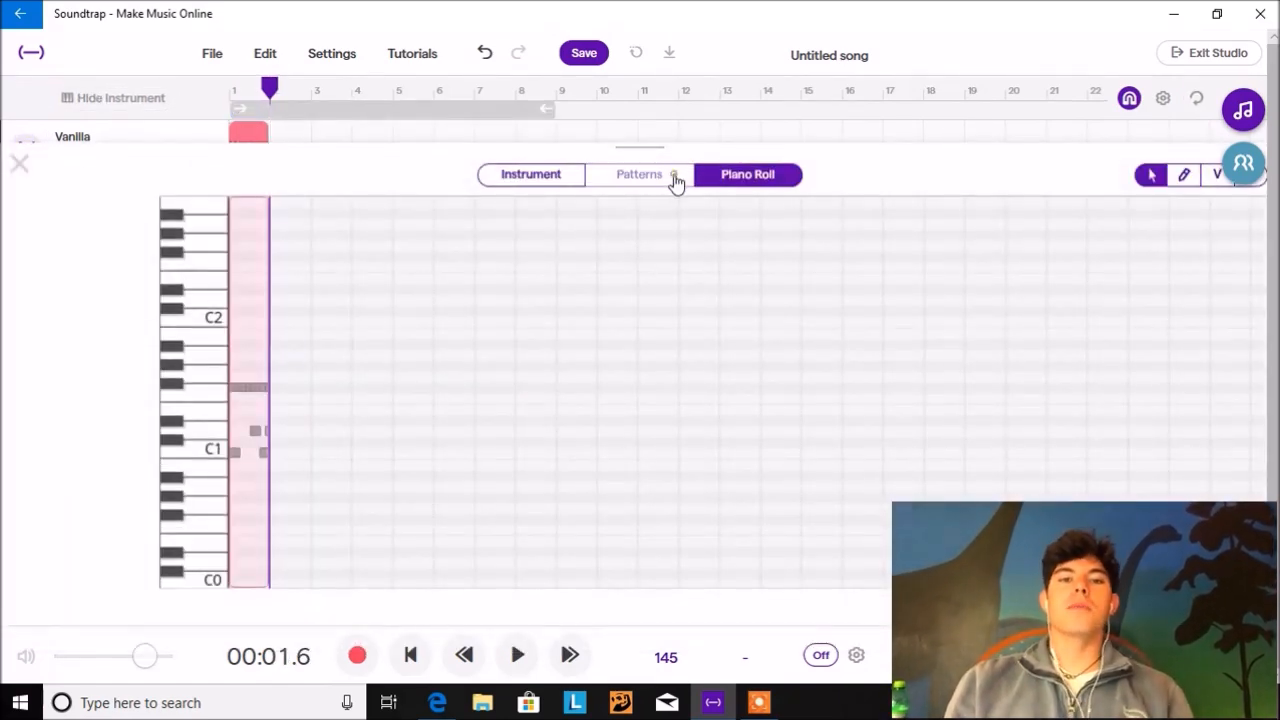
left_click(674, 177)
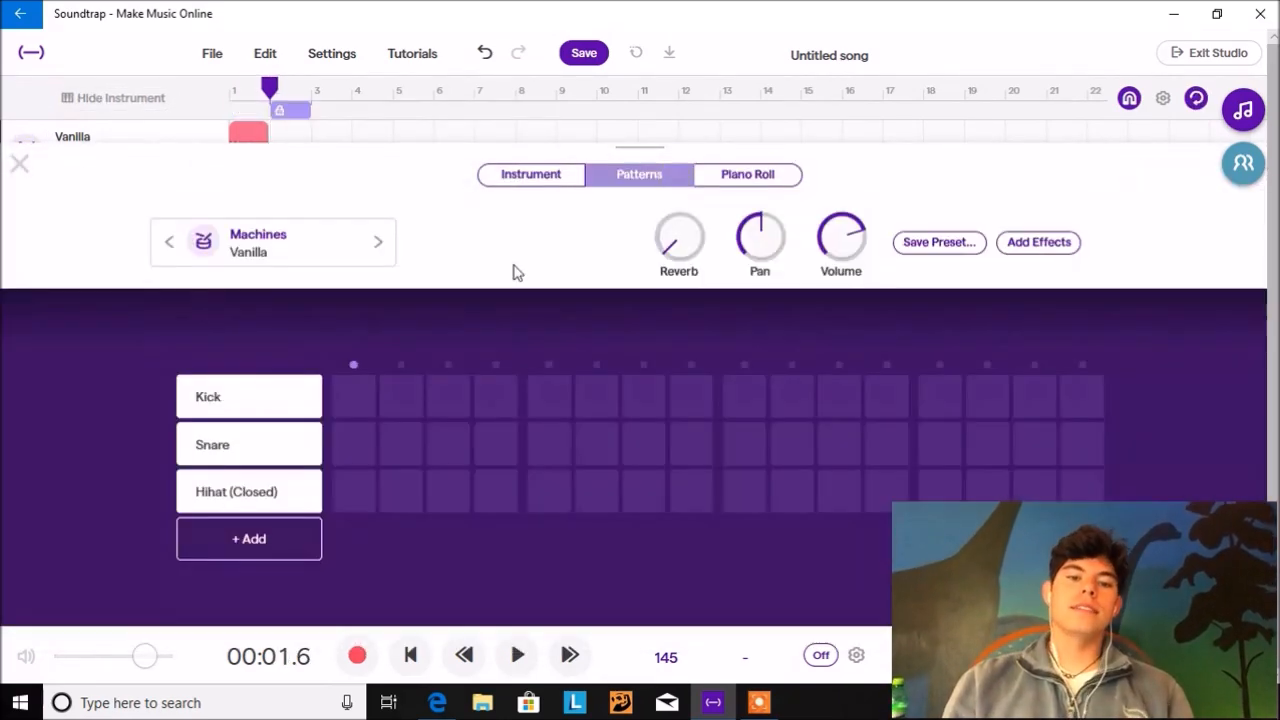
Place a snare on step 3 and closed hi-hats on every odd step from 1 to 15 of the bar 2 pattern
left_click(447, 444)
left_click(354, 491)
left_click(448, 491)
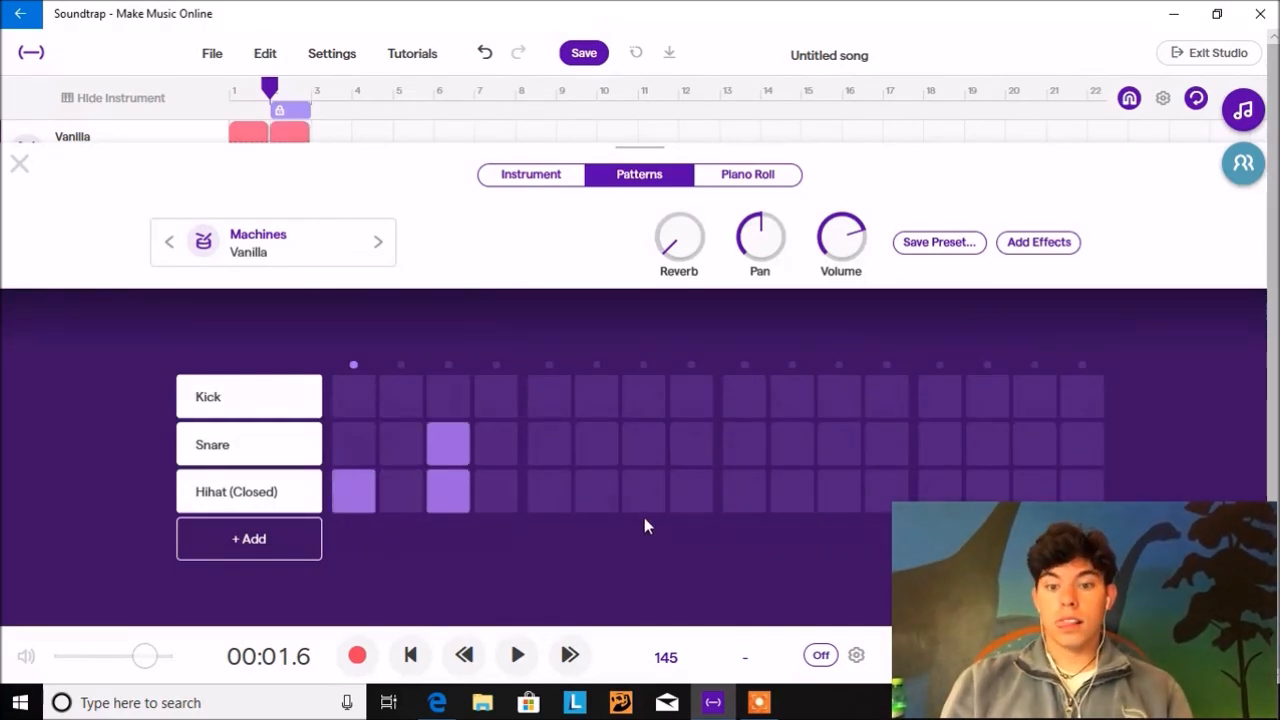
left_click(549, 491)
left_click(643, 491)
left_click(744, 491)
left_click(839, 491)
left_click(940, 486)
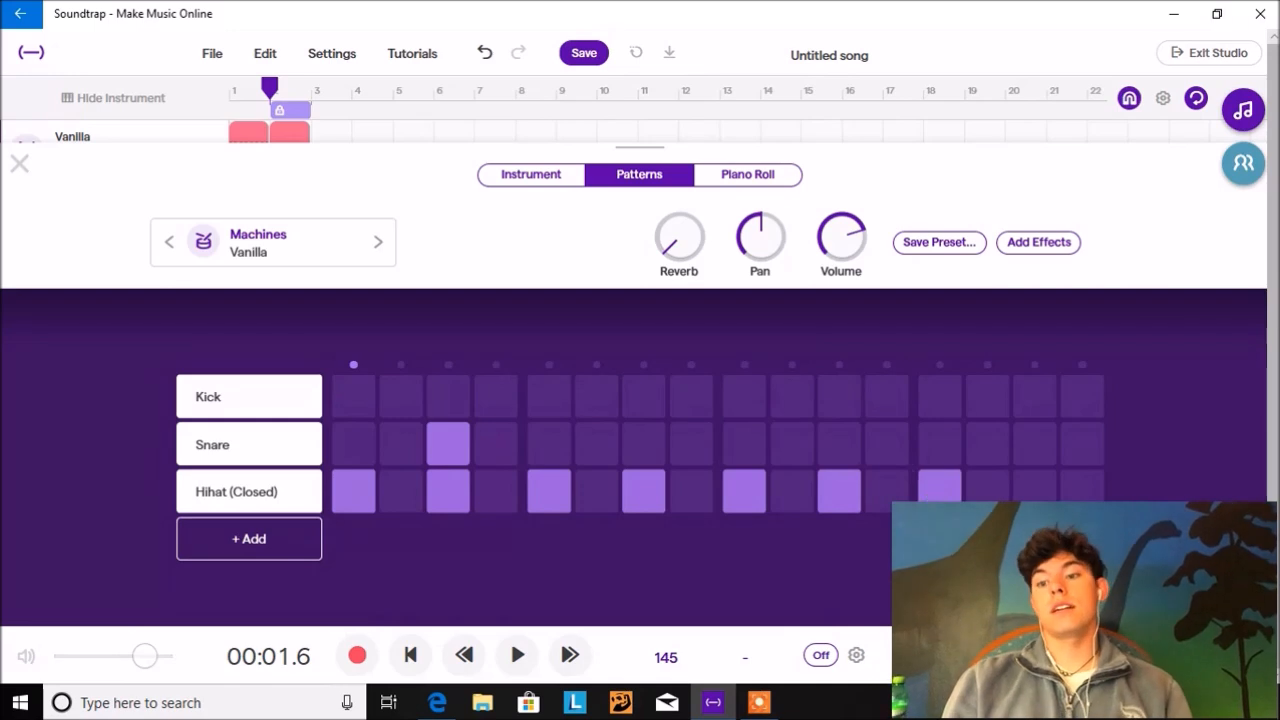
left_click(1035, 486)
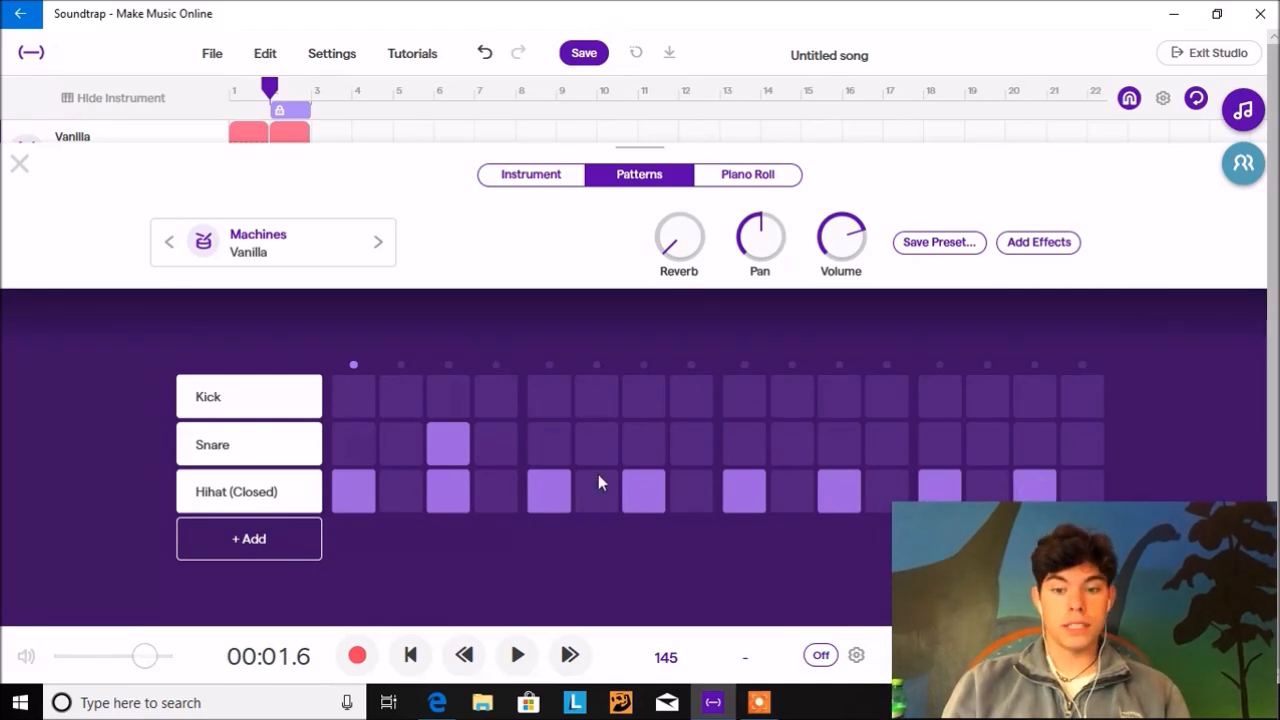
Complete the bar 2 pattern with a snare on step 9 and kicks only on steps 7 and 13, checking it by playback
left_click(562, 400)
left_click(838, 392)
key("space")
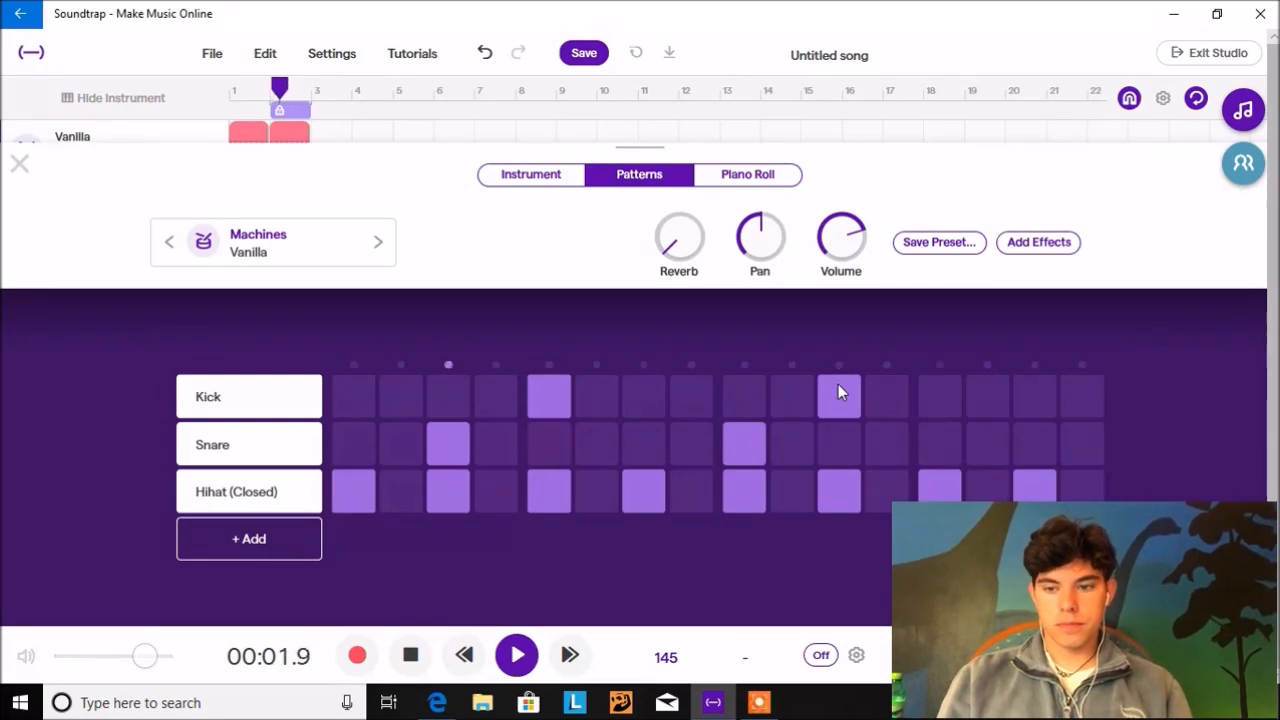
left_click(838, 392)
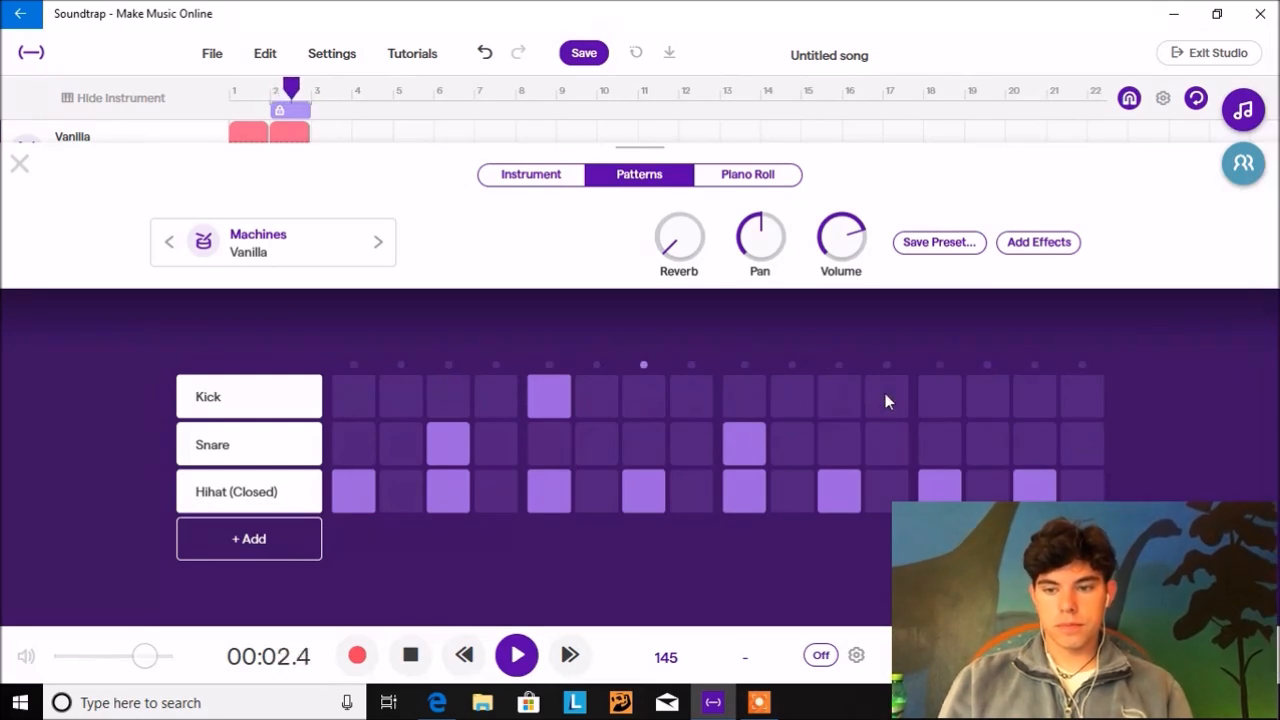
left_click(640, 396)
left_click(548, 395)
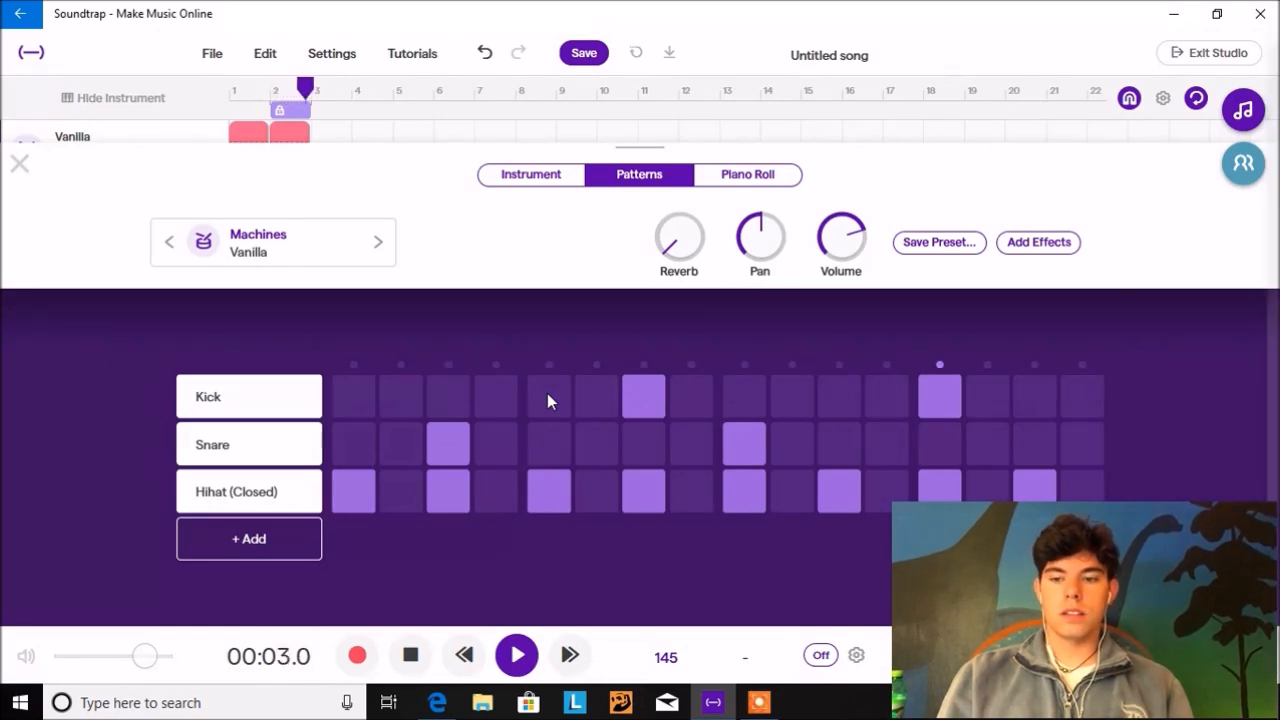
key("space")
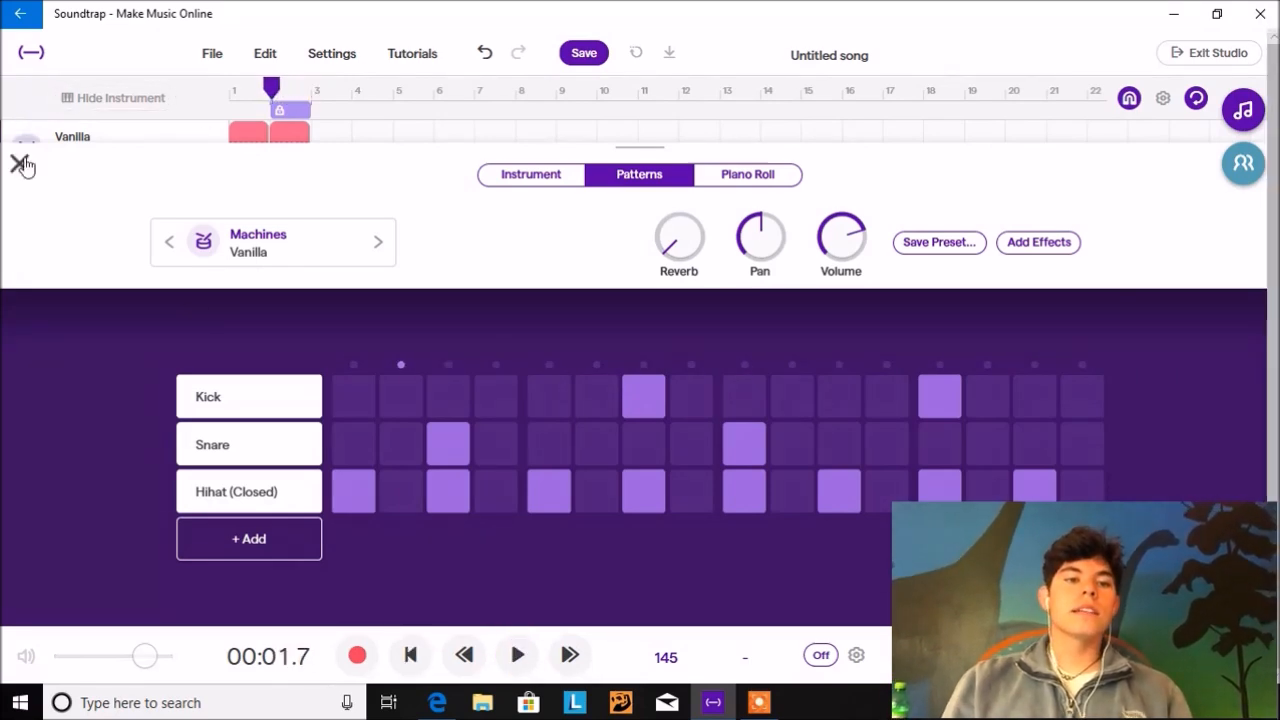
Close the pattern editor and play both drum bars from the start of the song
left_click(20, 163)
left_click(408, 656)
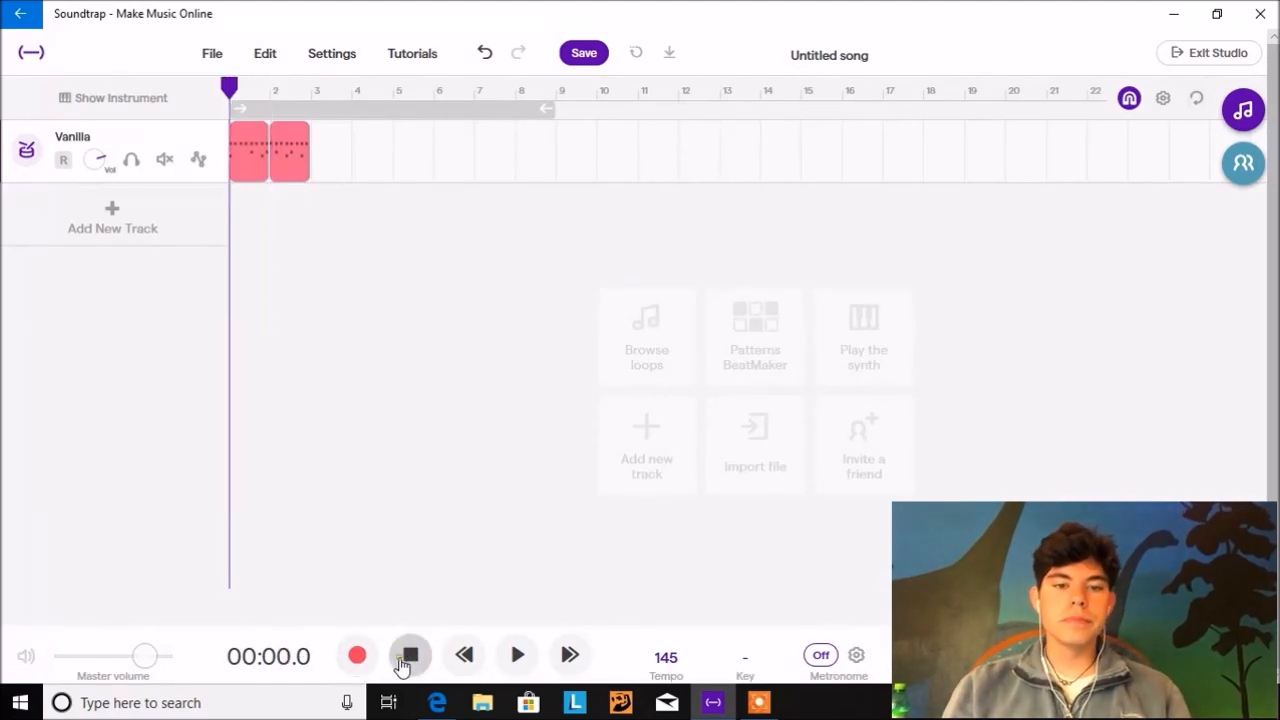
key("space")
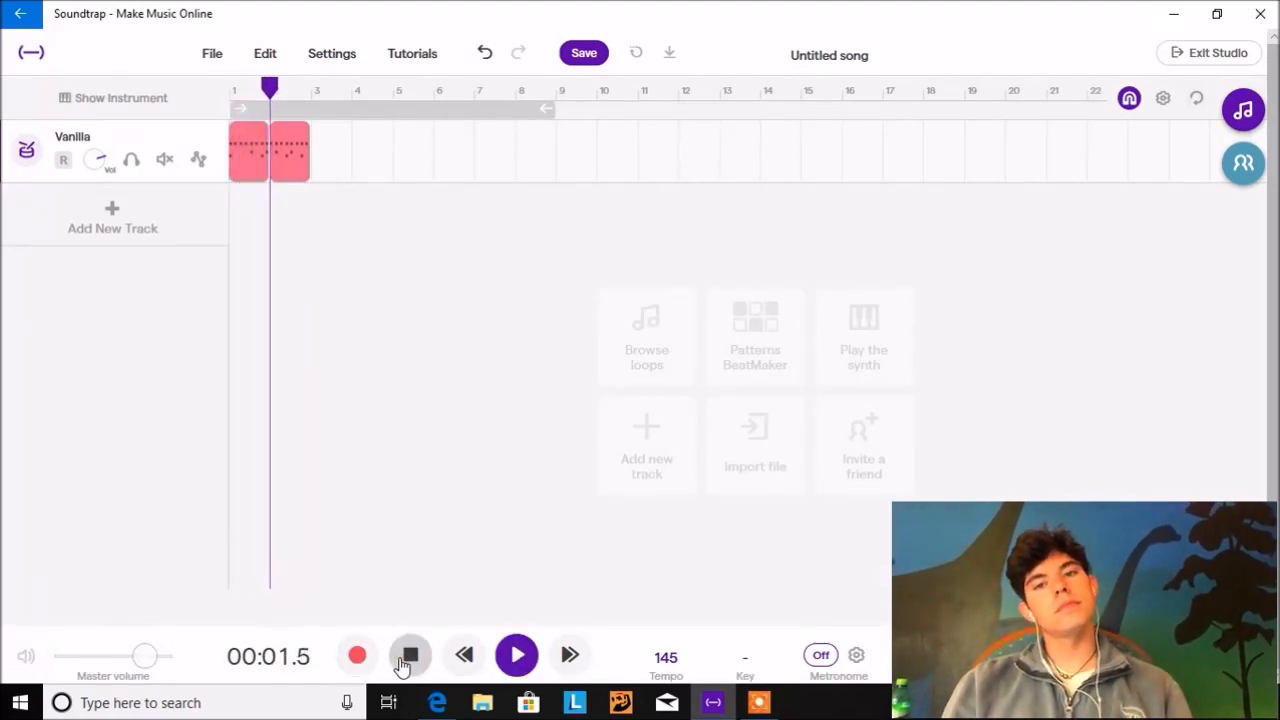
Duplicate both Vanilla drum bars so that the copies start at bar 3
left_click(408, 658)
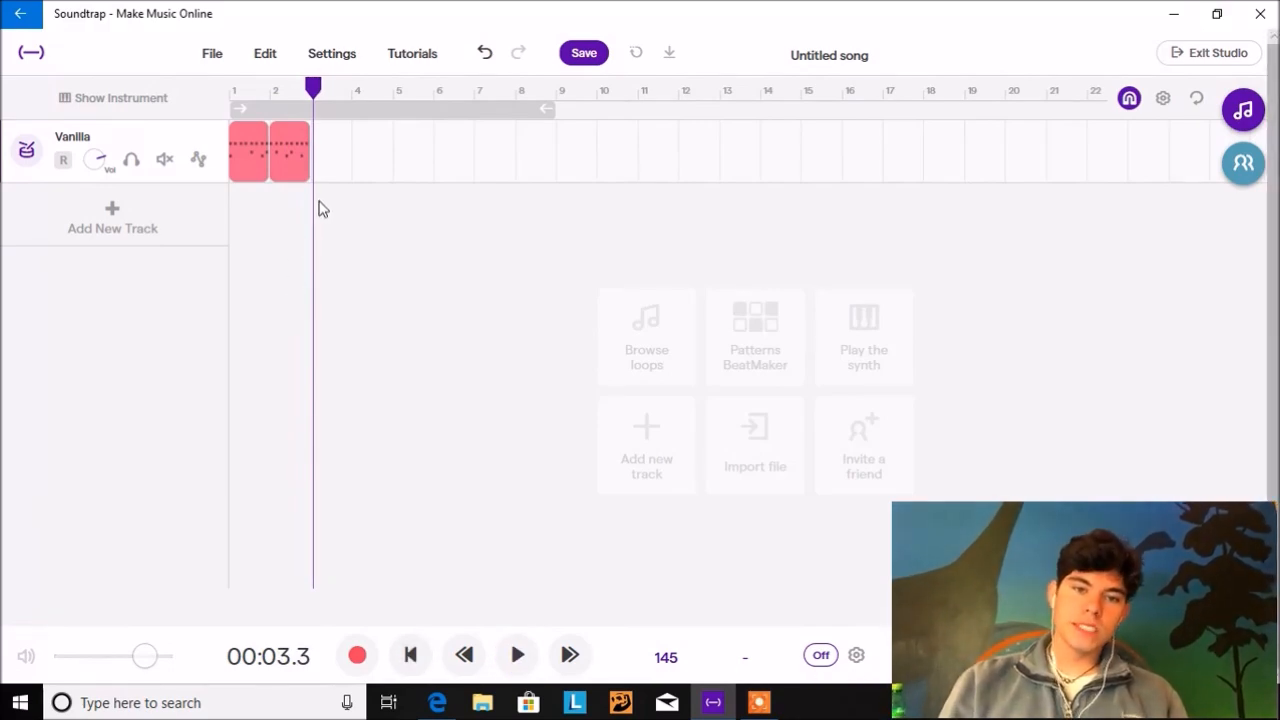
left_click(266, 176)
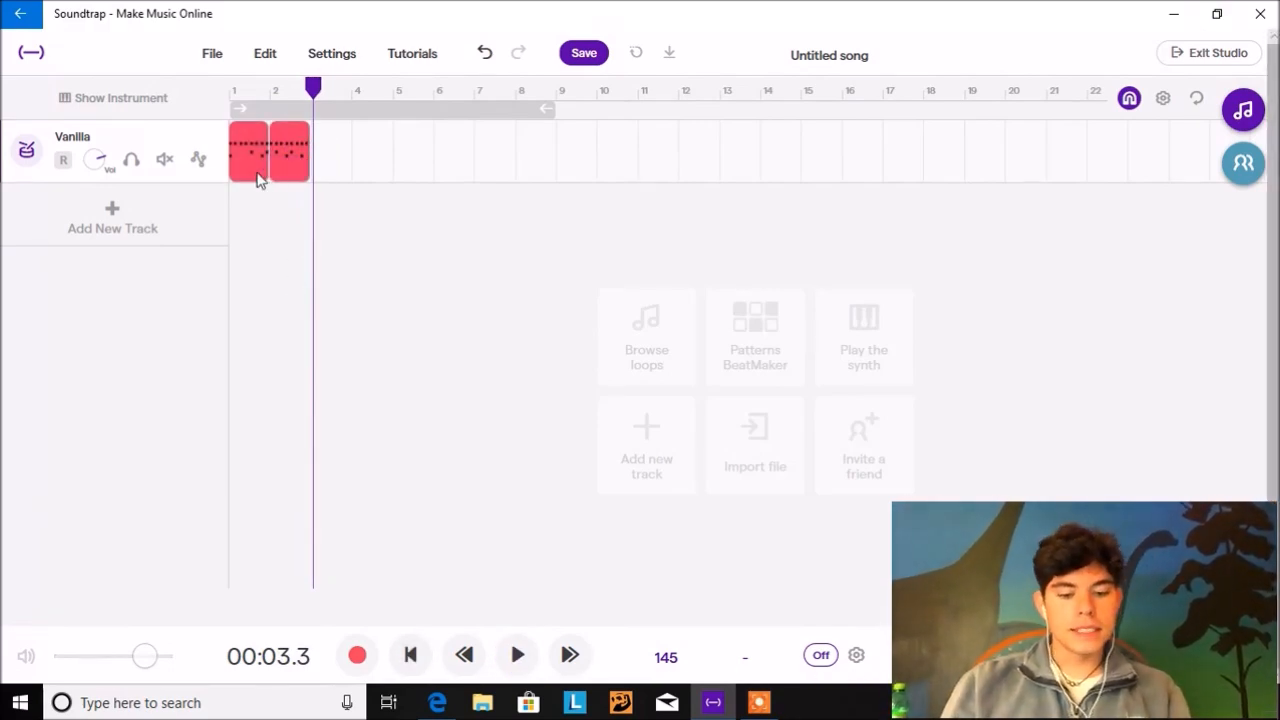
left_click(313, 172)
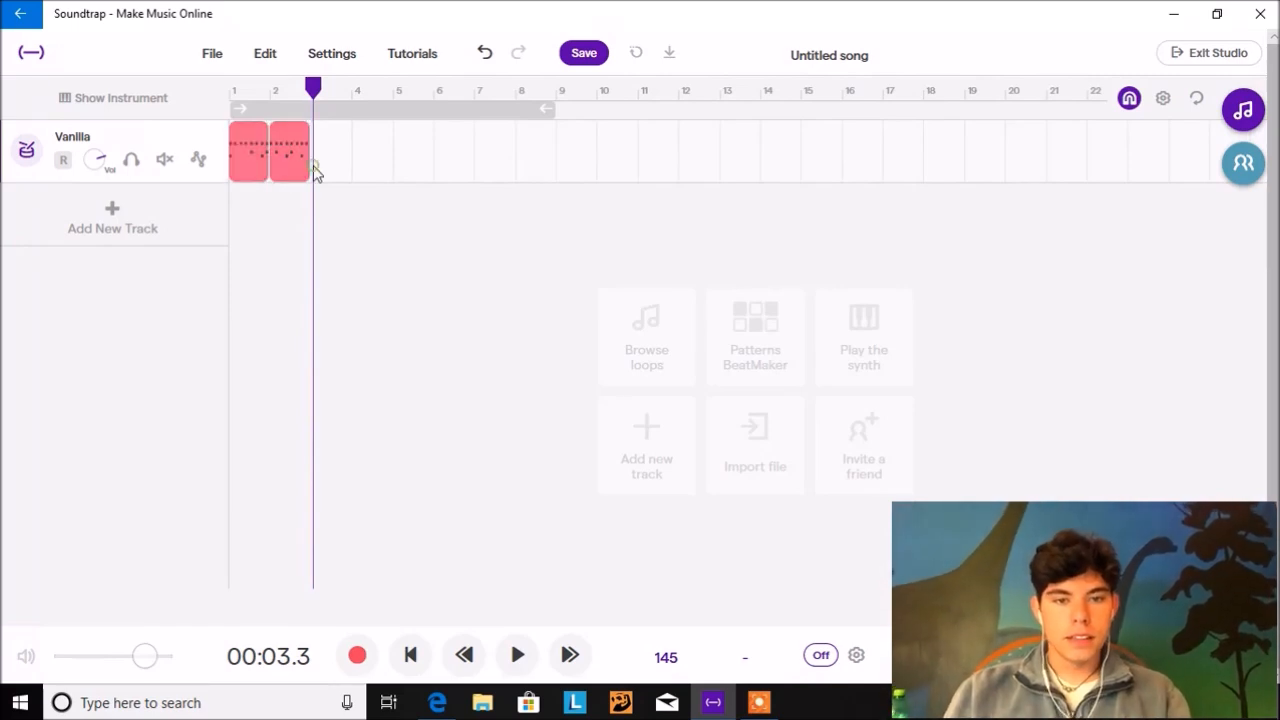
key("ctrl+v")
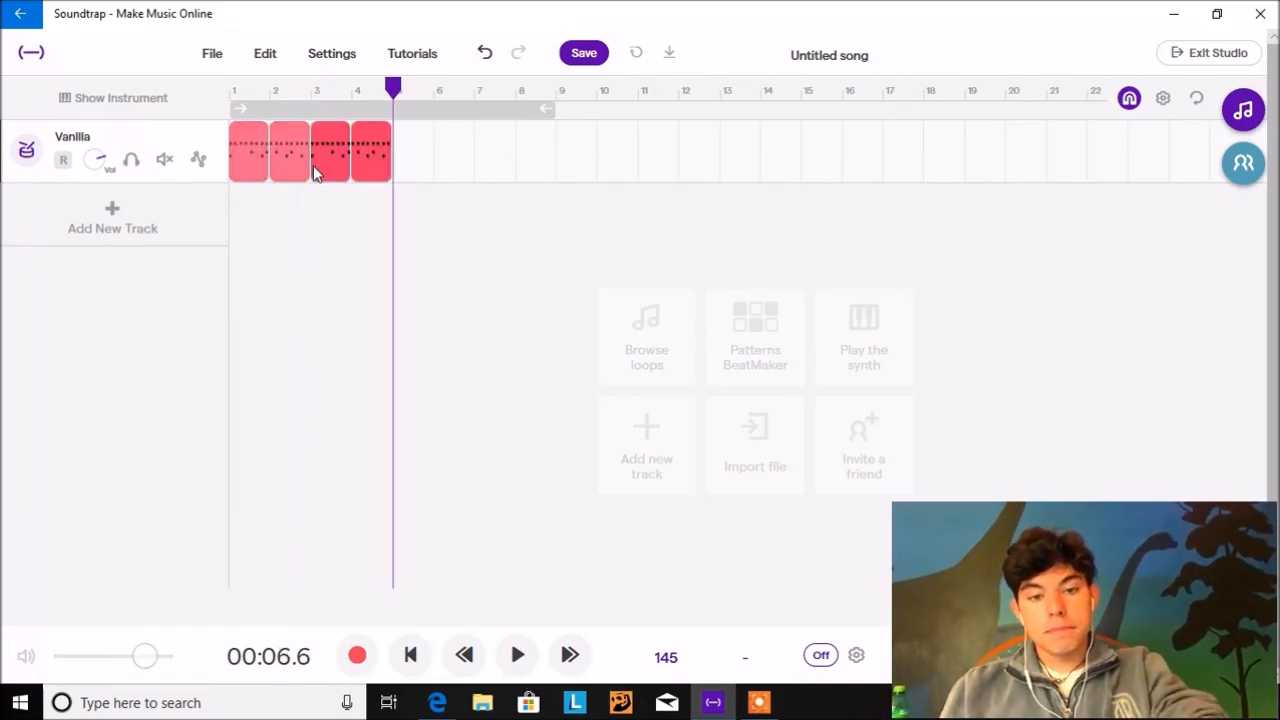
left_click(432, 170)
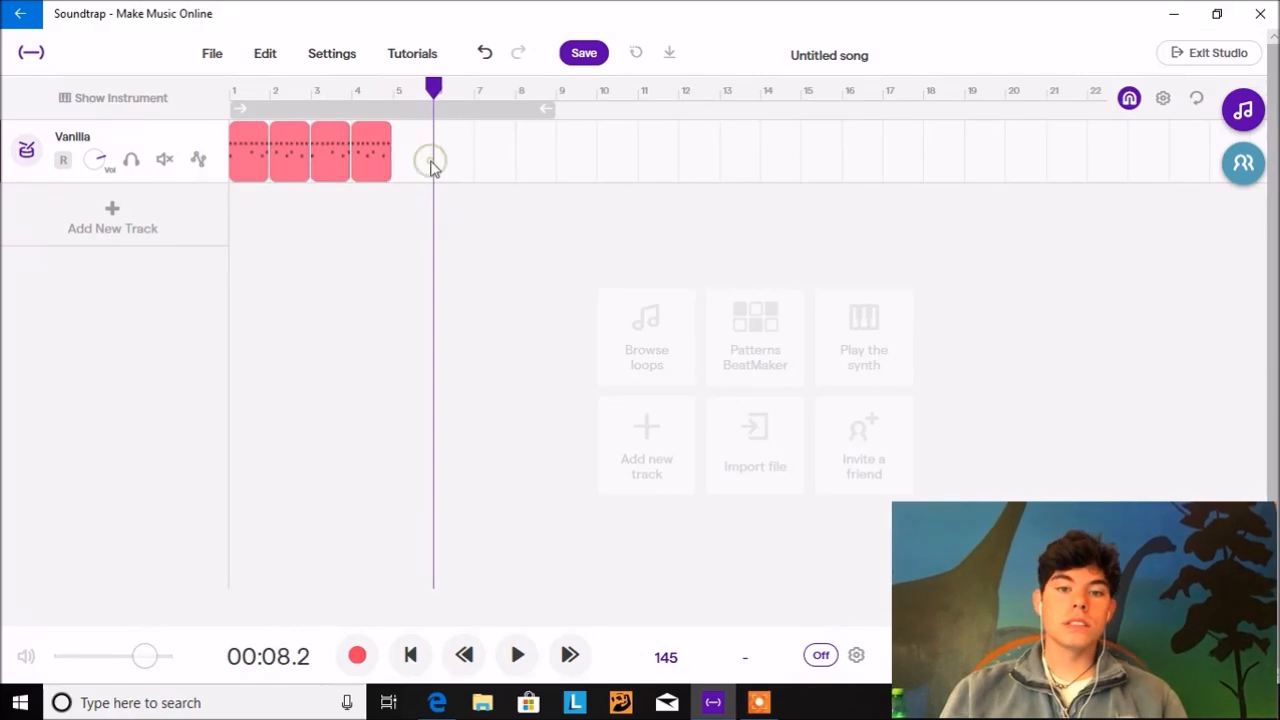
In the bar 4 pattern, add closed hi-hats on steps 6 and 8 and move the kick from step 7 to step 5
left_click(375, 153)
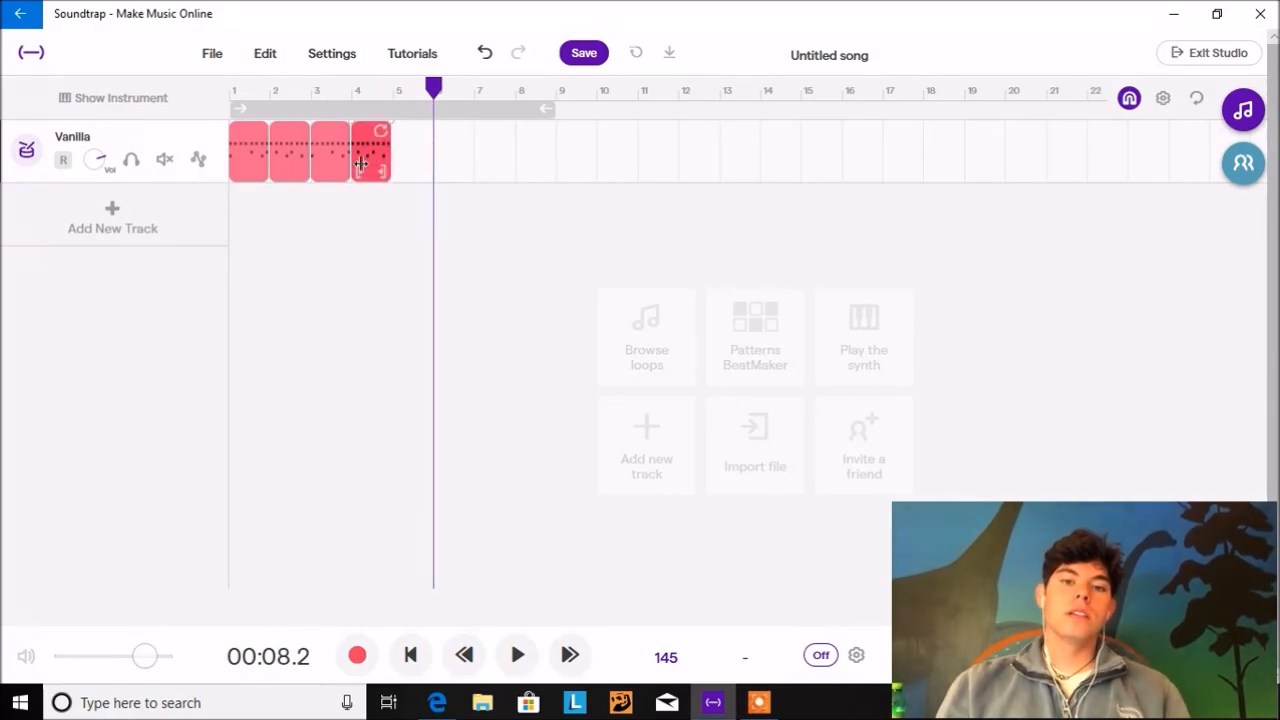
double_click(373, 163)
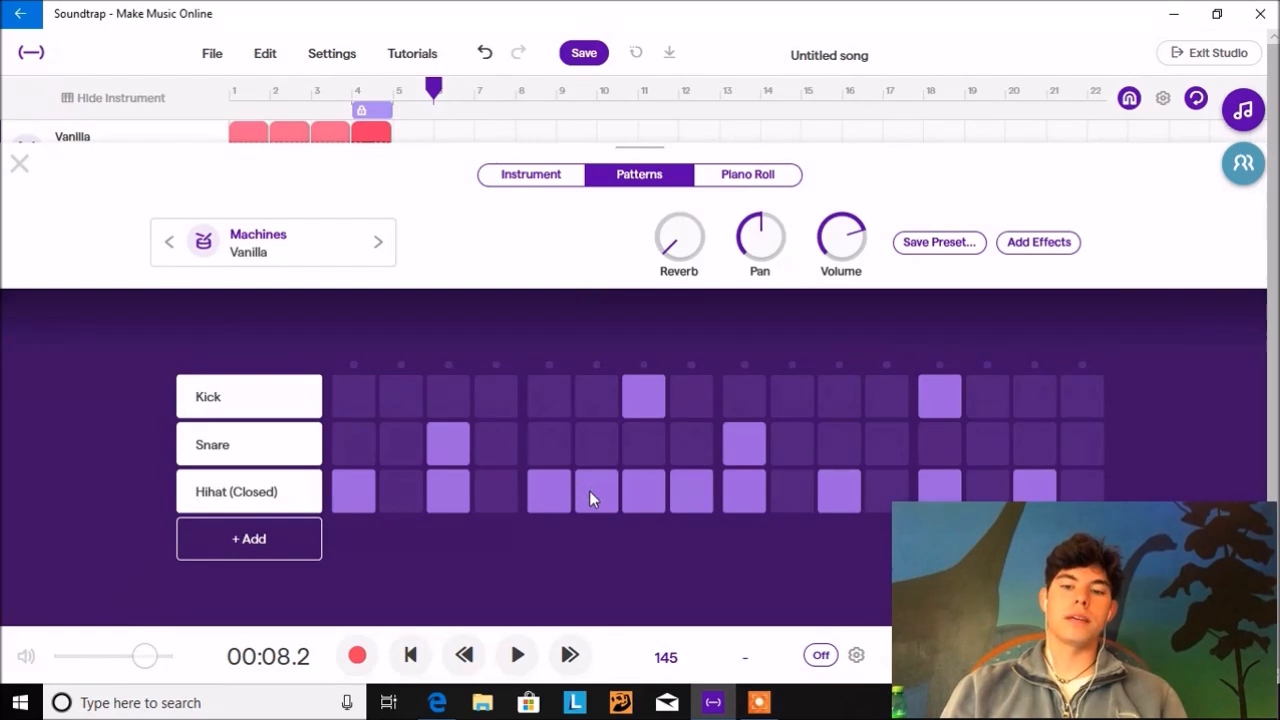
key("space")
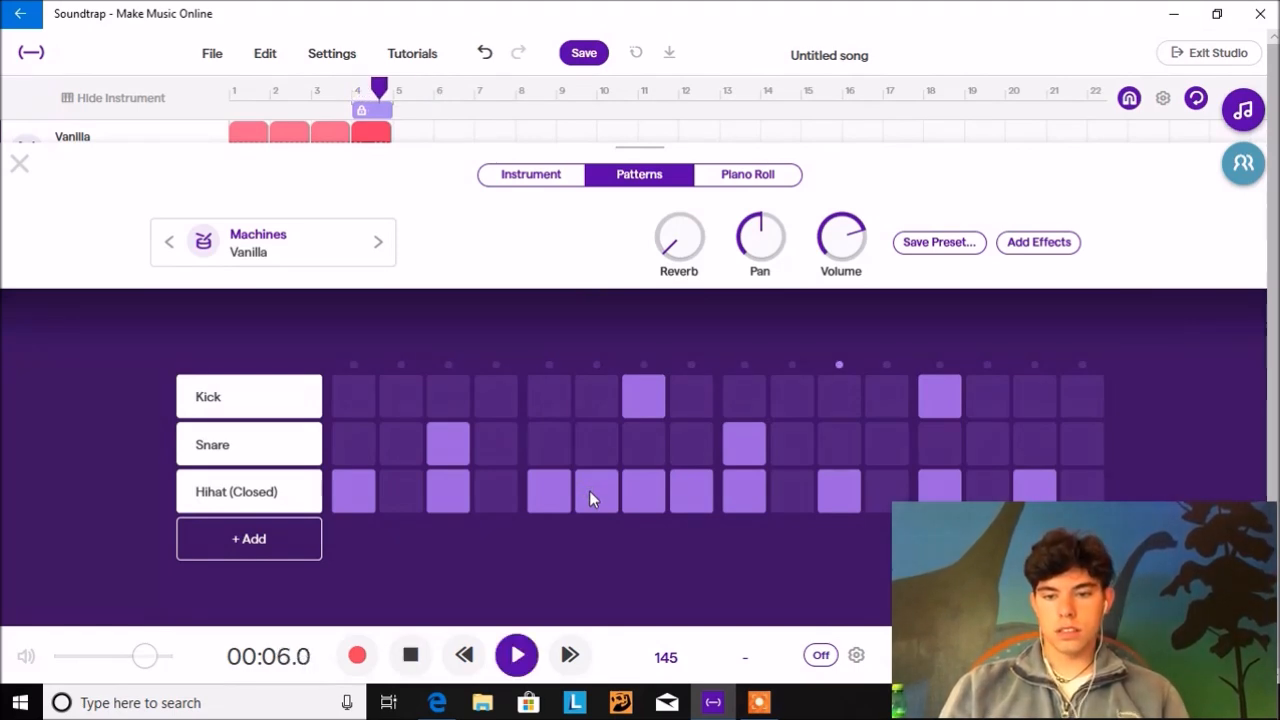
key("space")
left_click(653, 390)
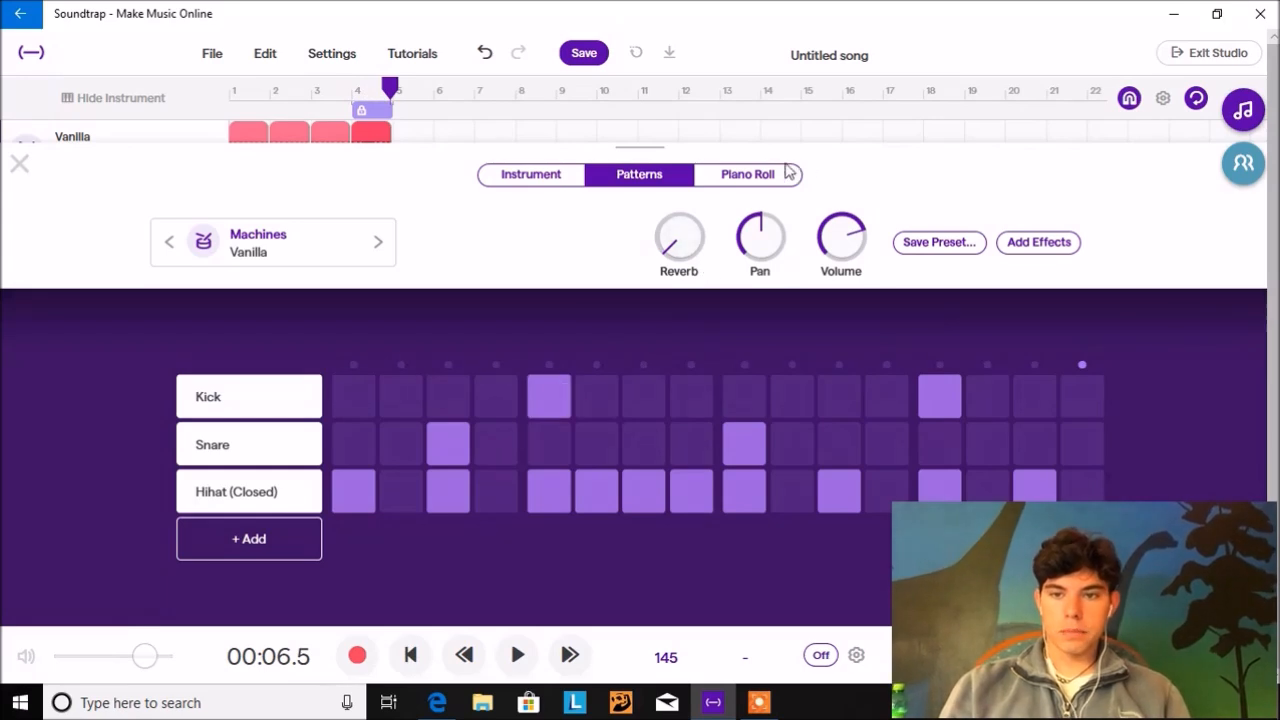
In the piano roll, halve the closed hi-hats on steps 5 to 8 of bar 4 and paste copies into the gaps as a fast roll
left_click(766, 178)
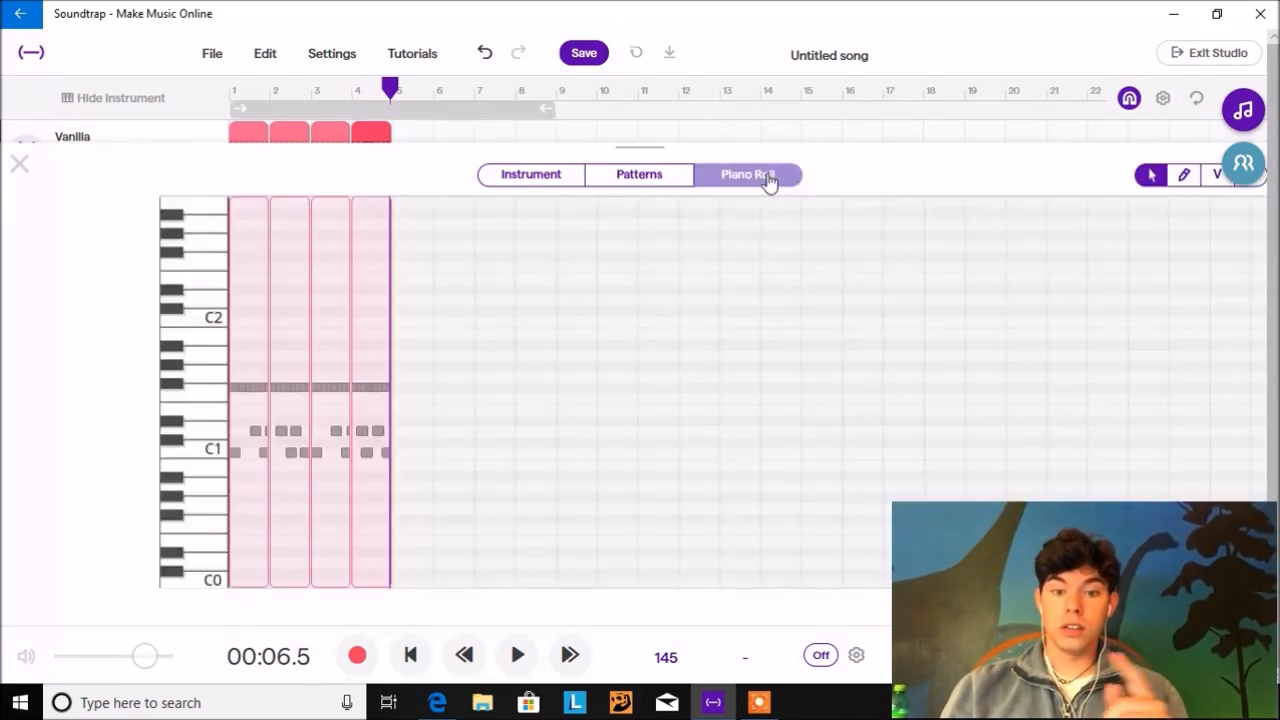
scroll(400, 392, "up", 6)
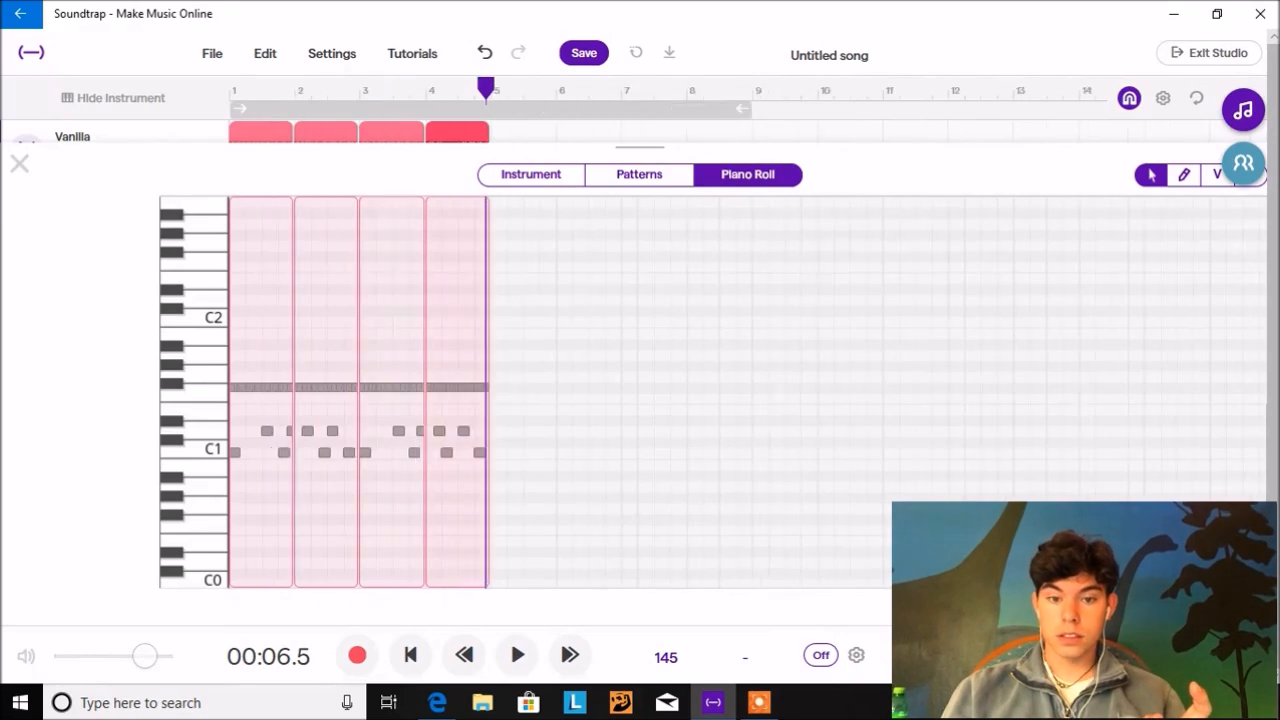
scroll(400, 392, "up", 3)
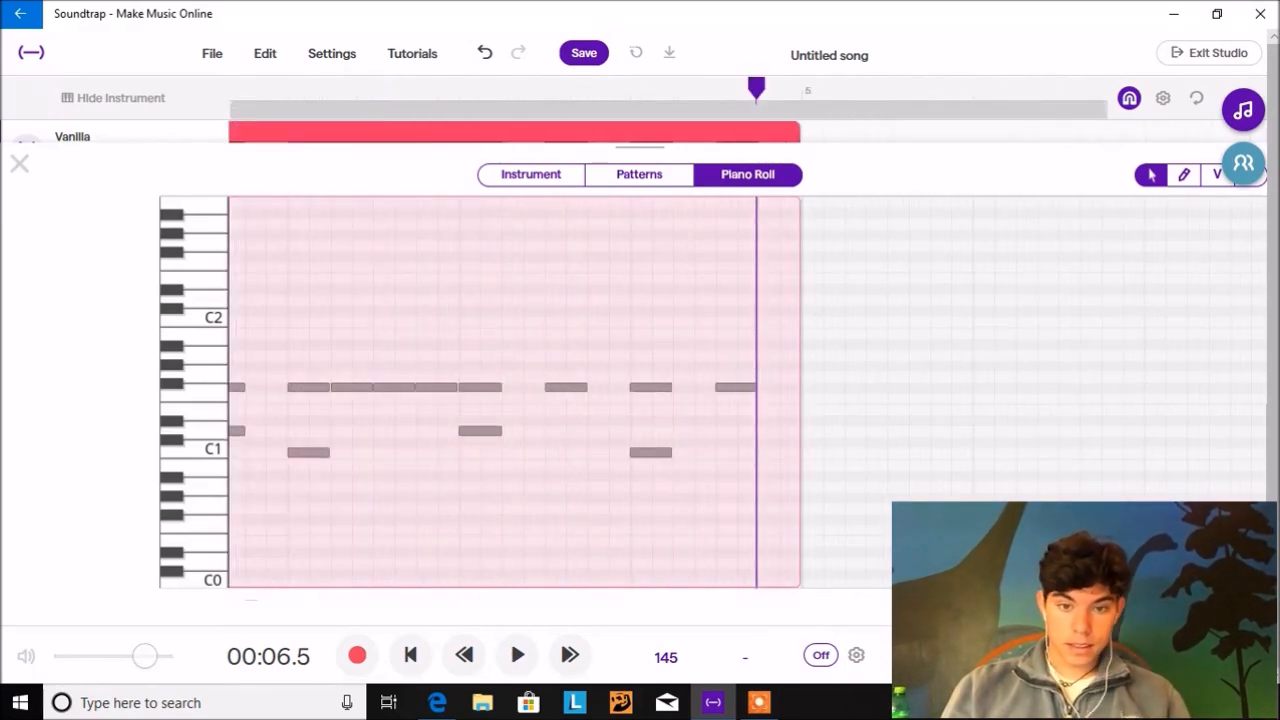
left_click_drag(313, 368, 438, 391)
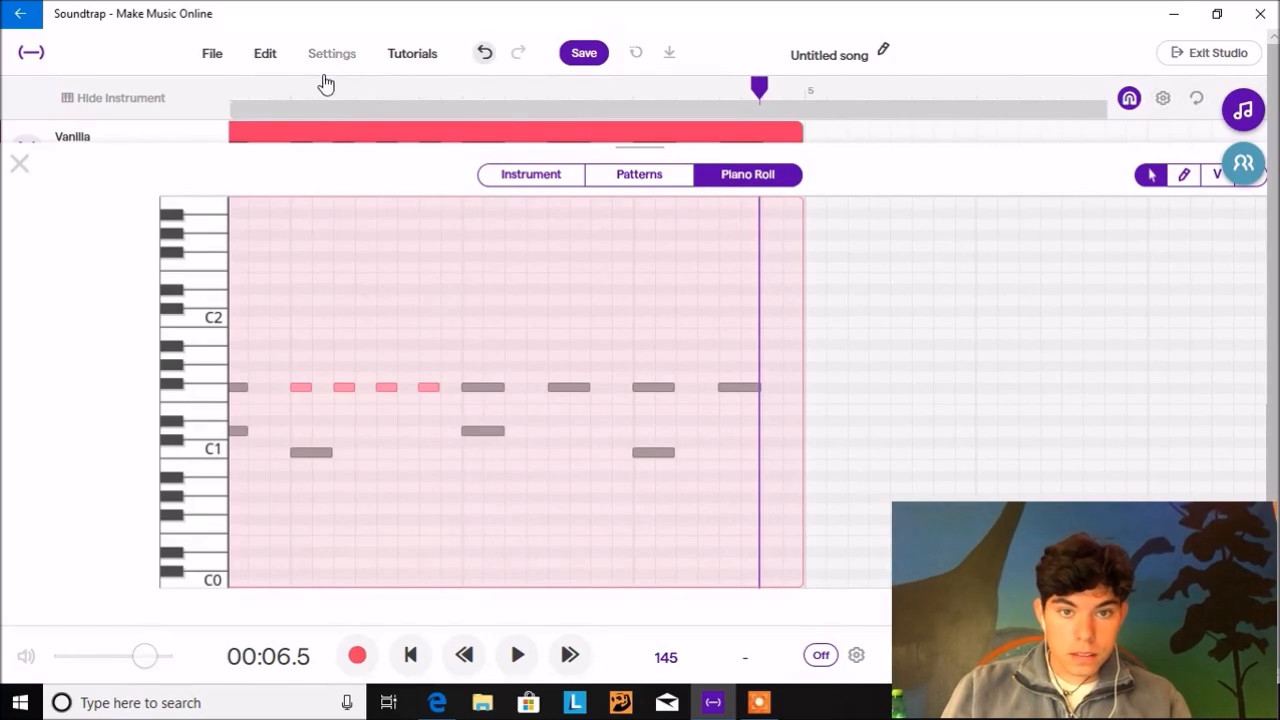
left_click(311, 91)
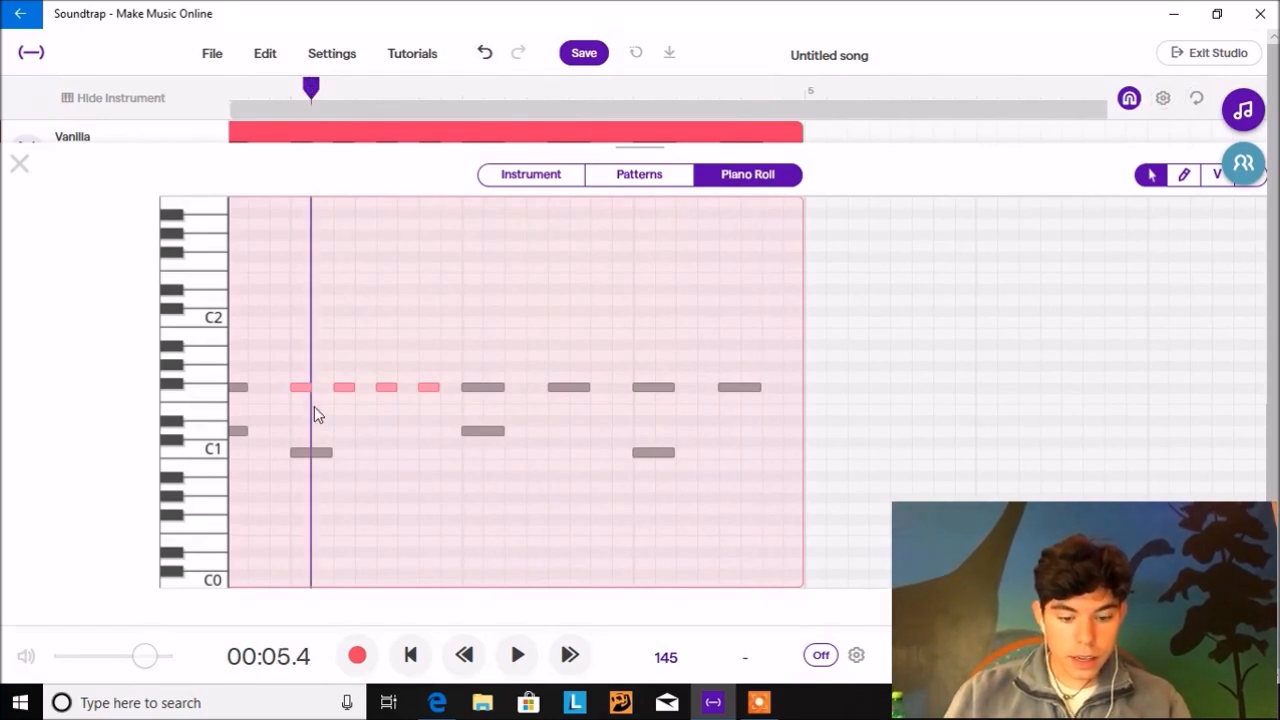
key("ctrl+v")
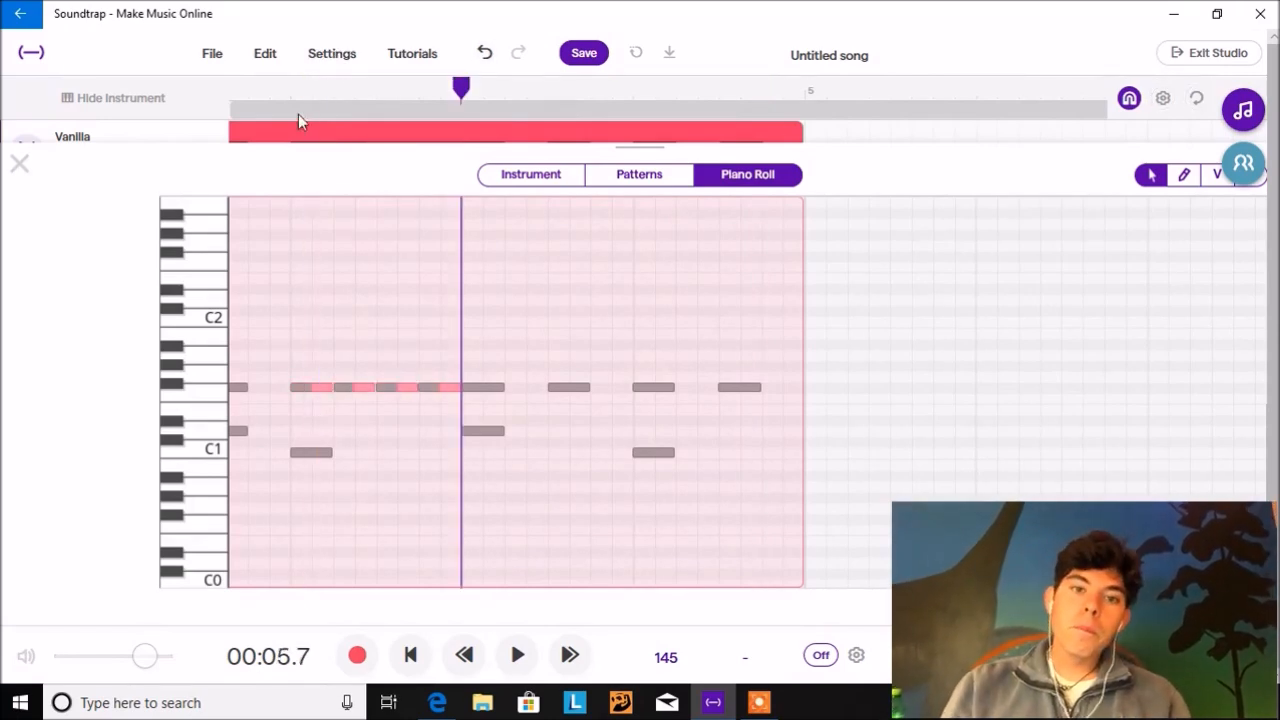
Play the hi-hat roll in bar 4 and close the piano roll
left_click(266, 92)
key("space")
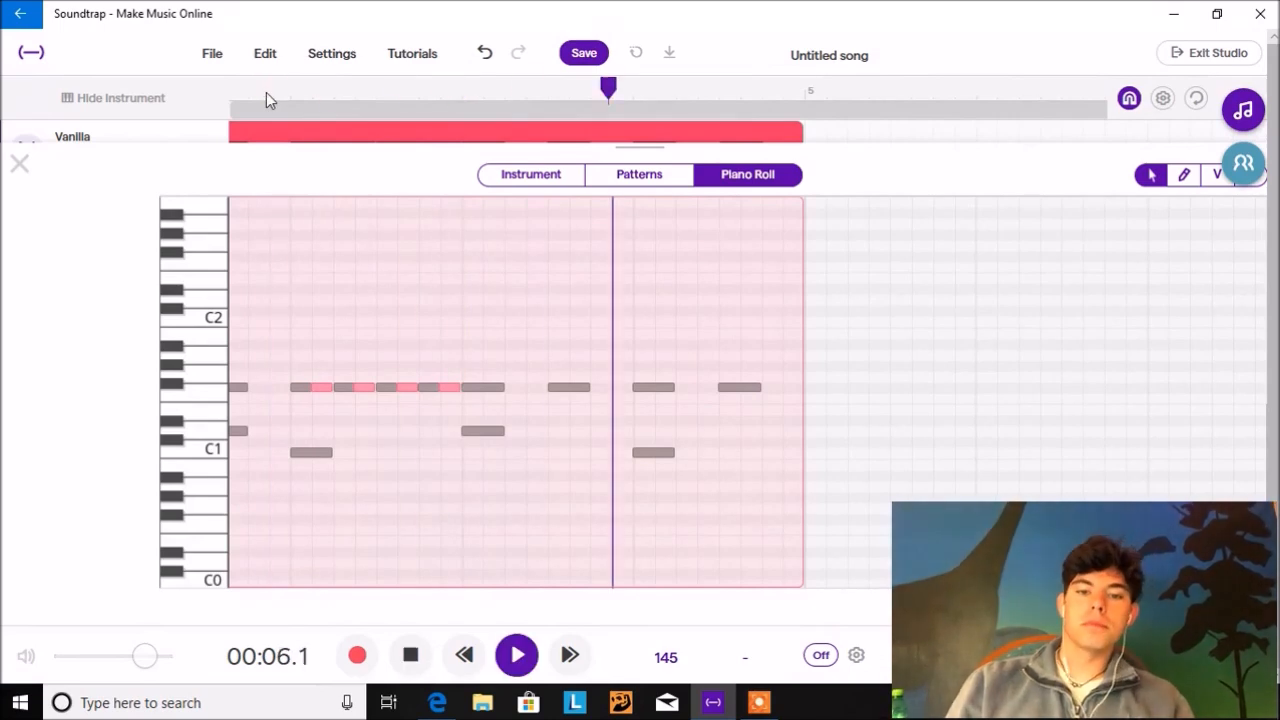
key("space")
left_click(19, 163)
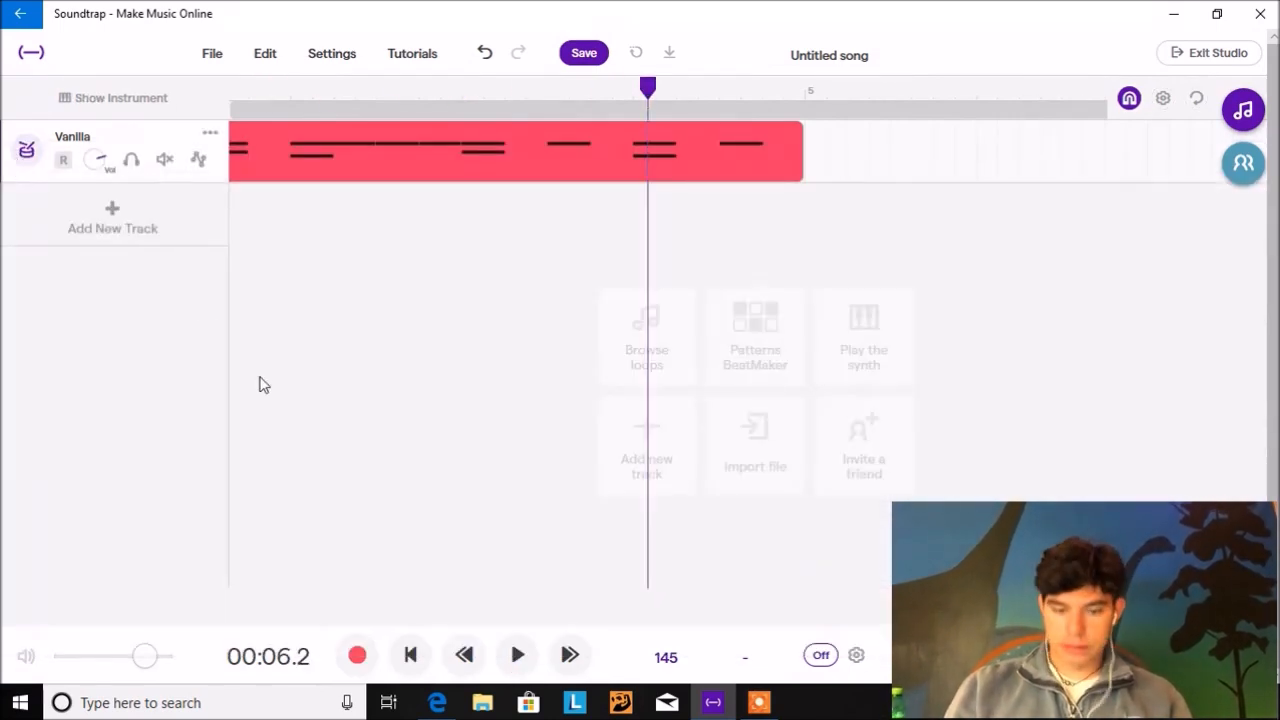
Add an A#1 note above the kick on step 13 of bar 4, check it by playback and close the piano roll
left_click(1215, 602)
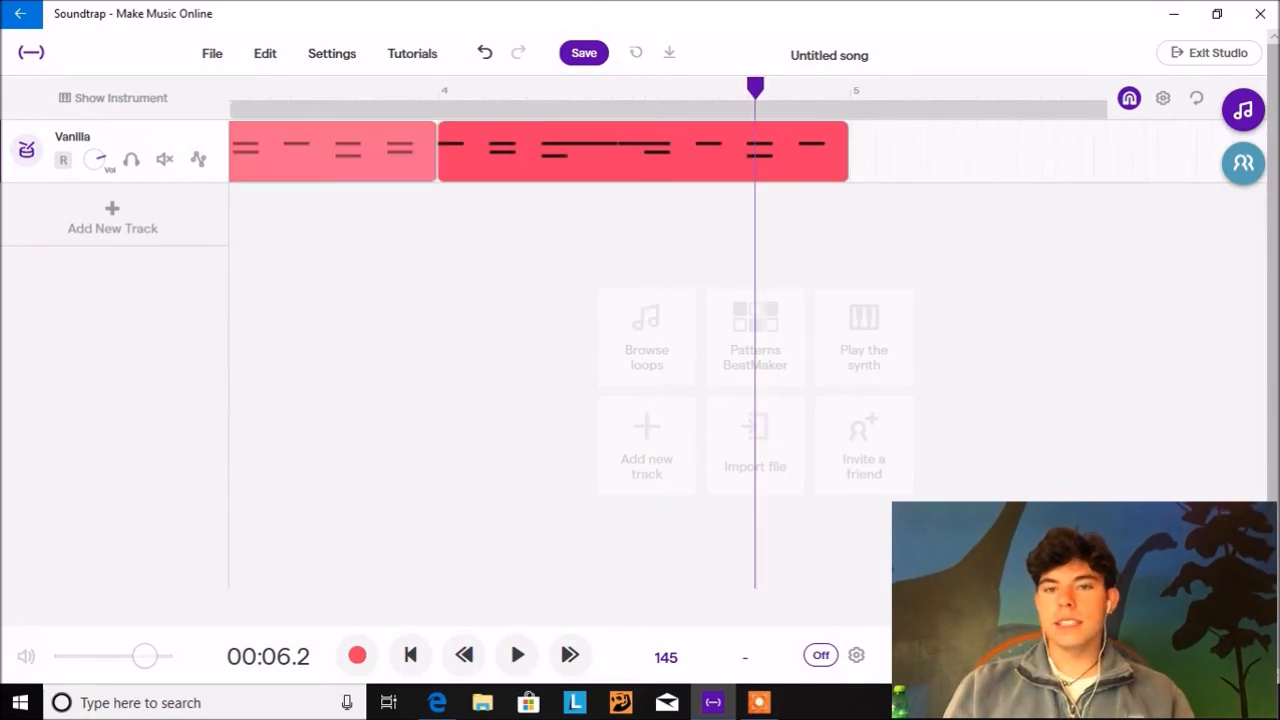
left_click(1215, 602)
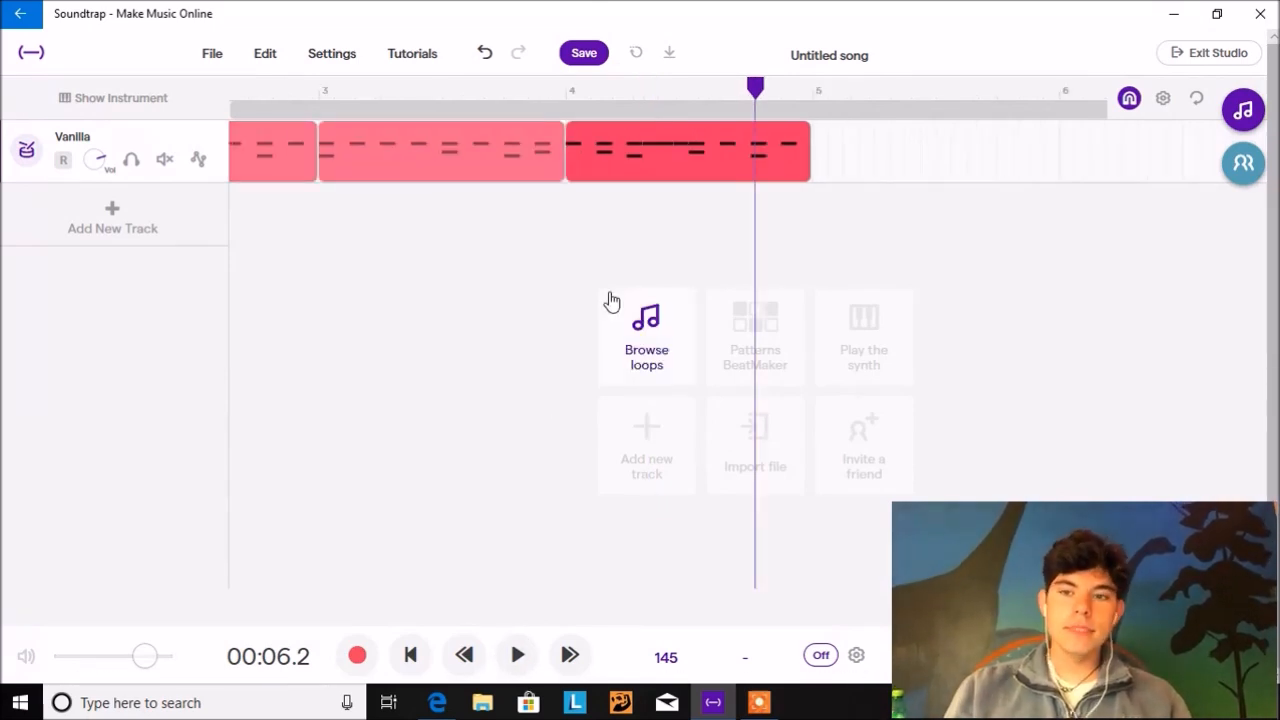
double_click(651, 177)
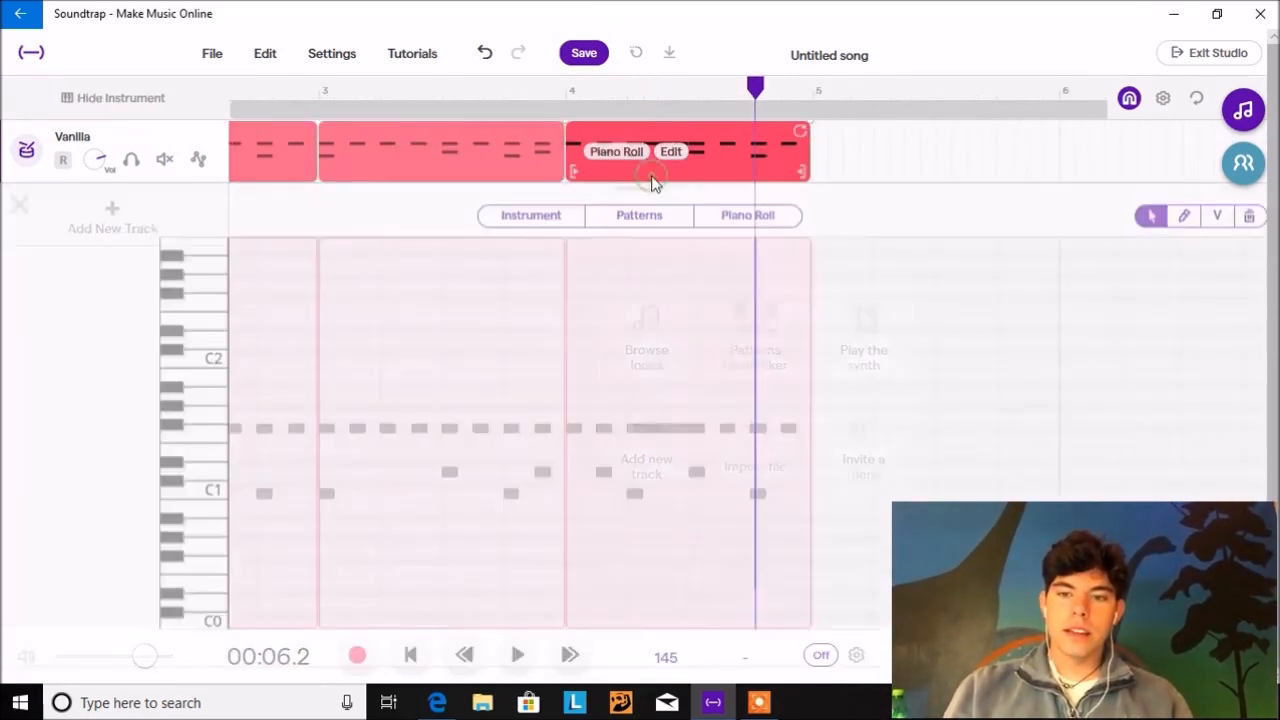
left_click_drag(757, 268, 758, 353)
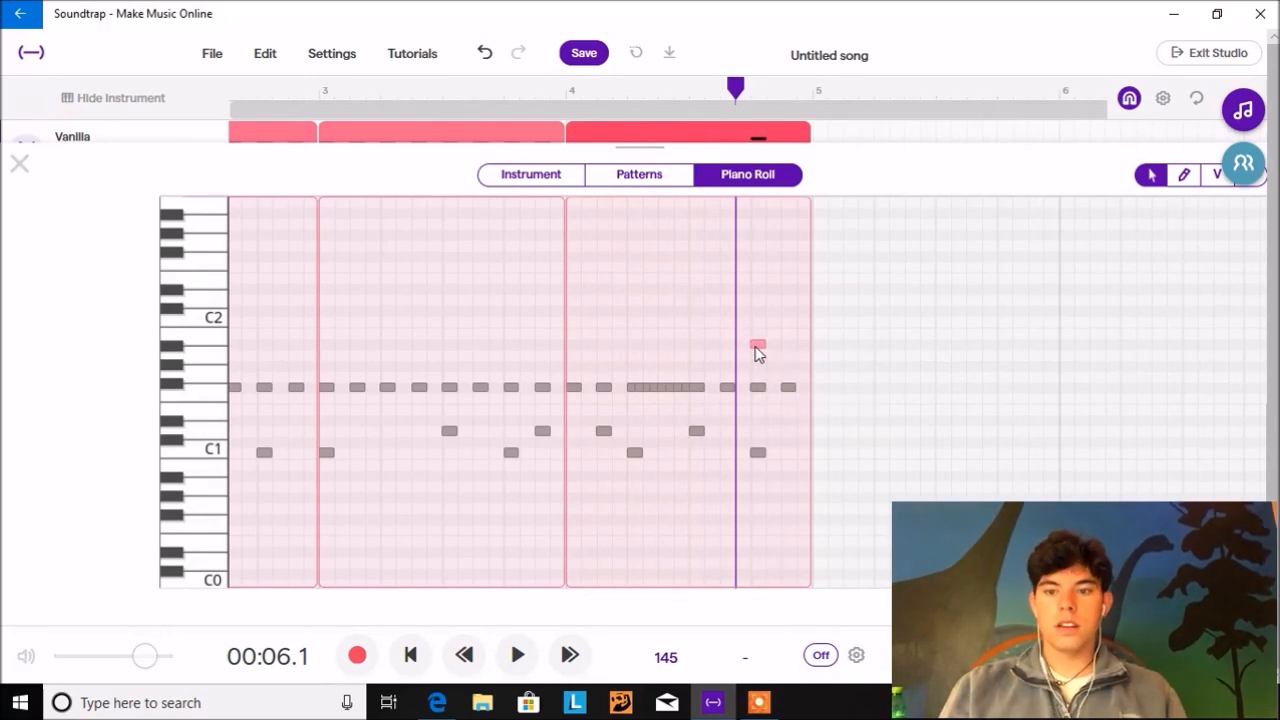
left_click(553, 90)
key("space")
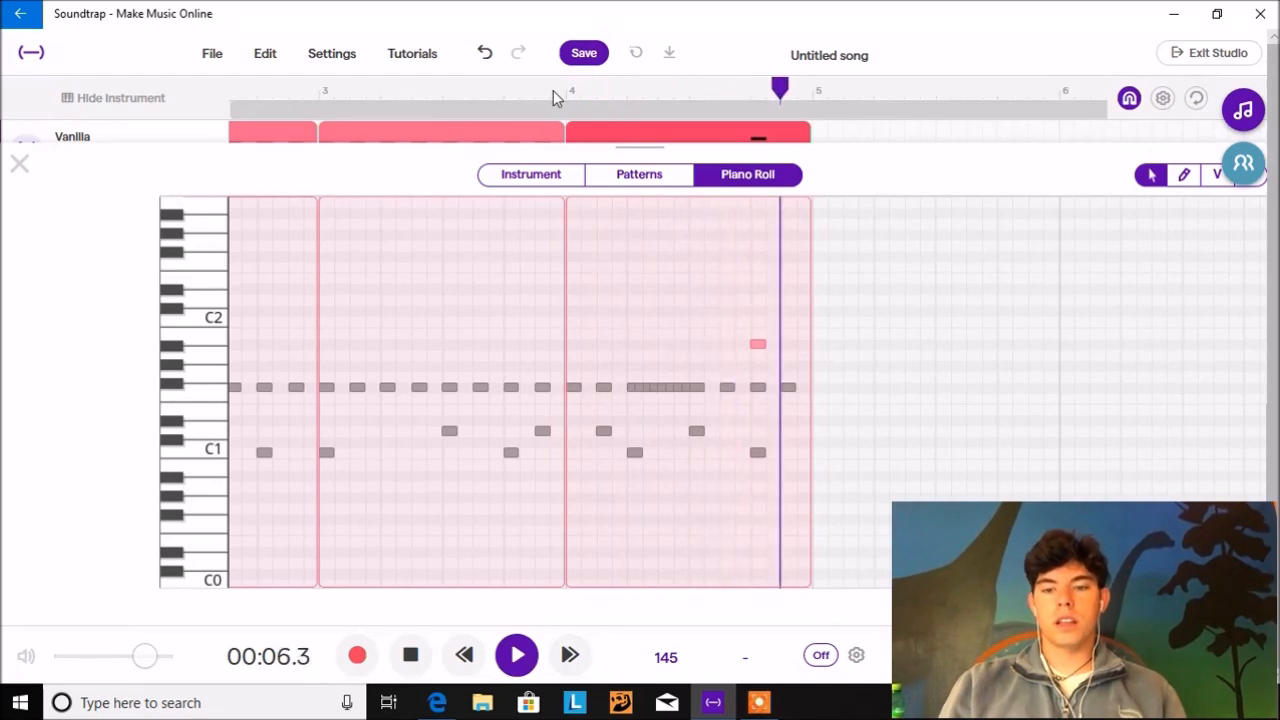
left_click(28, 164)
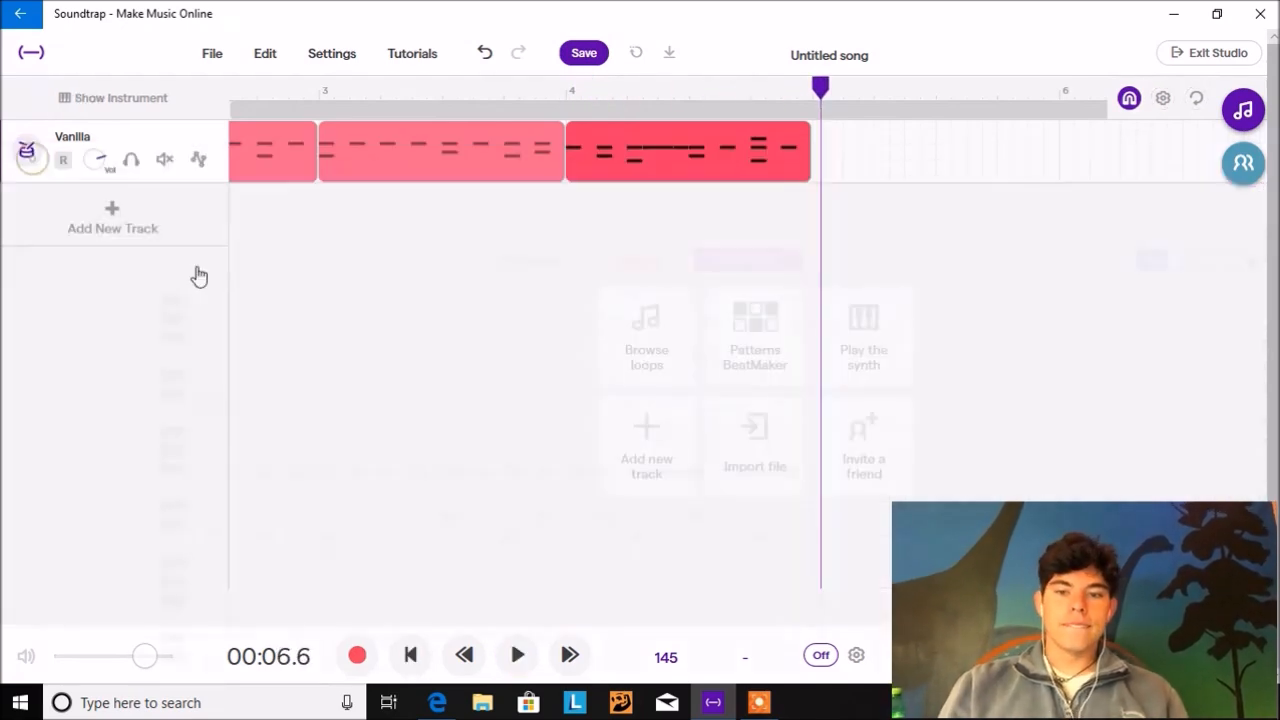
Play the four drum bars from the start of the song
left_click(411, 655)
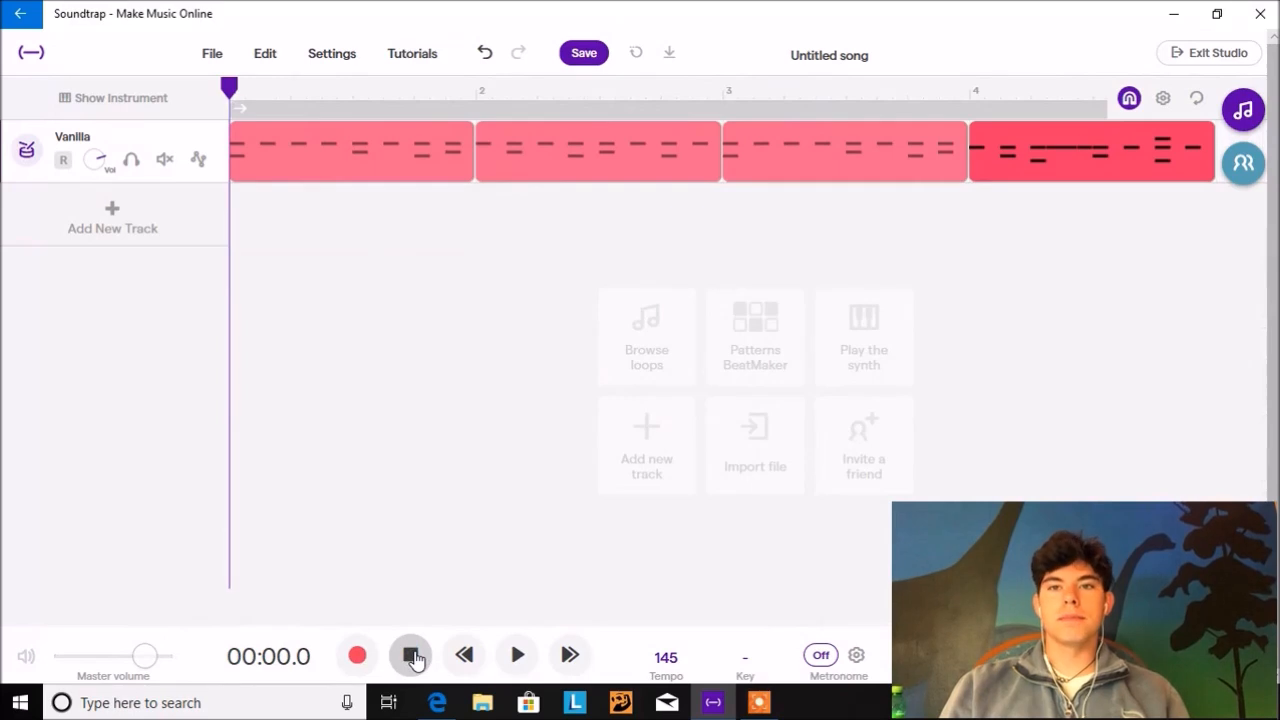
key("space")
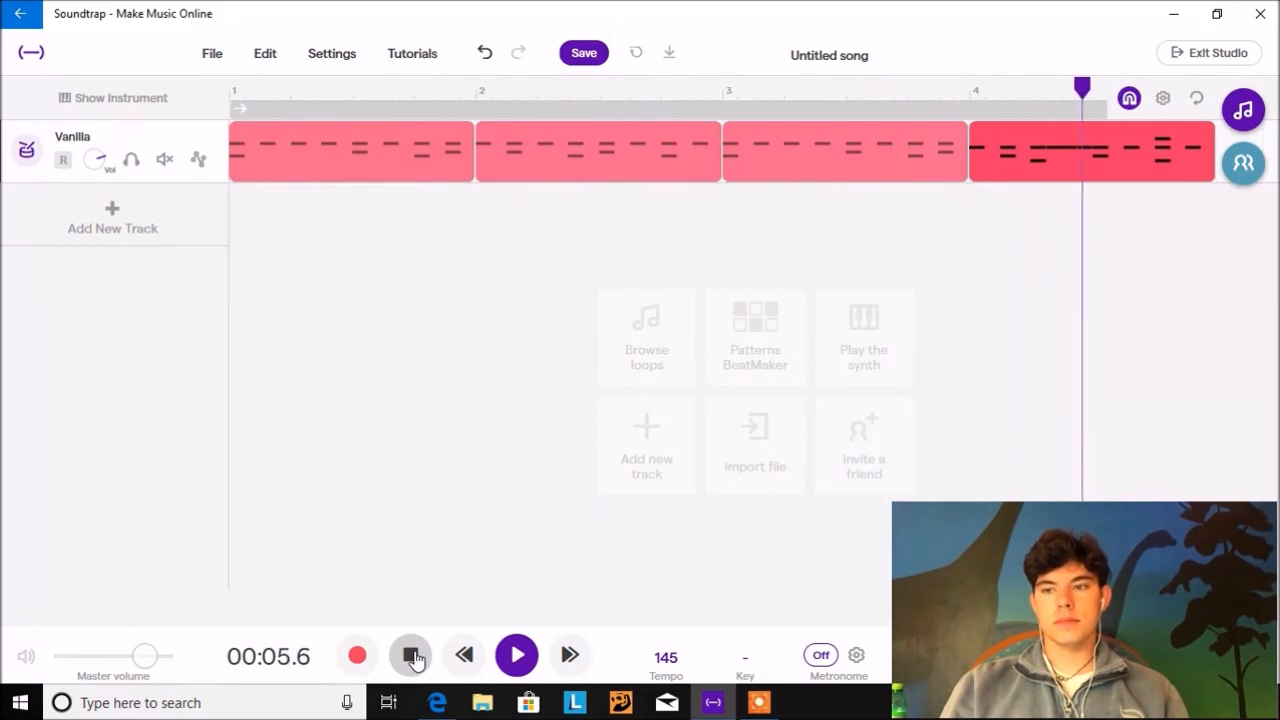
left_click(412, 656)
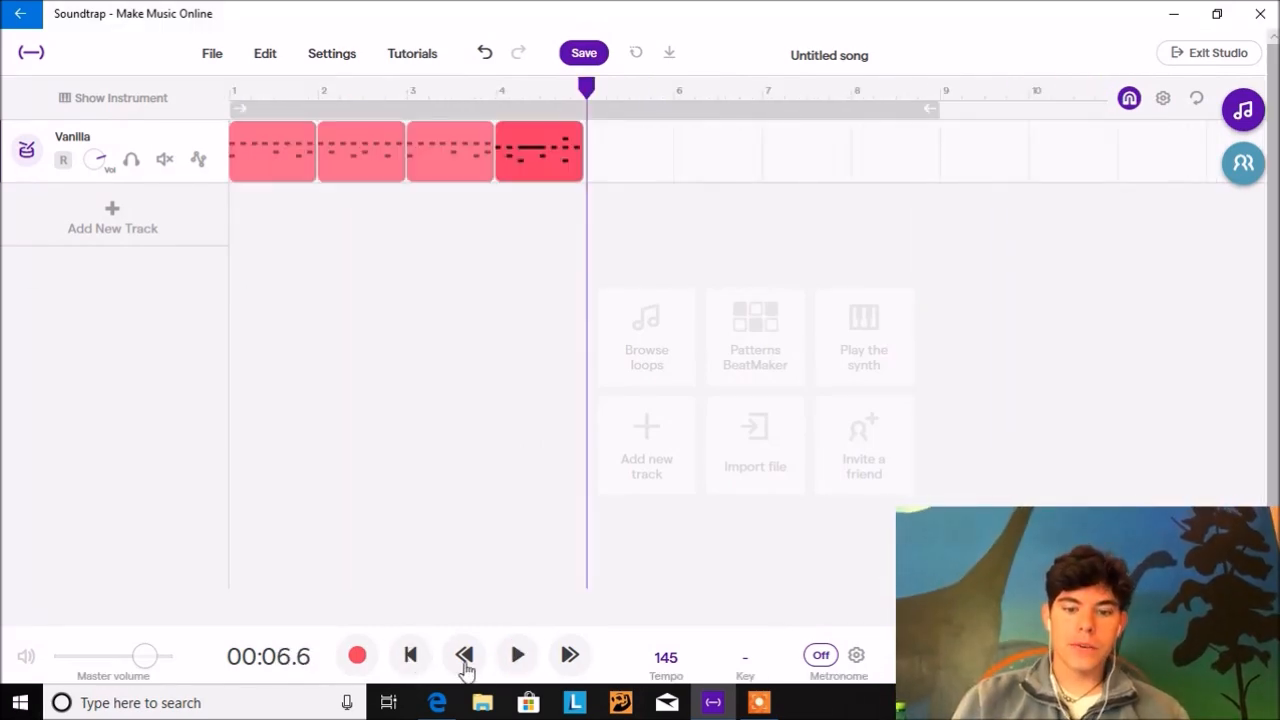
left_click(410, 655)
key("space")
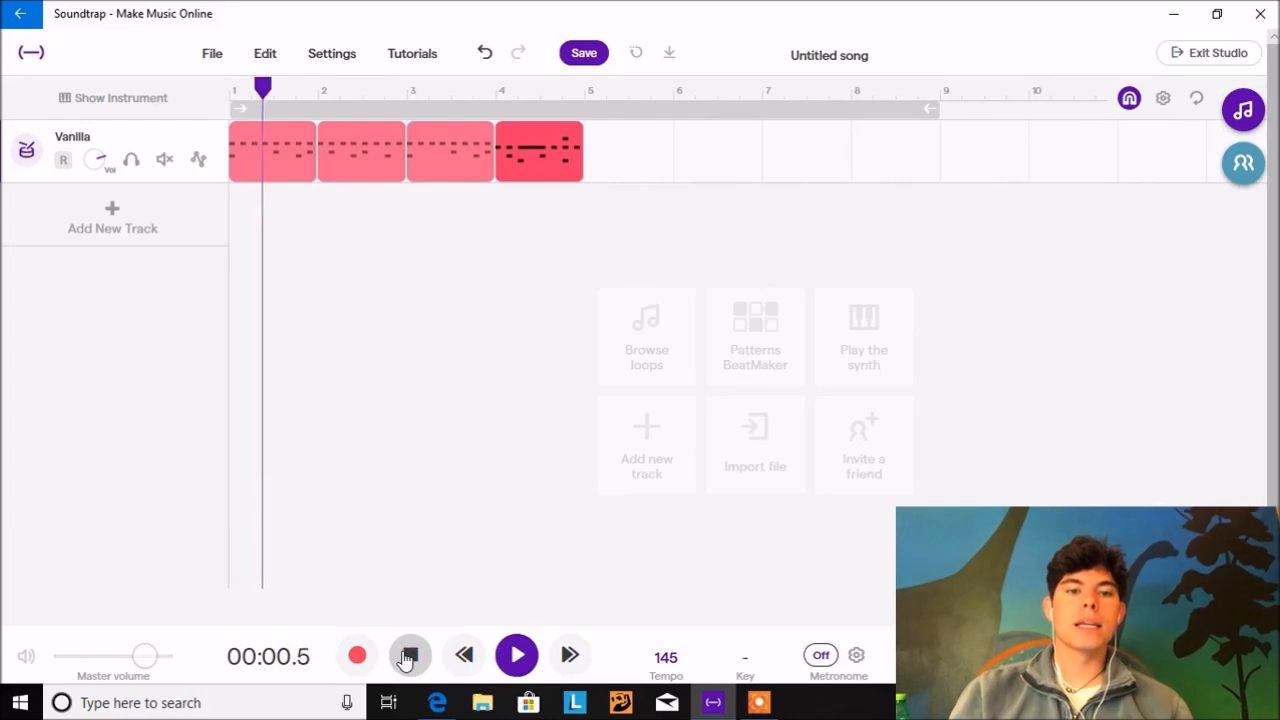
left_click(410, 655)
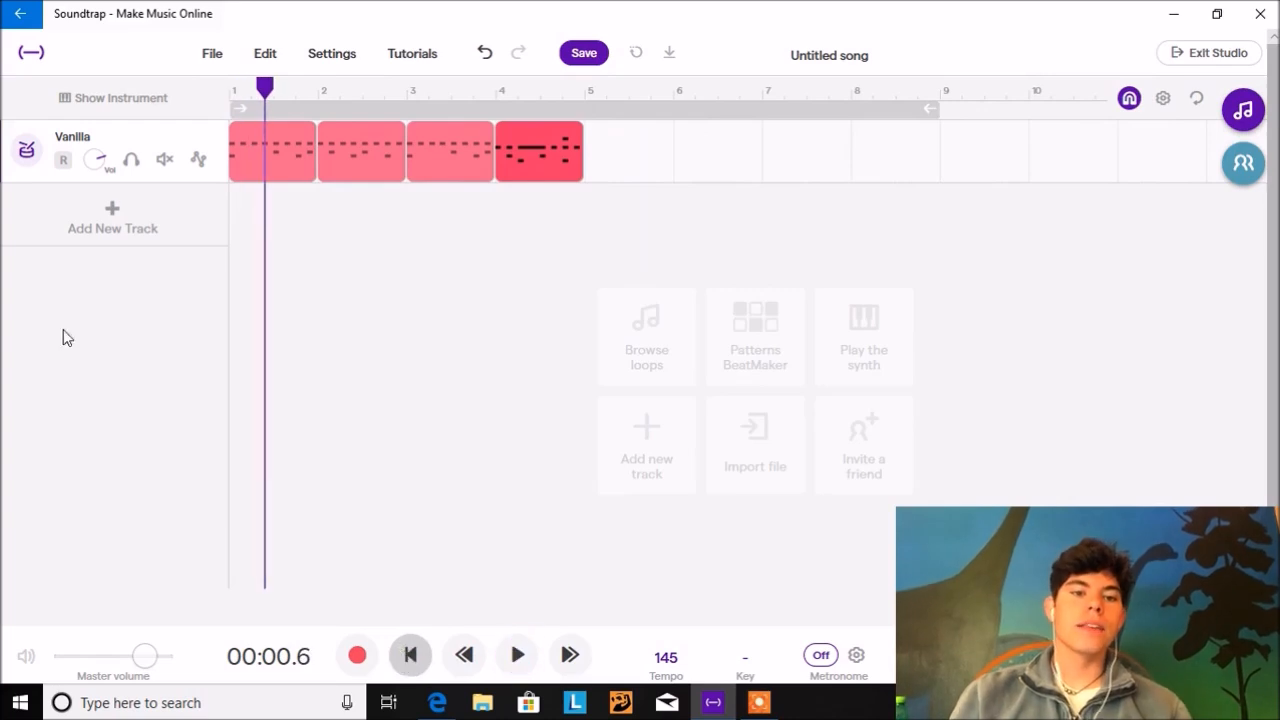
Add a Grand Piano track and place a C3 note at the start of bar 1 in its piano roll
left_click(110, 230)
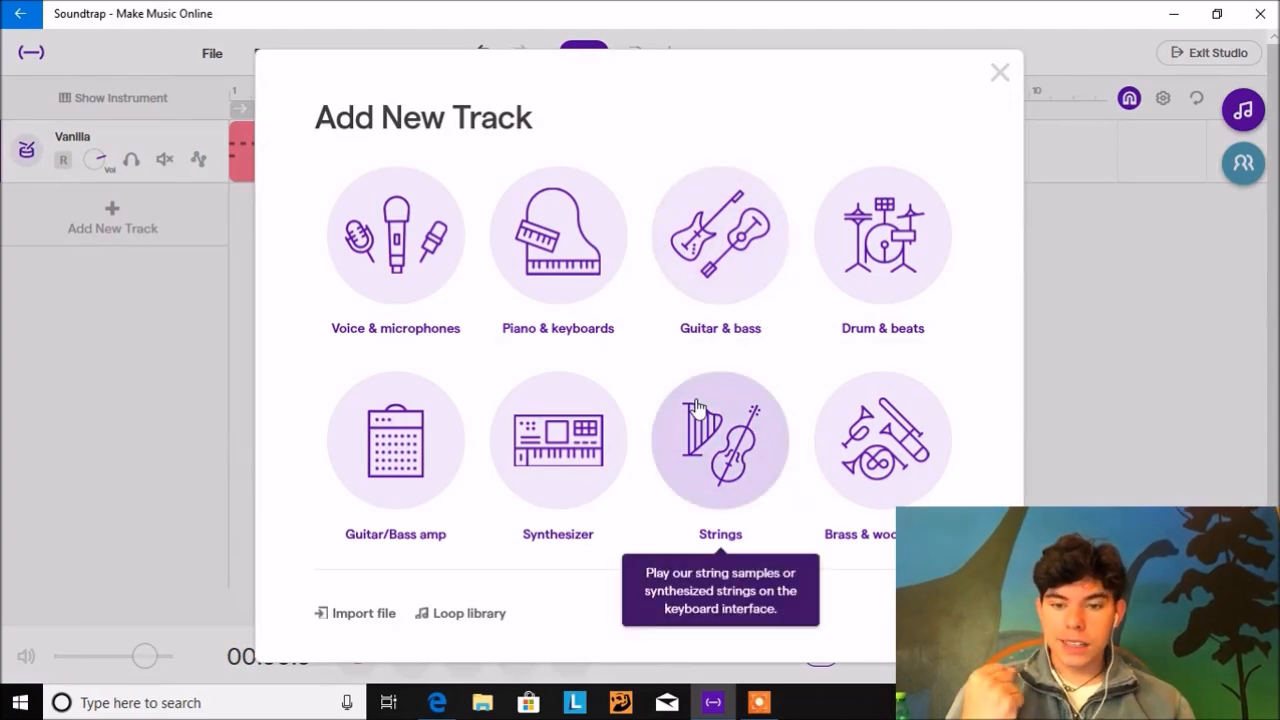
left_click(585, 258)
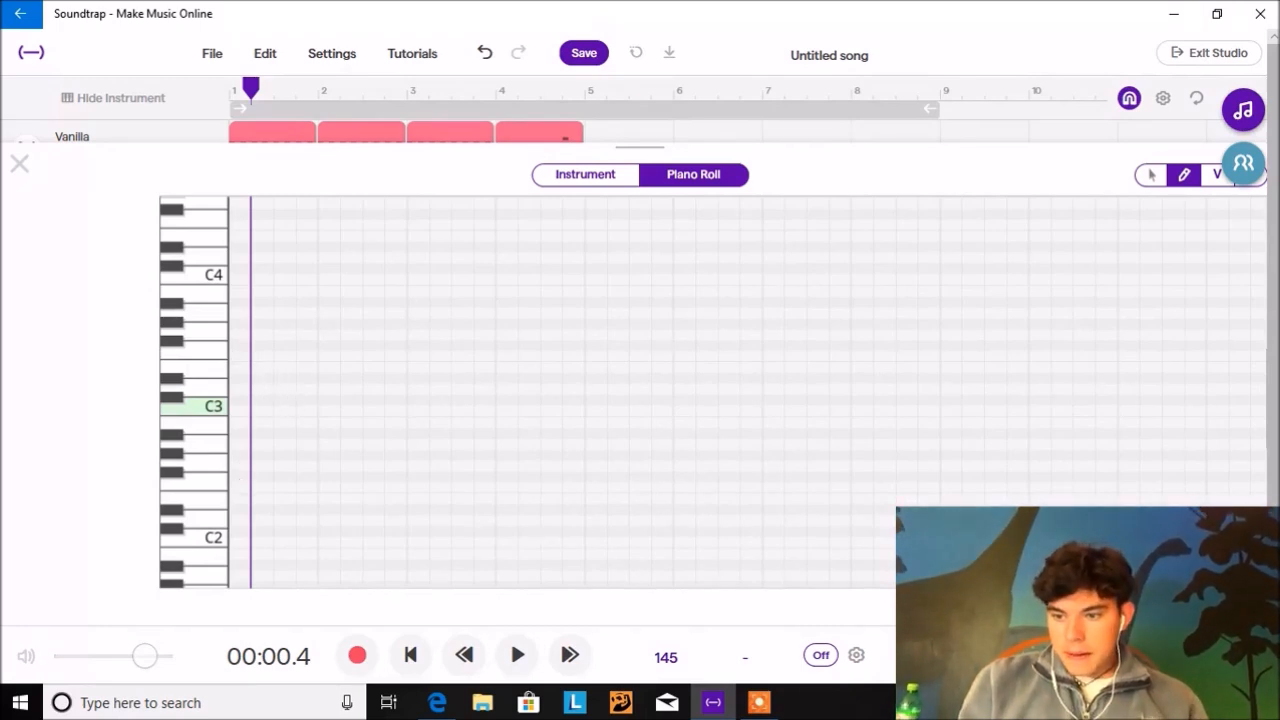
key("plus")
key("plus")
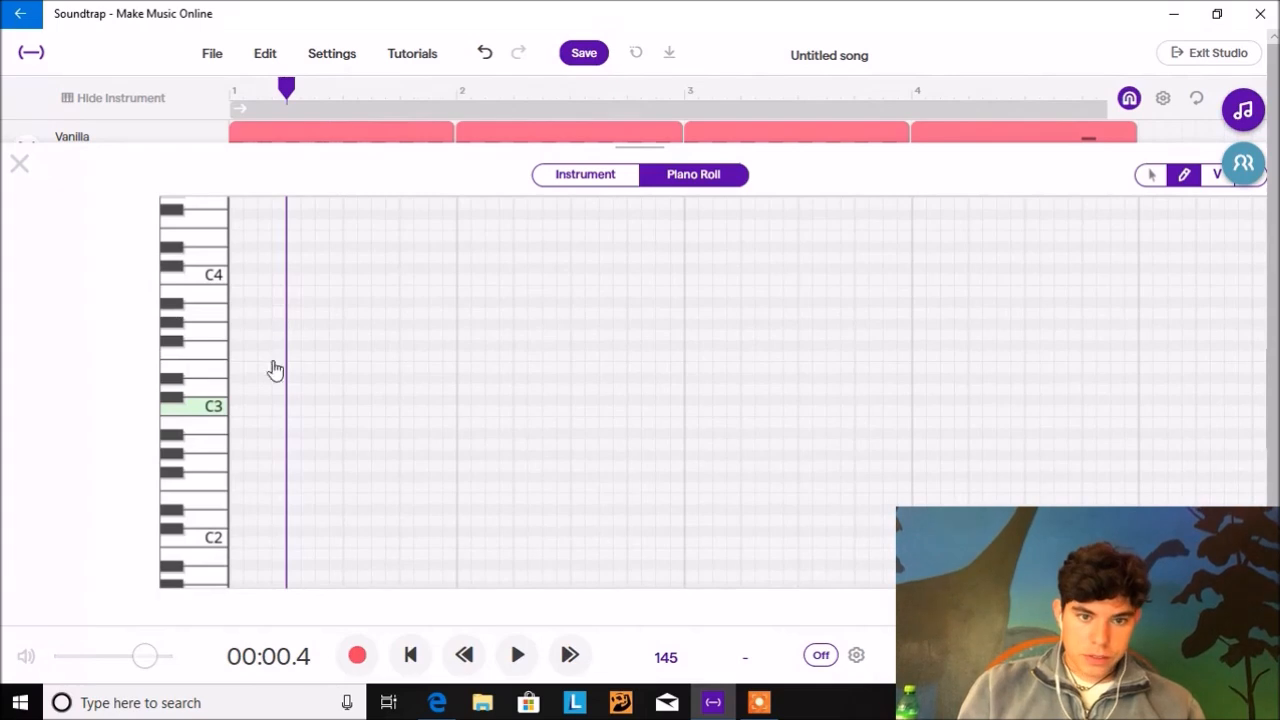
left_click(237, 416)
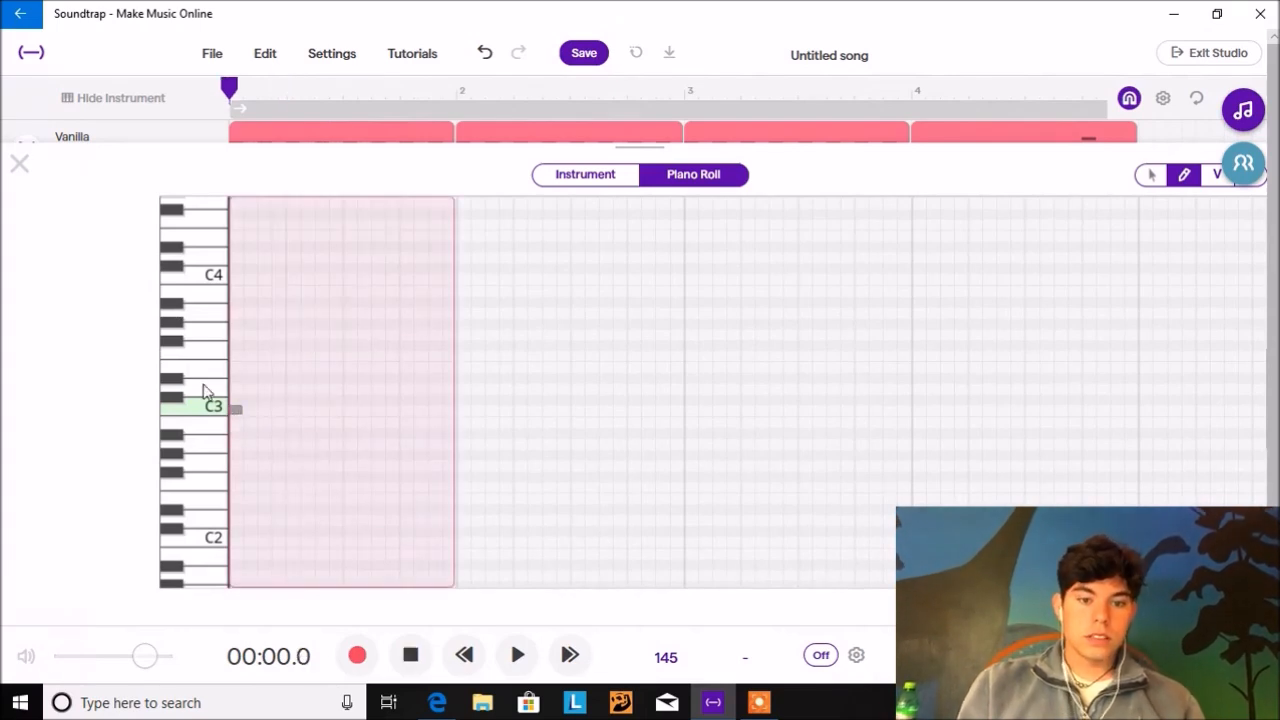
Extend the Grand Piano region to the end of bar 4 and open it in the piano roll
left_click(19, 164)
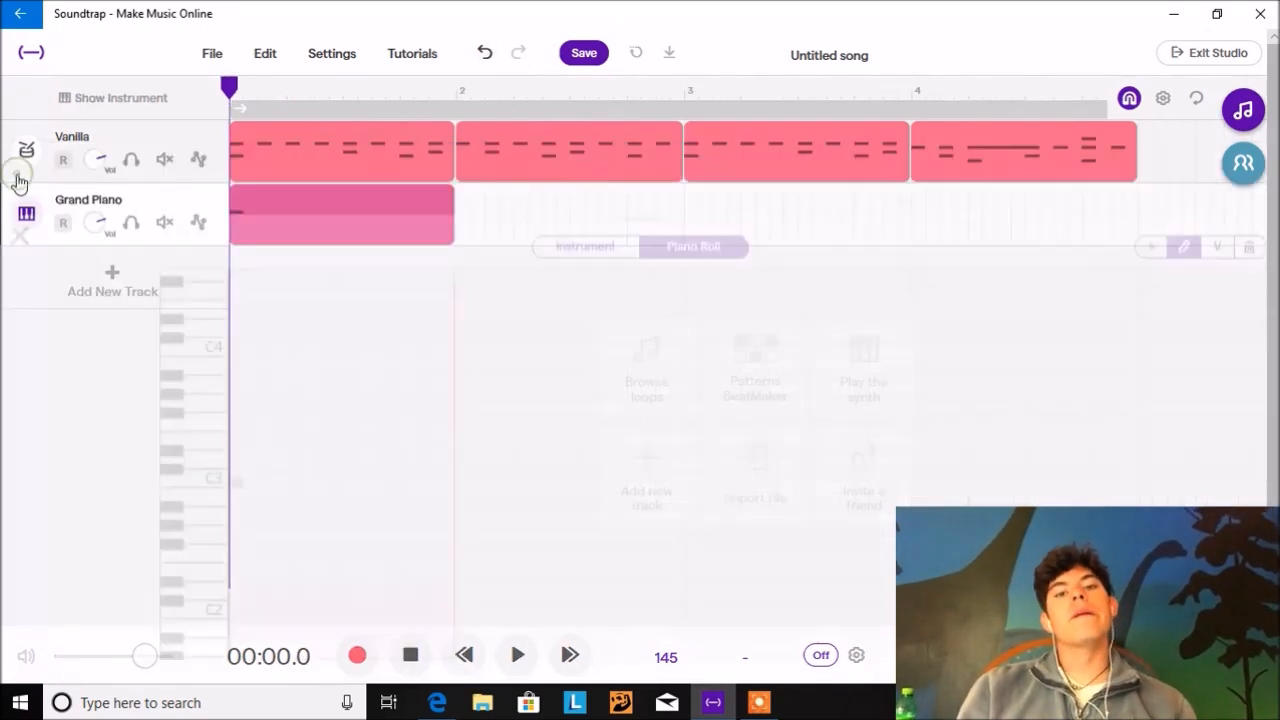
left_click_drag(450, 238, 1128, 219)
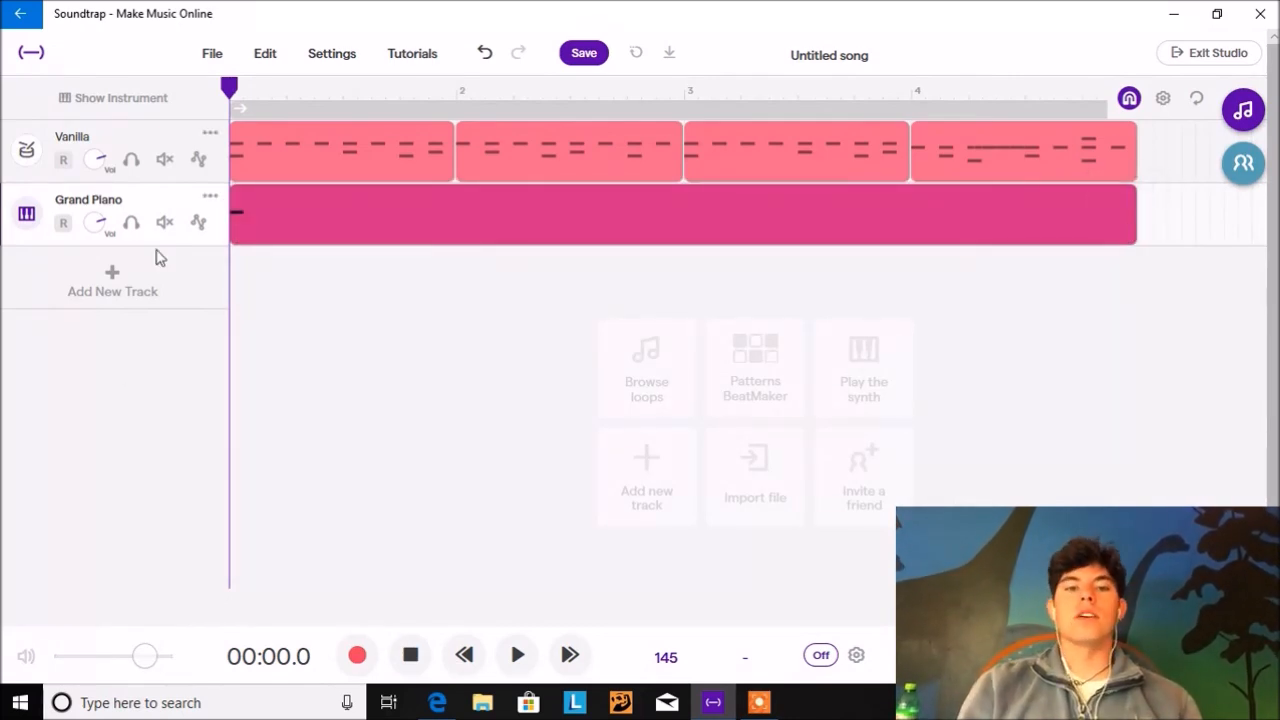
left_click(272, 217)
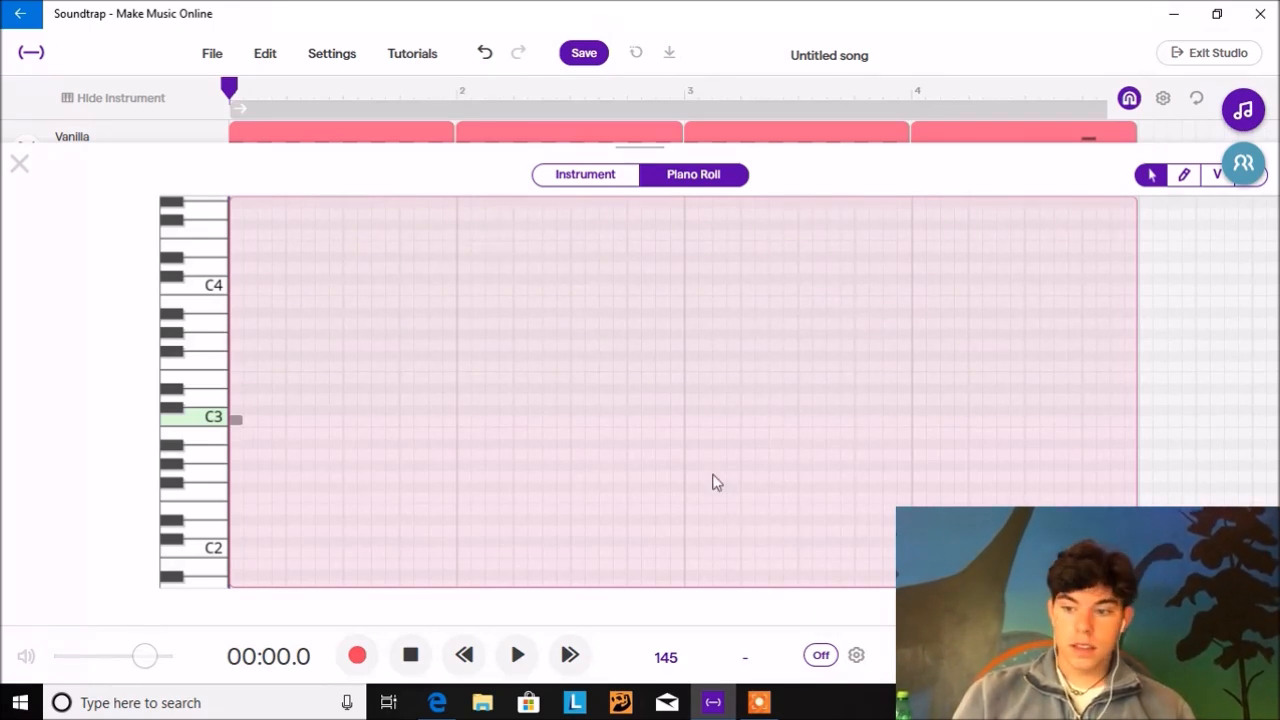
Add an Eb3 note on step 2 and a G3 note on step 3 of bar 1, and play them from the start
key("ctrl+plus")
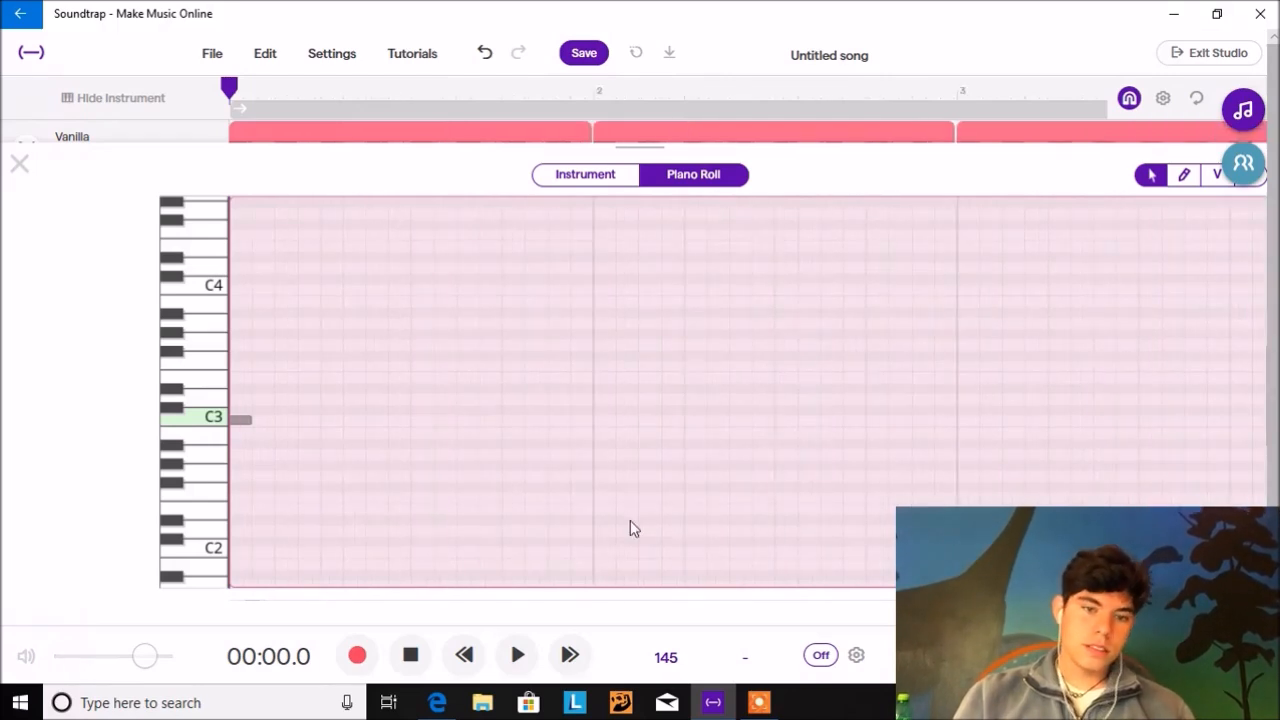
double_click(258, 390)
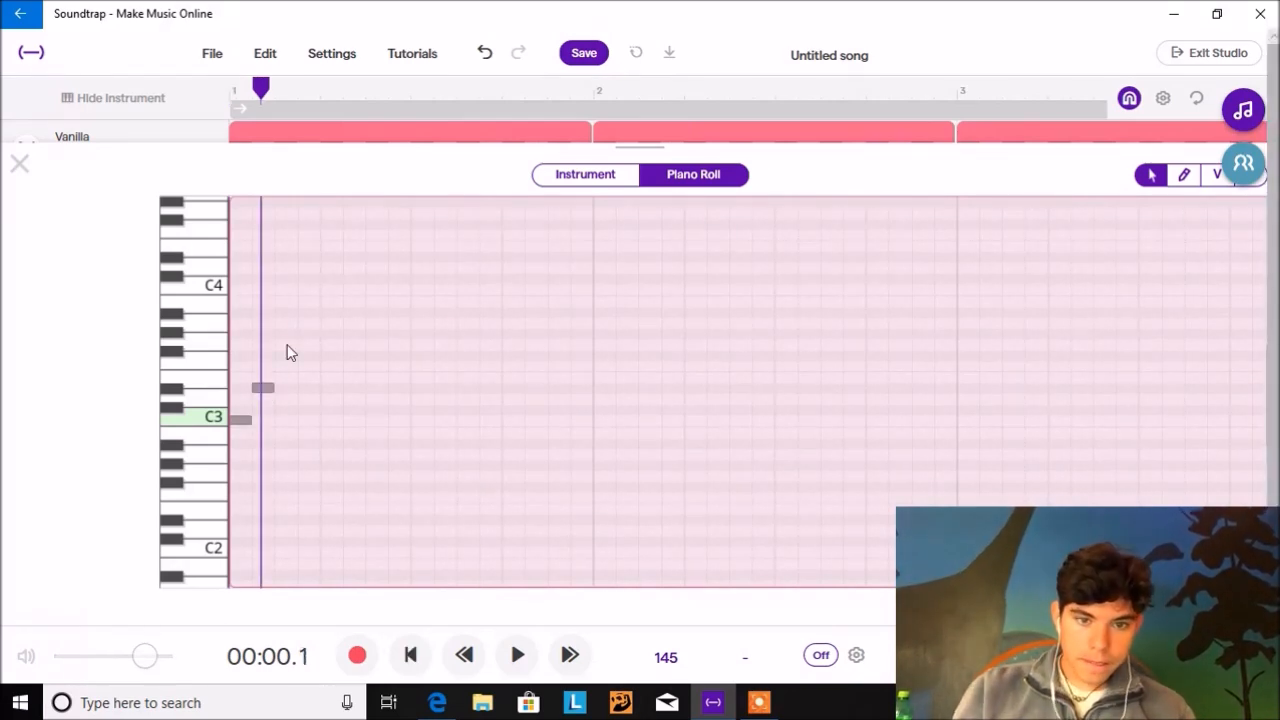
left_click(286, 347)
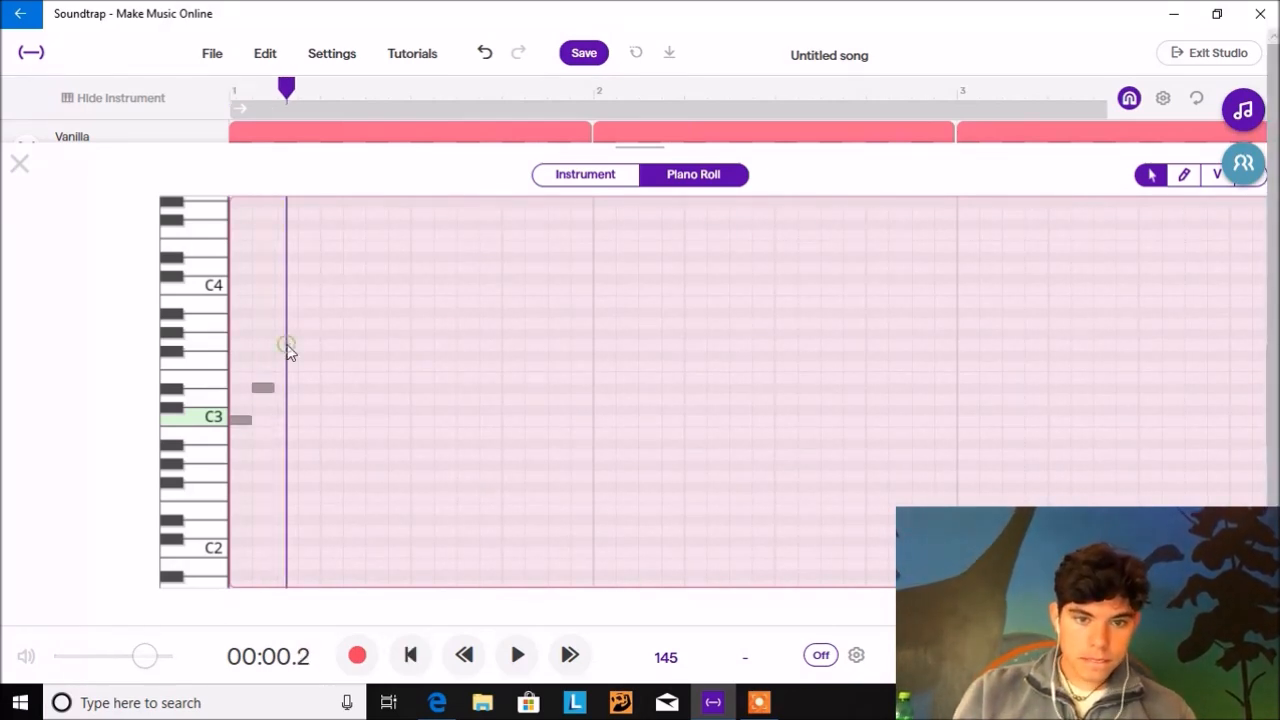
left_click(408, 664)
key("space")
left_click(408, 664)
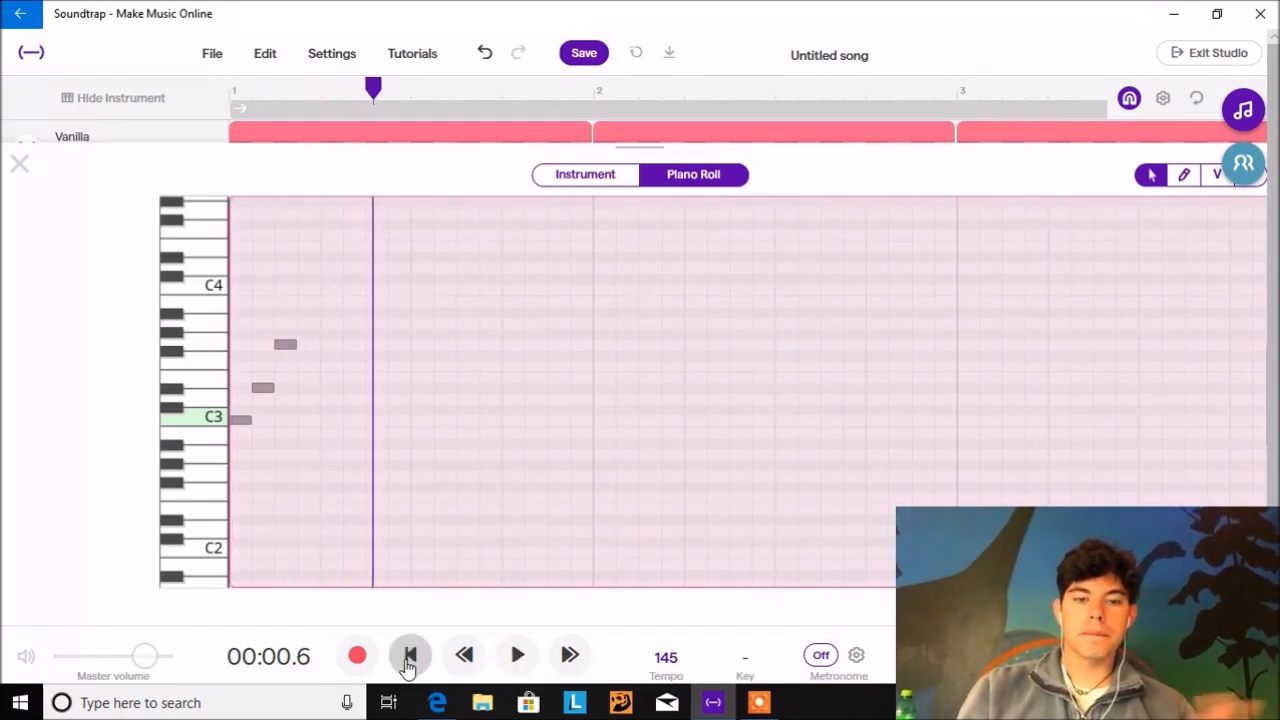
Repeat the C3, Eb3, G3 figure on steps 4, 5 and 6 of bar 1 and play it from the start
double_click(307, 421)
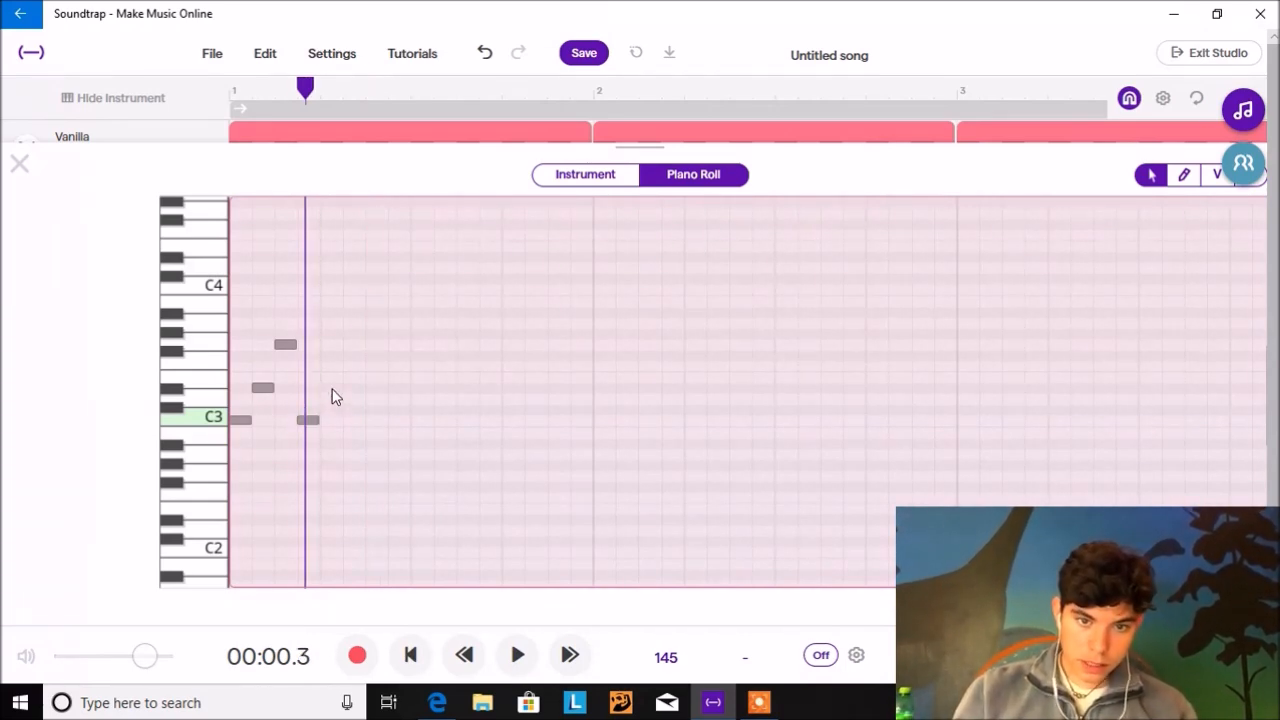
left_click(332, 395)
double_click(324, 389)
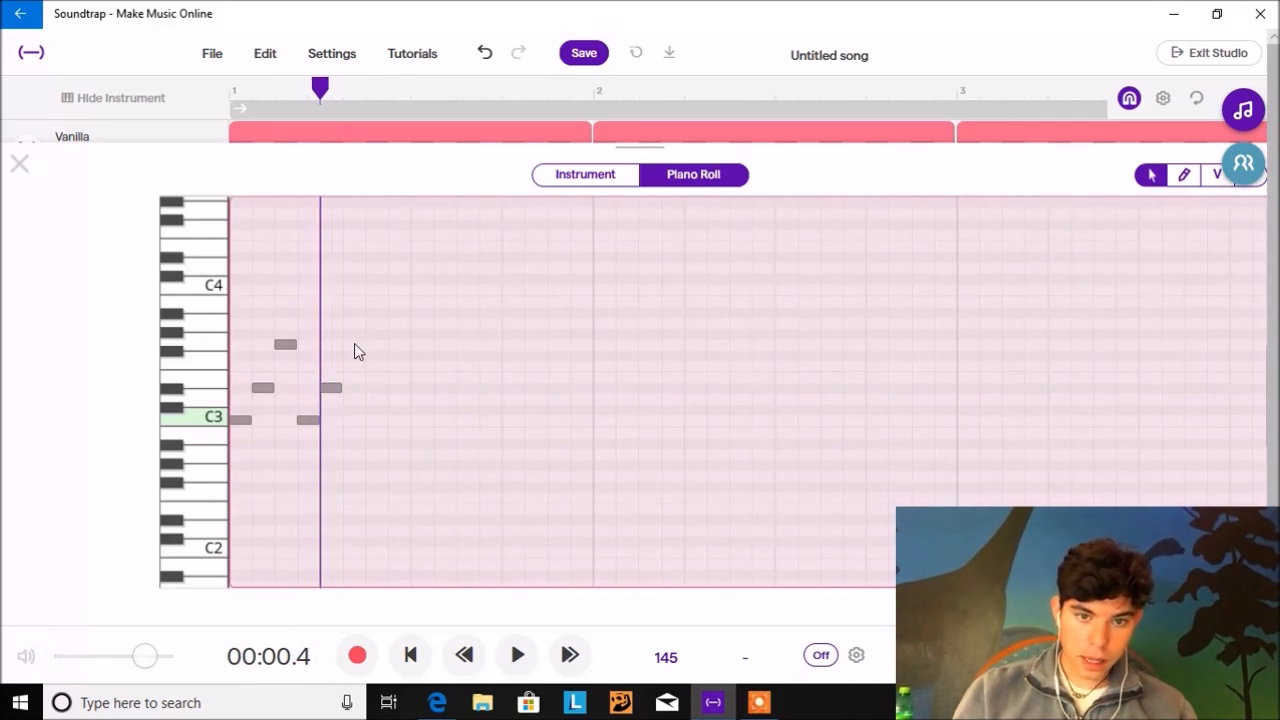
double_click(356, 345)
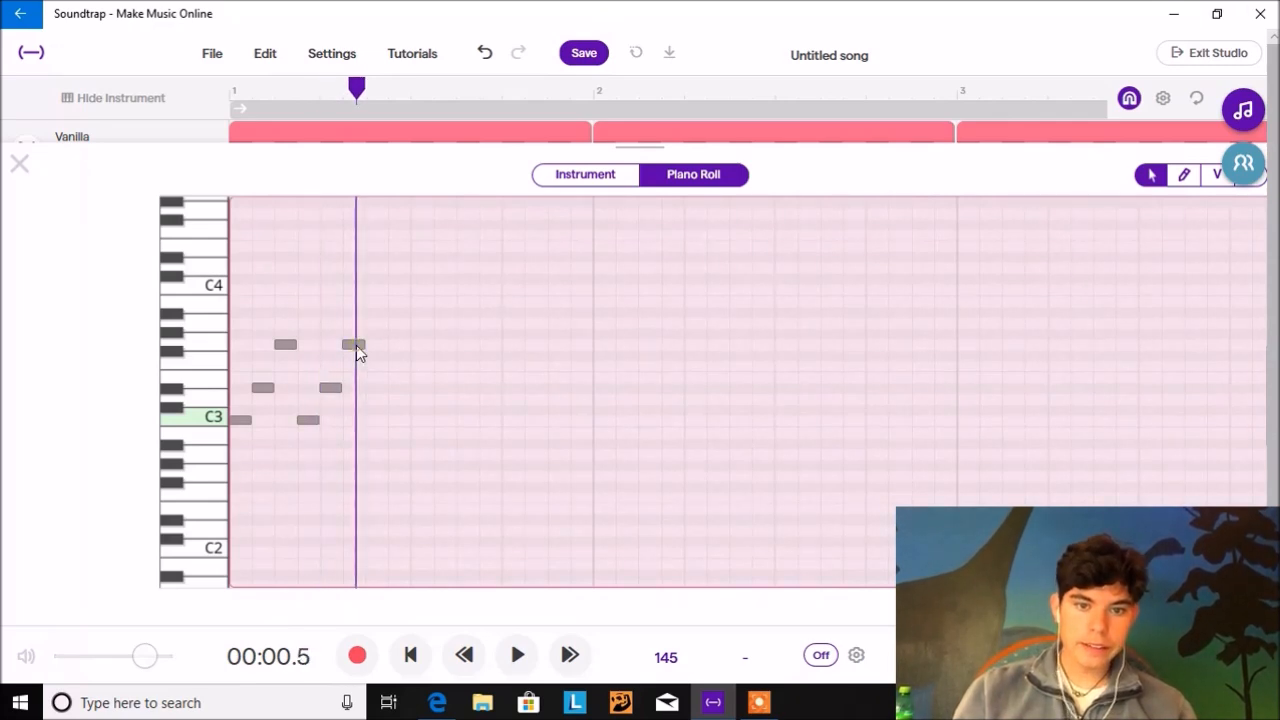
left_click(409, 654)
key("space")
key("space")
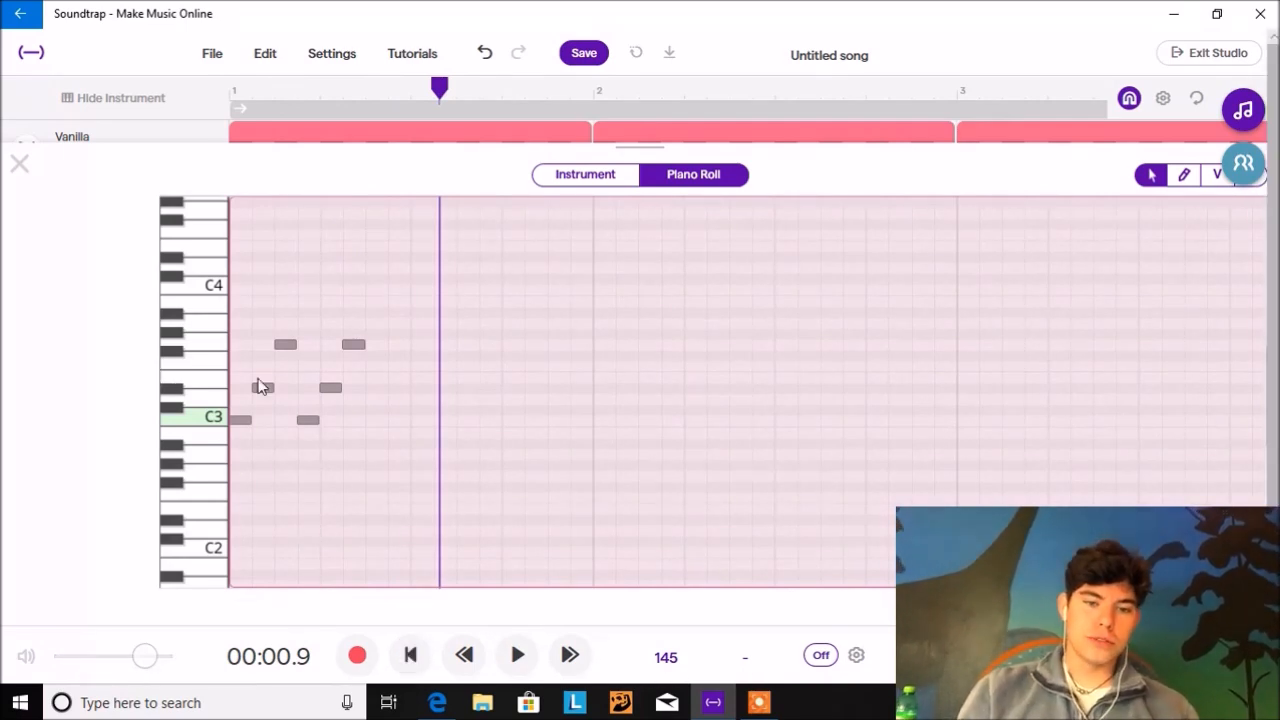
Spread the six piano notes apart so they start on steps 1, 3, 5, 7, 9 and 11 of bar 1
left_click_drag(286, 401, 358, 467)
left_click_drag(262, 394, 284, 389)
left_click_drag(309, 315, 418, 443)
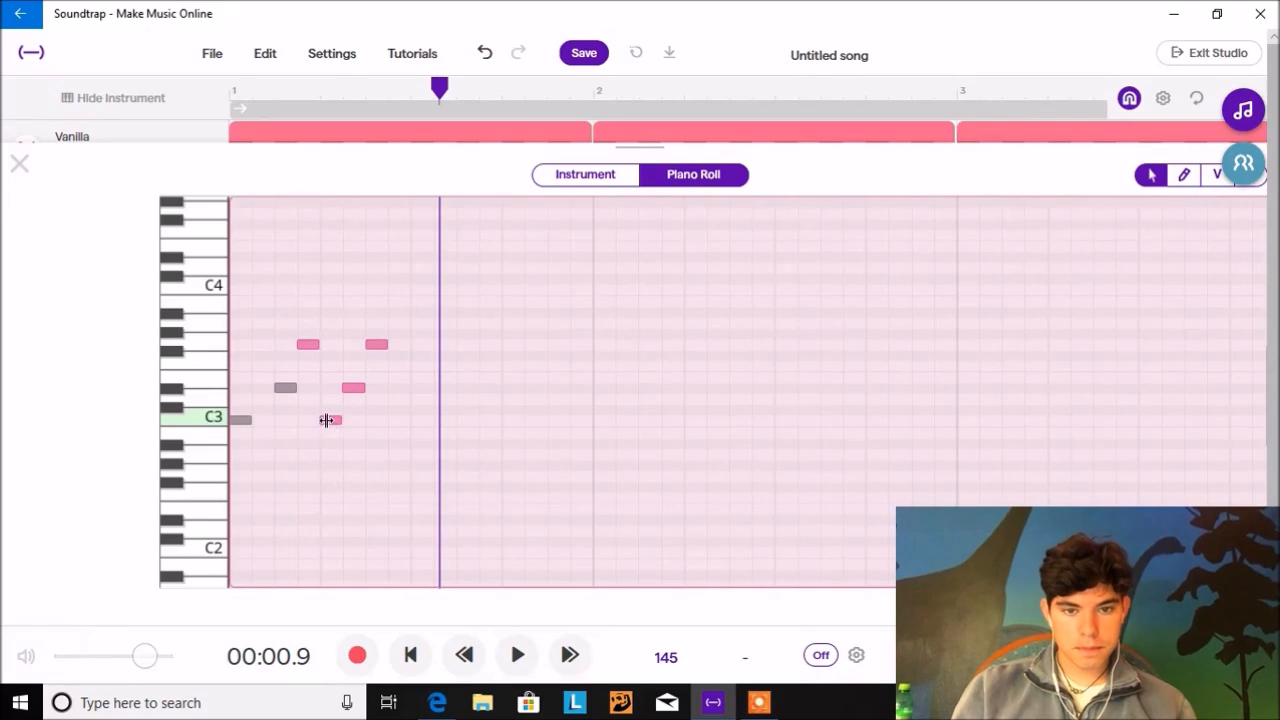
left_click_drag(337, 428, 376, 425)
left_click_drag(396, 331, 428, 376)
left_click(445, 345)
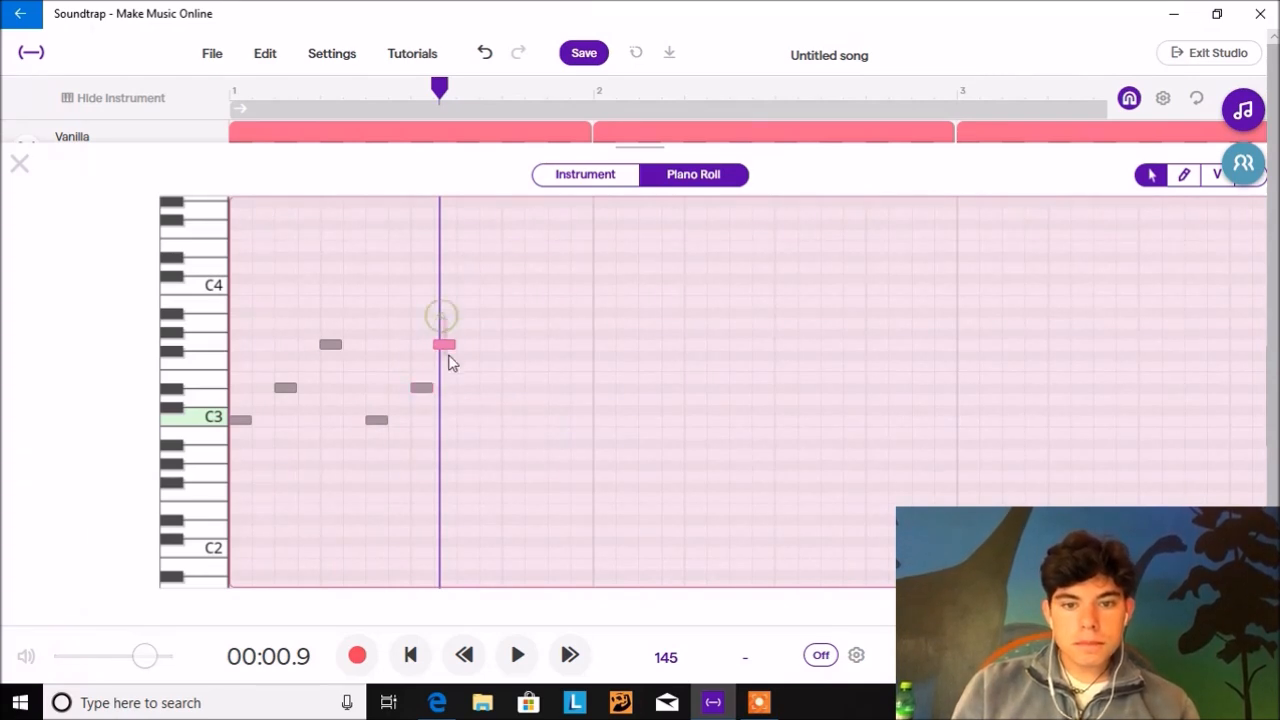
left_click_drag(444, 348, 467, 349)
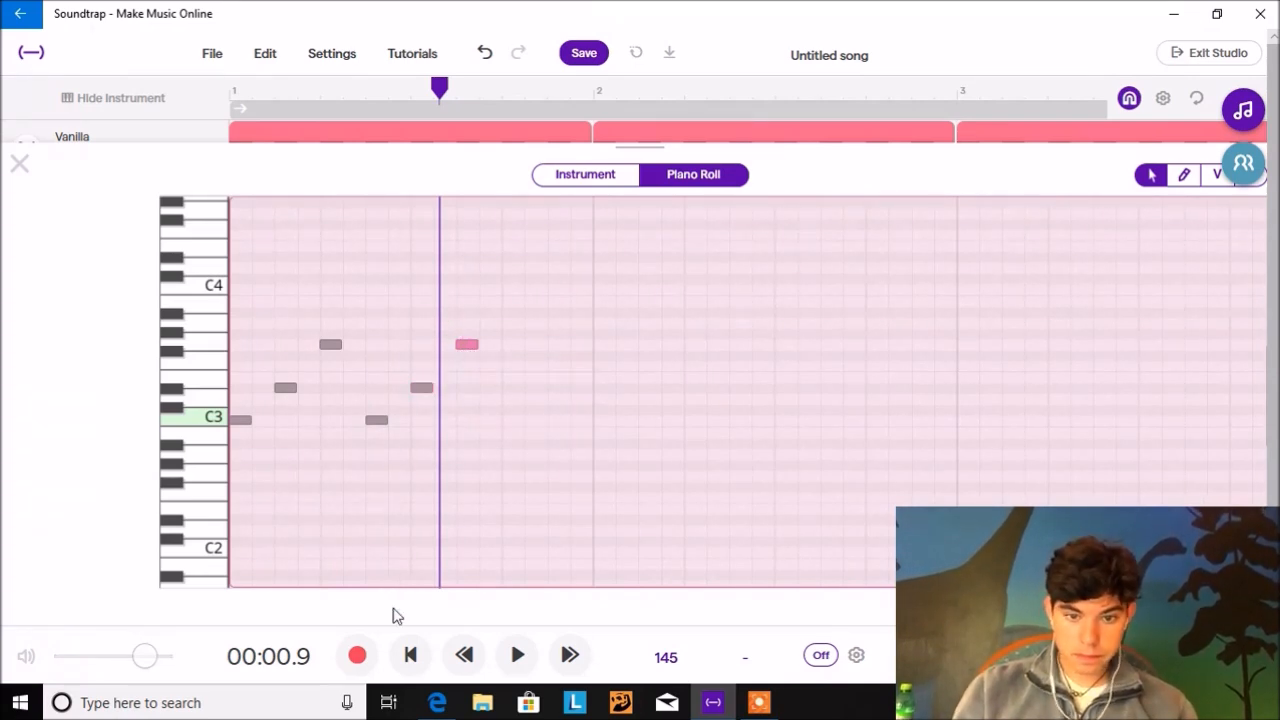
Lengthen all six piano notes to two grid steps each and play them from the start
left_click_drag(504, 293, 260, 477)
left_click_drag(464, 283, 246, 474)
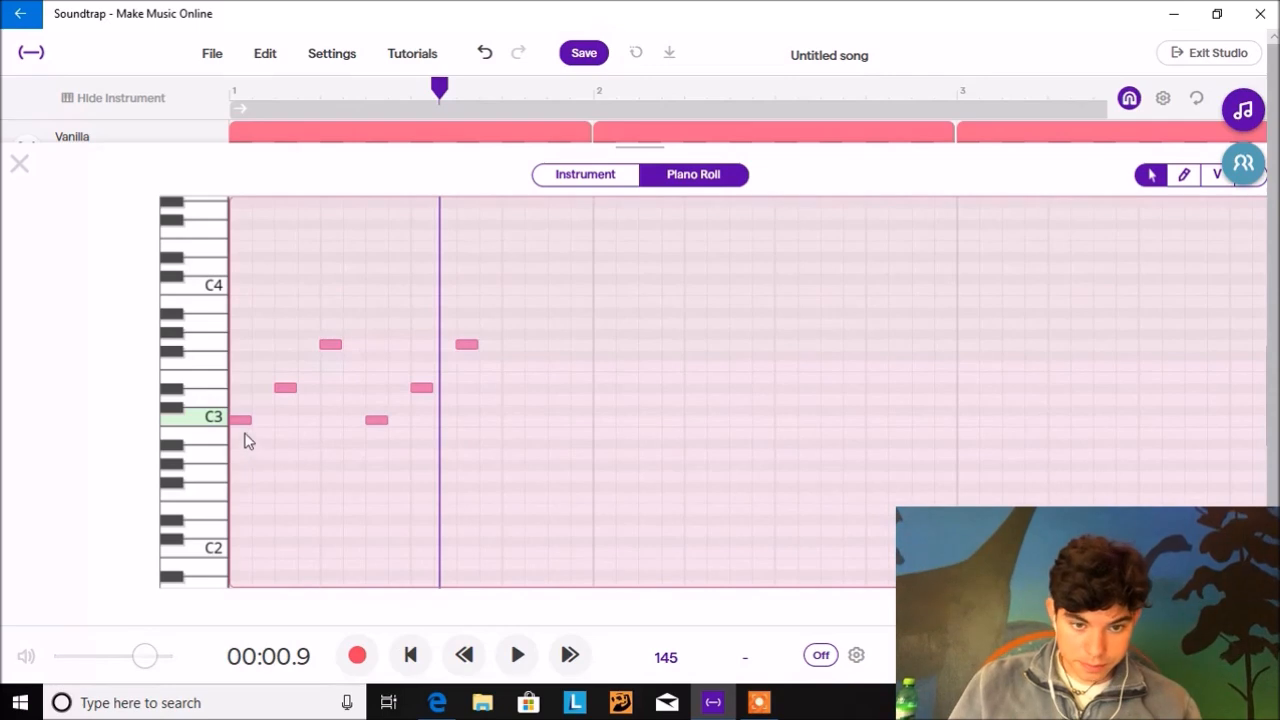
left_click_drag(246, 418, 272, 421)
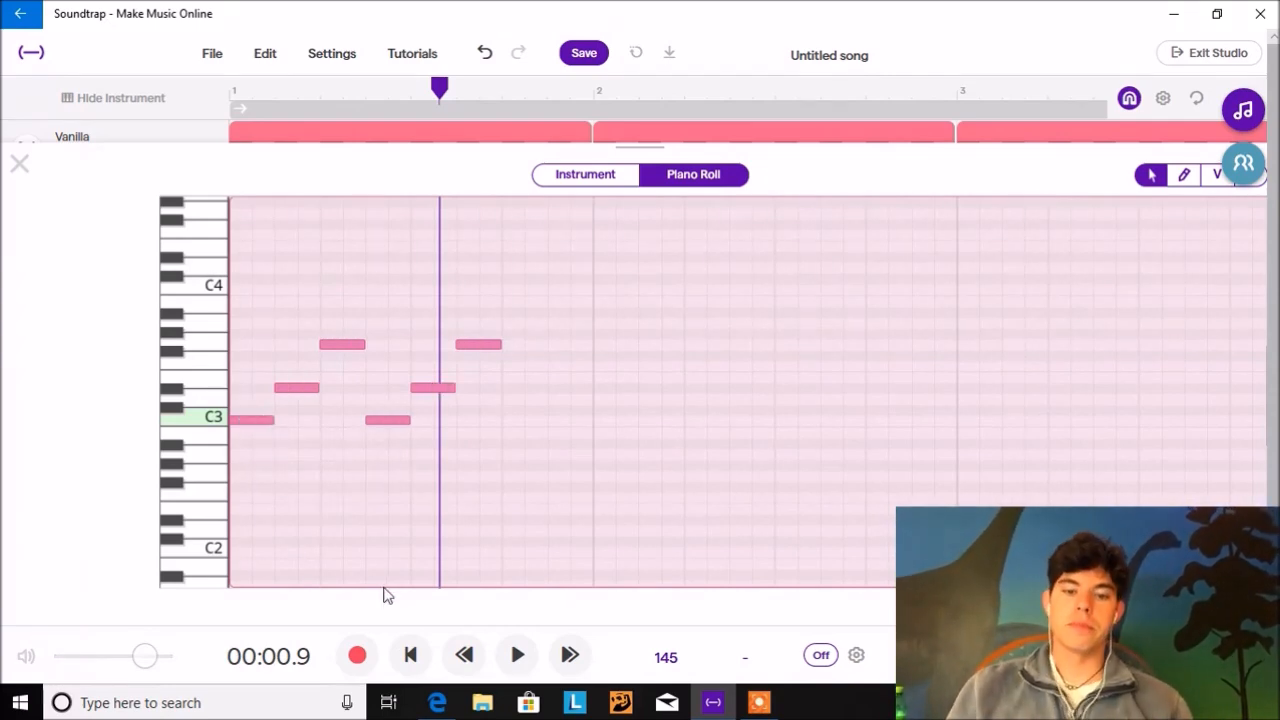
left_click(411, 655)
key("space")
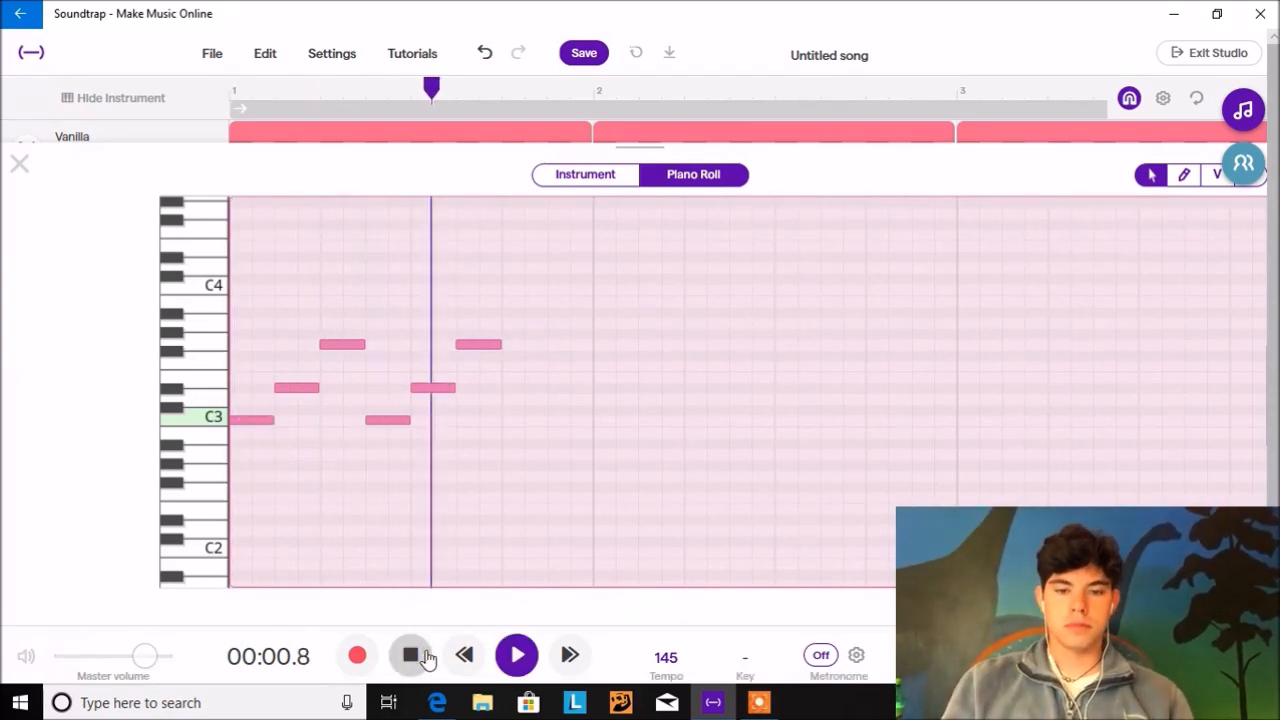
left_click(424, 656)
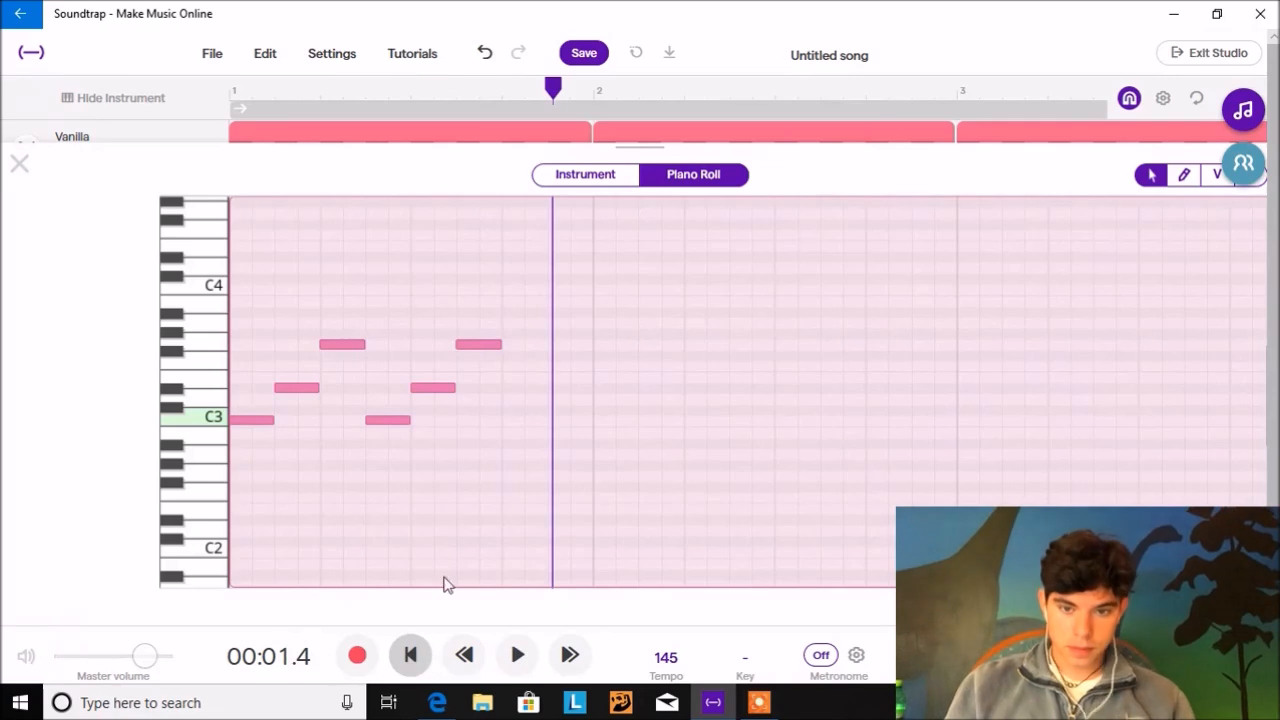
Add C3 and Eb3 on steps 13 and 15 of bar 1 and G3 at the start of bar 2, and play the melody
left_click(507, 426)
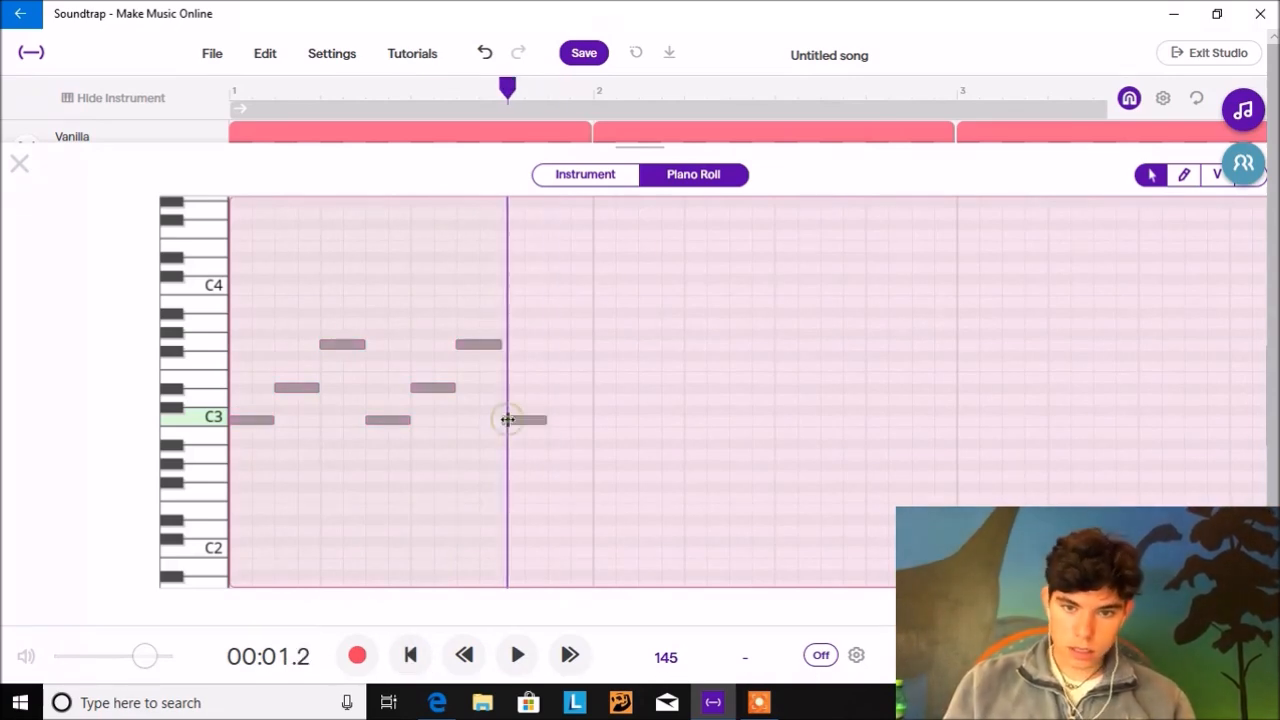
left_click(551, 387)
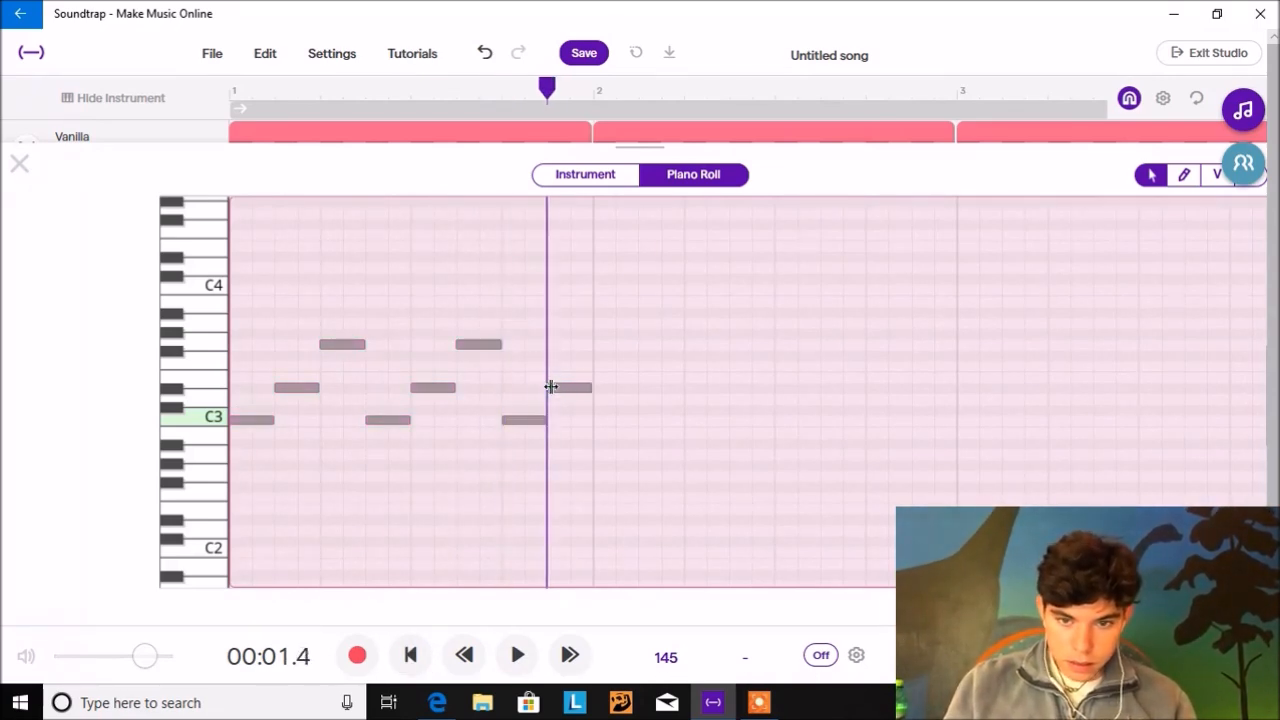
left_click(600, 347)
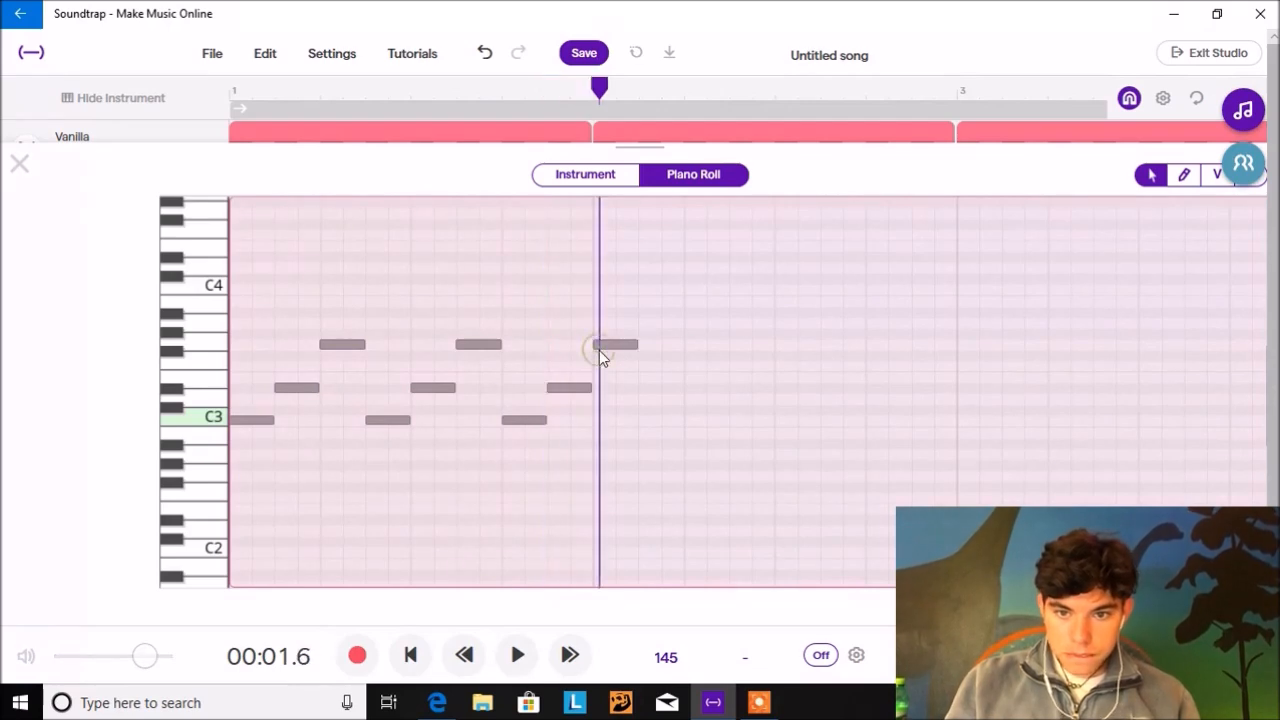
left_click(412, 655)
key("space")
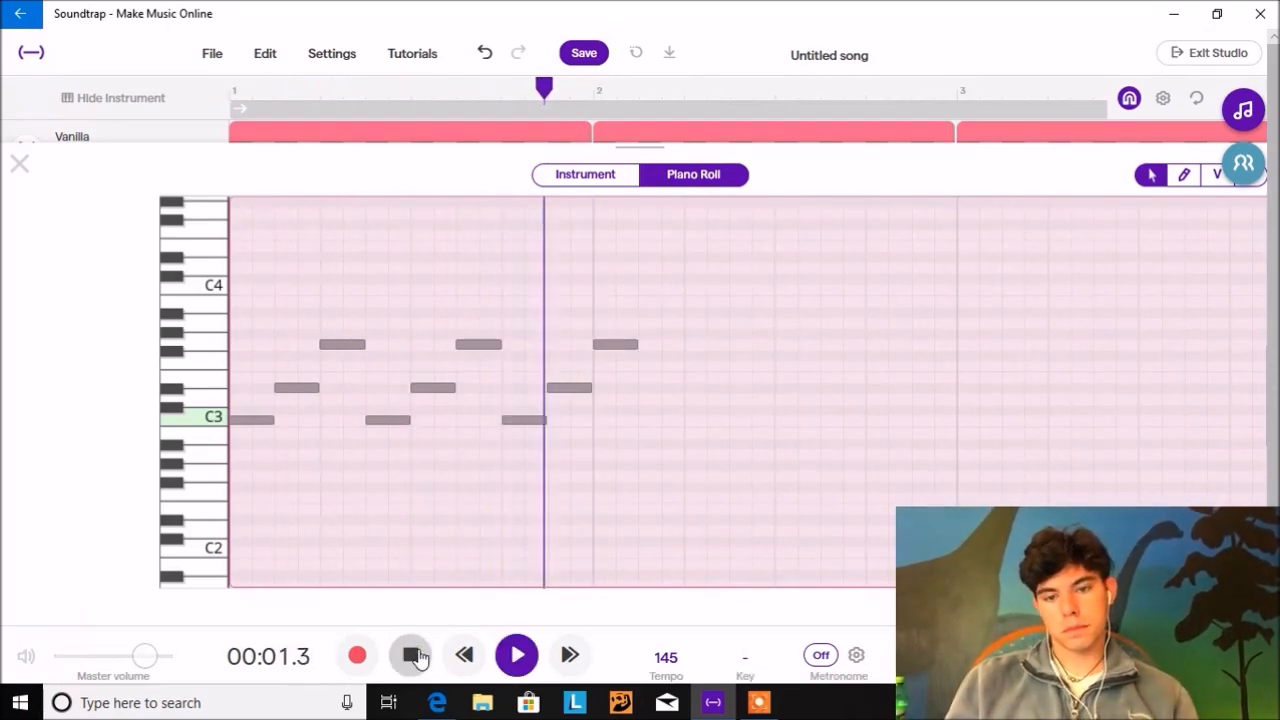
left_click(412, 655)
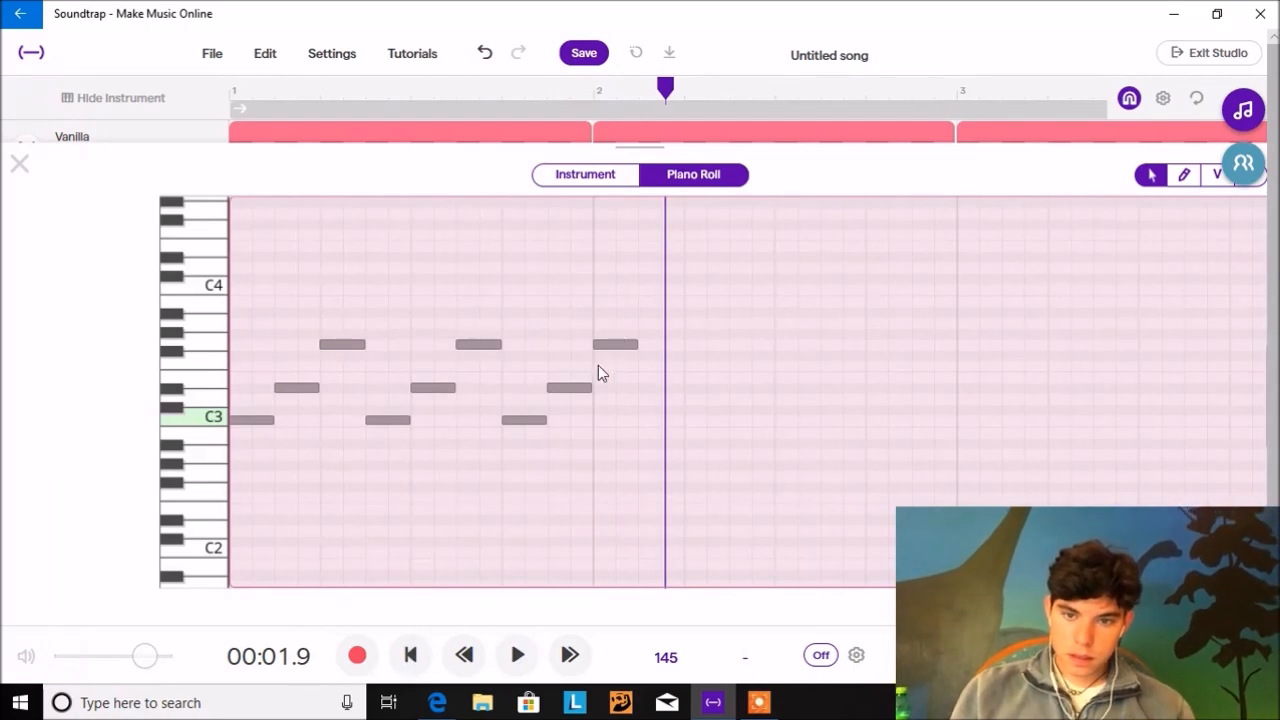
Lower the last Eb3 note in bar 1 to G2 and the G3 note at the start of bar 2 to D2
left_click(572, 390)
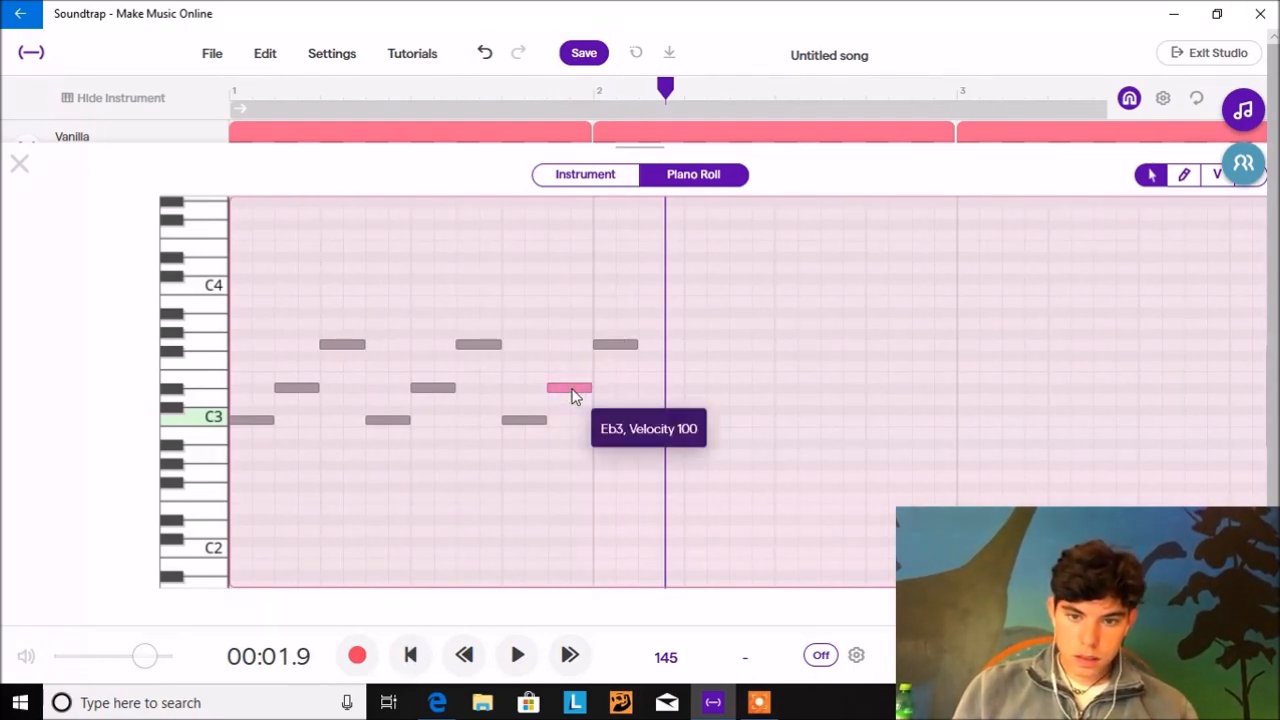
left_click_drag(572, 392, 571, 478)
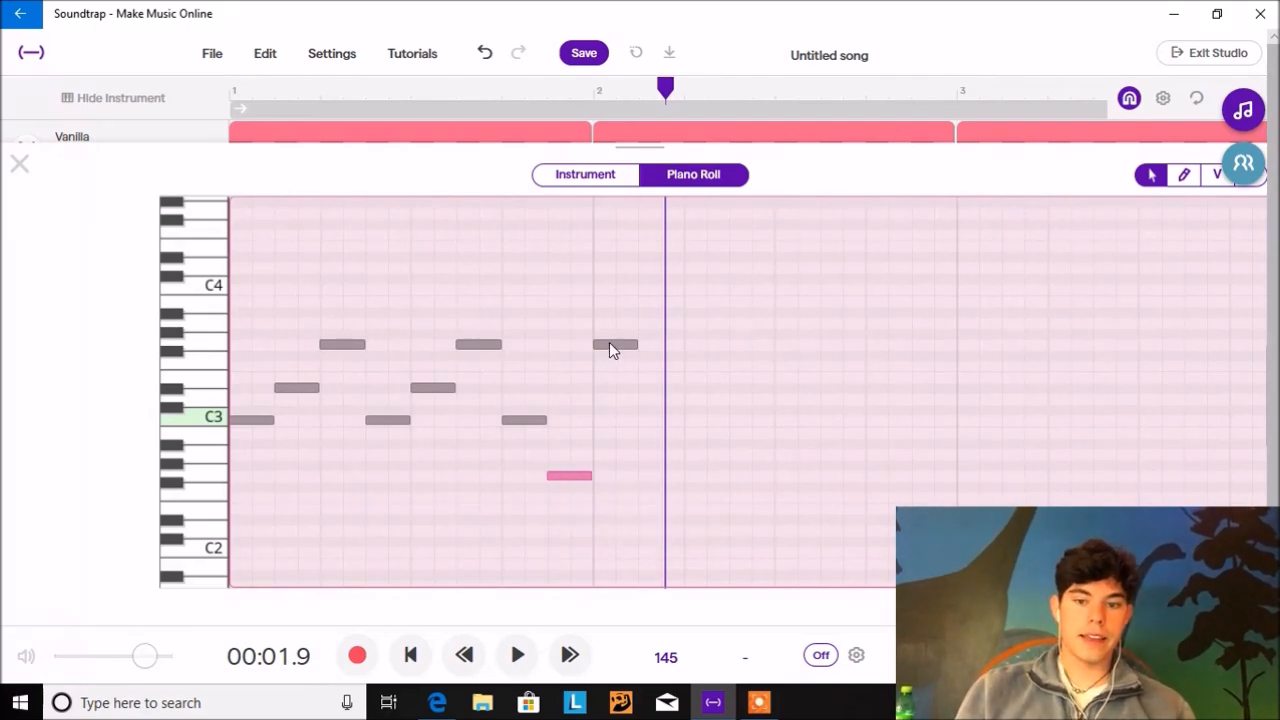
left_click_drag(609, 342, 610, 473)
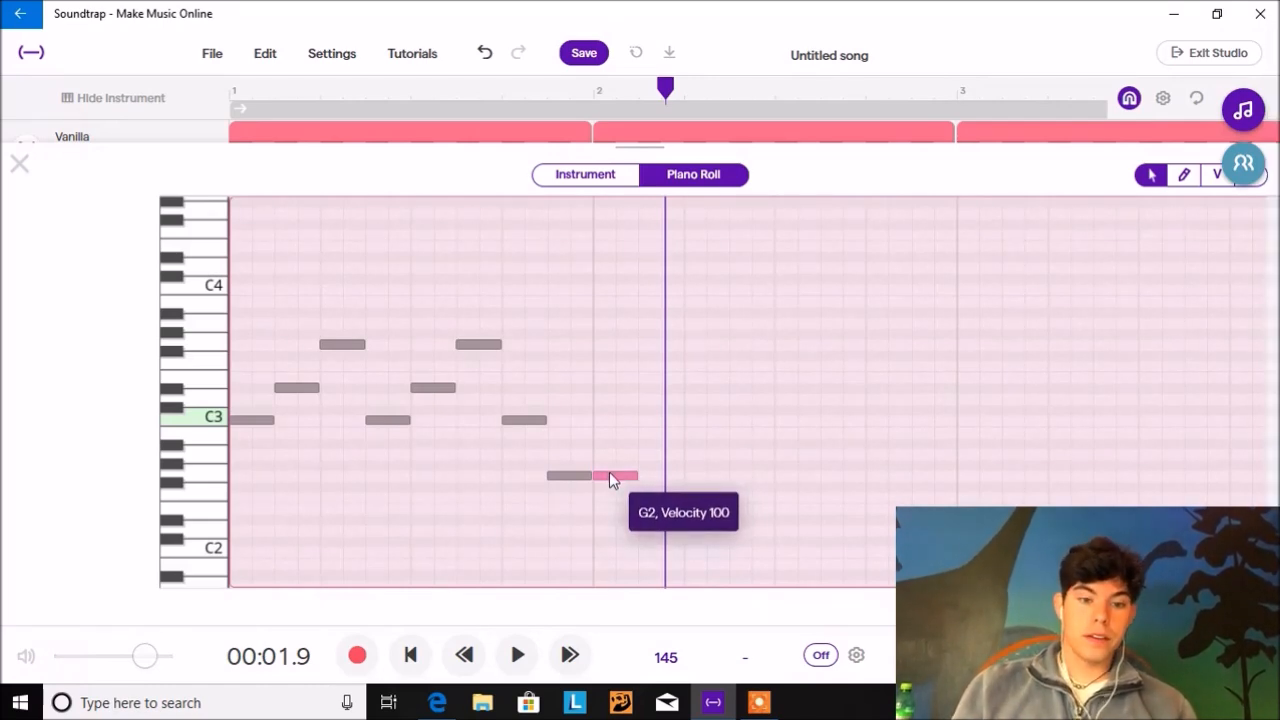
left_click_drag(609, 472, 618, 537)
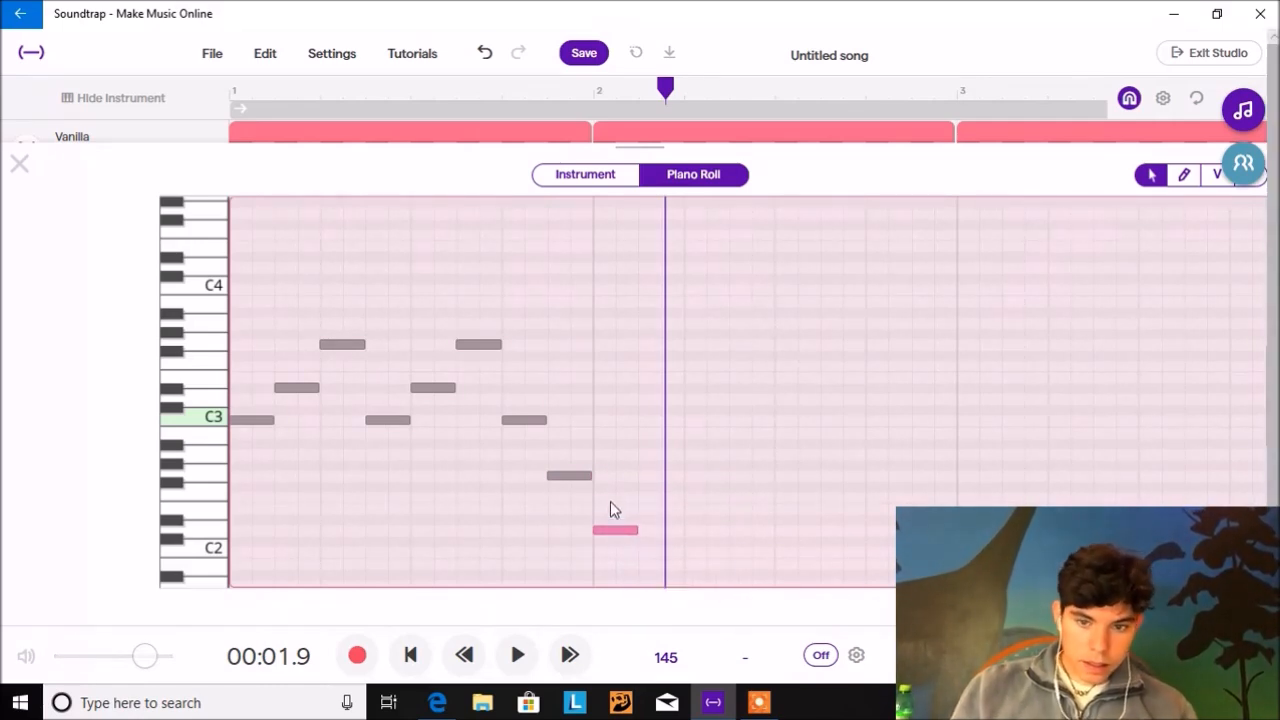
Add G2 on step 3 and Bb2 on step 5 of bar 2, and play the melody from the start
double_click(643, 476)
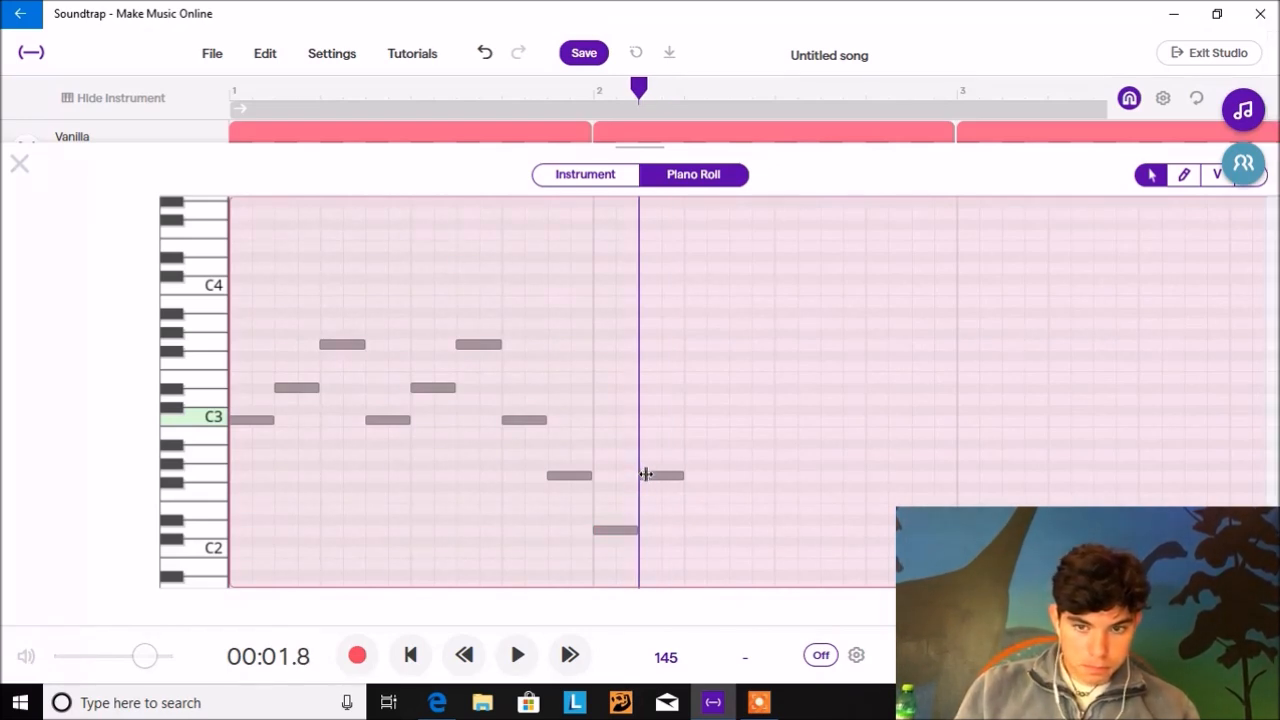
double_click(690, 444)
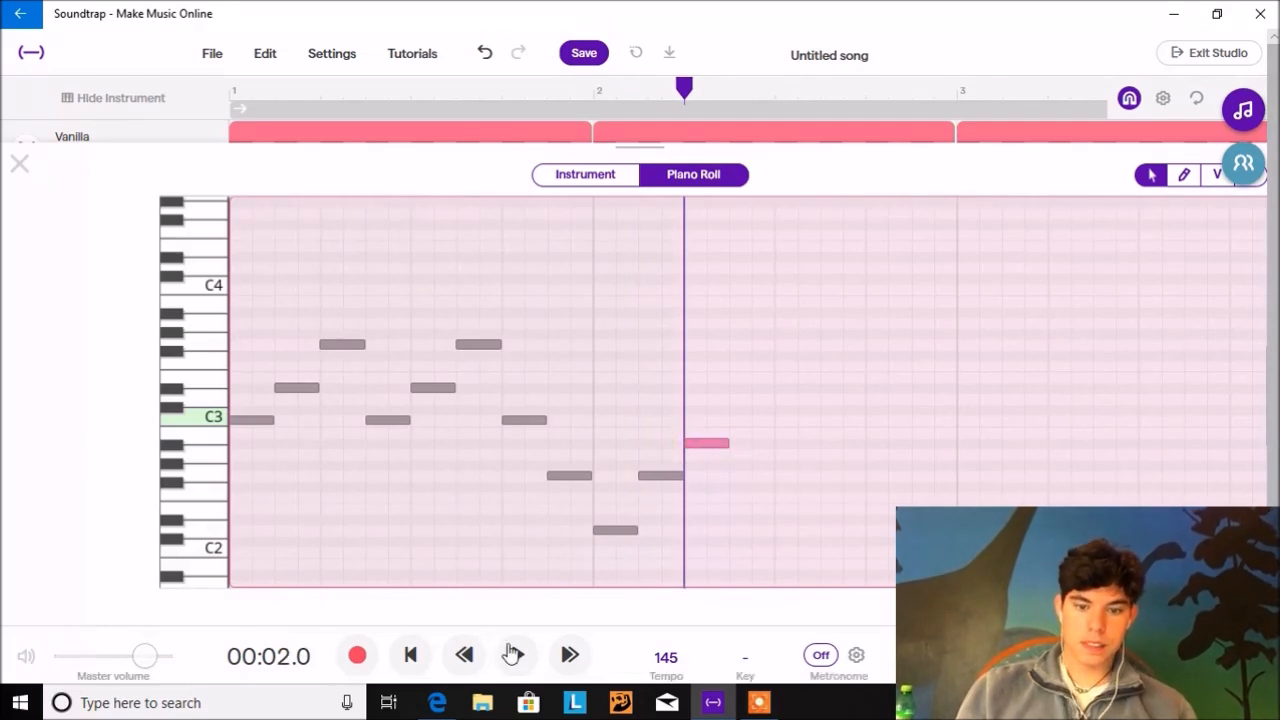
left_click(412, 658)
key("space")
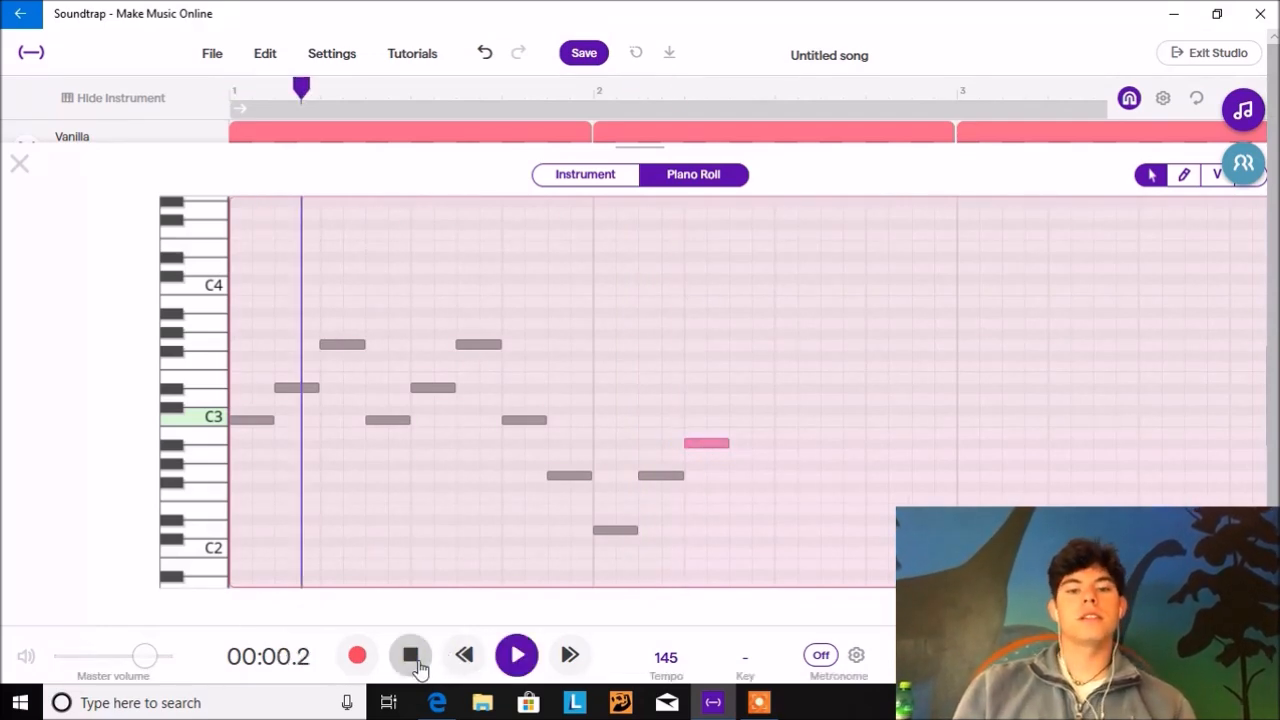
left_click(412, 658)
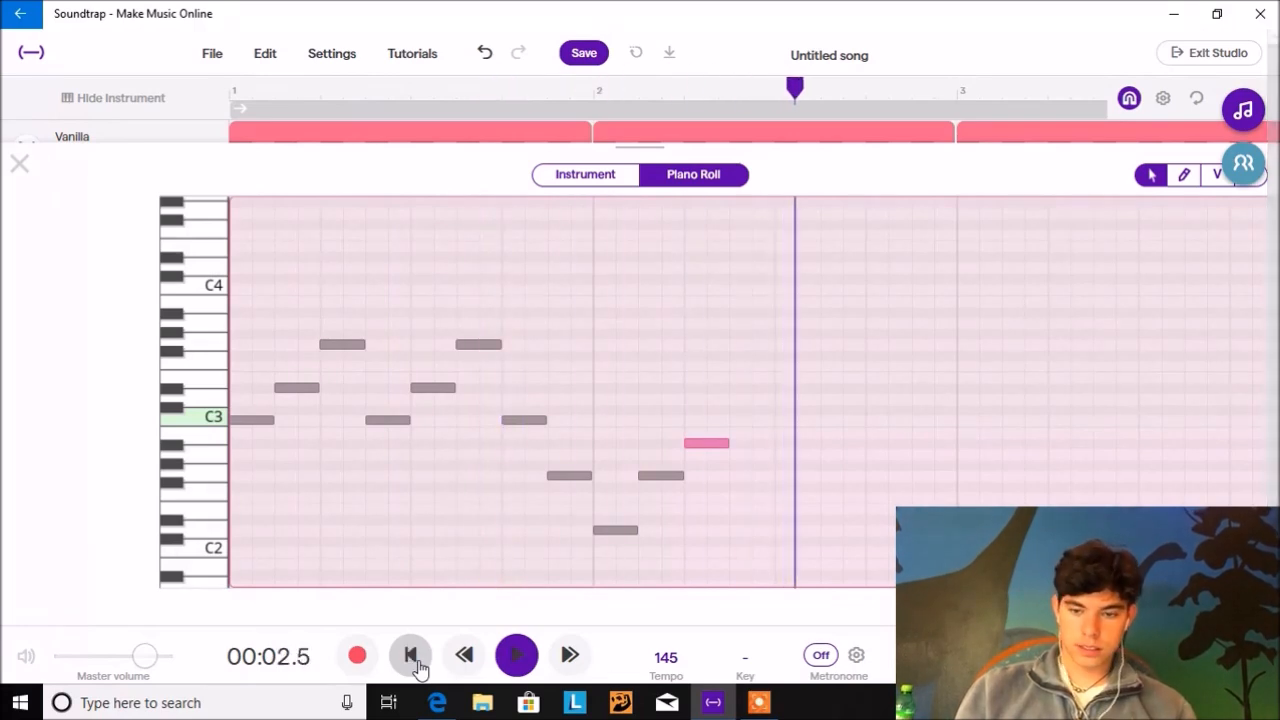
Fill the rest of bar 2 with D2, G2, Bb2, D2 and Bb2 notes on steps 7, 9, 11, 13 and 15
double_click(733, 531)
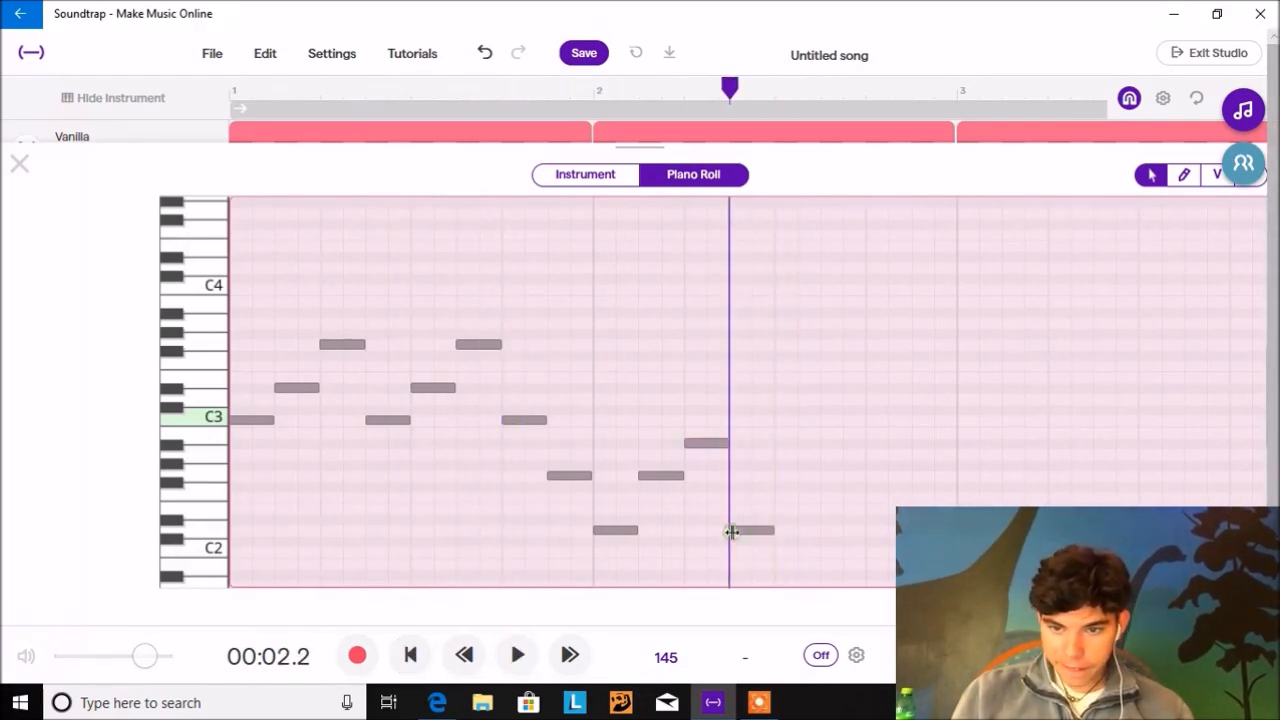
double_click(786, 476)
double_click(828, 443)
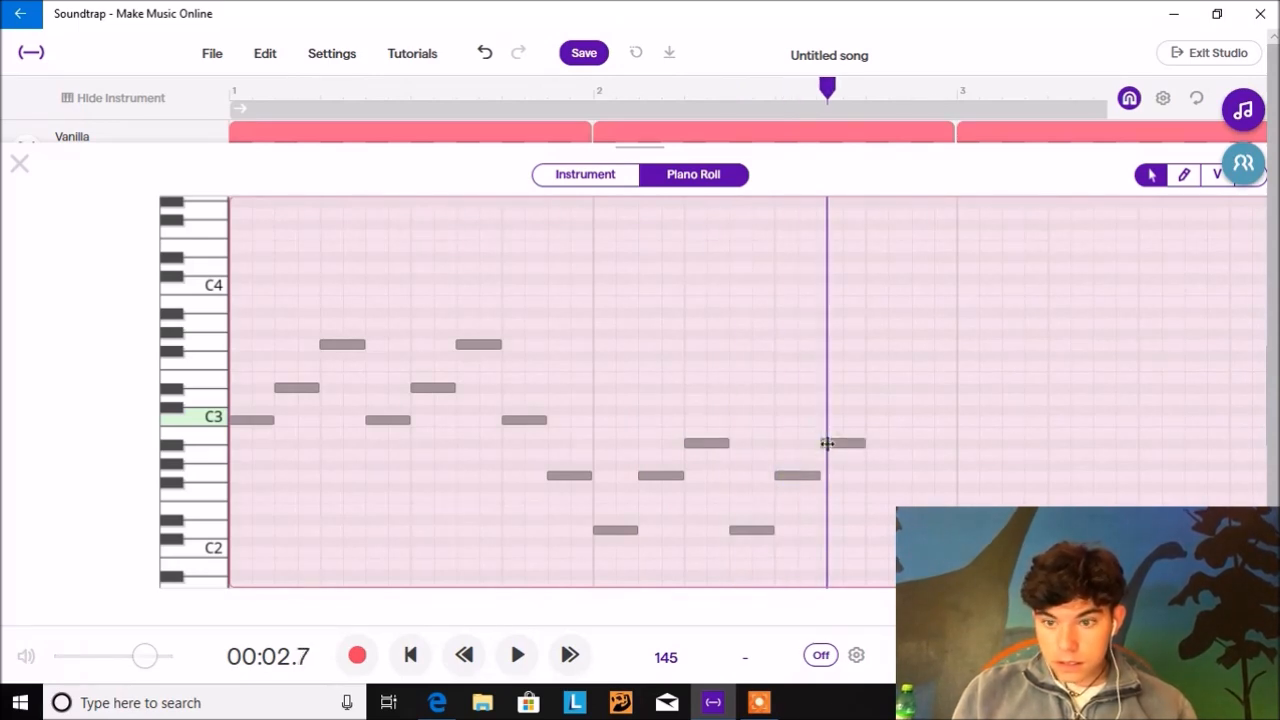
double_click(877, 531)
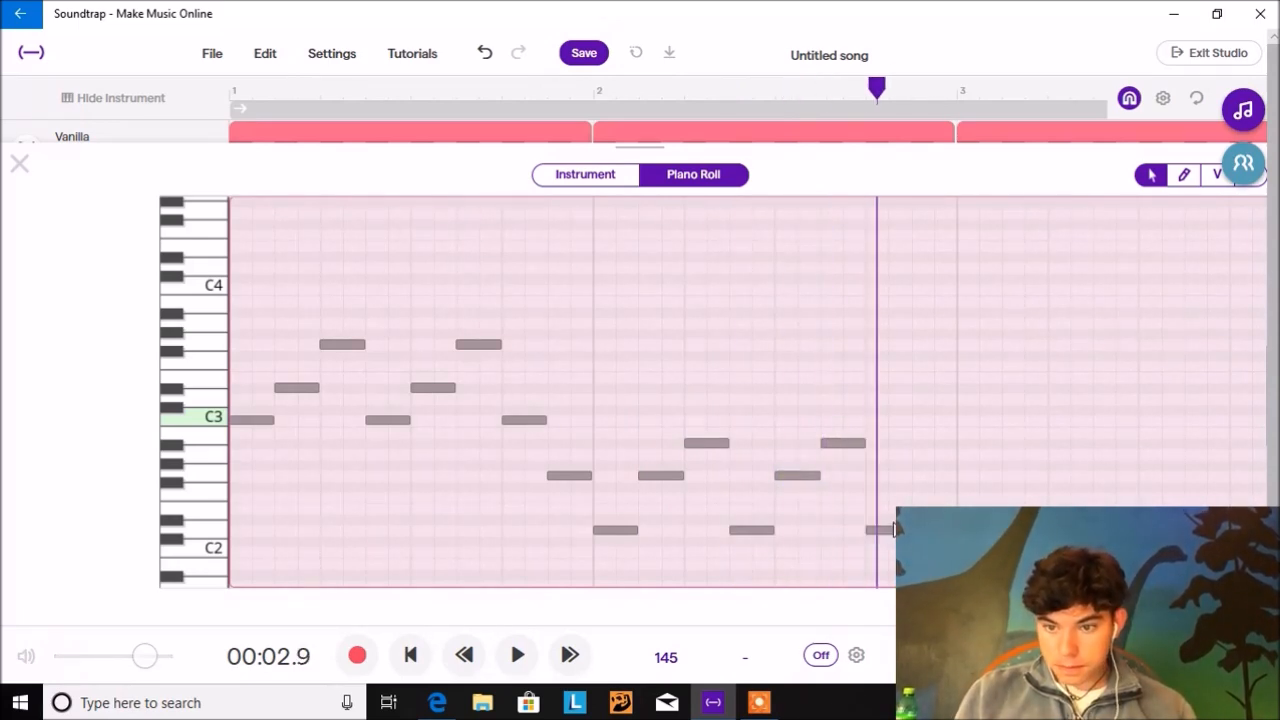
double_click(920, 445)
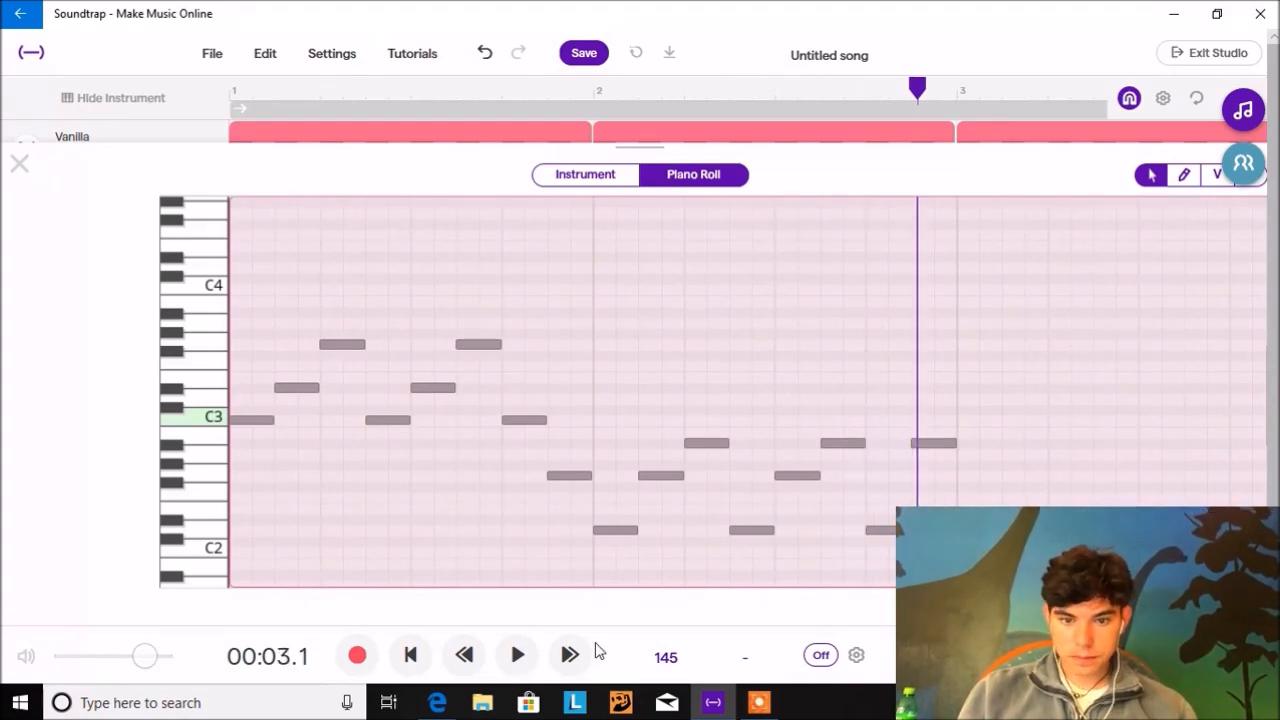
Play the two-bar piano melody from the start and close the piano roll
left_click(408, 664)
key("space")
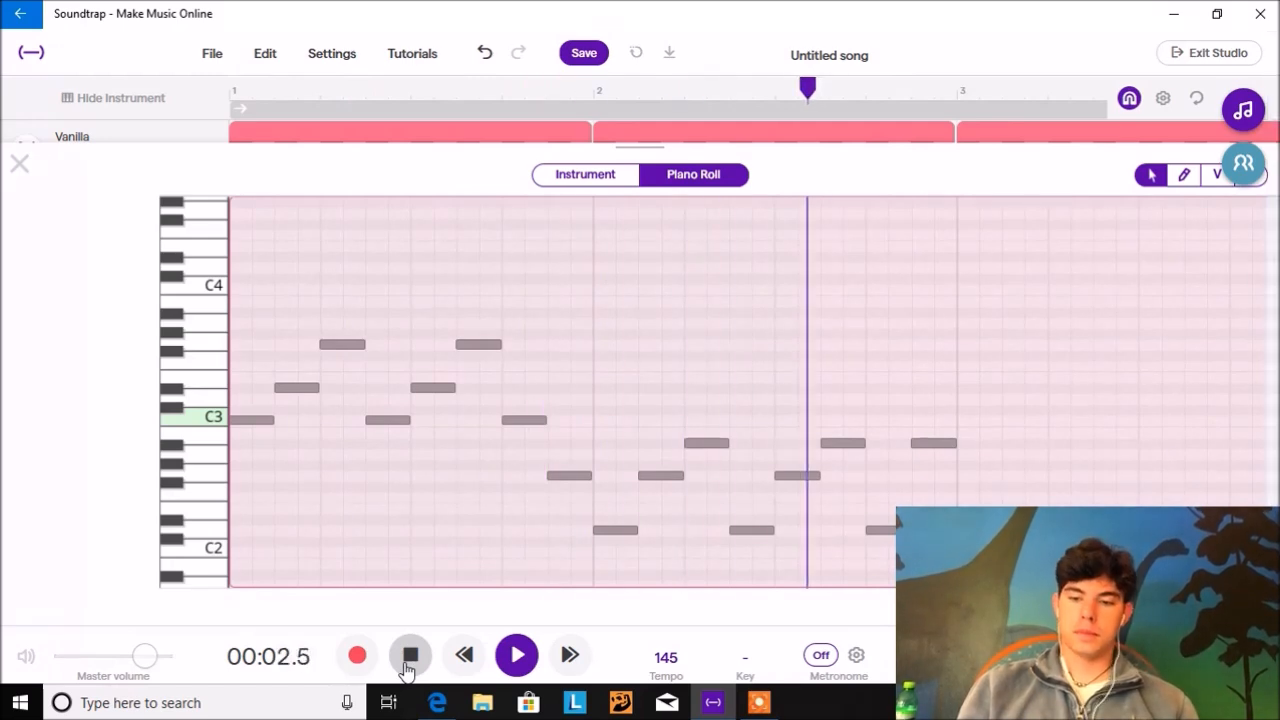
left_click(410, 656)
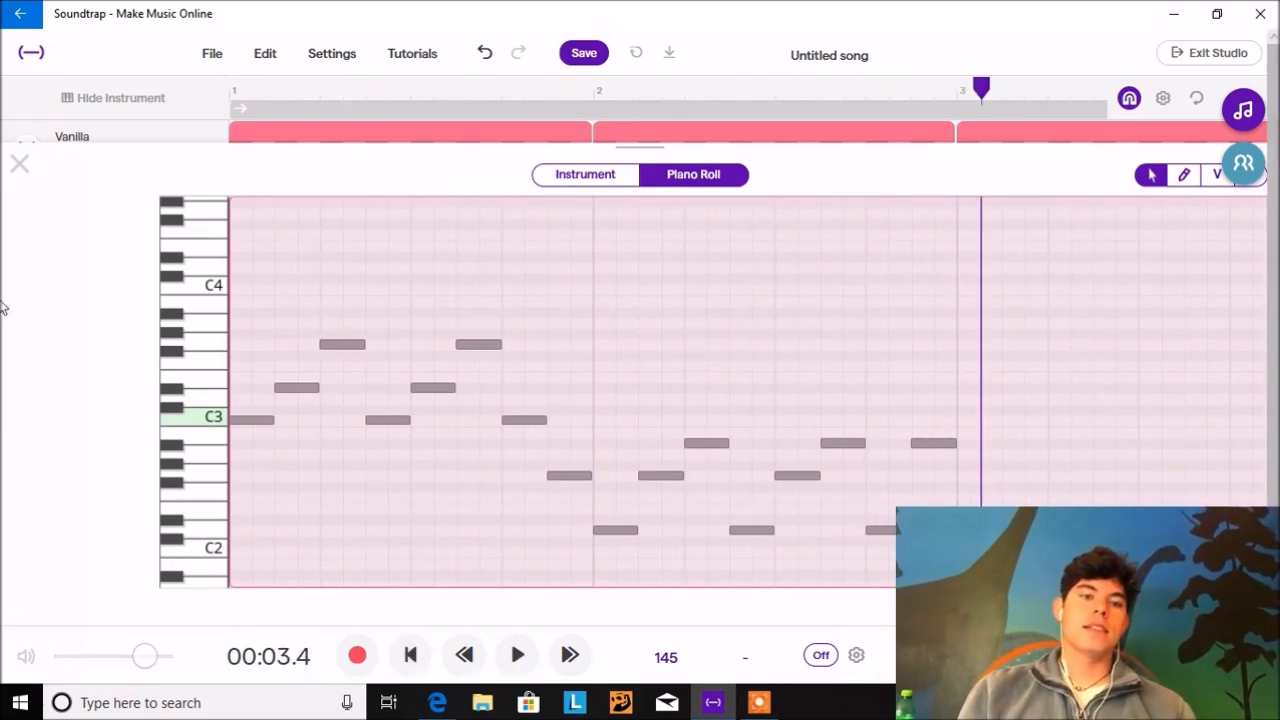
left_click(18, 160)
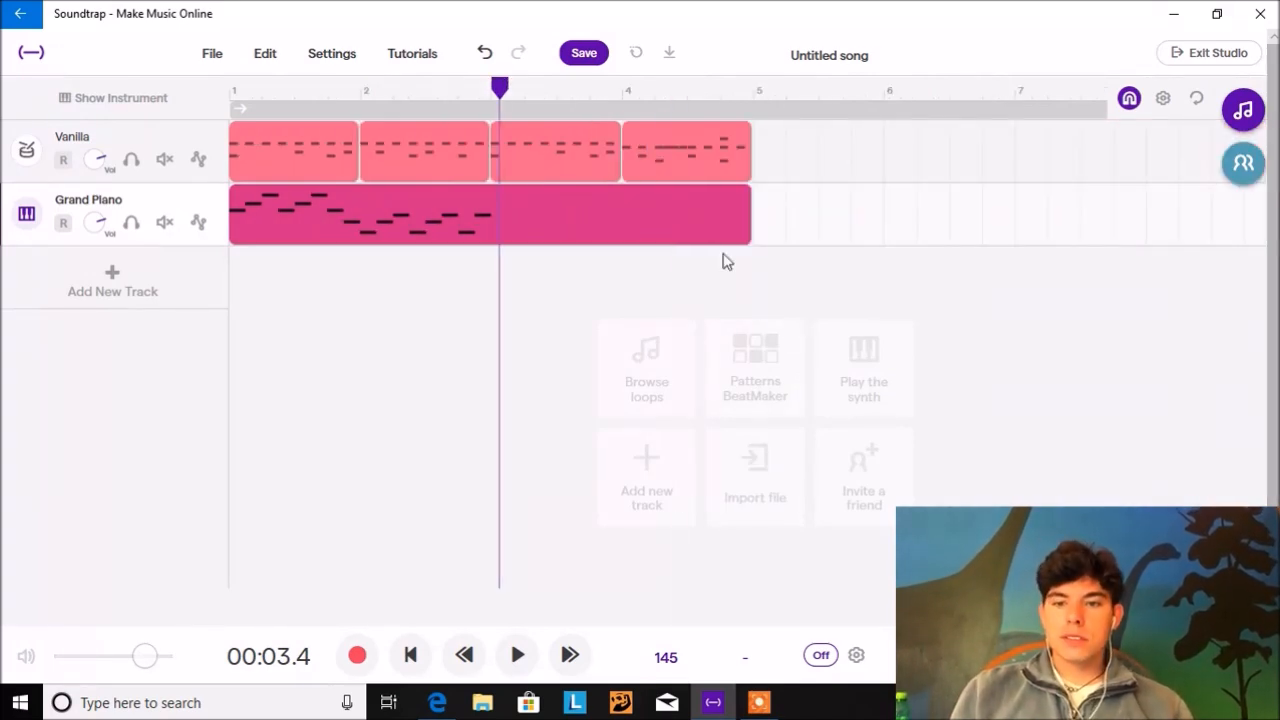
Trim the Grand Piano region to its first two bars, loop it through bar 4 and play it from the start
left_click_drag(738, 237, 471, 269)
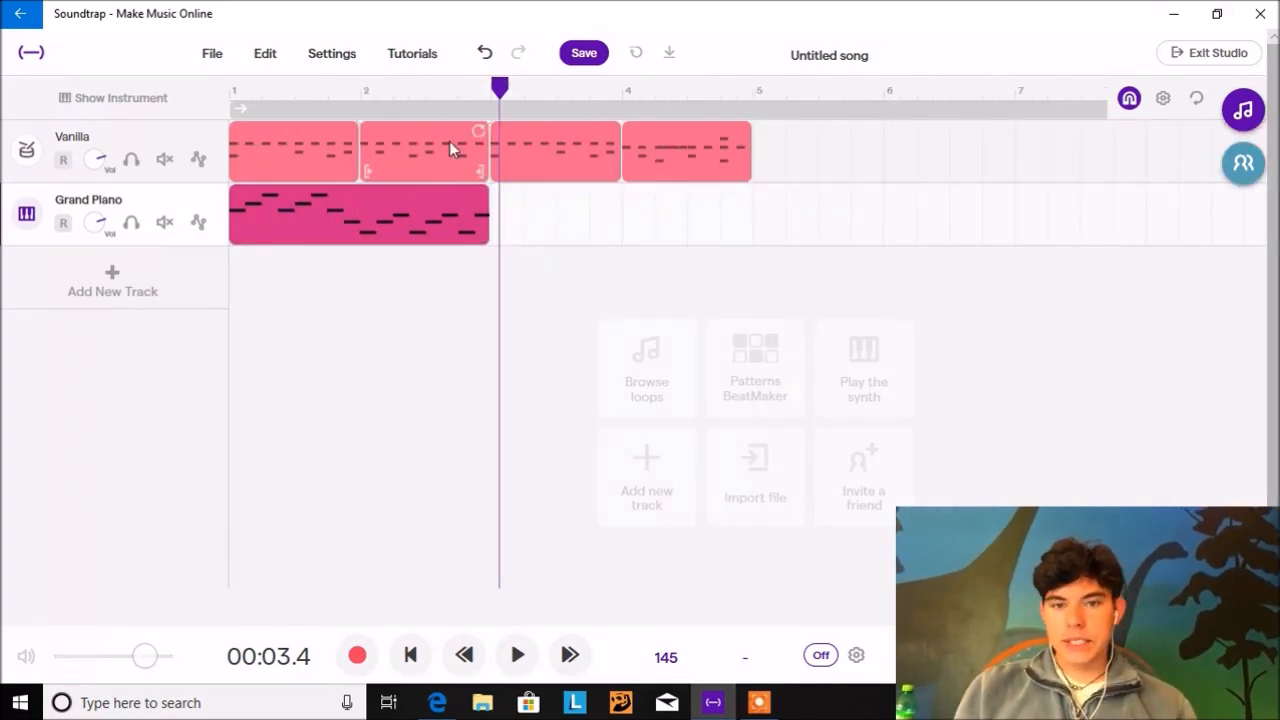
left_click_drag(479, 195, 751, 195)
left_click(409, 657)
key("space")
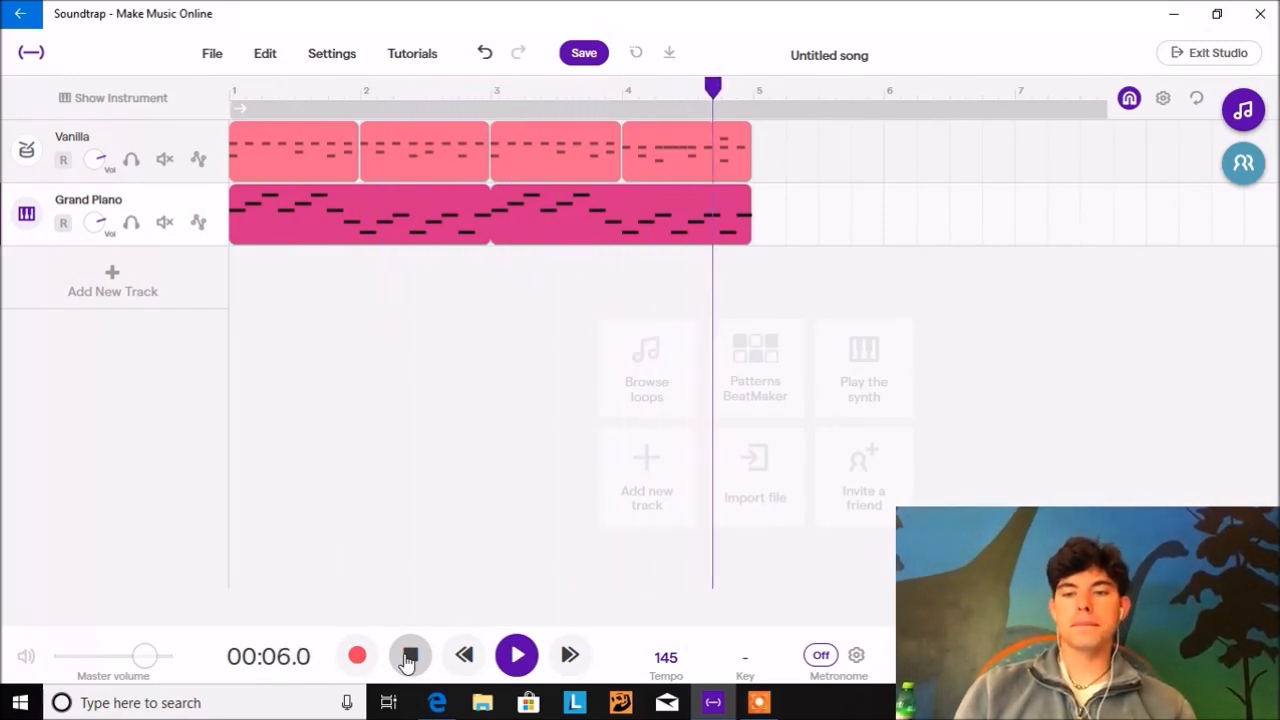
left_click(408, 657)
Lengthen the Grand Piano melody notes to one beat each and play the result from the start
mouse_move(279, 218)
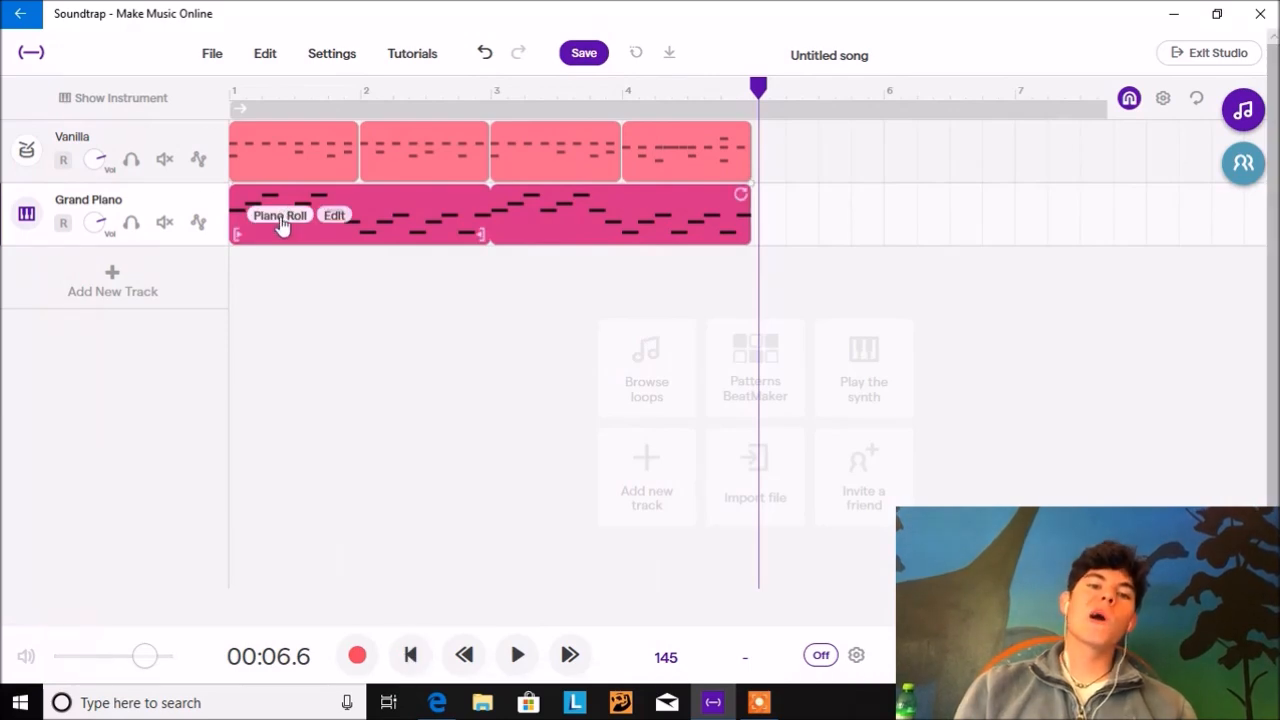
left_click(280, 216)
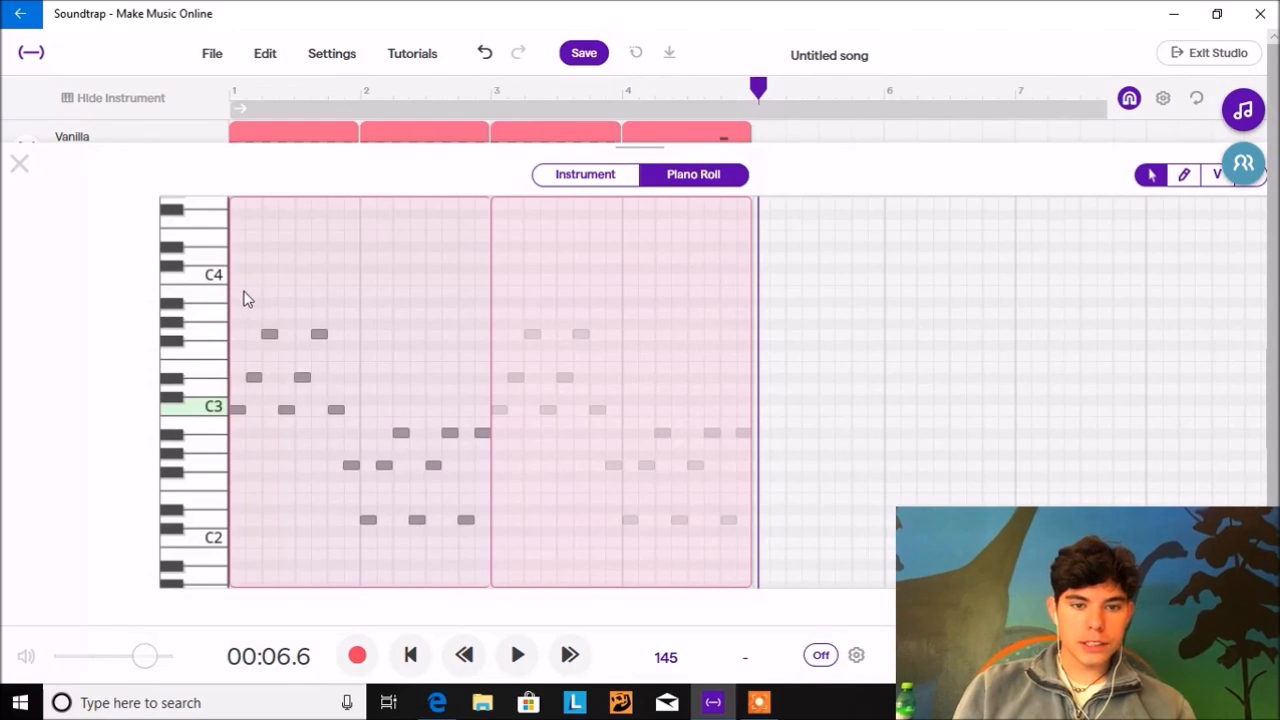
left_click_drag(234, 296, 487, 520)
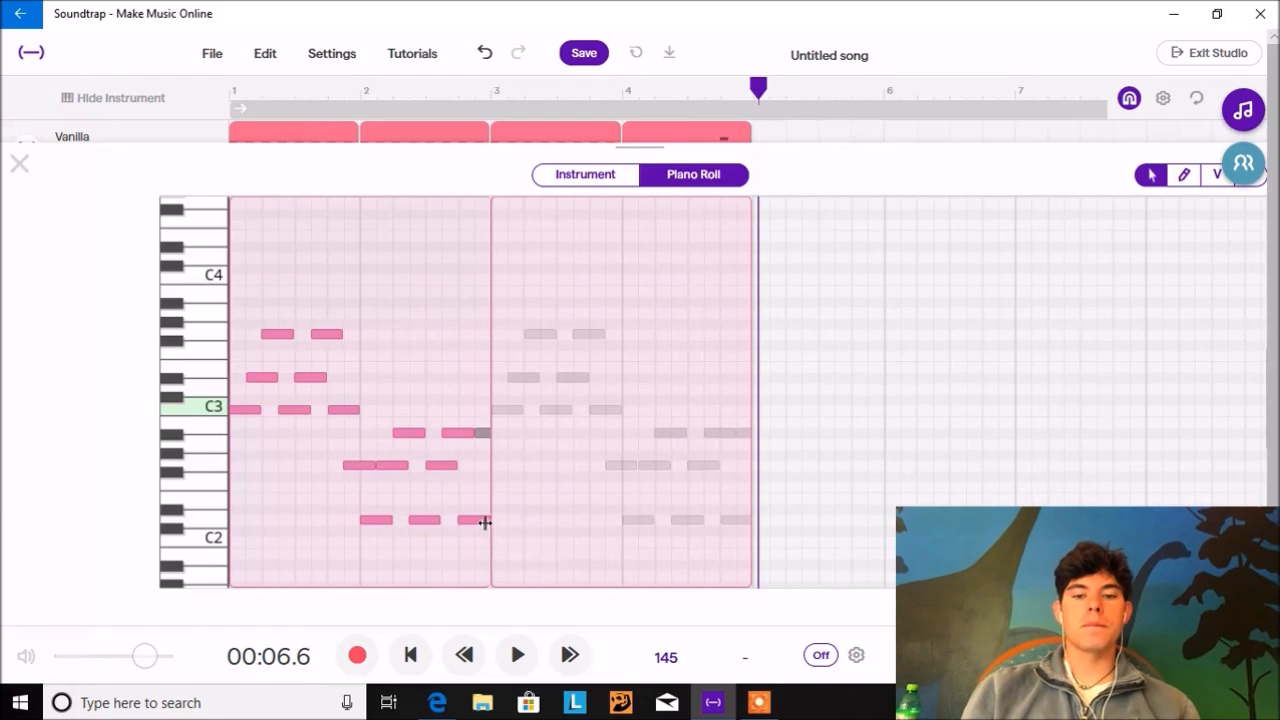
left_click(410, 656)
key("space")
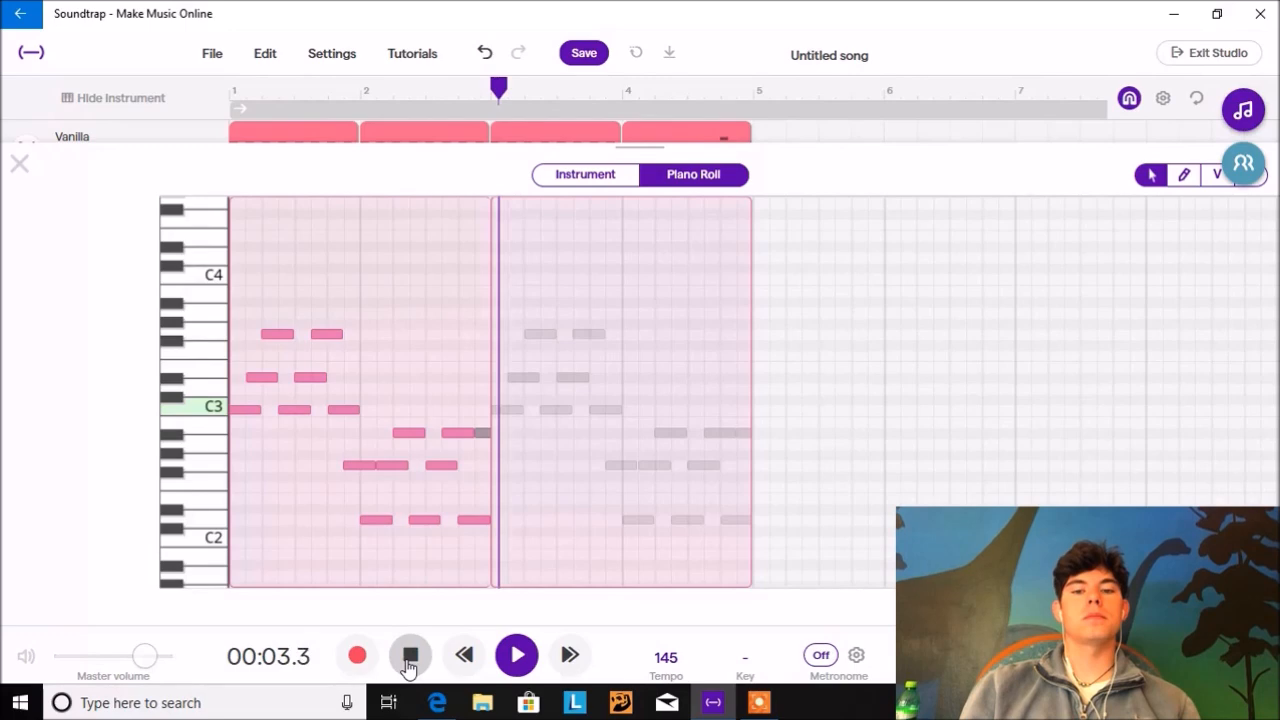
left_click(410, 656)
left_click(12, 163)
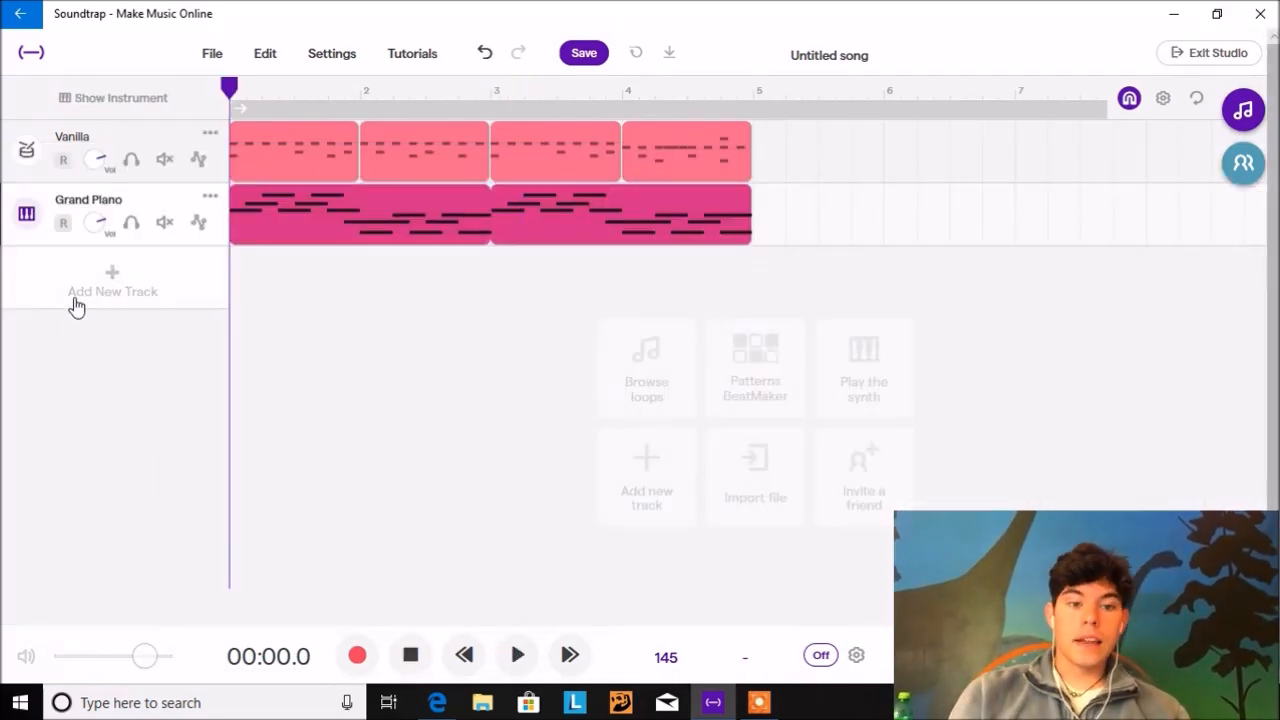
Add a synthesizer track with the Swelling Dust preset from the synth pads
left_click(76, 300)
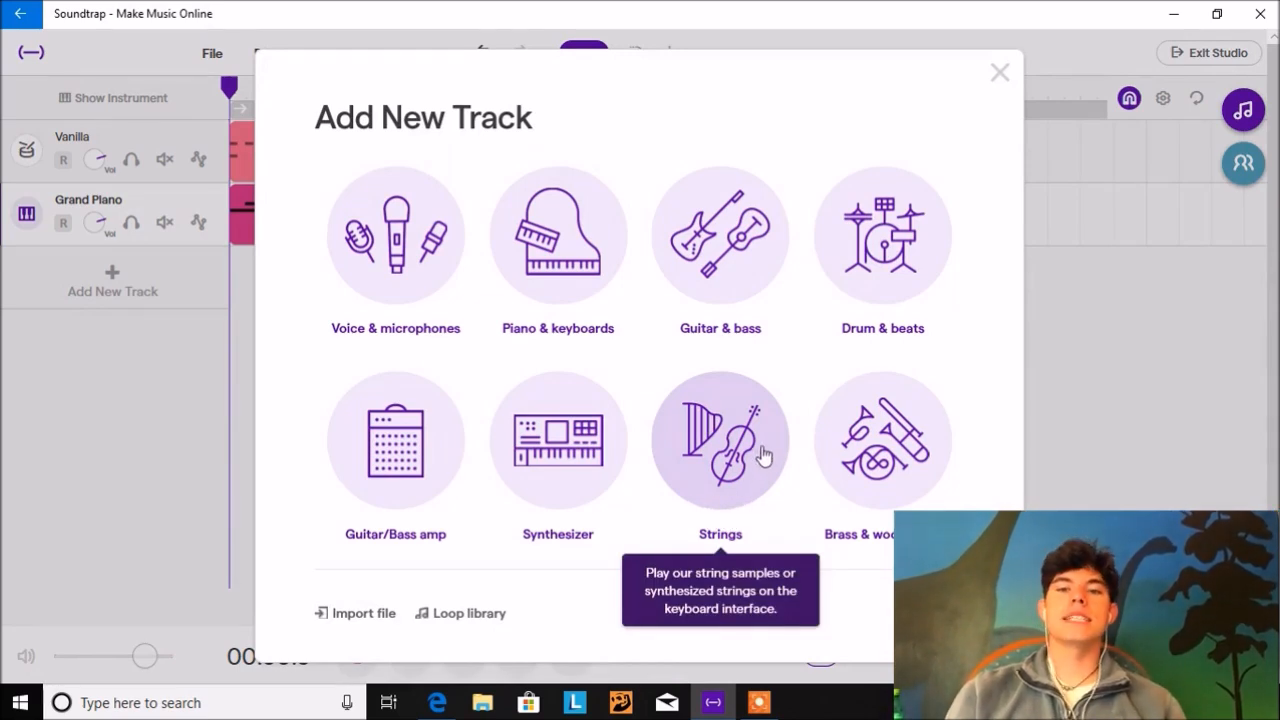
left_click(563, 489)
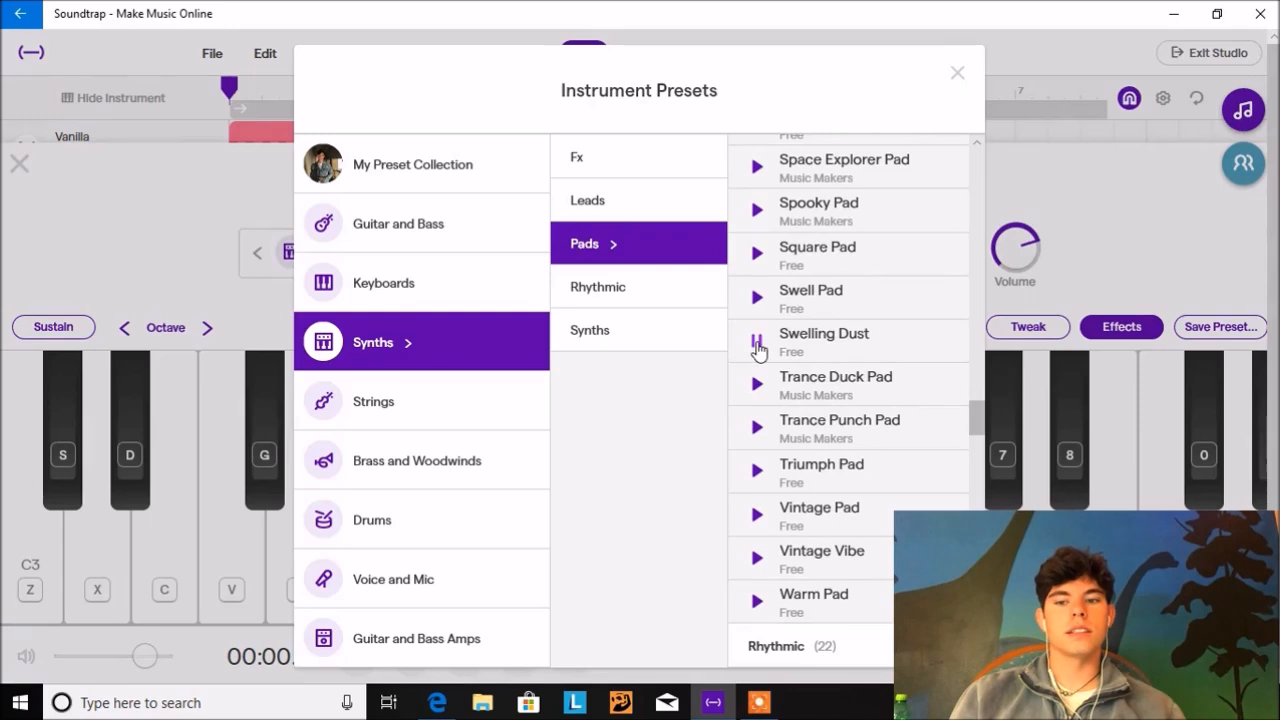
left_click(850, 343)
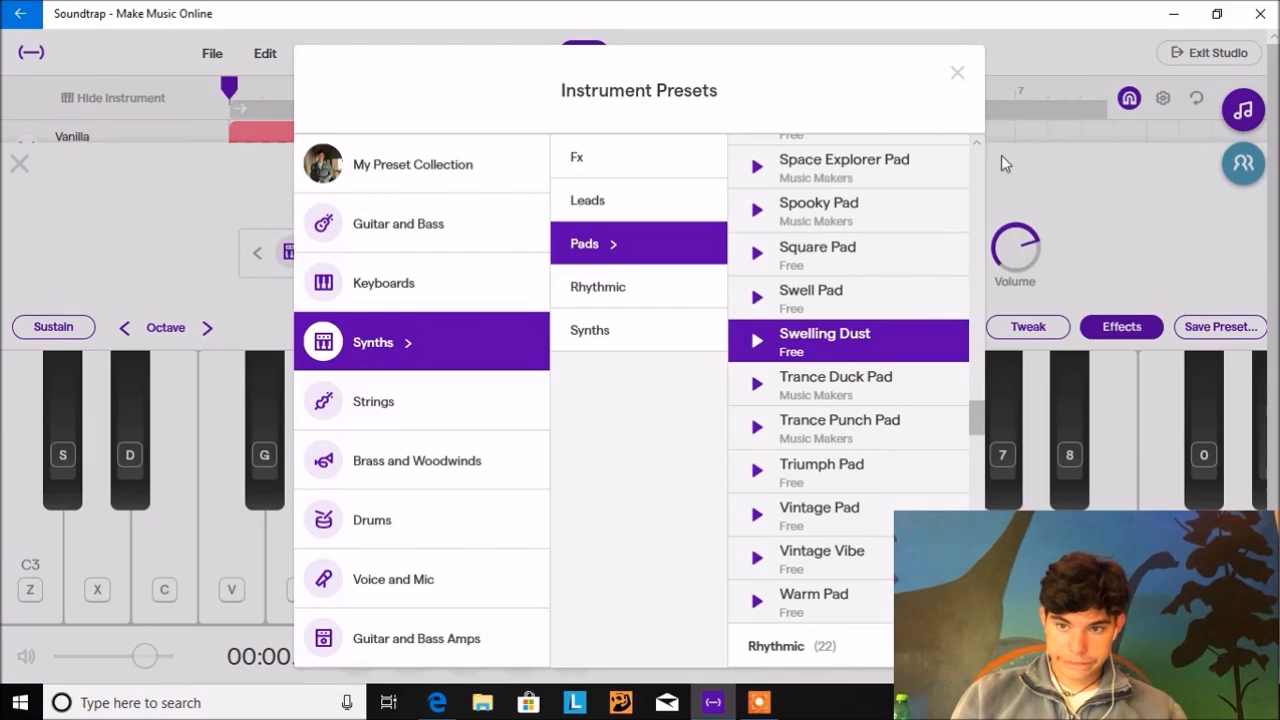
left_click(957, 72)
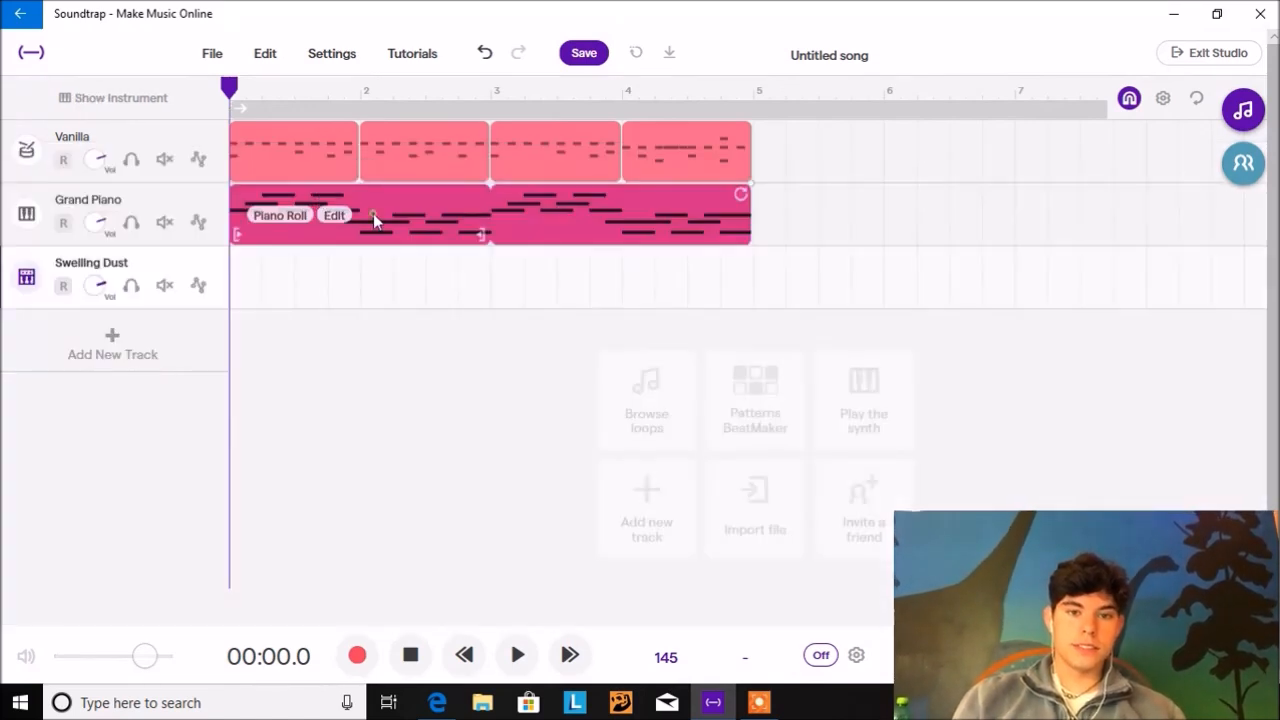
Copy the looped Grand Piano region to the start of the Swelling Dust track and open the copy in the piano roll
left_click(375, 221)
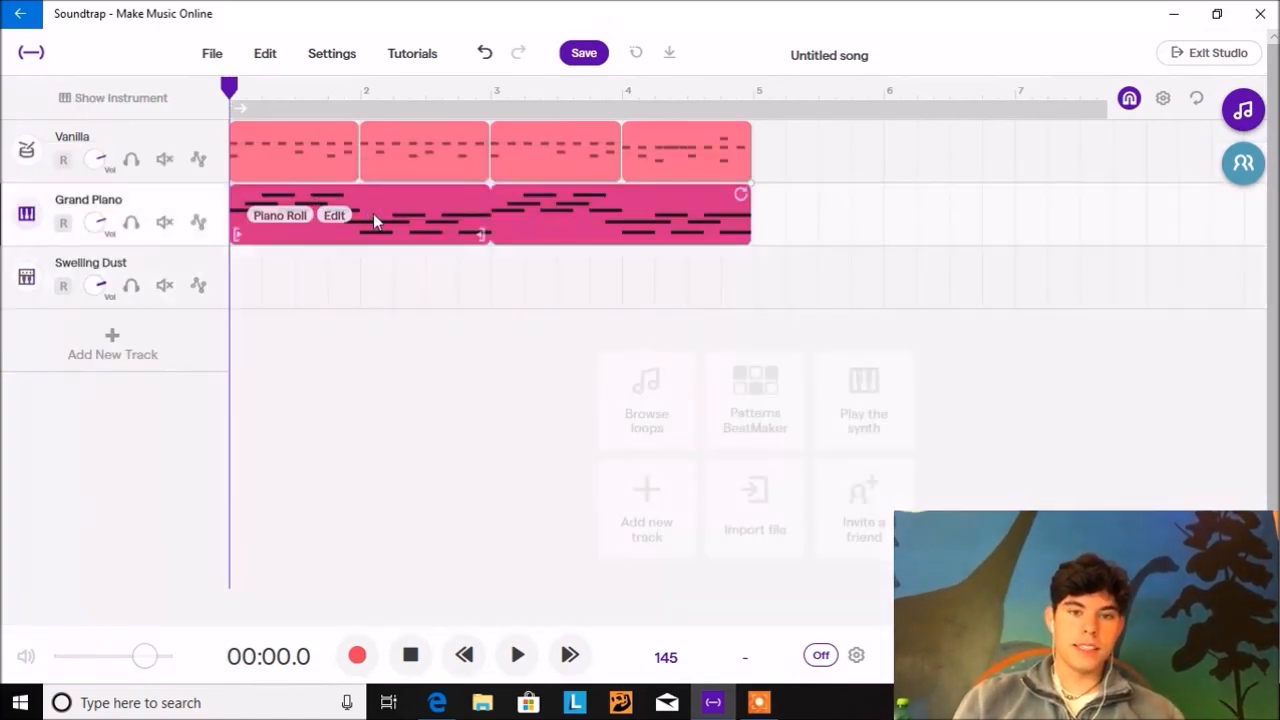
left_click(238, 292)
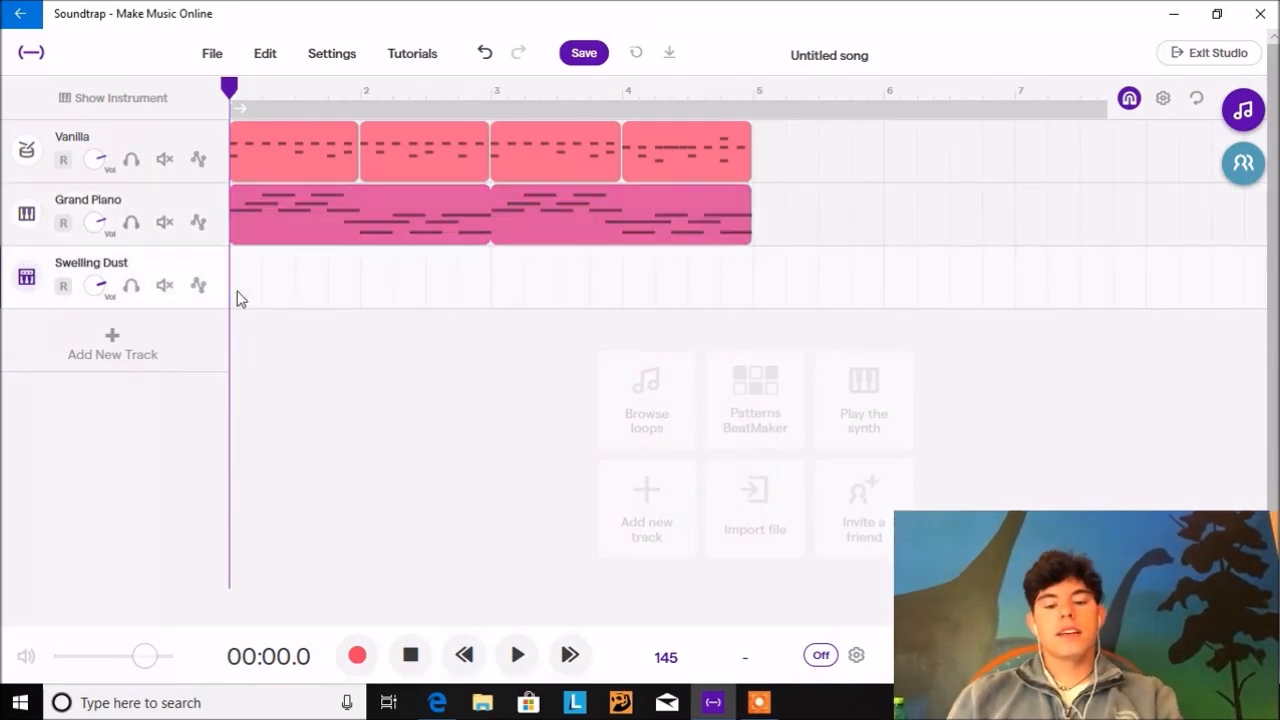
key("ctrl+v")
left_click(295, 278)
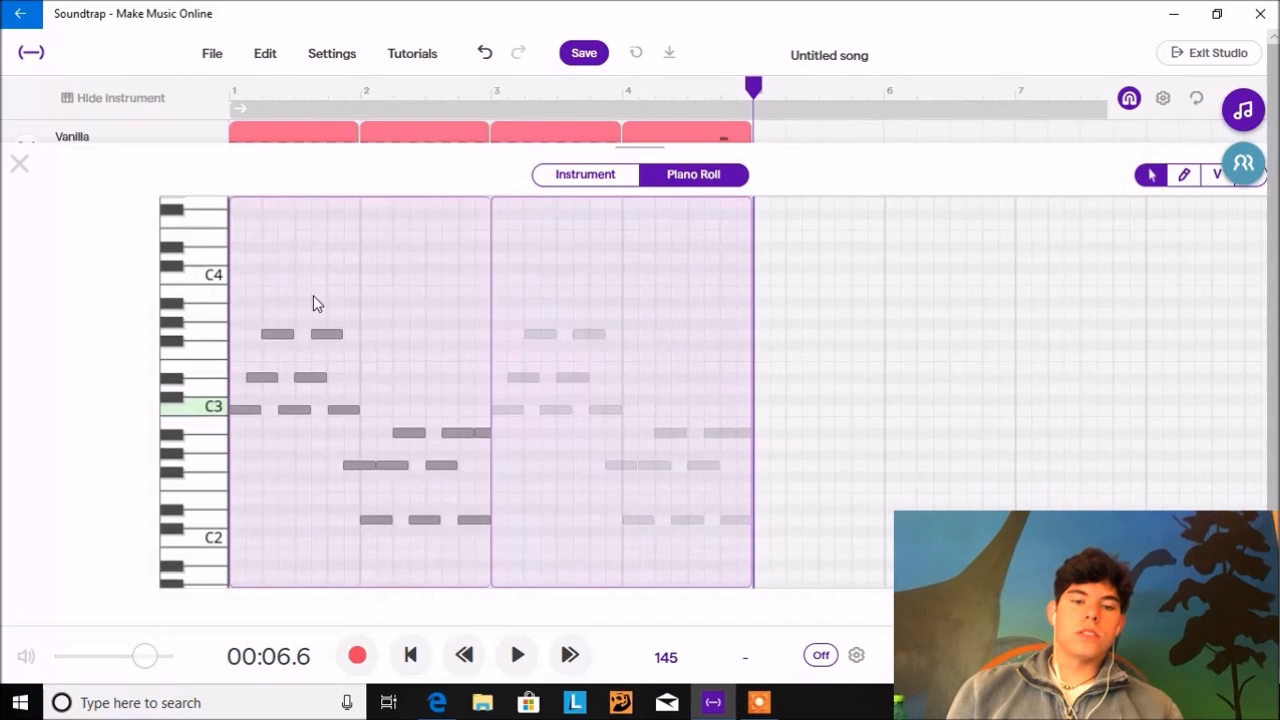
Stack C3, Eb3 and G3 as a chord at the start of bar 1 and delete that bar's remaining notes
left_click_drag(267, 380, 248, 387)
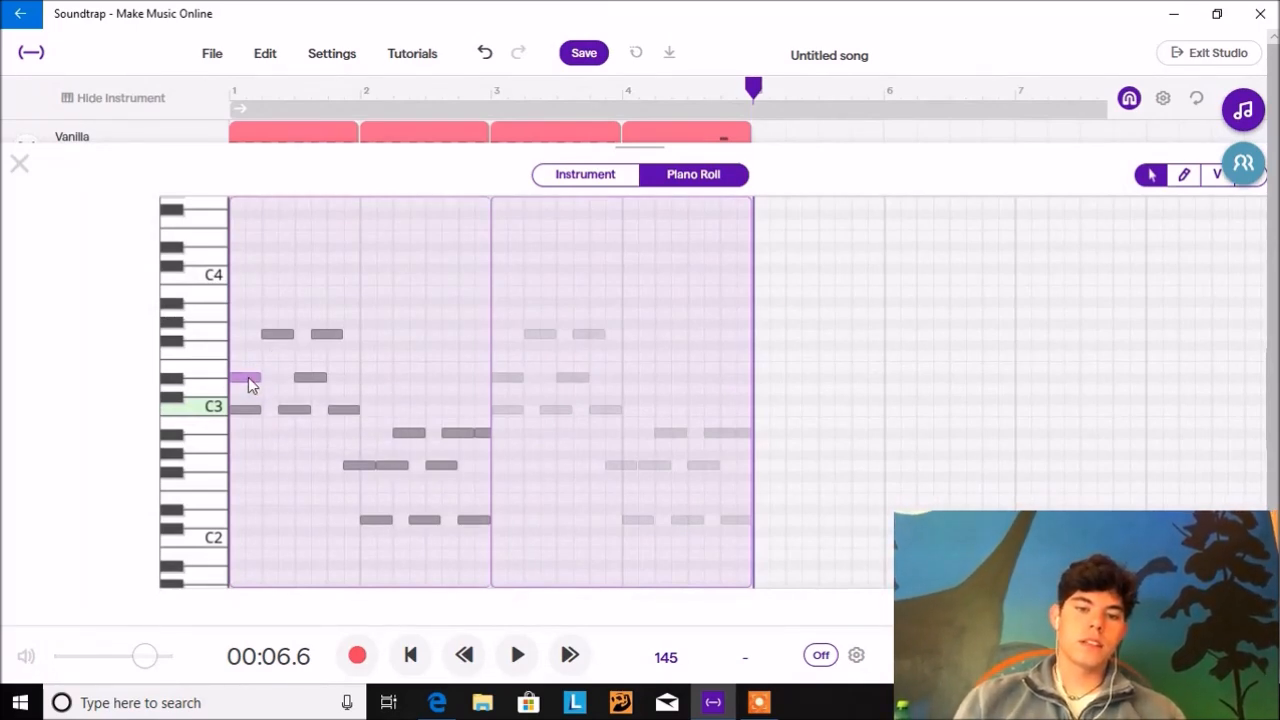
left_click_drag(270, 334, 248, 343)
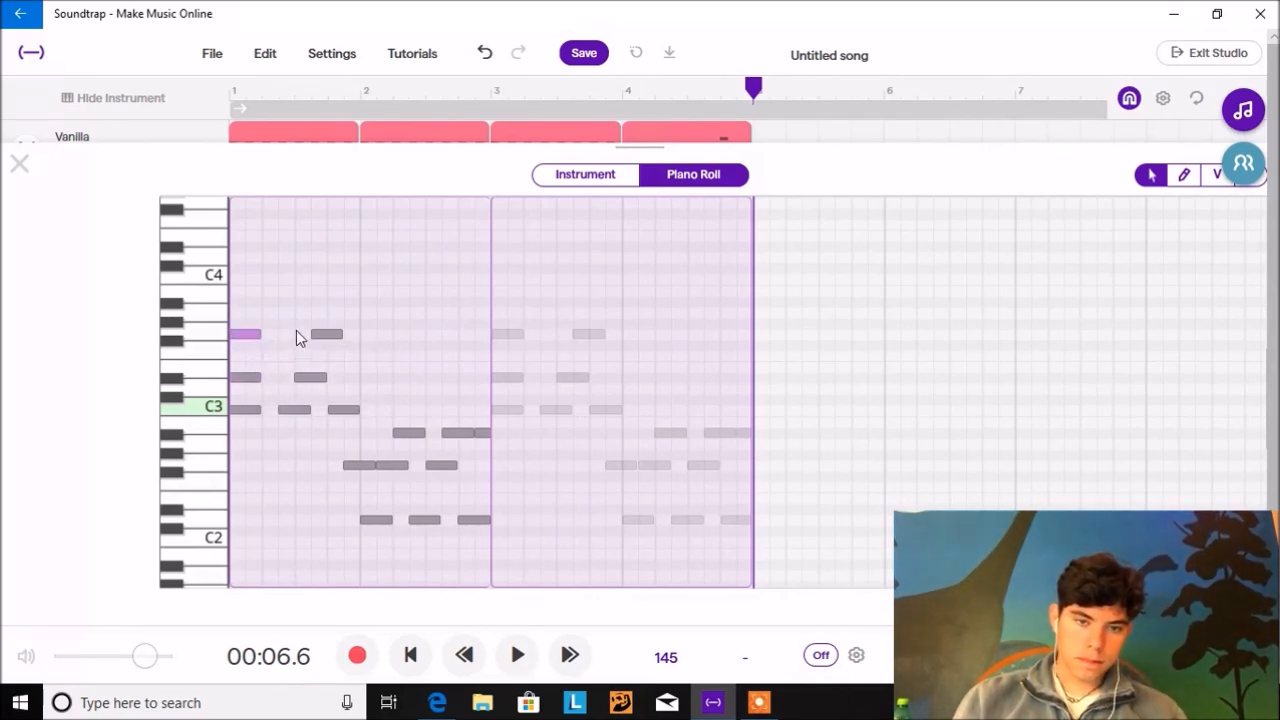
left_click_drag(336, 454, 340, 459)
key("Delete")
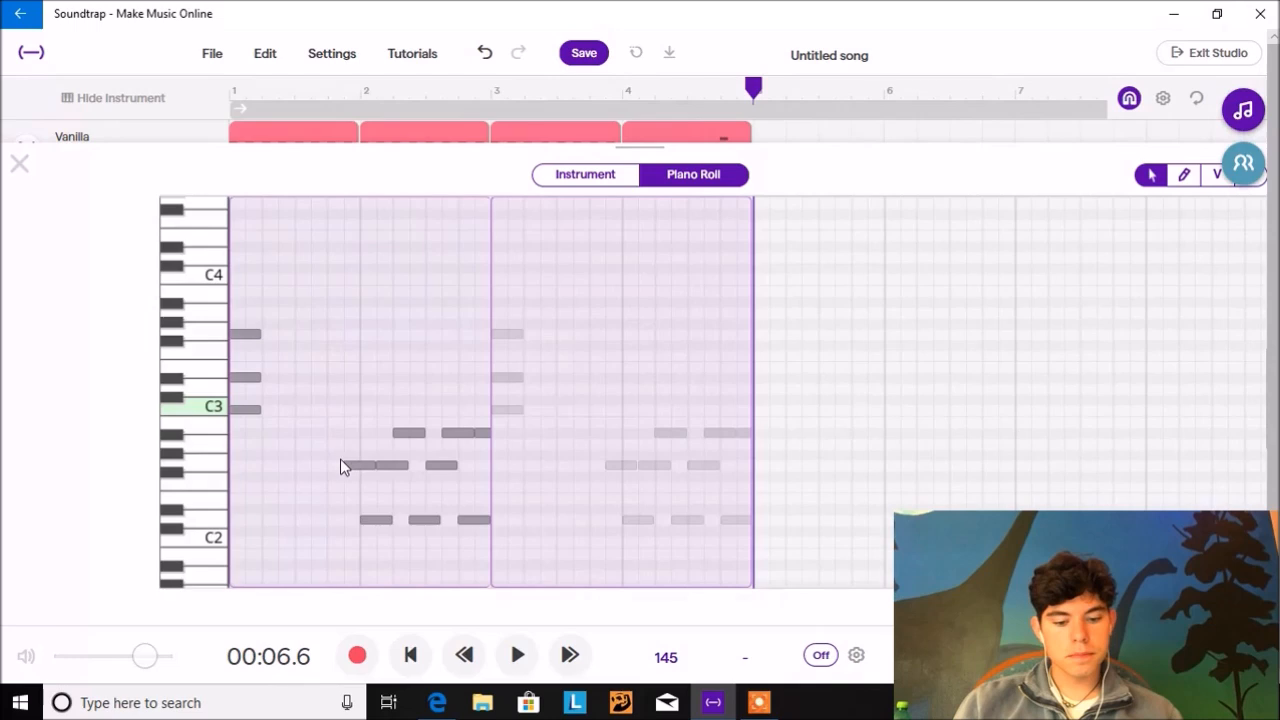
key("Delete")
Build a Bb2, D3 and G3 chord at the start of bar 2 and delete that bar's other notes
left_click_drag(384, 470, 422, 378)
left_click(477, 532)
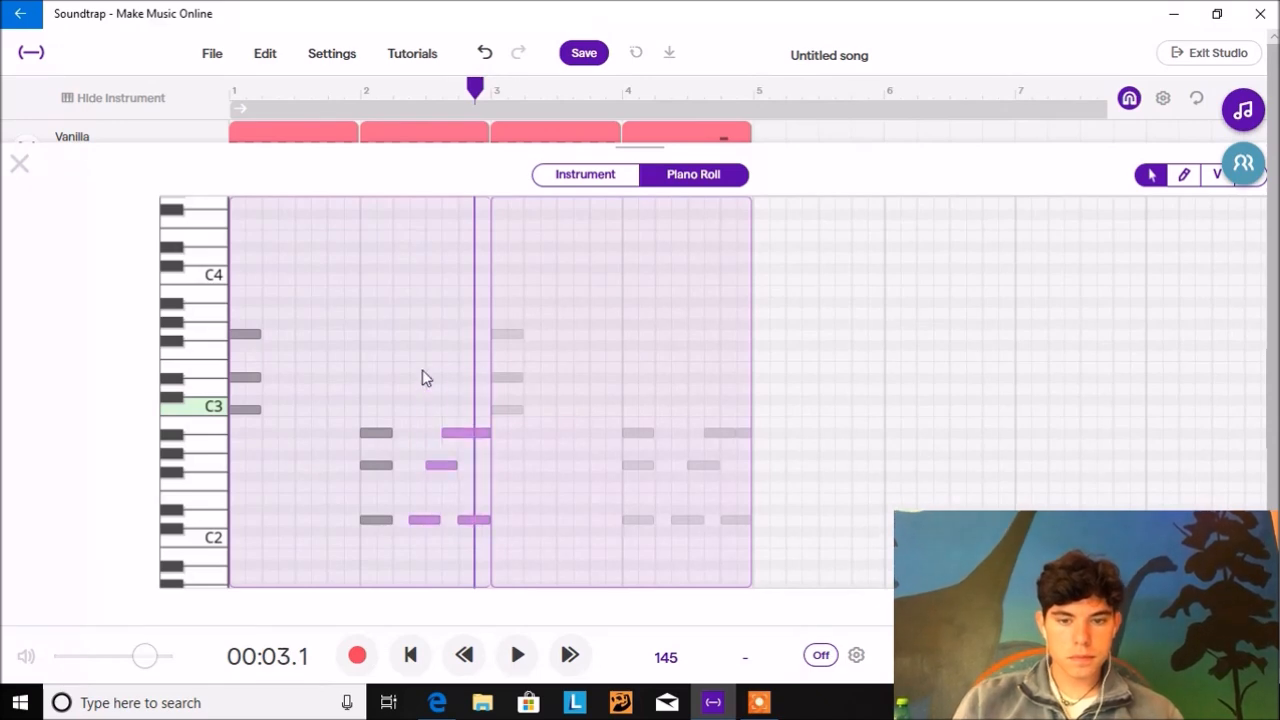
key("Delete")
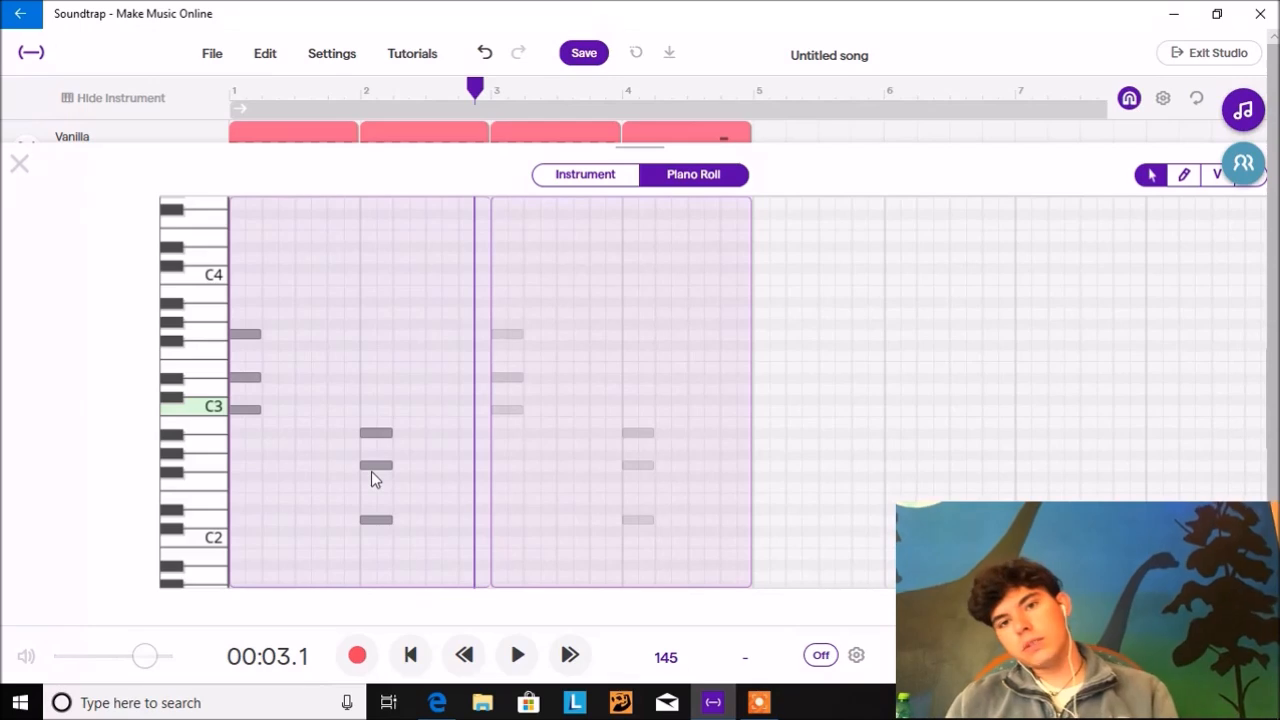
left_click_drag(371, 463, 371, 340)
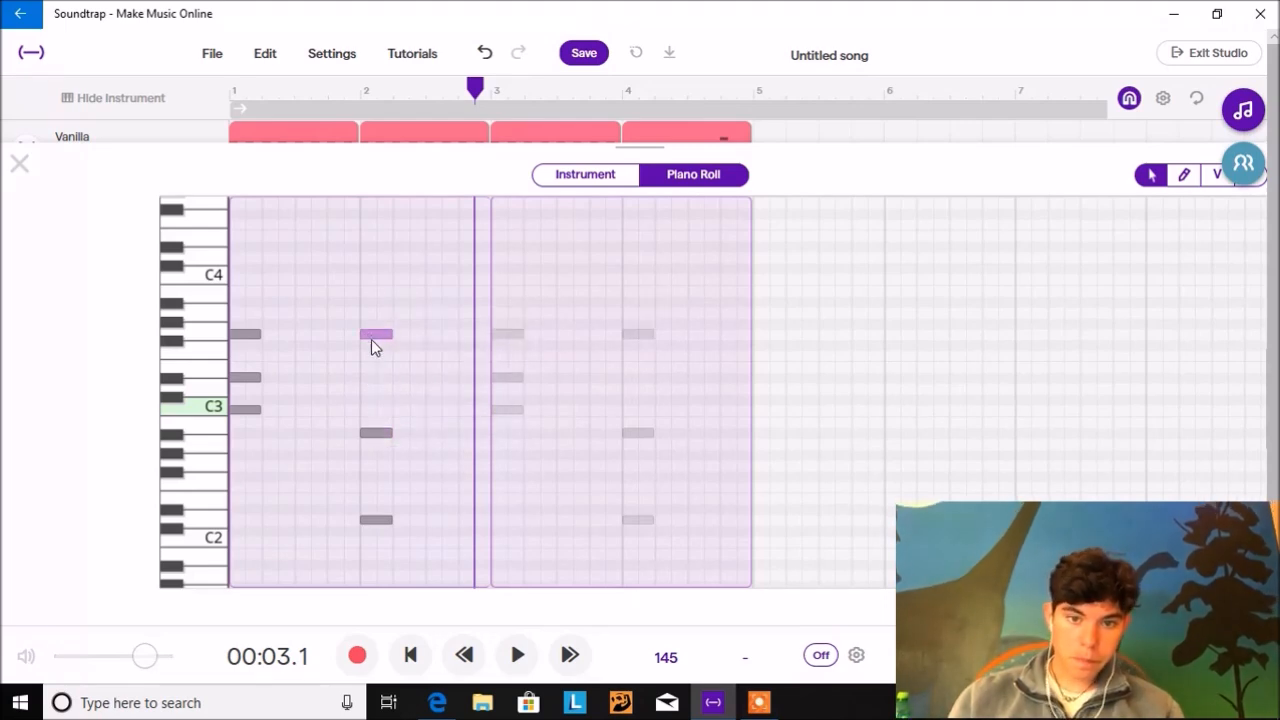
left_click_drag(373, 518, 373, 388)
Stretch all notes of both Swelling Dust chords to a full bar each
left_click_drag(388, 253, 240, 585)
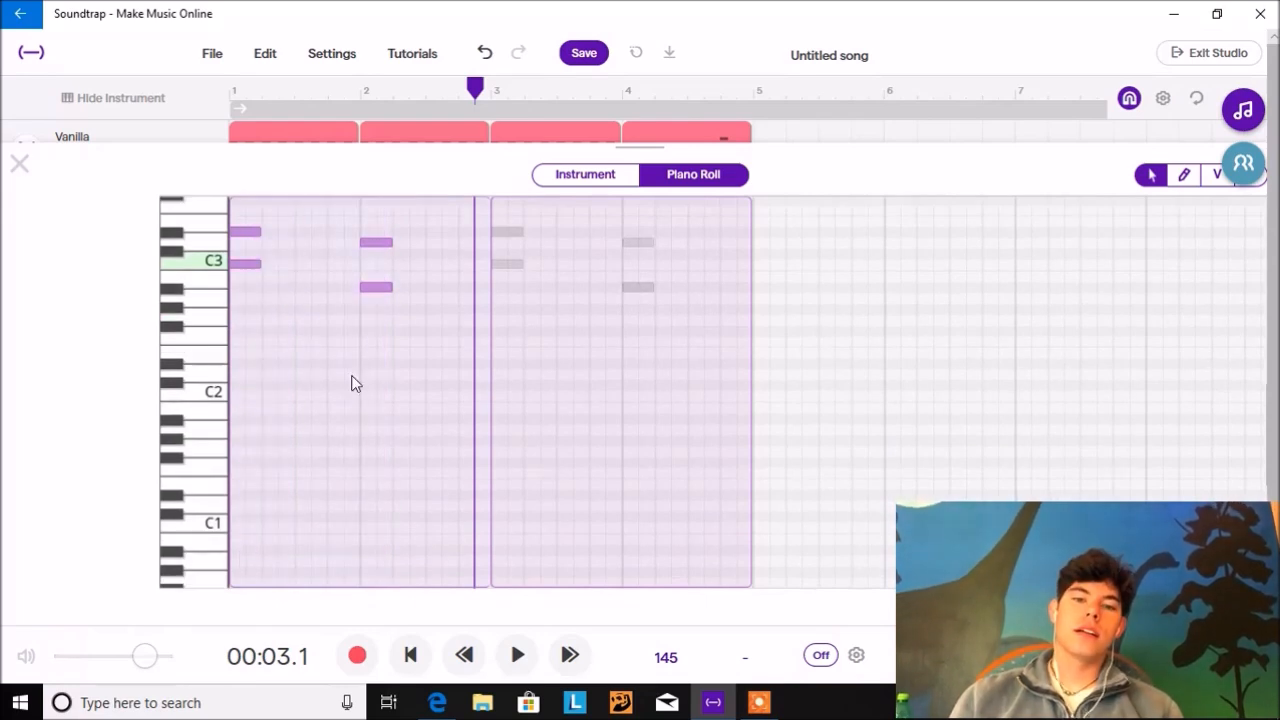
scroll(355, 384, "up", 3)
left_click_drag(391, 507, 490, 509)
scroll(419, 389, "down", 3)
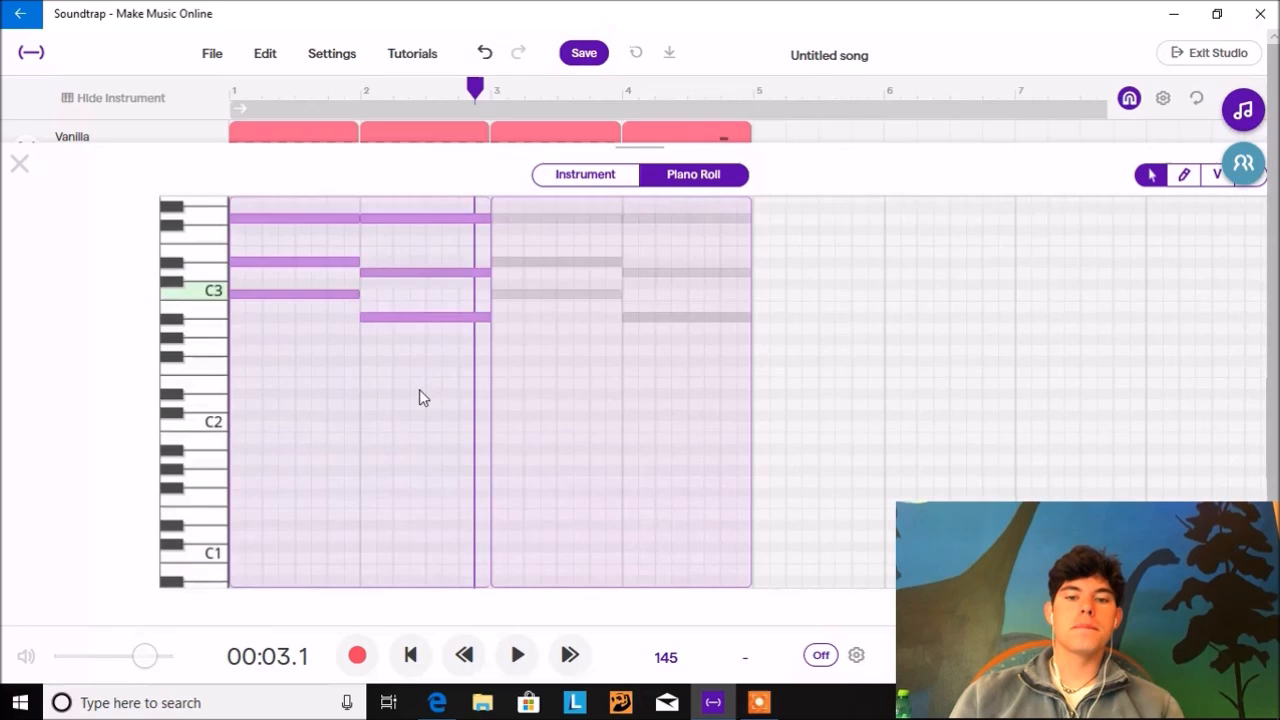
scroll(419, 389, "up", 2)
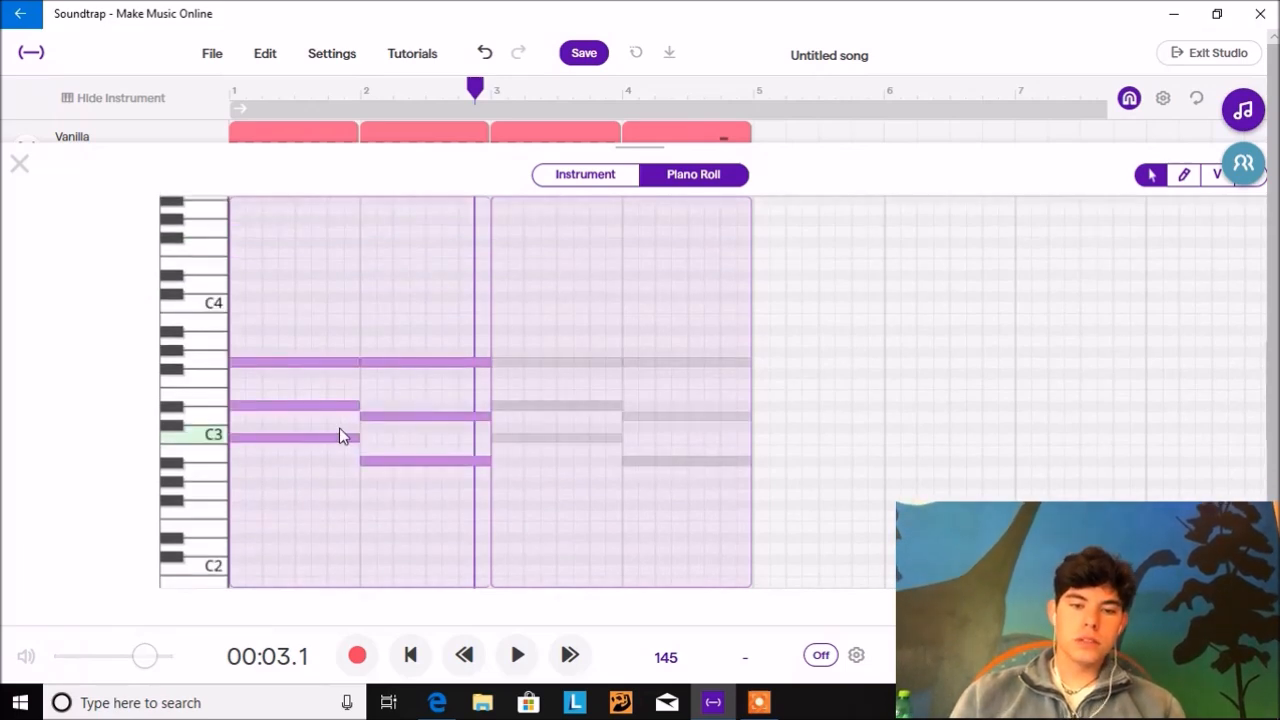
Shorten the C3 and Bb2 chord notes to three beats and add C4 and Bb3 on the last beats of bars 1 and 2
left_click_drag(315, 486, 328, 439)
left_click_drag(484, 460, 458, 462)
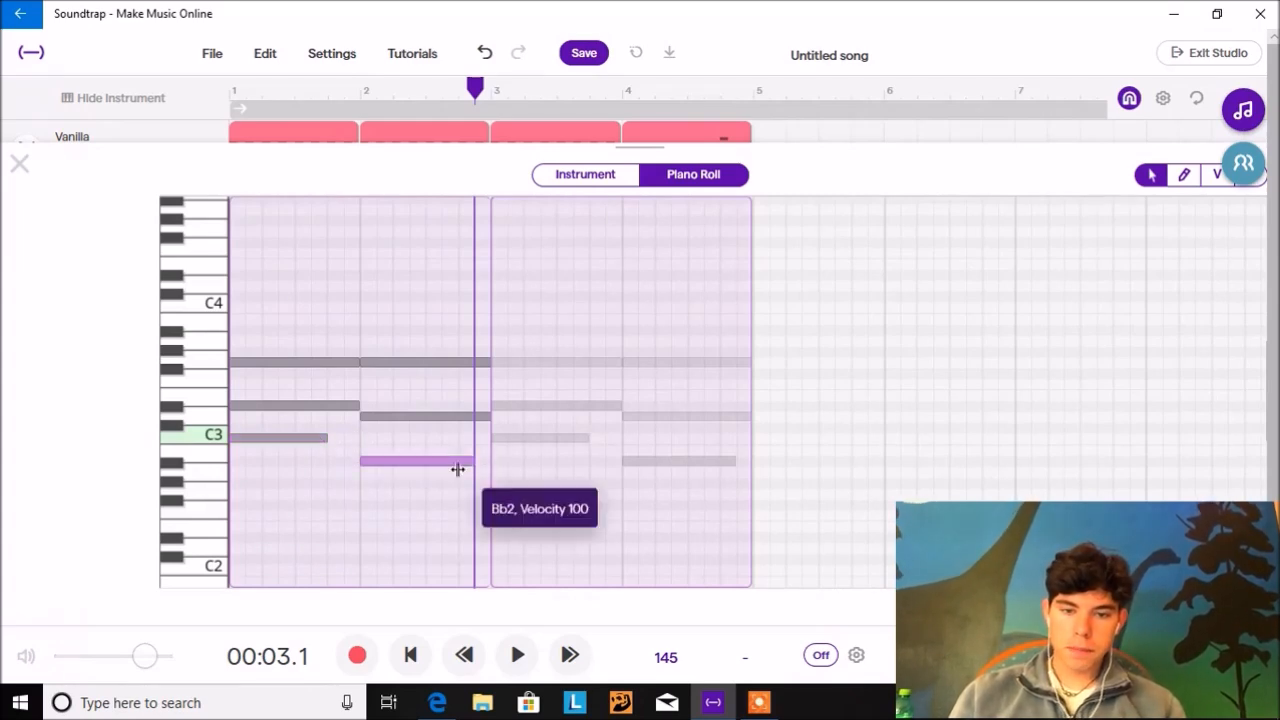
double_click(268, 524)
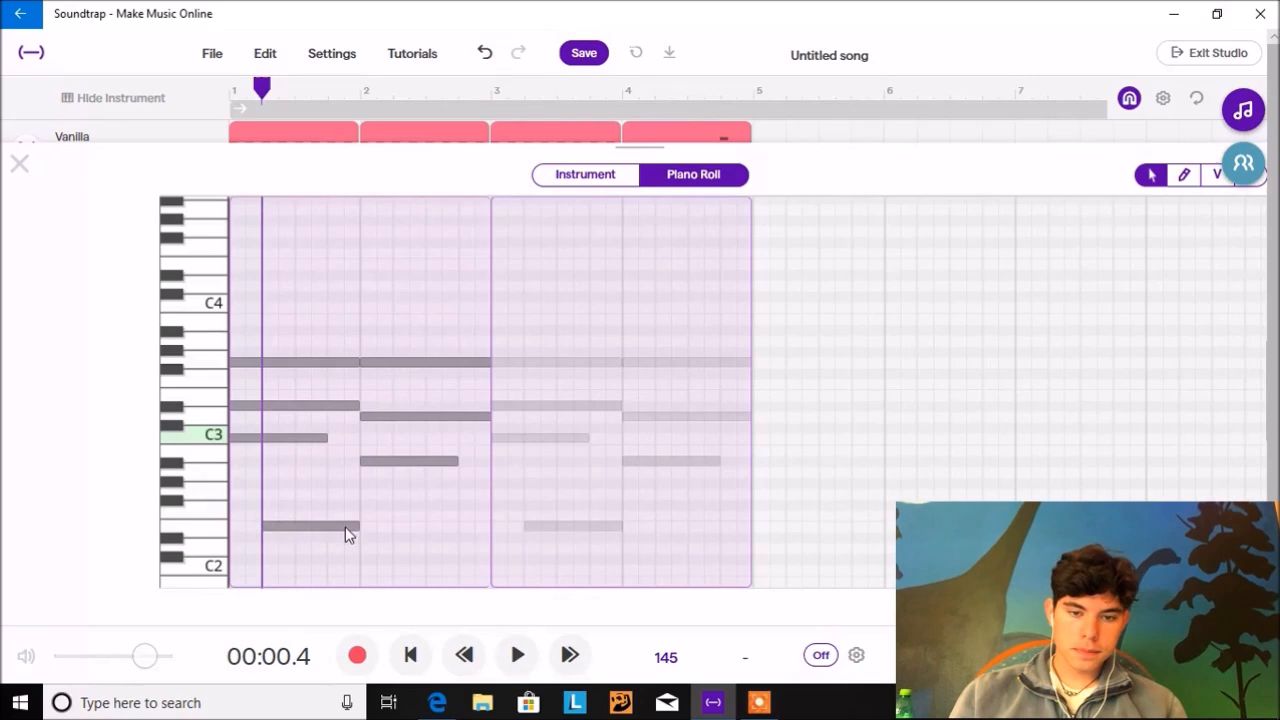
left_click_drag(361, 525, 348, 408)
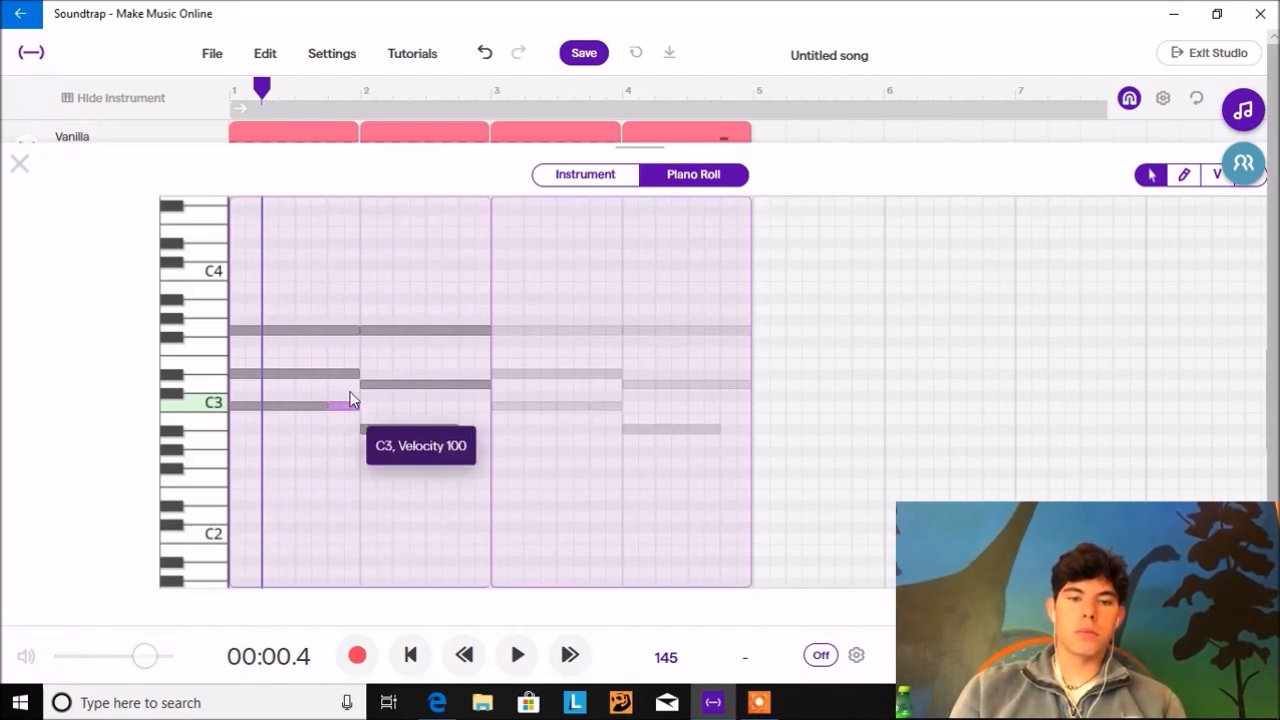
left_click_drag(350, 400, 346, 285)
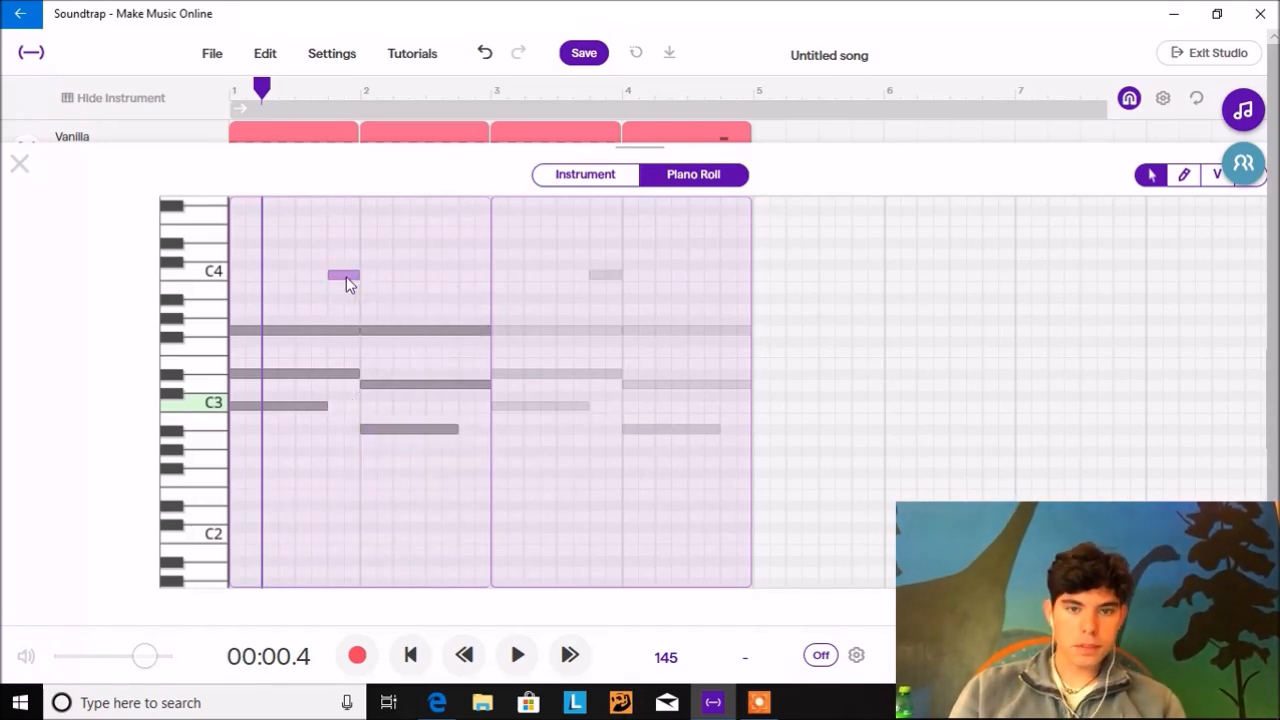
left_click_drag(462, 432, 472, 303)
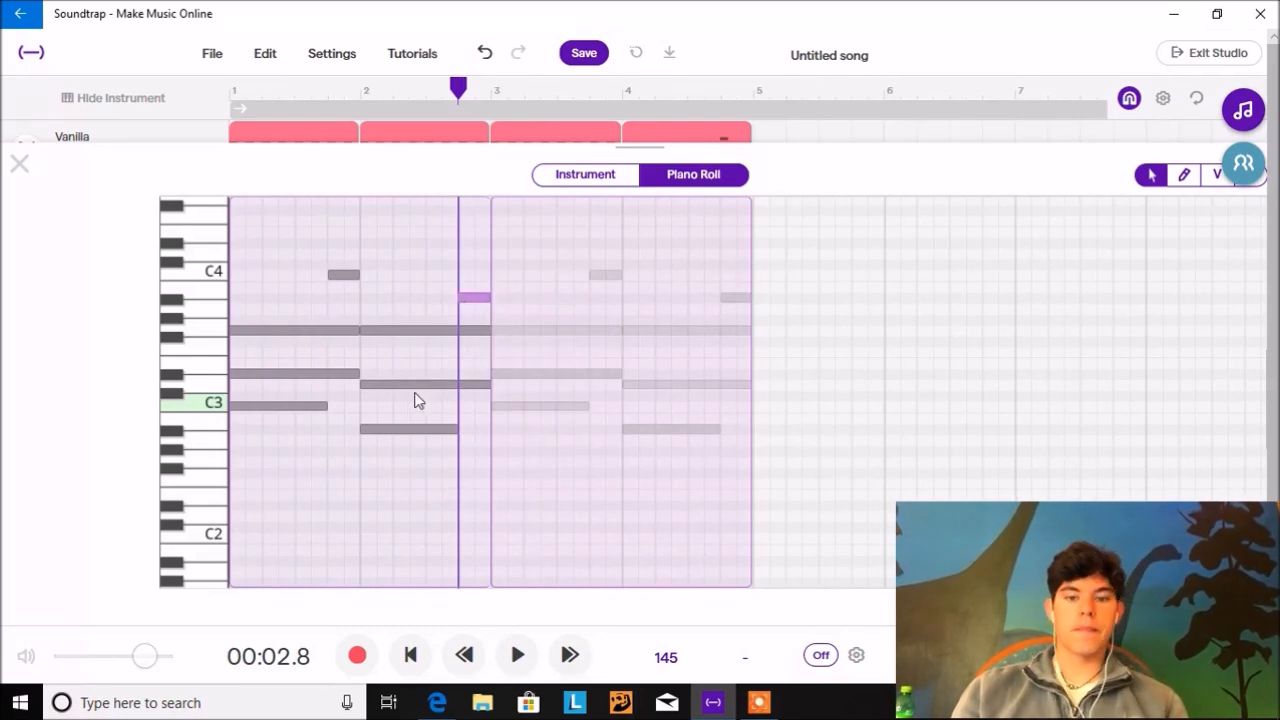
Play the Swelling Dust chords with the other tracks from the start through bar 2
left_click(403, 672)
key("space")
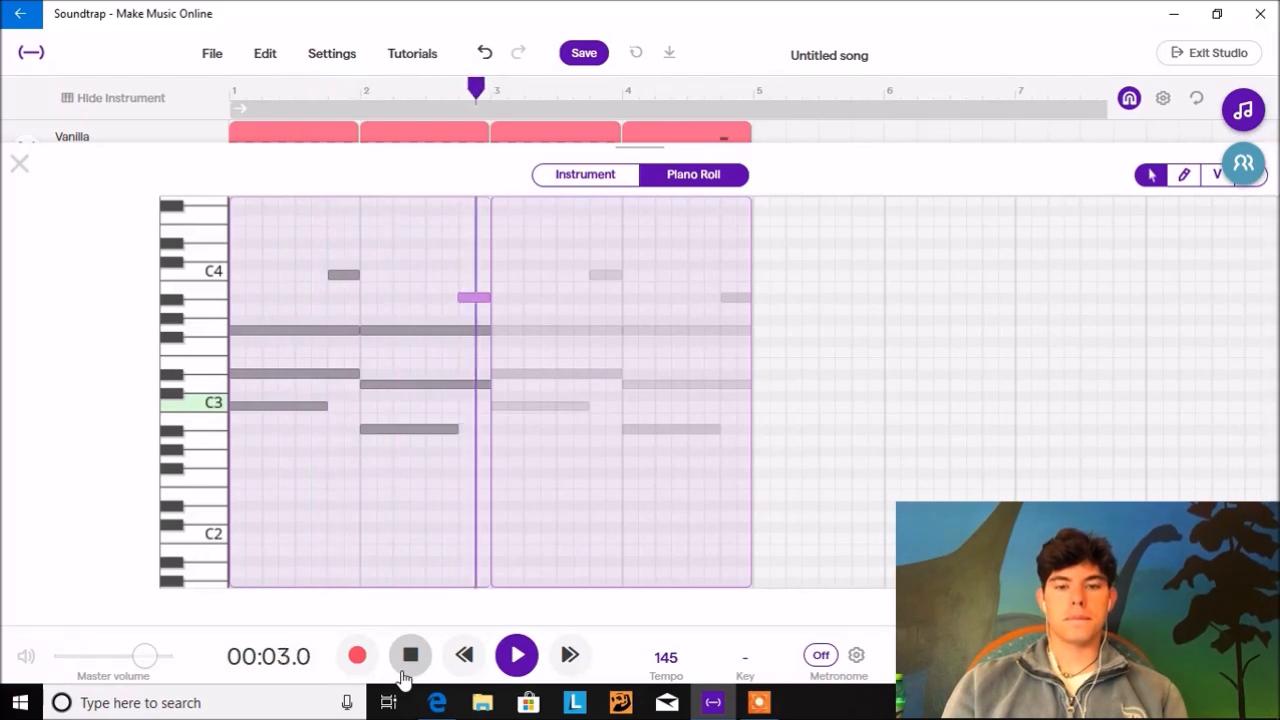
left_click(404, 674)
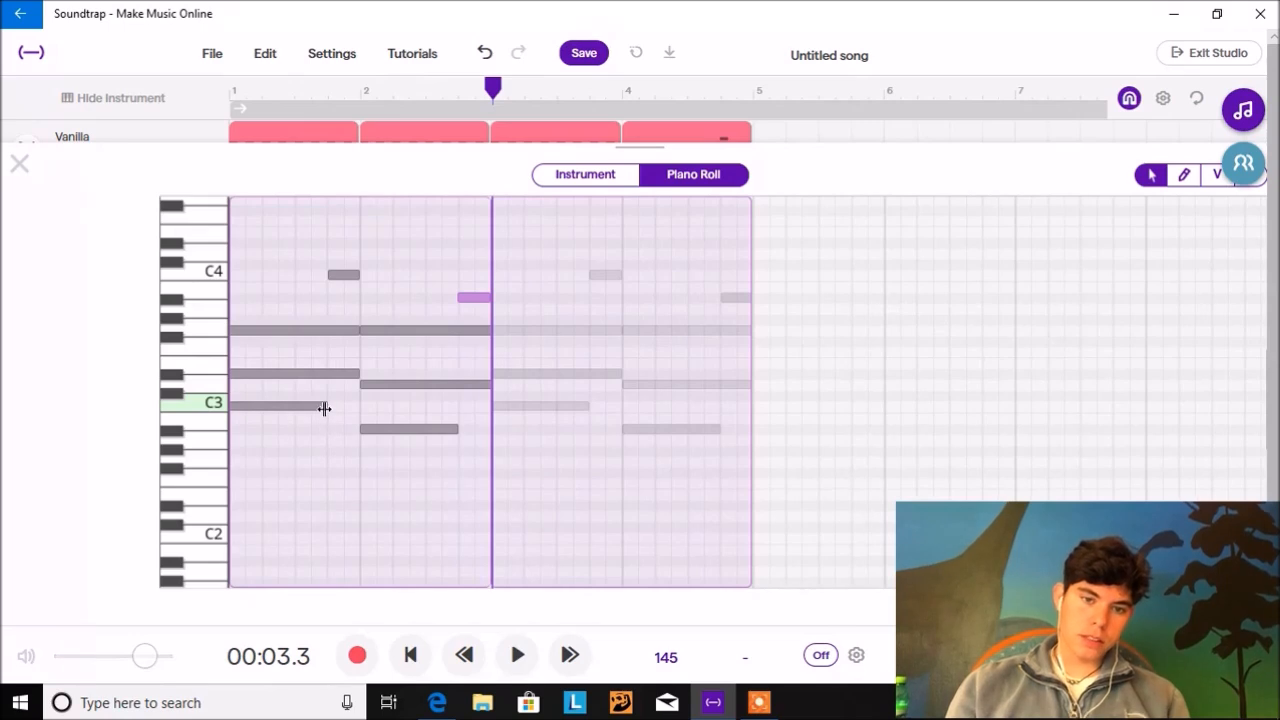
Shorten the C3 and Bb2 notes to two beats and extend C4 and Bb3 to fill the last two beats of their bars
left_click_drag(324, 408, 294, 404)
left_click_drag(330, 274, 294, 274)
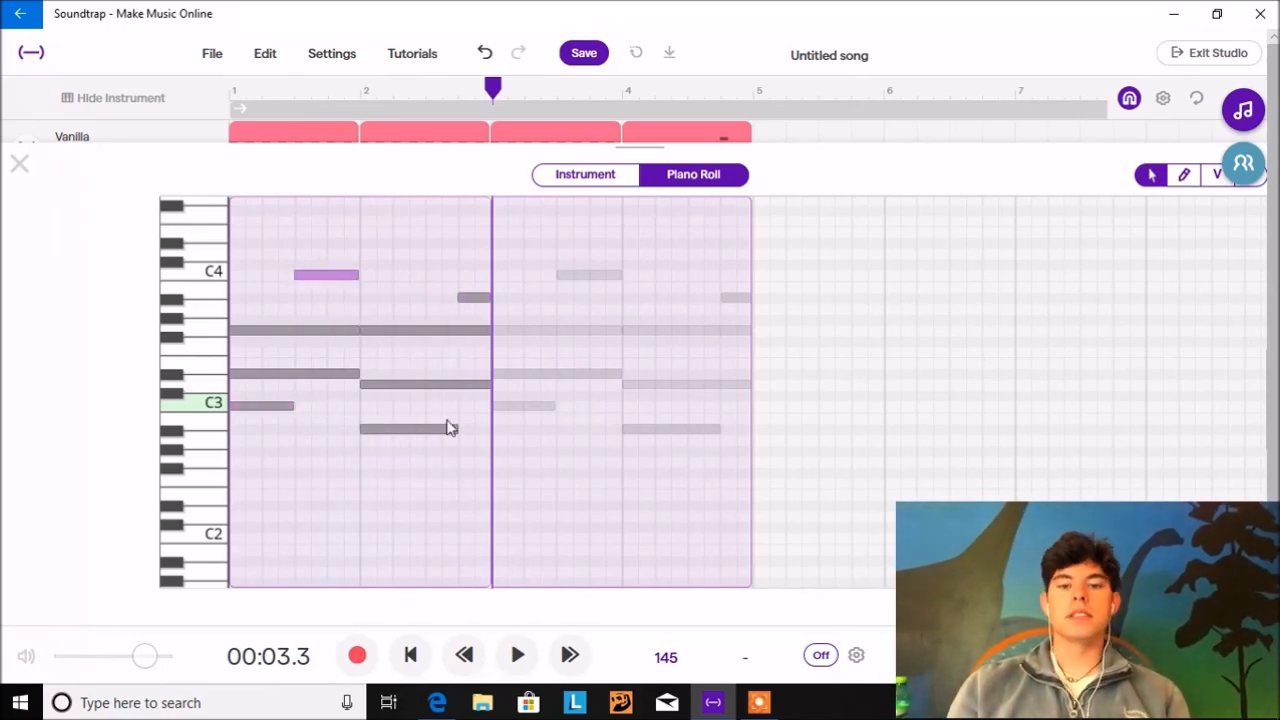
left_click_drag(450, 429, 425, 430)
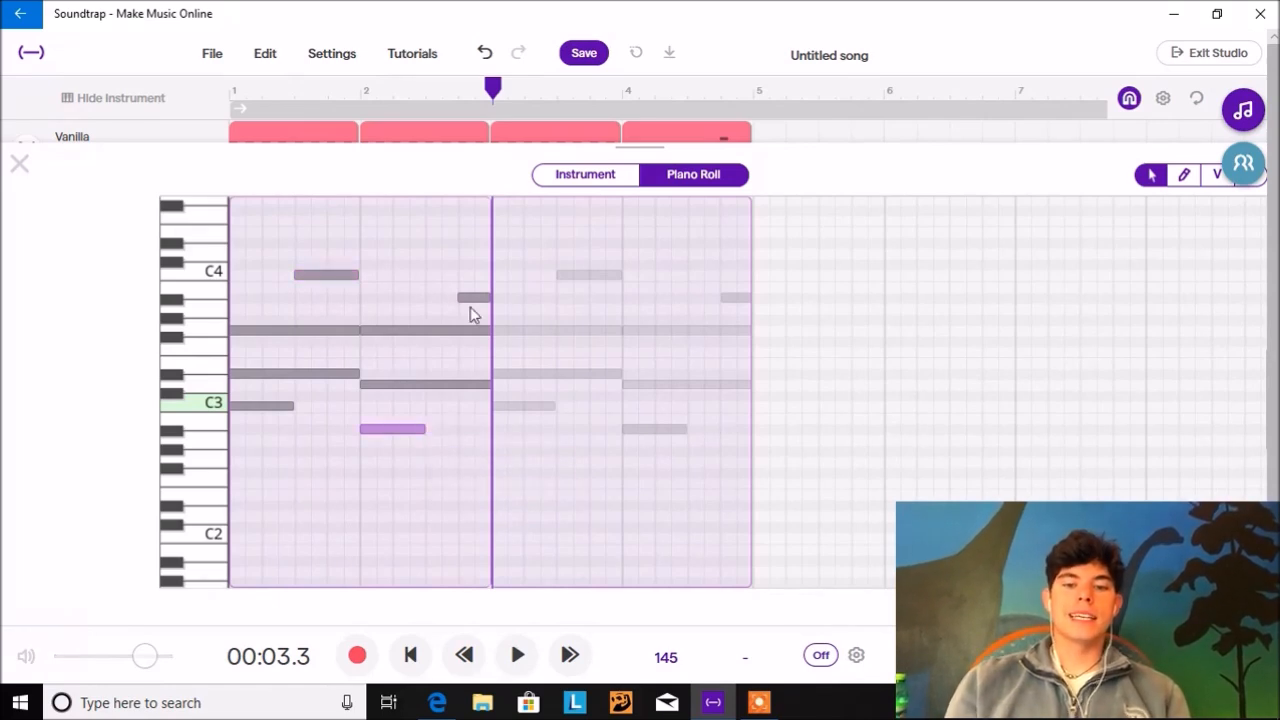
left_click_drag(460, 296, 428, 296)
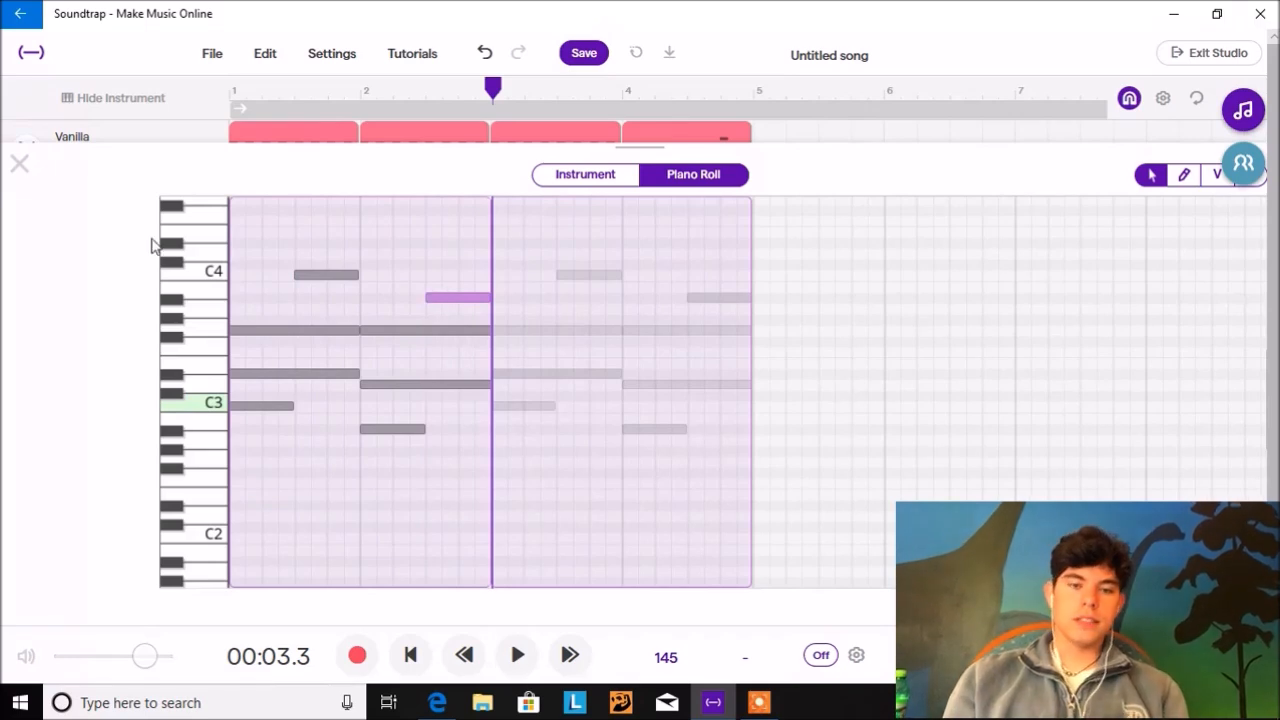
Close the piano roll and play all three tracks from the start
left_click(18, 165)
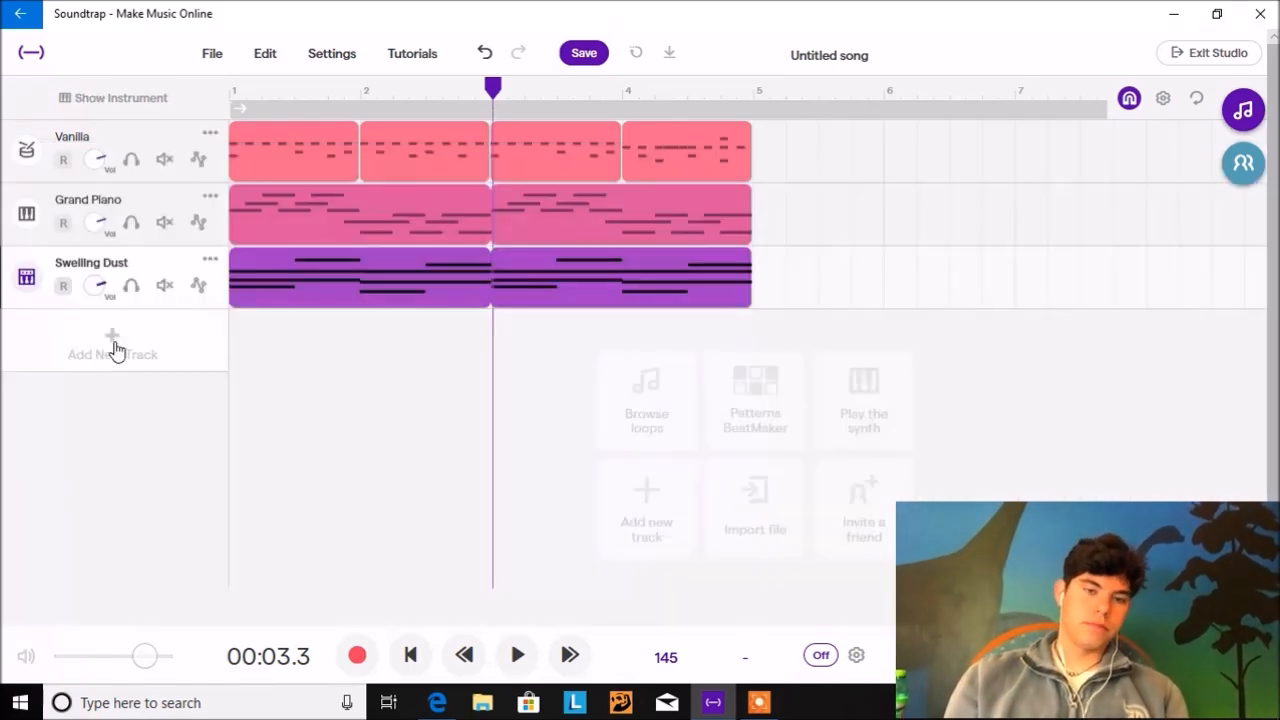
left_click(411, 656)
key("space")
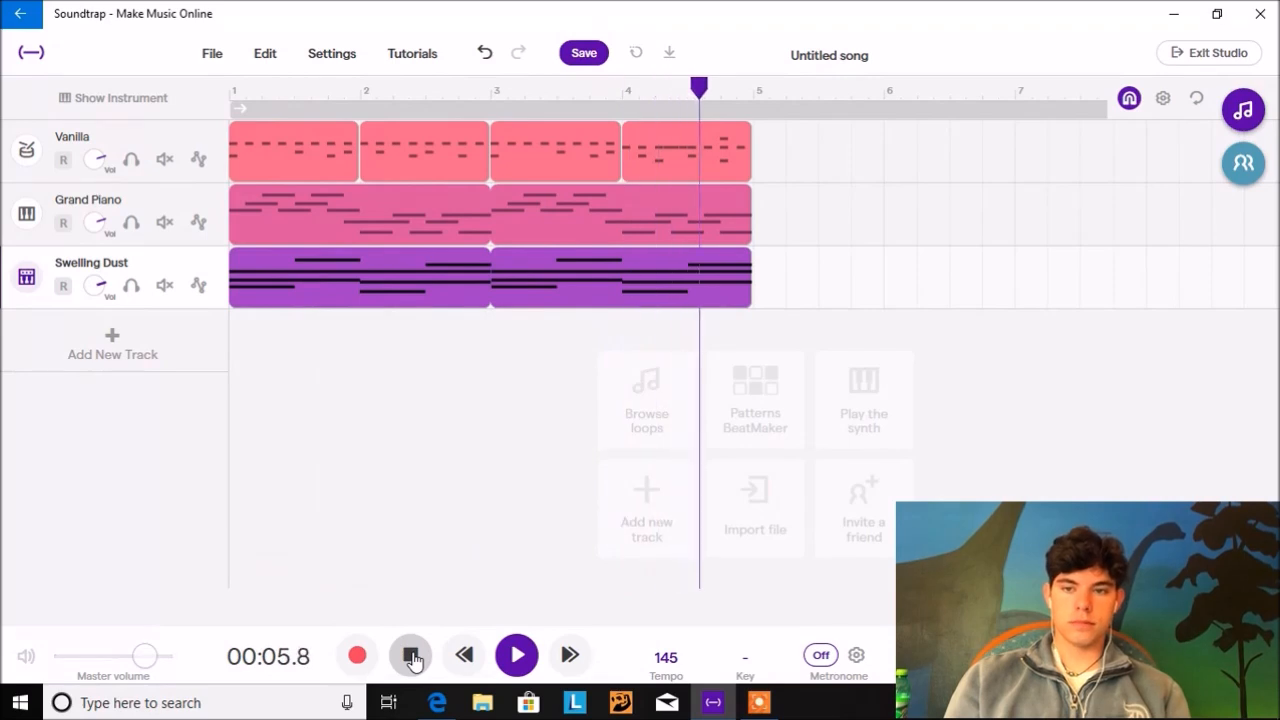
Stop playback and add a guitar and bass track using the Clean Electric preset from the electric bass category
left_click(411, 656)
mouse_move(545, 263)
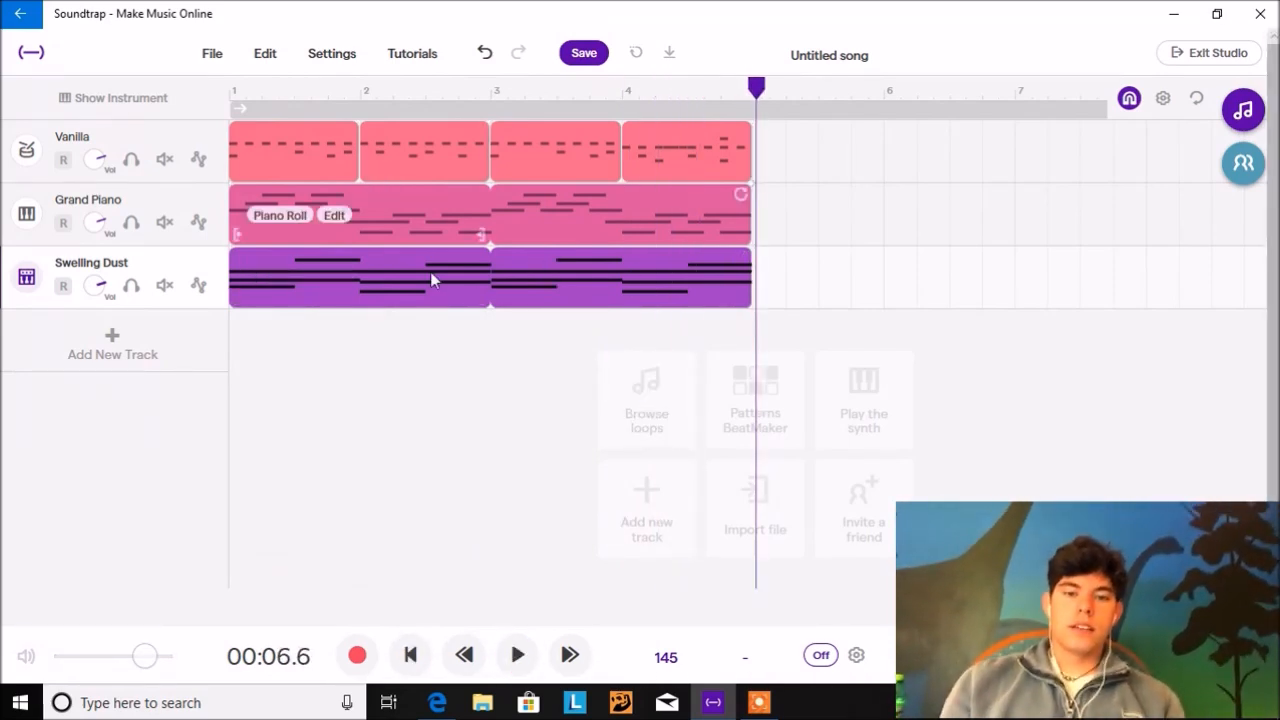
left_click(193, 365)
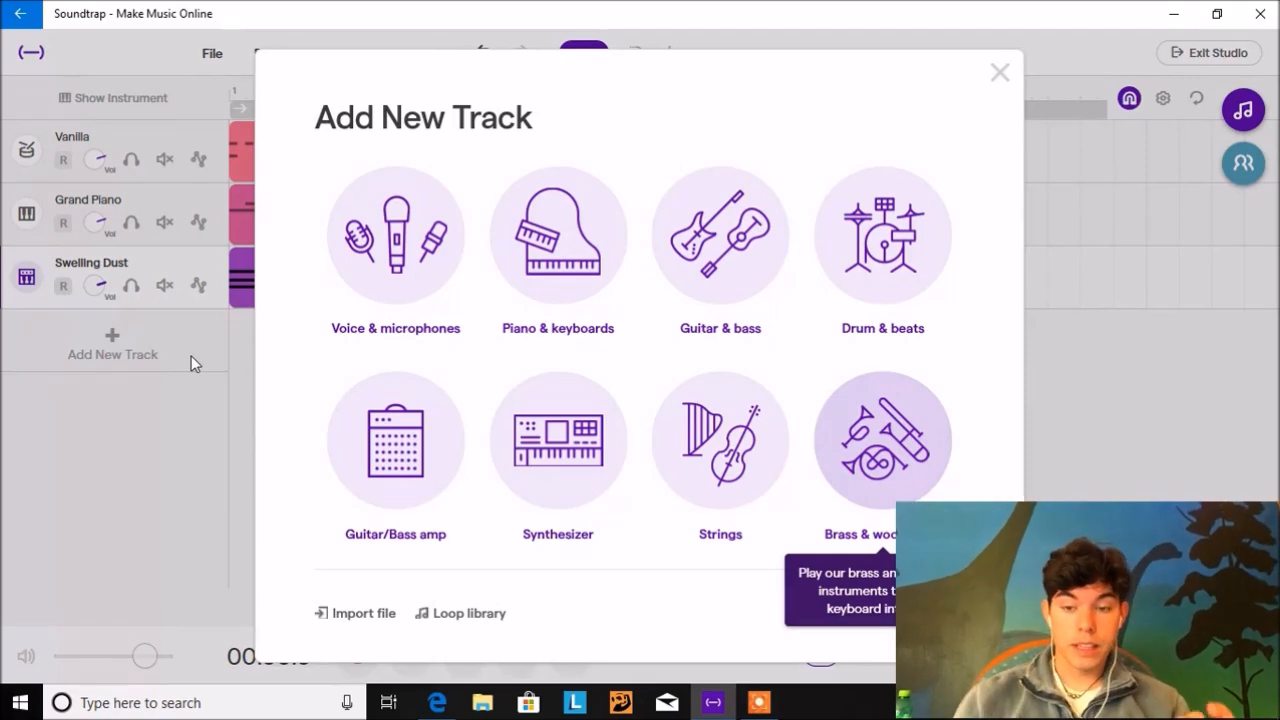
left_click(697, 226)
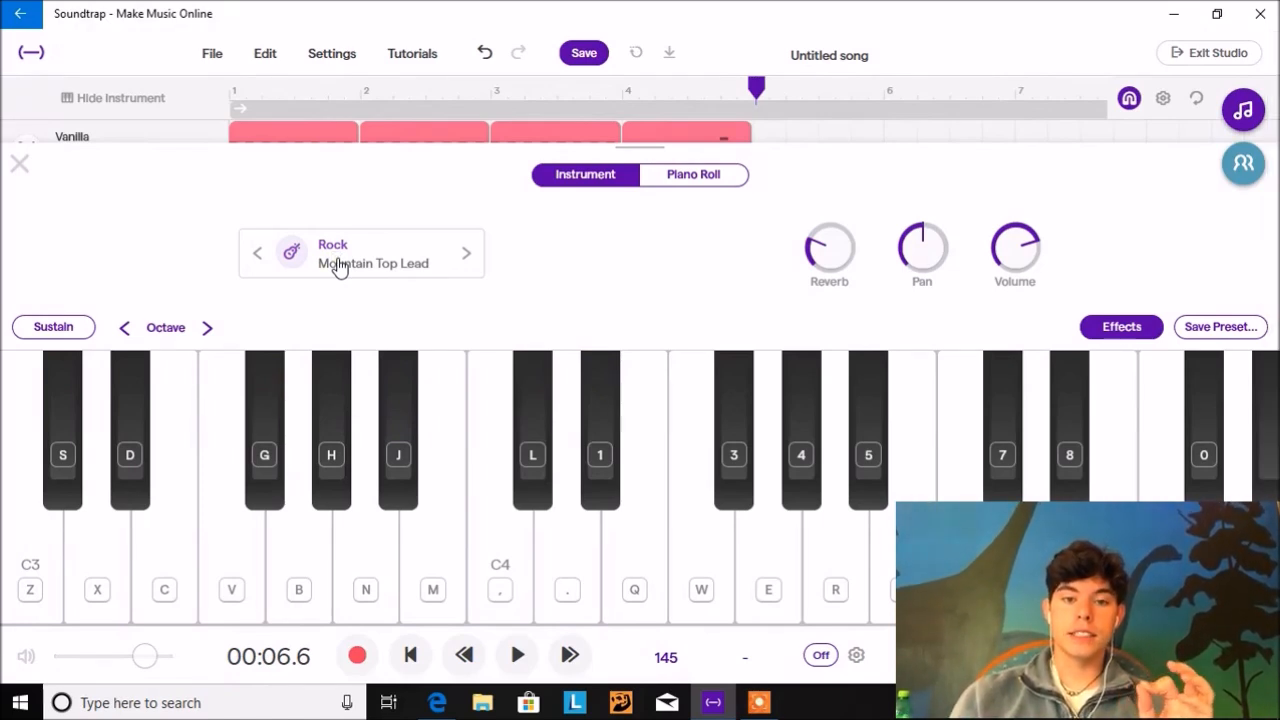
left_click(340, 267)
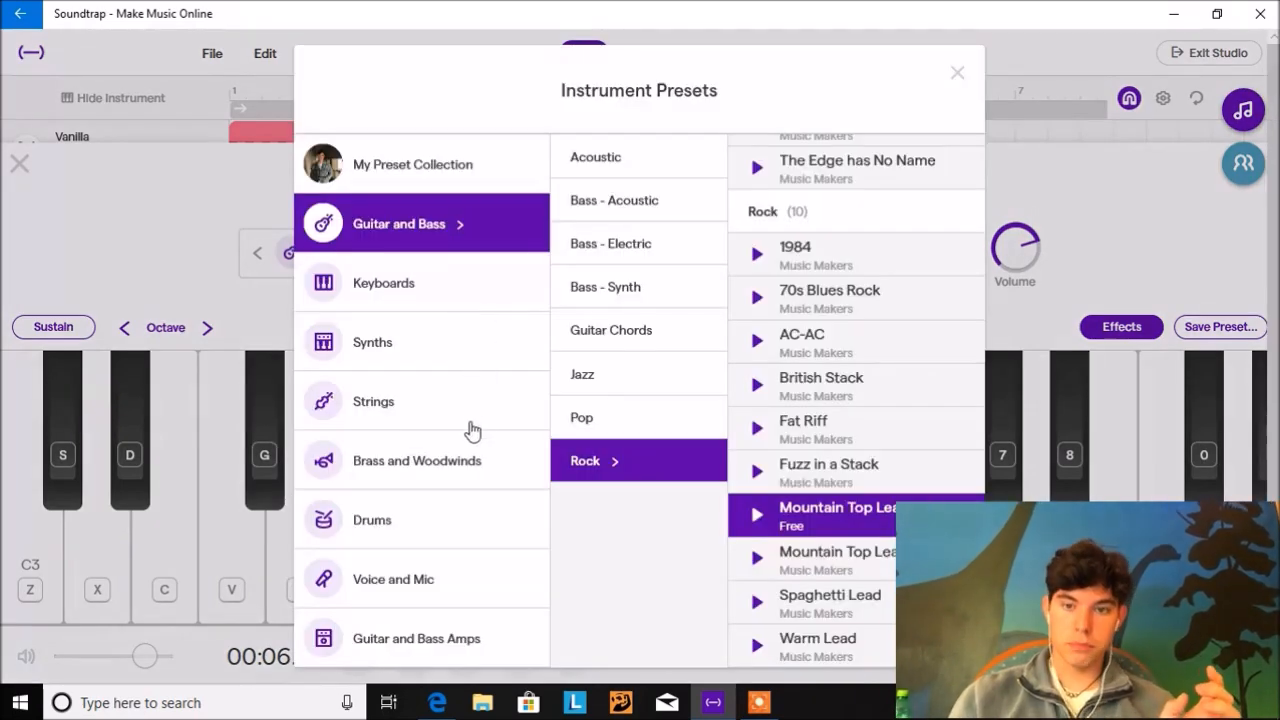
left_click(650, 240)
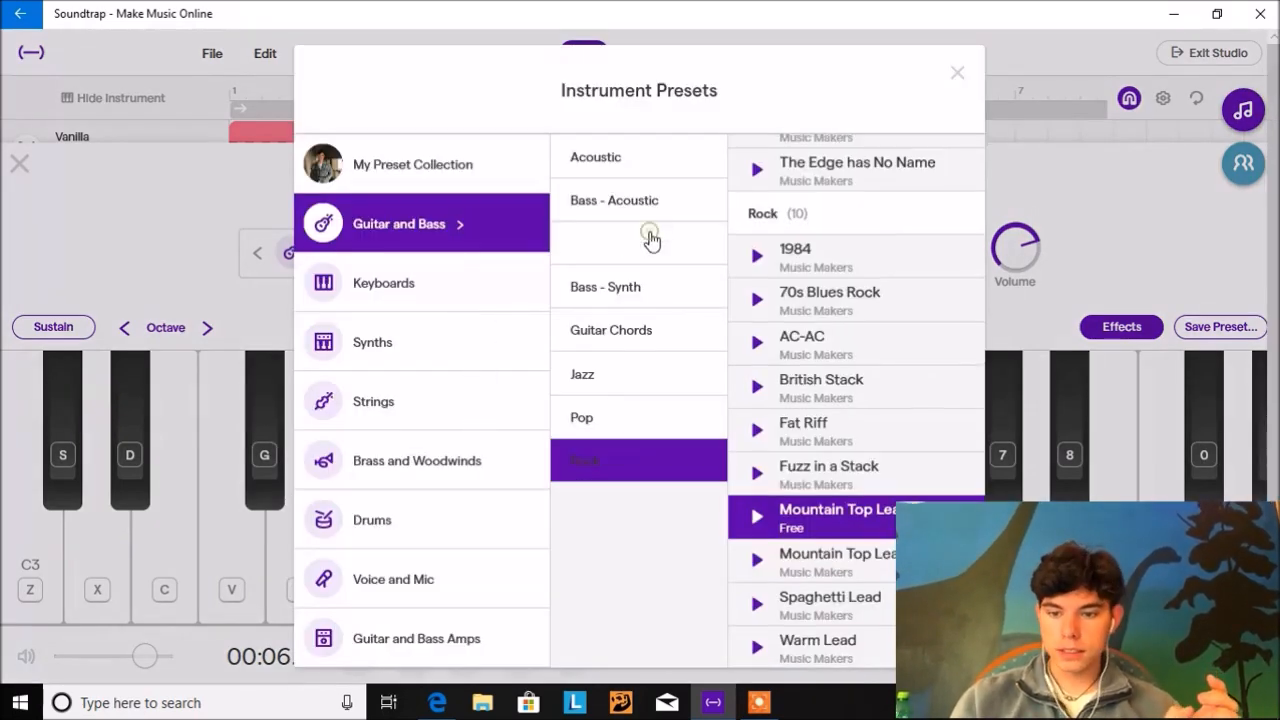
scroll(858, 405, "down", 2)
left_click(797, 397)
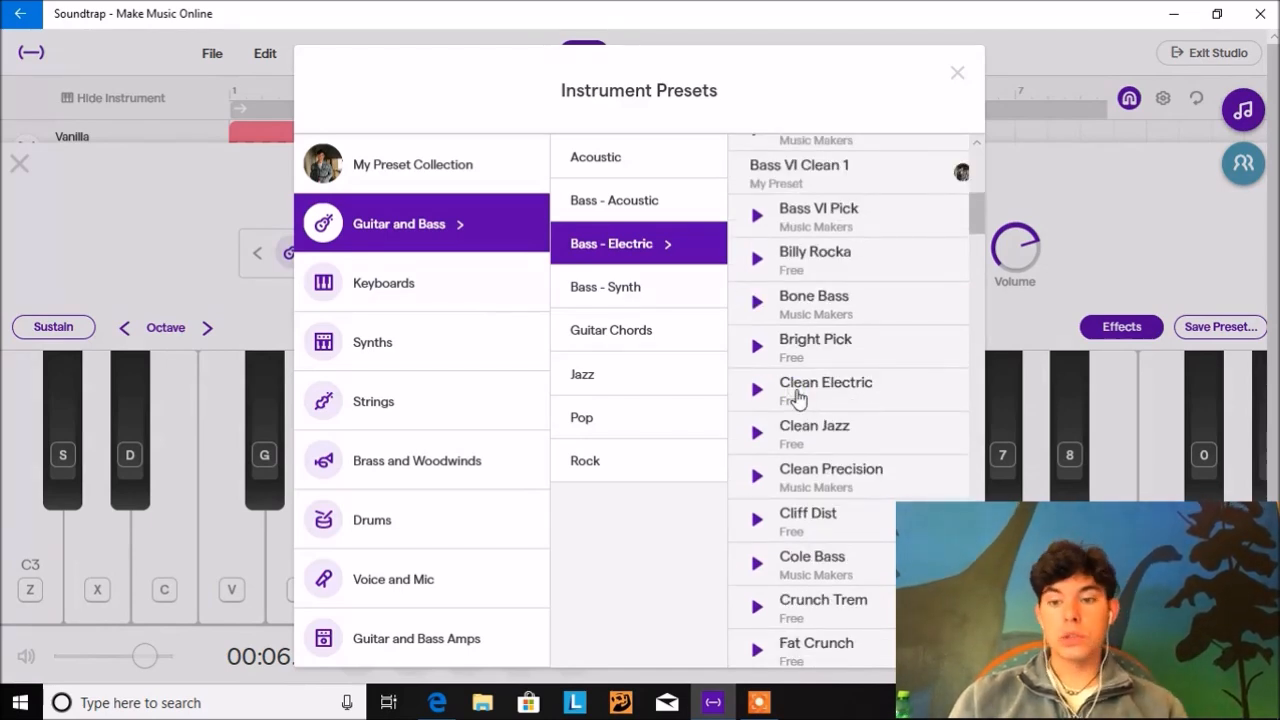
left_click(959, 73)
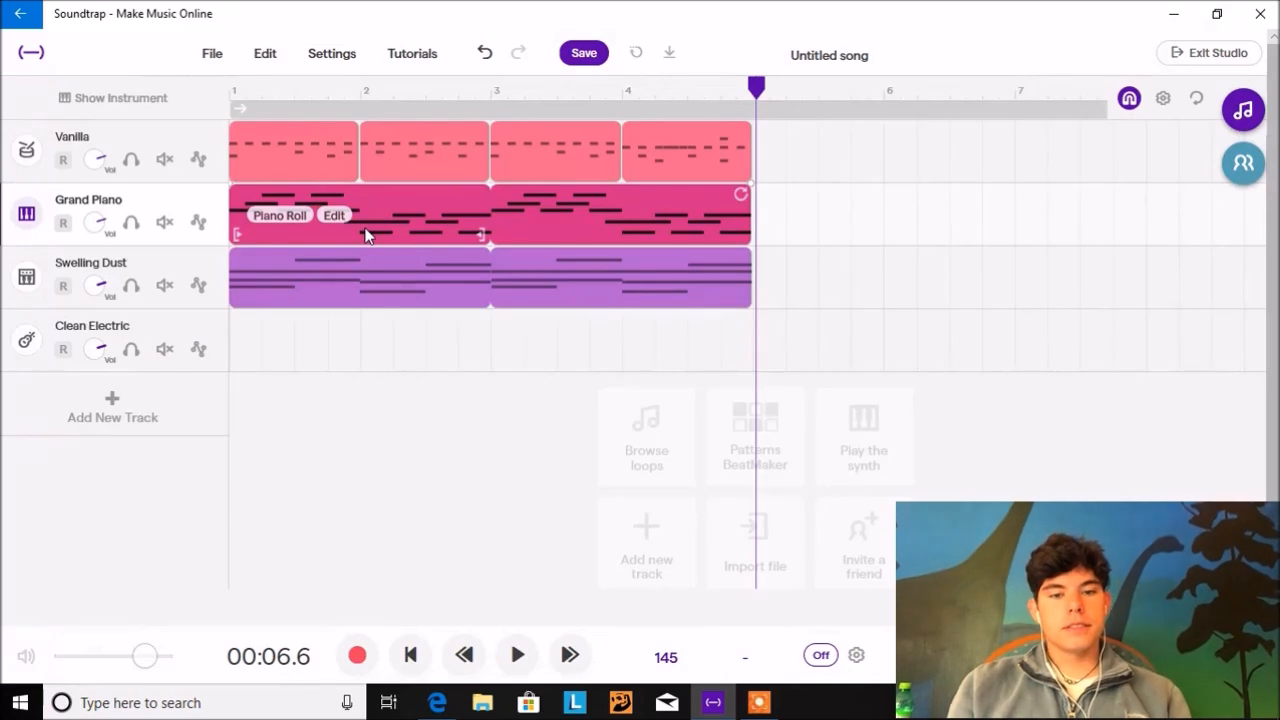
Copy the looped Swelling Dust chord region onto the Clean Electric track at the start of bar 1
left_click(373, 284)
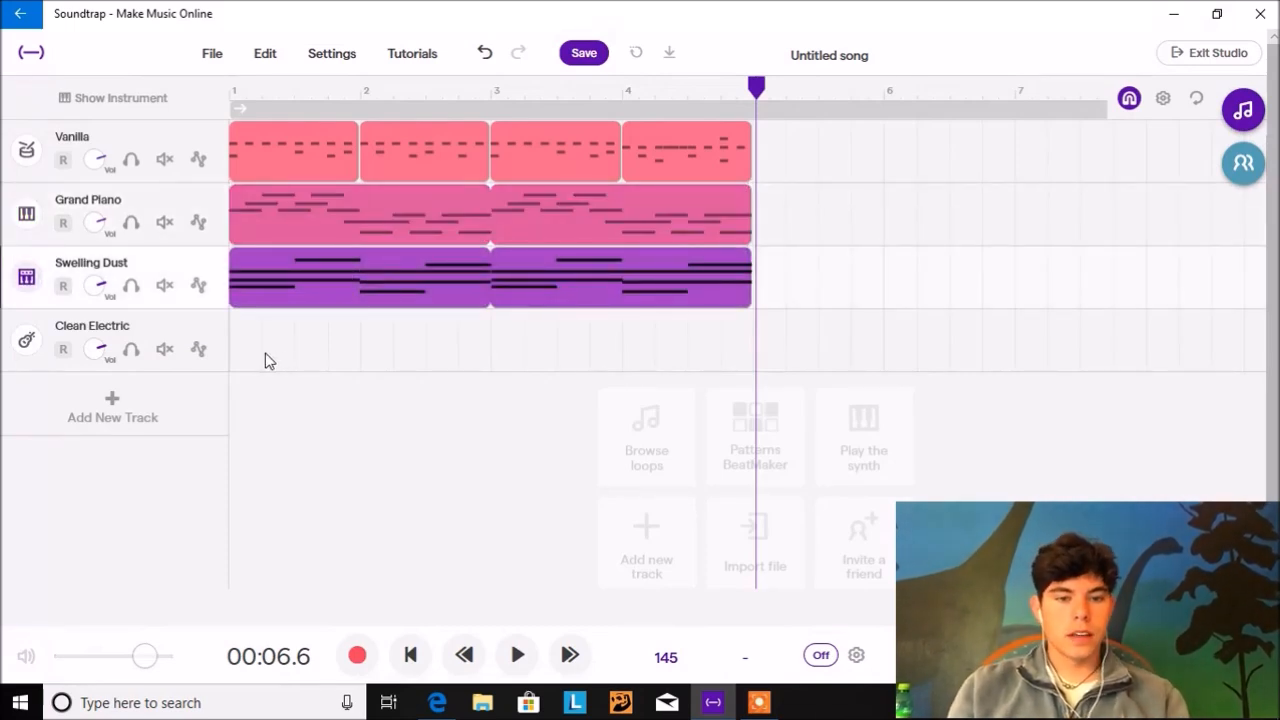
left_click(232, 366)
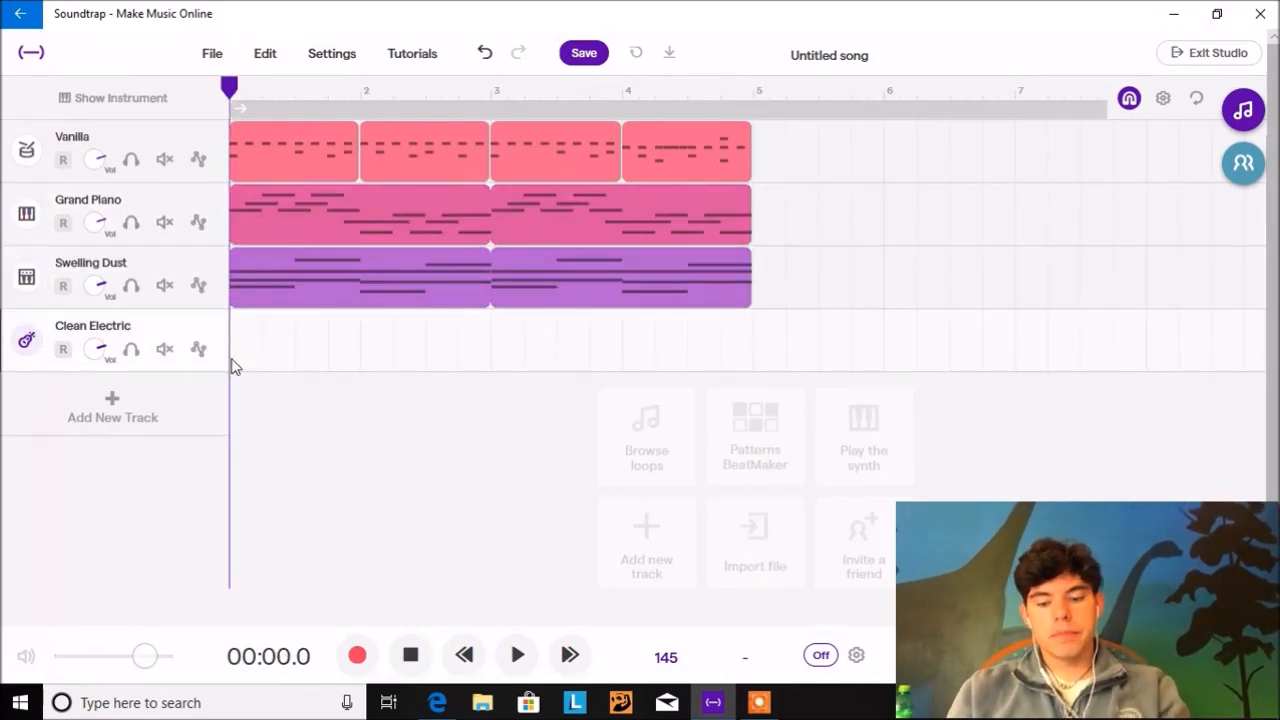
key("ctrl+v")
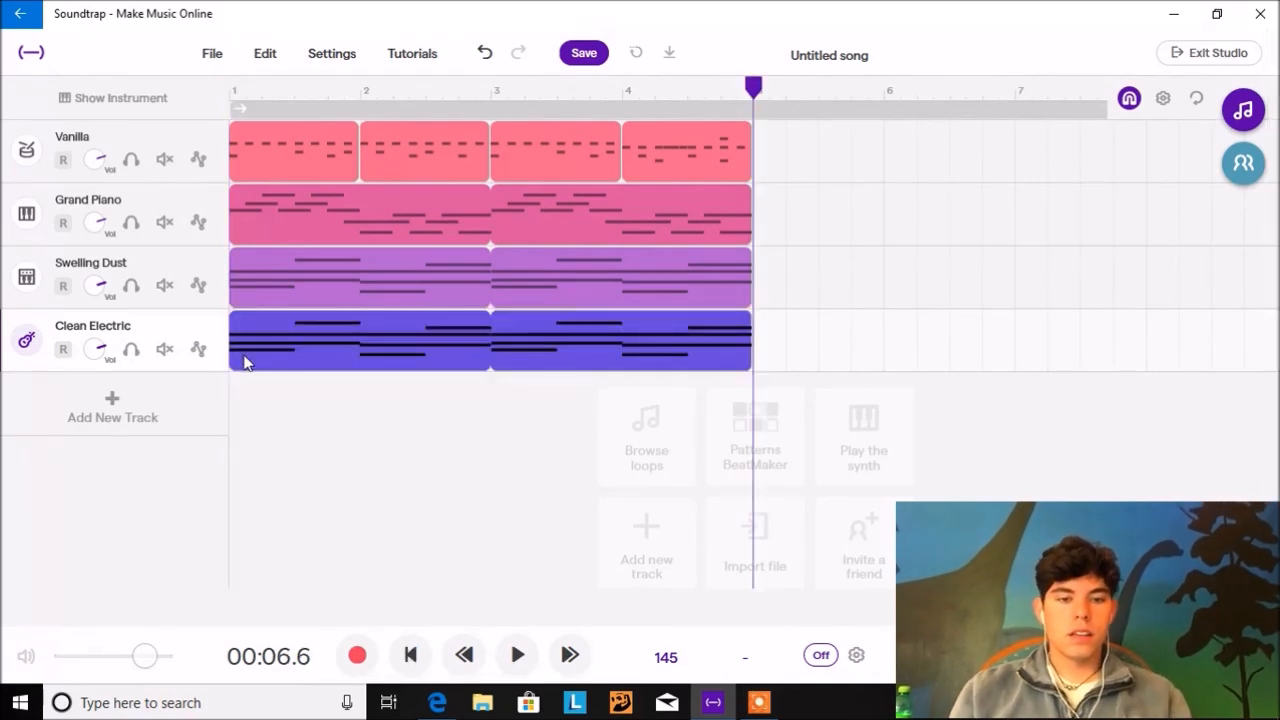
Open the Clean Electric region's piano roll and move all its notes down three octaves, so C3 becomes C0
mouse_move(263, 350)
left_click(276, 346)
left_click_drag(458, 301, 412, 468)
left_click_drag(329, 488, 261, 482)
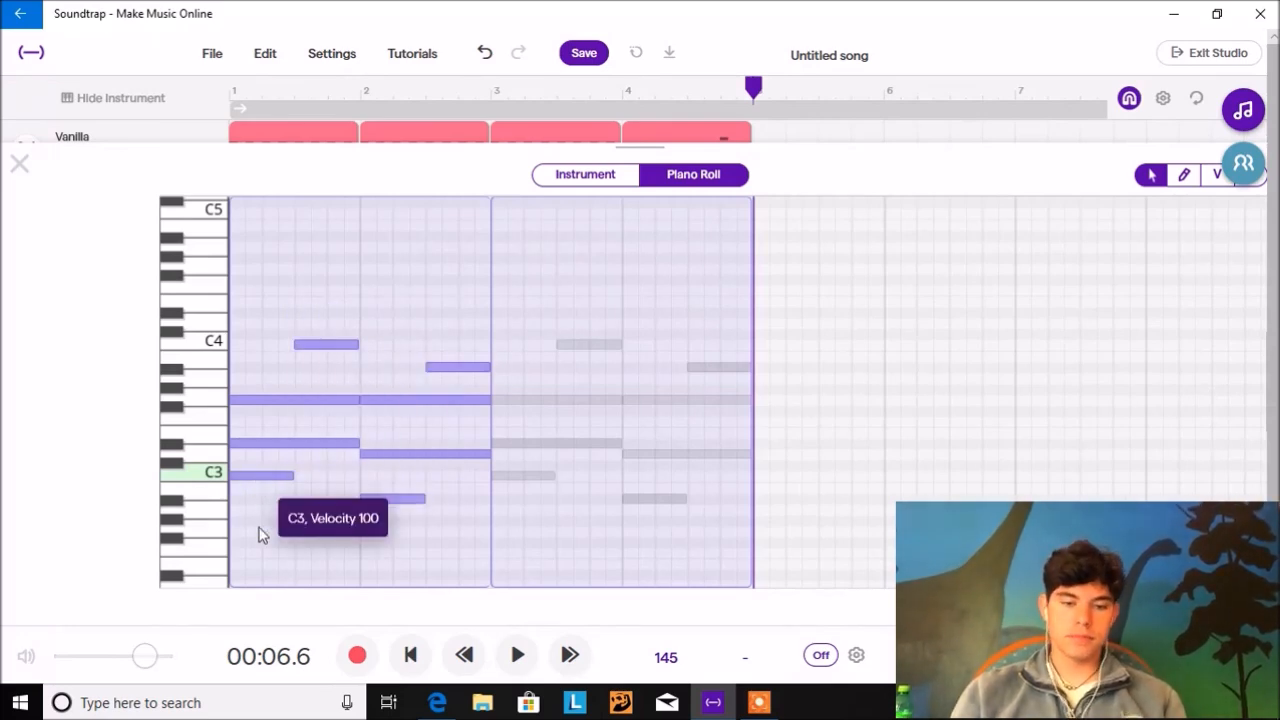
mouse_move(258, 535)
left_mouse_down()
mouse_move(270, 572)
mouse_move(273, 540)
left_mouse_up()
scroll(315, 436, "down", 1)
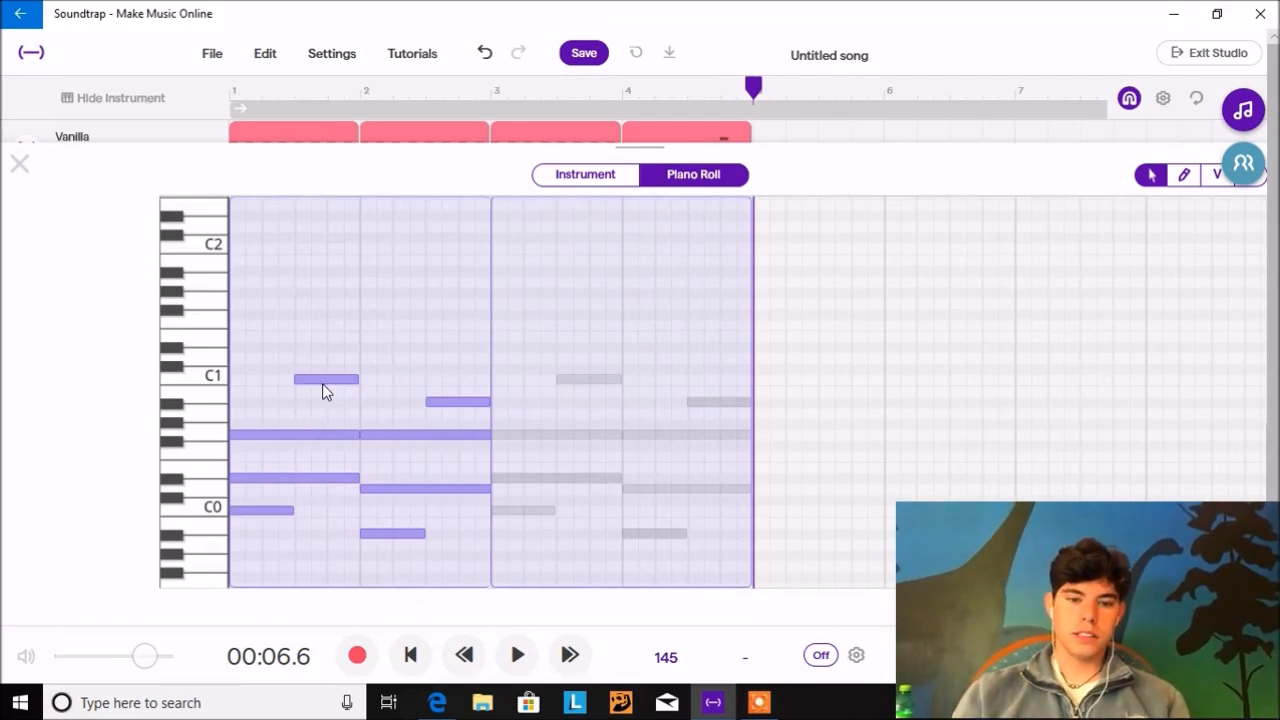
Trim bar 1's D#0 note to the fourth beat and its G0 note to the third beat in the bass region
left_click(310, 496)
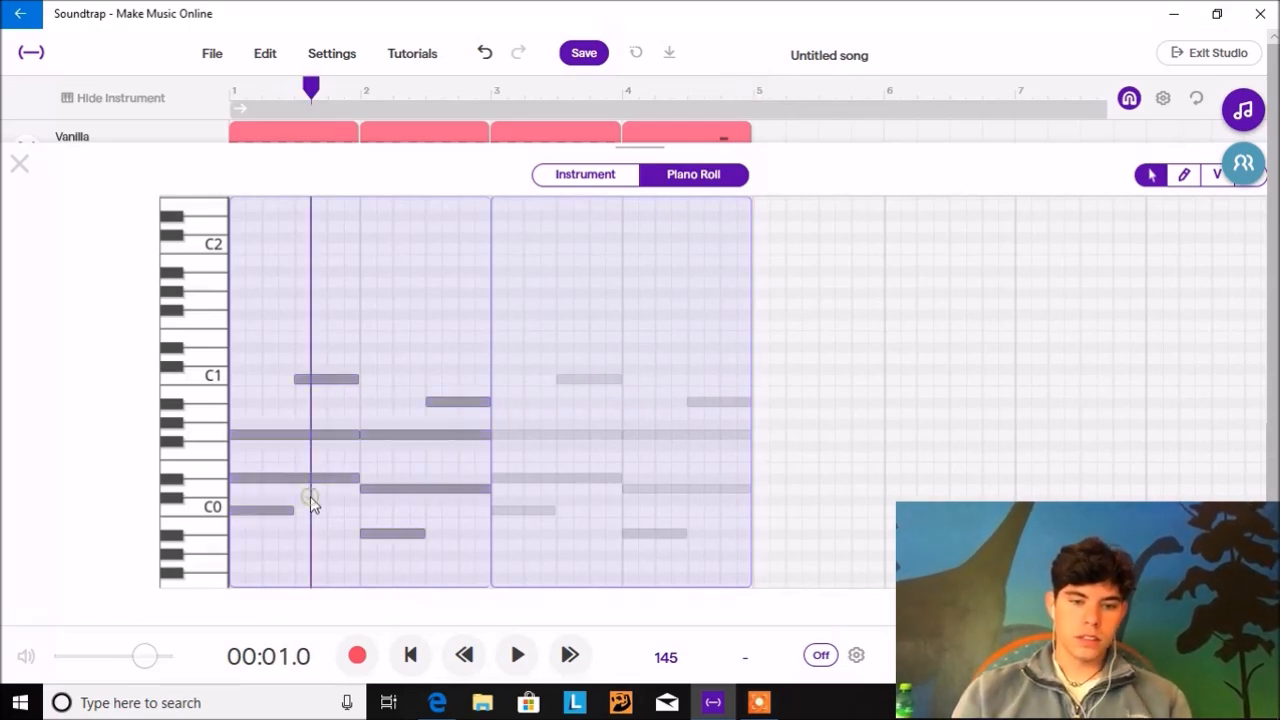
left_click(377, 533)
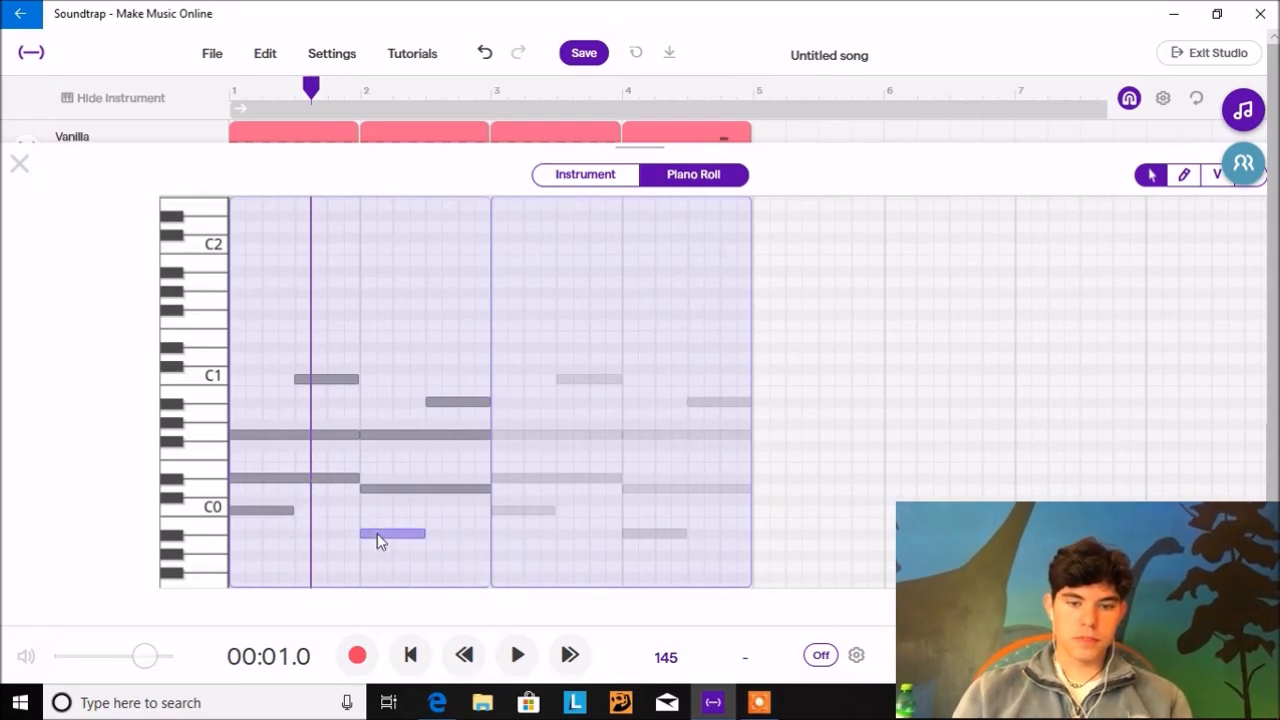
left_click(374, 488)
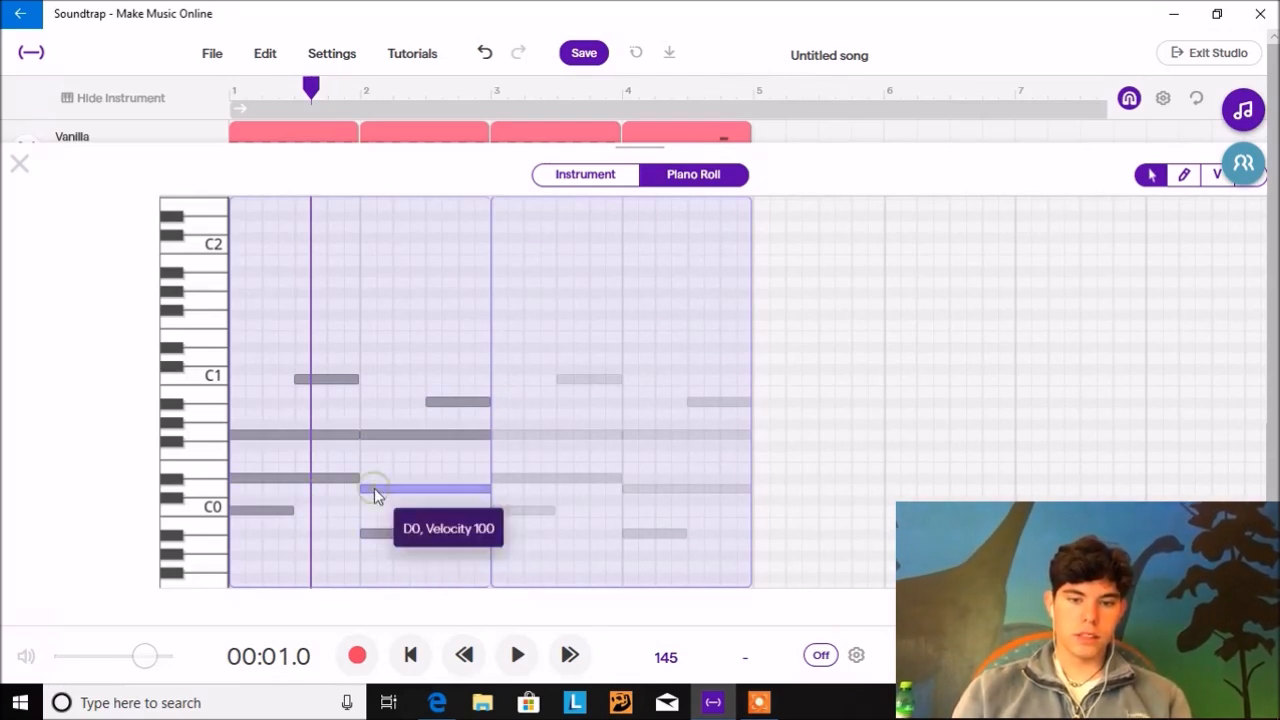
left_click(373, 436)
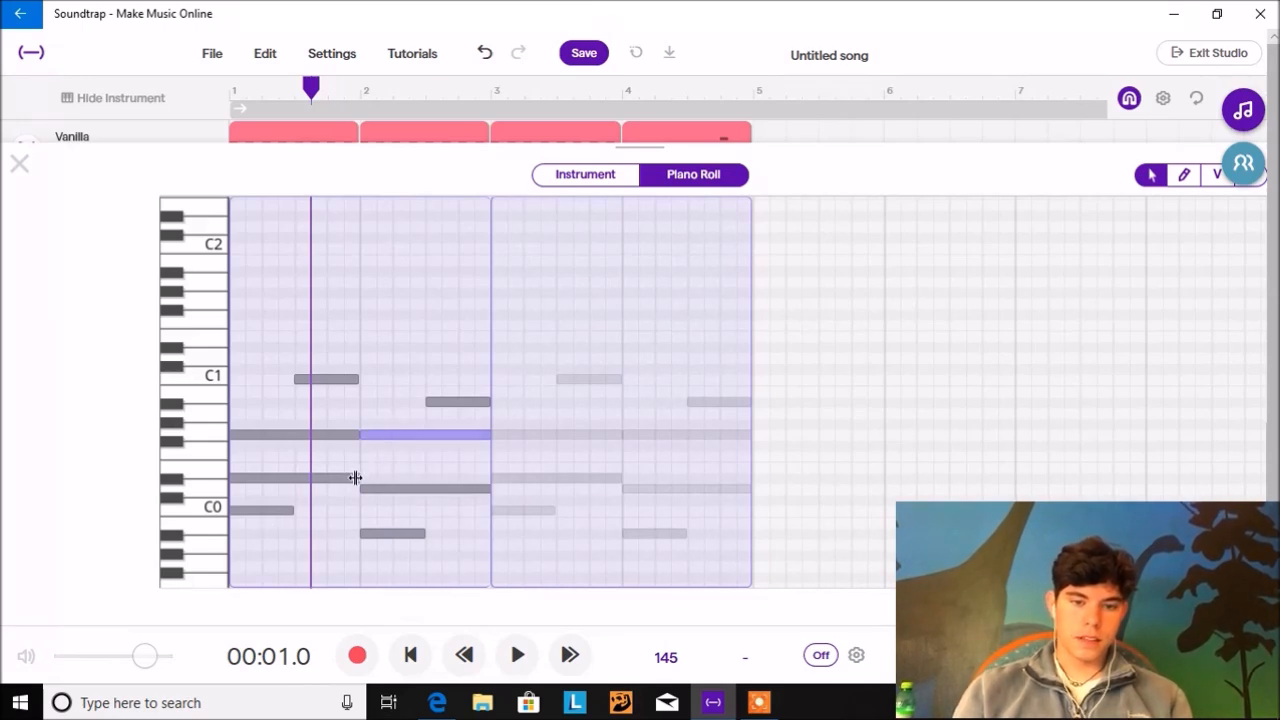
mouse_move(355, 478)
left_mouse_down()
mouse_move(263, 489)
mouse_move(342, 488)
left_mouse_up()
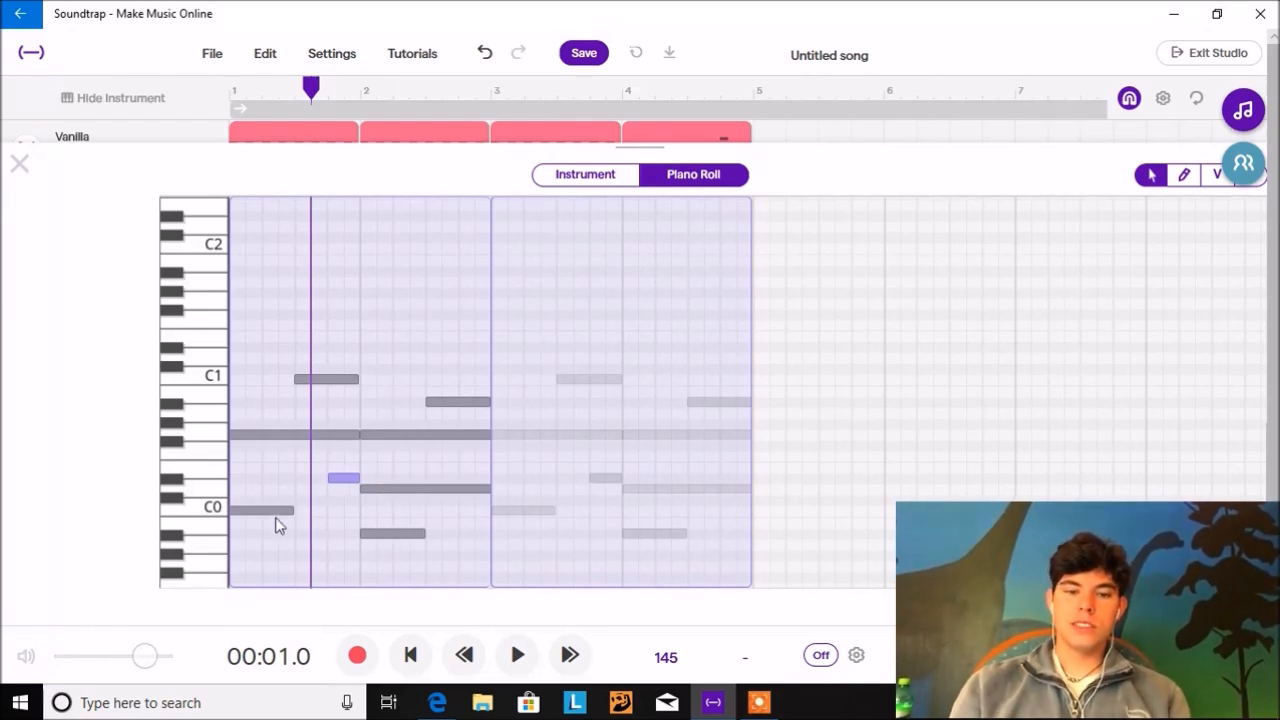
left_click(325, 435)
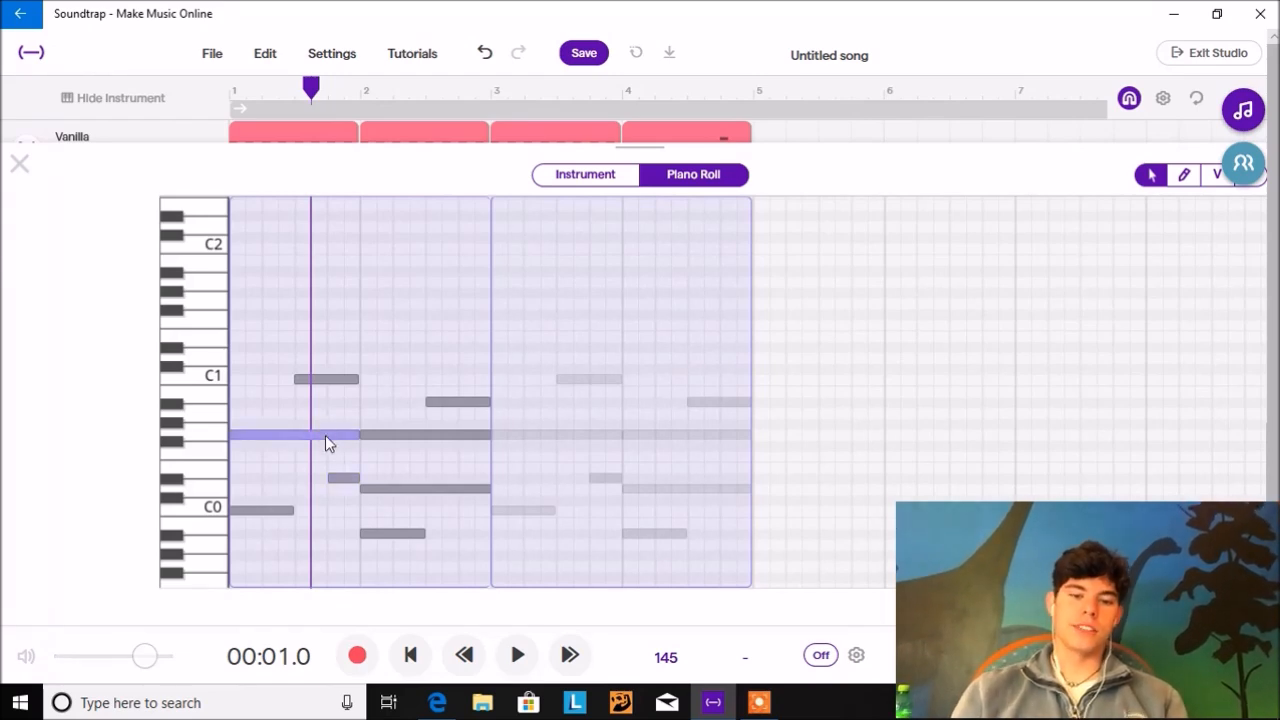
left_click_drag(355, 435, 325, 437)
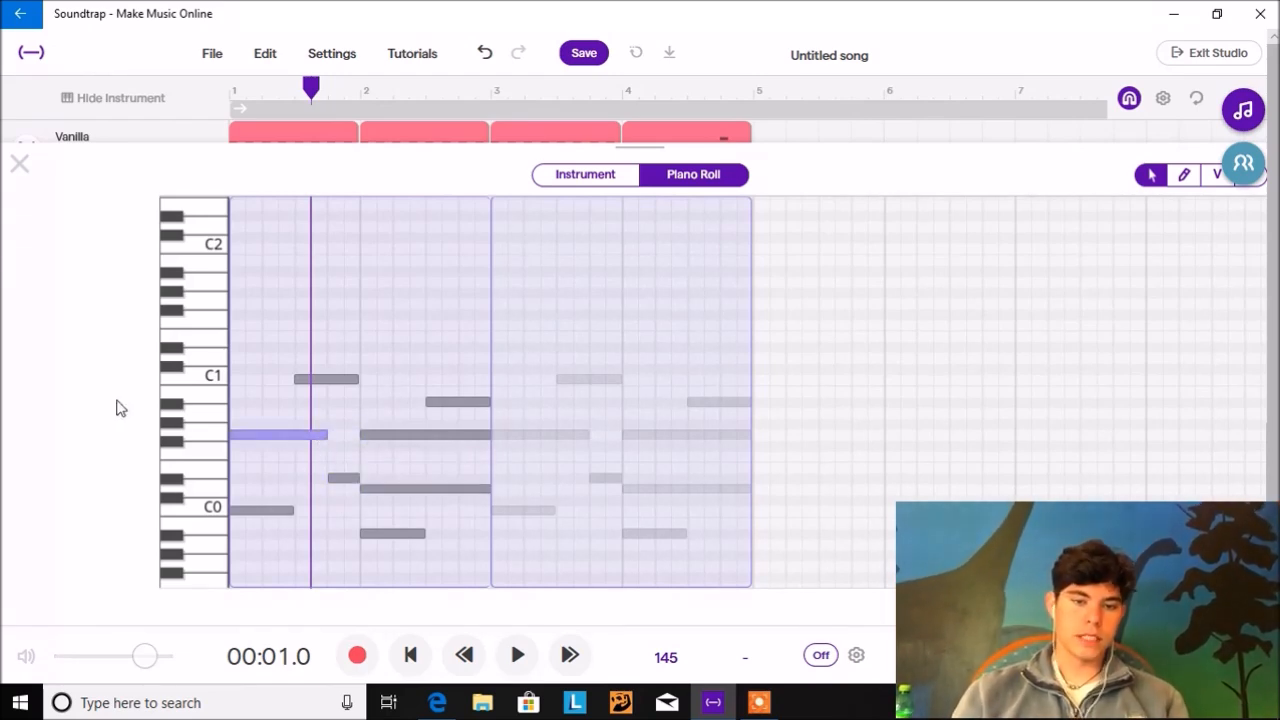
left_click_drag(234, 434, 295, 442)
Delete the C1 note in bar 1 and the lowest note at the start of bar 2
left_click(325, 381)
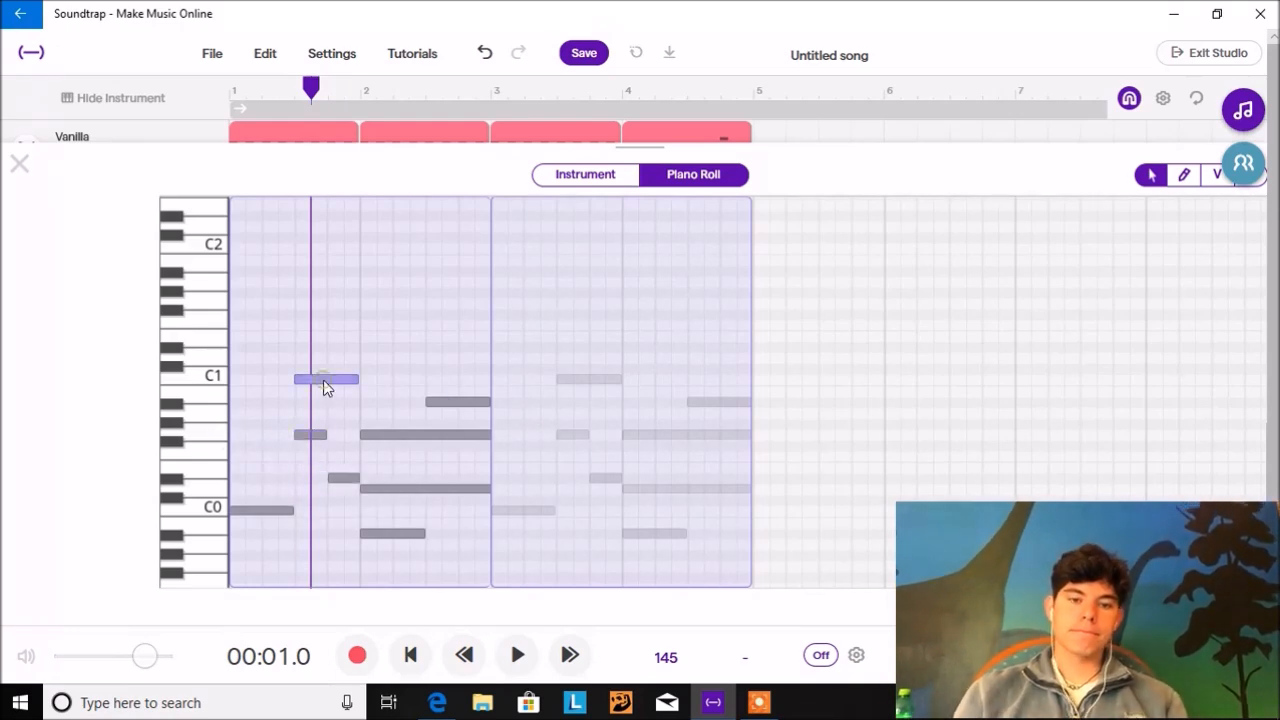
right_click(323, 390)
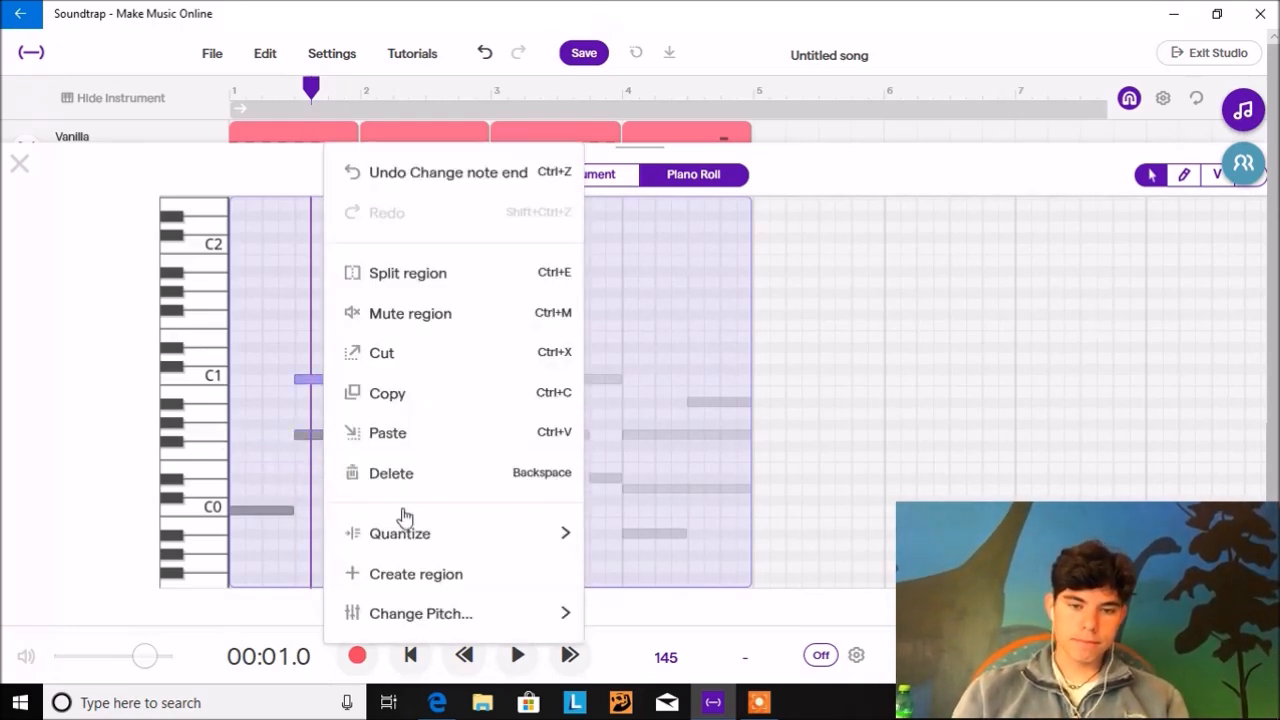
left_click(406, 470)
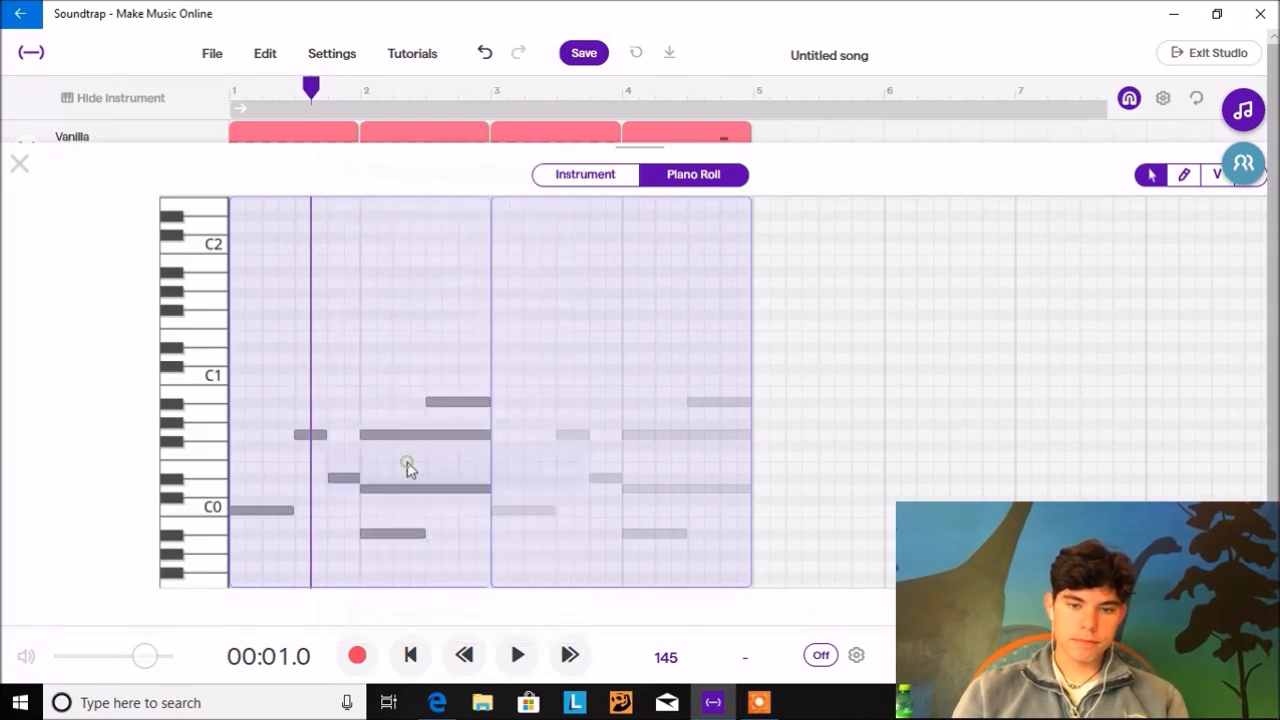
right_click(388, 533)
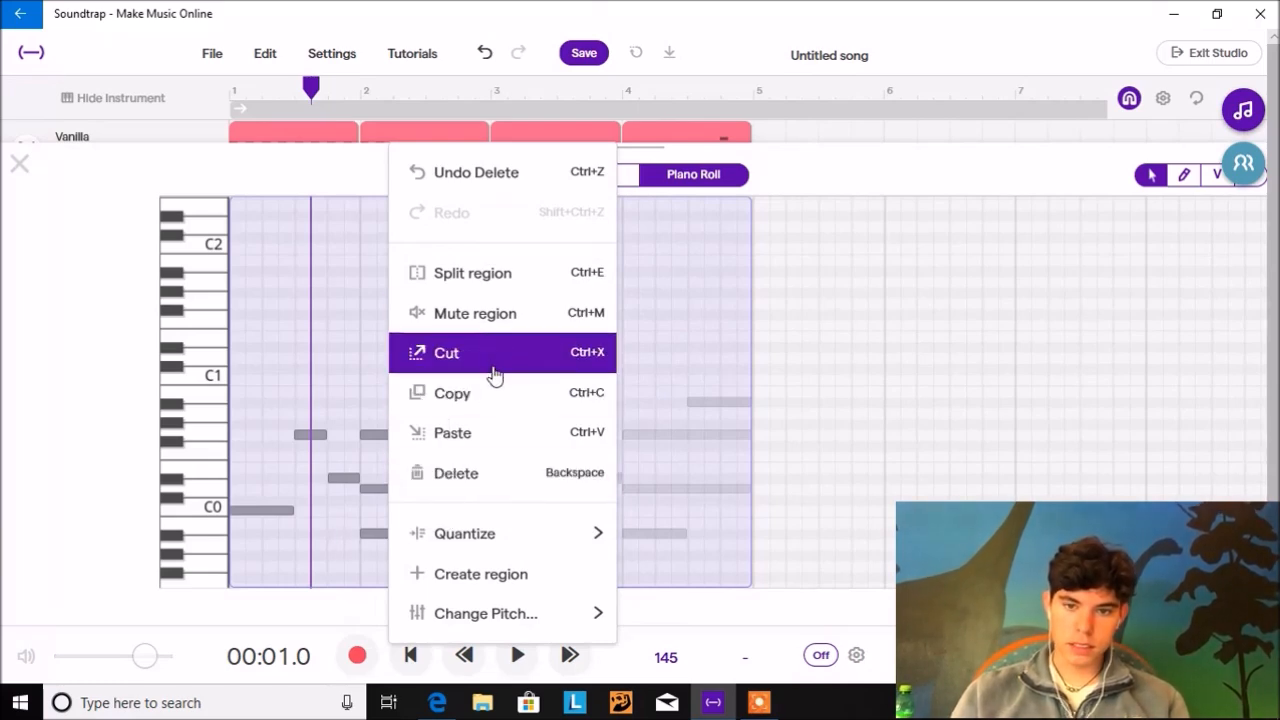
left_click(346, 551)
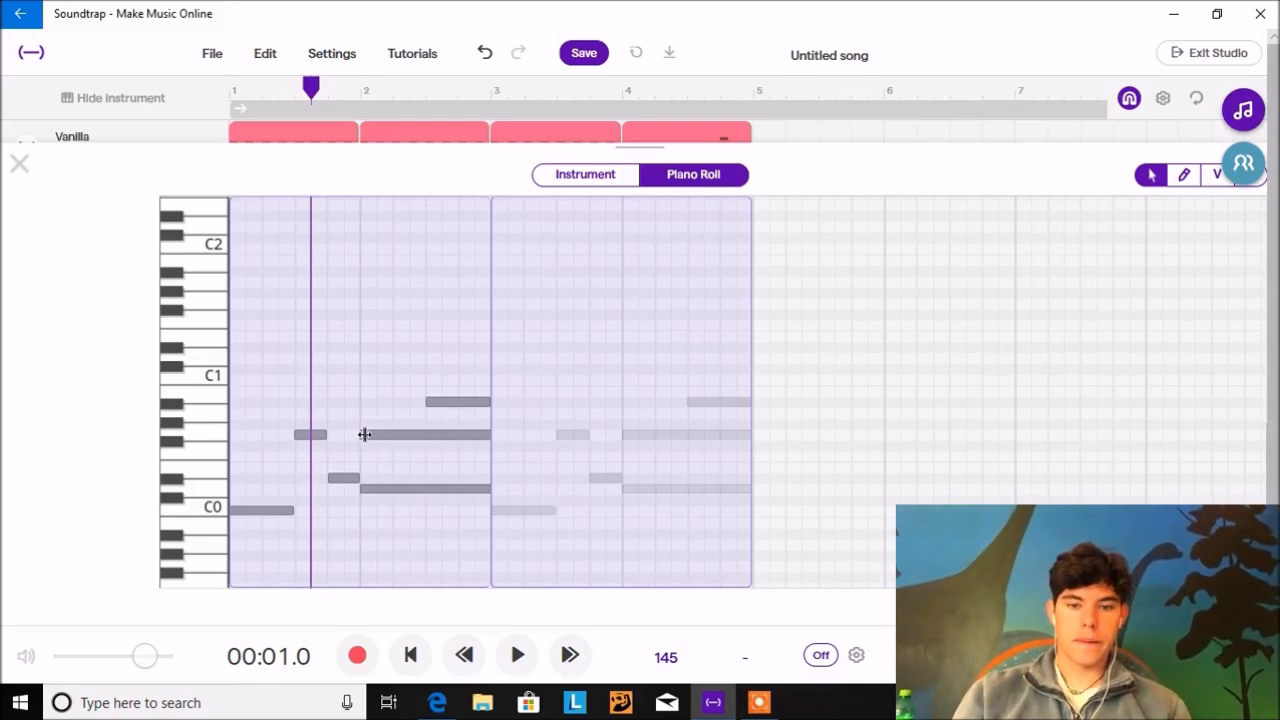
Trim bar 2's A#0 note to the third beat, G0 to the fourth beat and D0 to the first two beats
left_click_drag(488, 401, 463, 414)
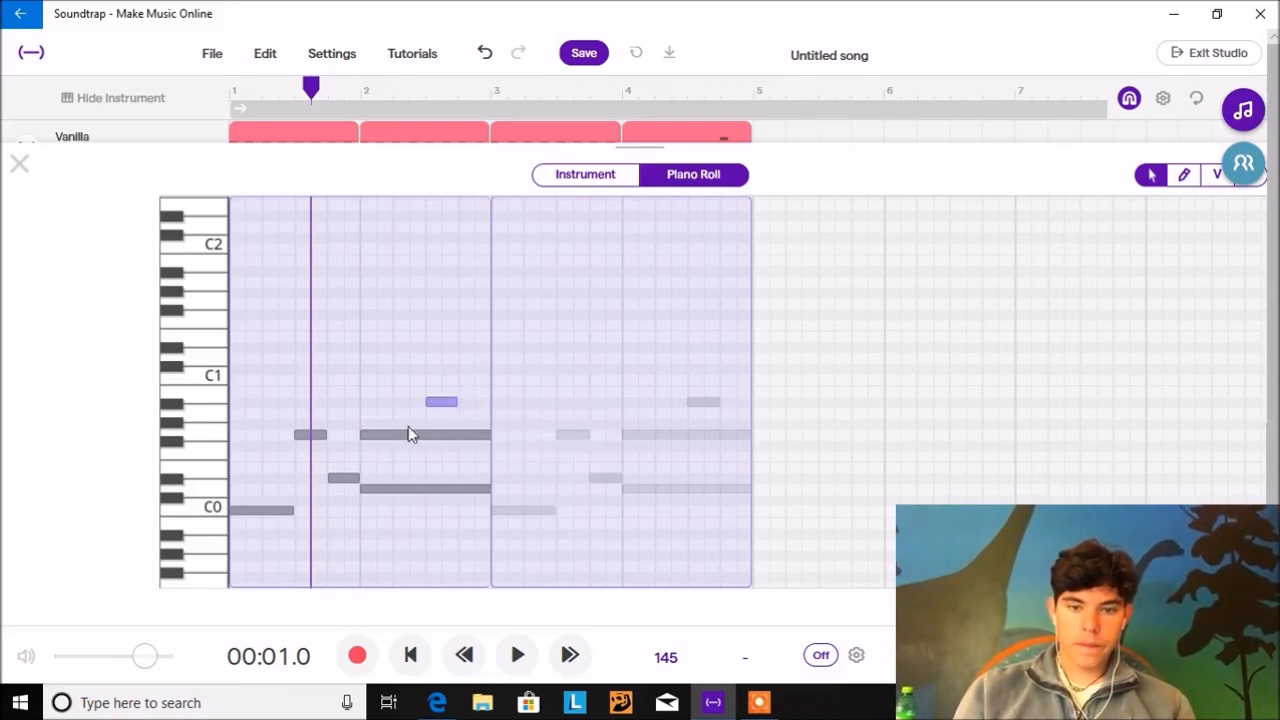
left_click_drag(359, 434, 471, 441)
left_click_drag(491, 488, 428, 490)
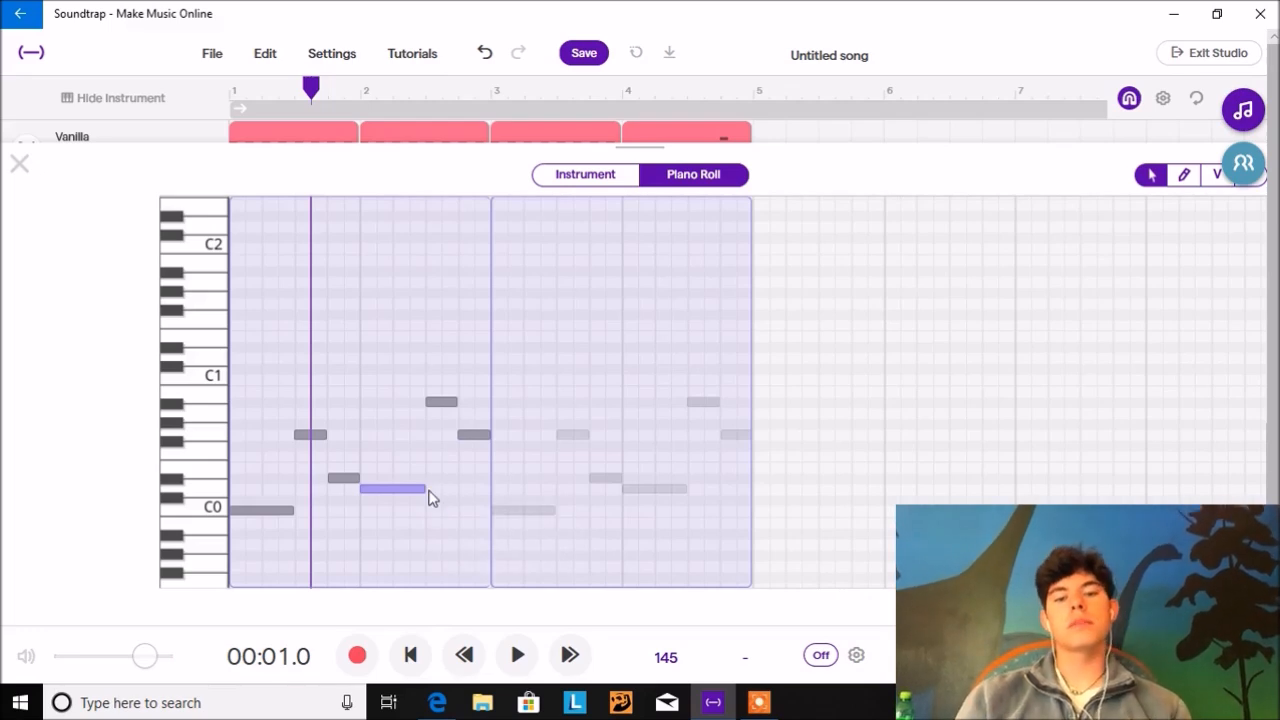
Play the bass line with the other tracks from the start into bar 3
left_click(410, 656)
key("space")
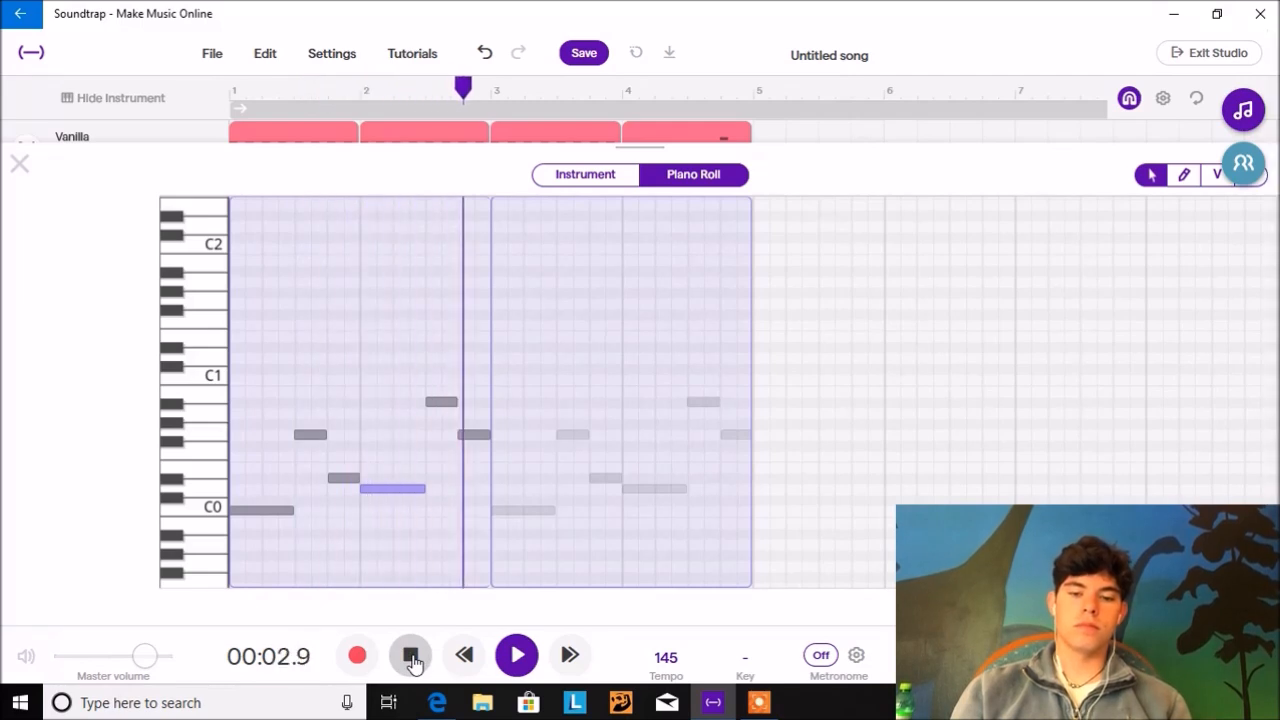
left_click(411, 656)
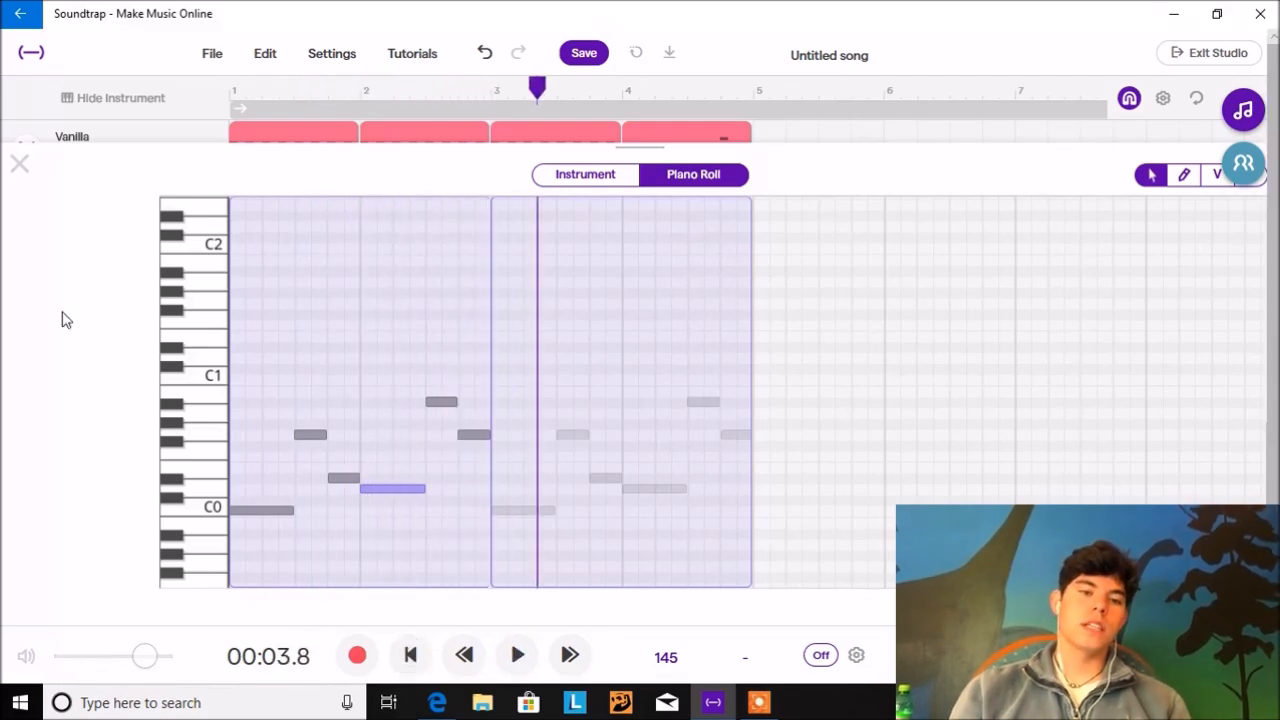
Close the piano roll and move all Vanilla, Swelling Dust and Clean Electric regions to start at bar 5
left_click(20, 164)
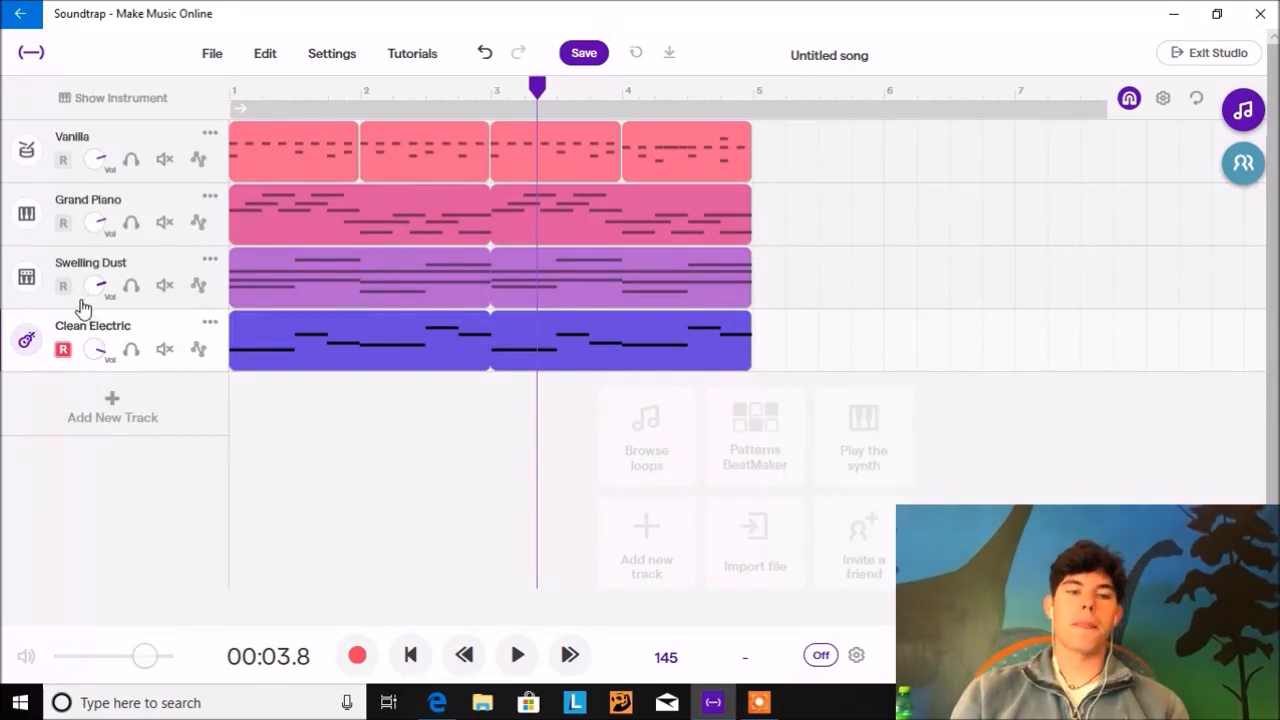
mouse_move(354, 288)
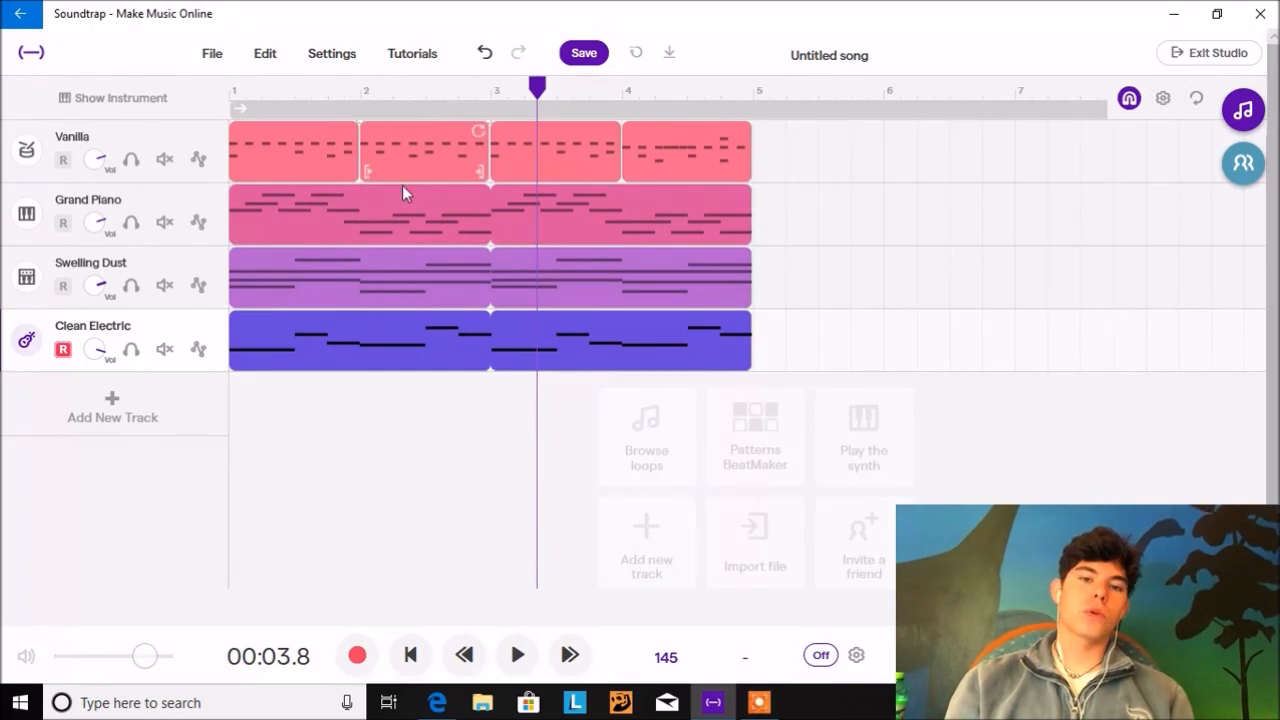
left_click(765, 165)
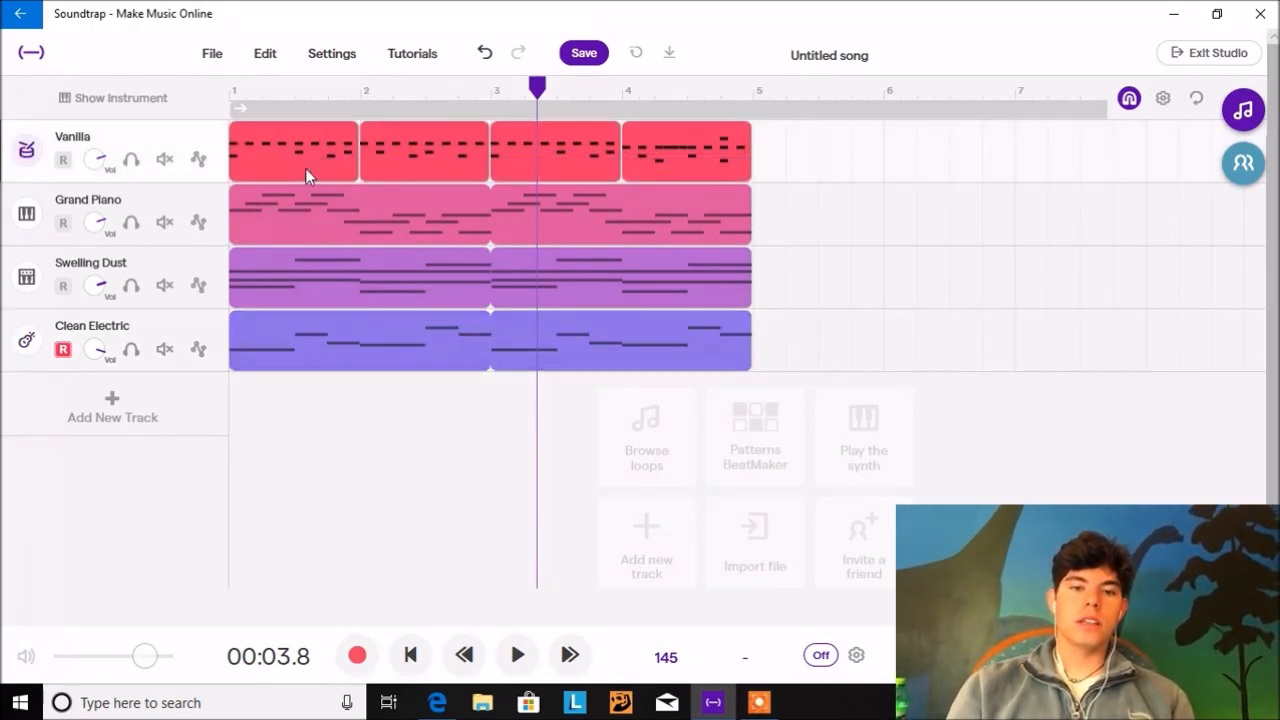
left_click_drag(294, 167, 815, 160)
left_click_drag(769, 292, 901, 304)
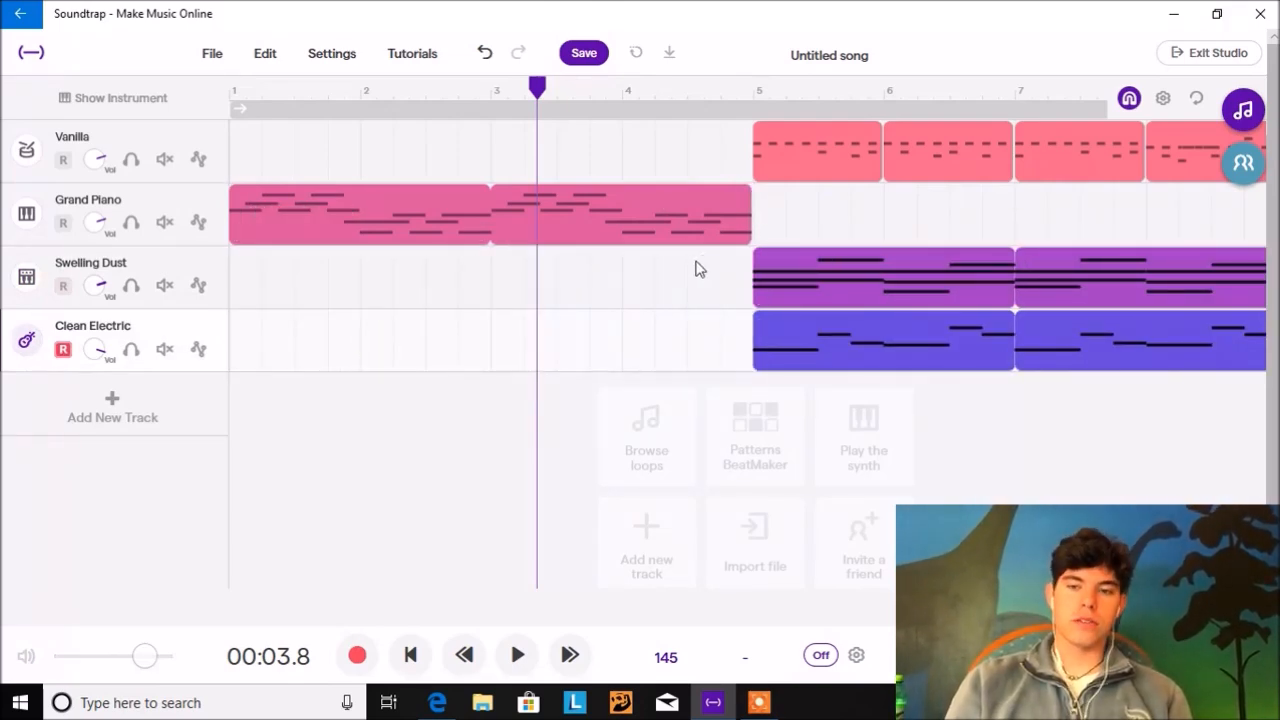
mouse_move(848, 279)
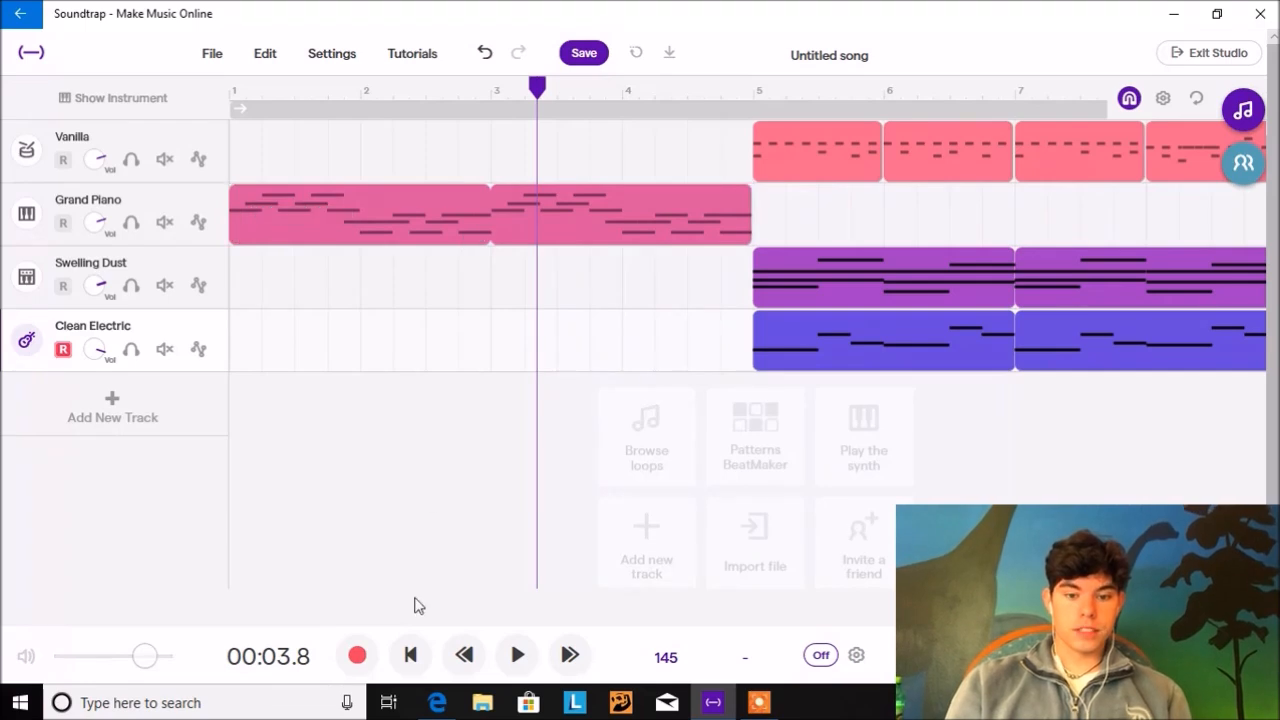
Play the solo Grand Piano intro from the start into bar 3
left_click(412, 662)
key("space")
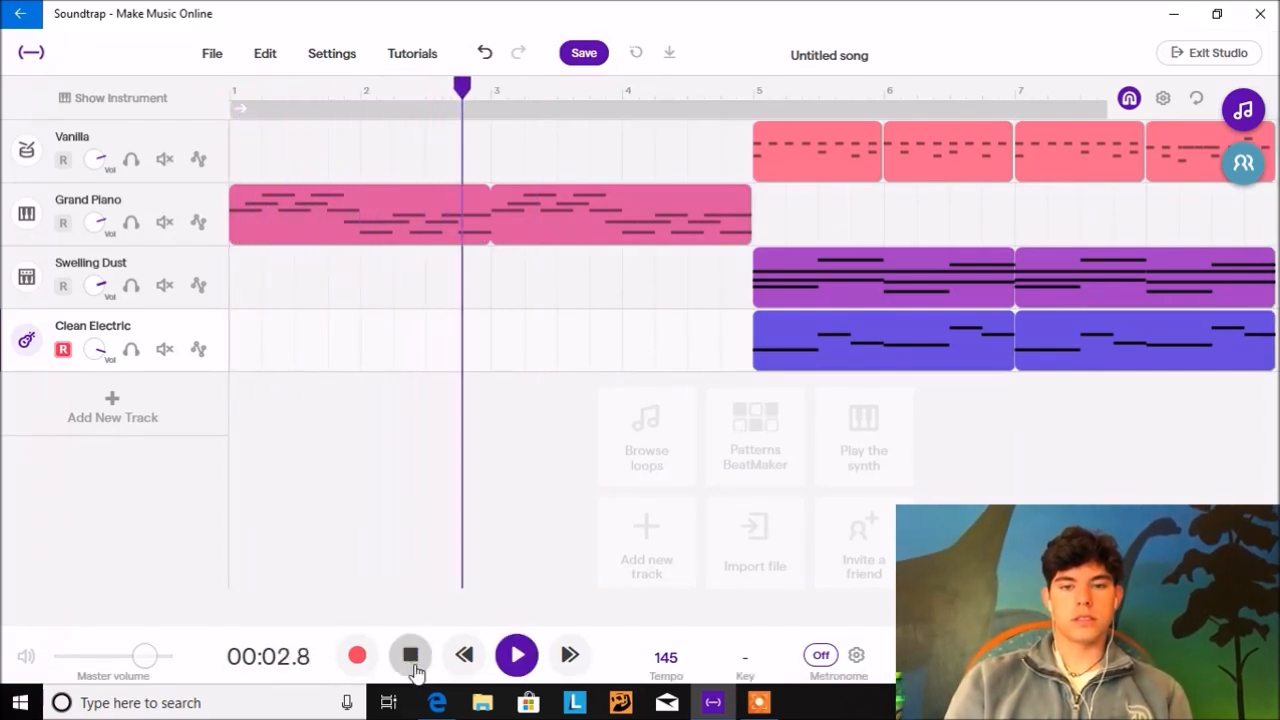
left_click(410, 655)
Duplicate the Grand Piano track and move the original track's regions to start at bar 5, leaving the copy as the intro
left_click(271, 222)
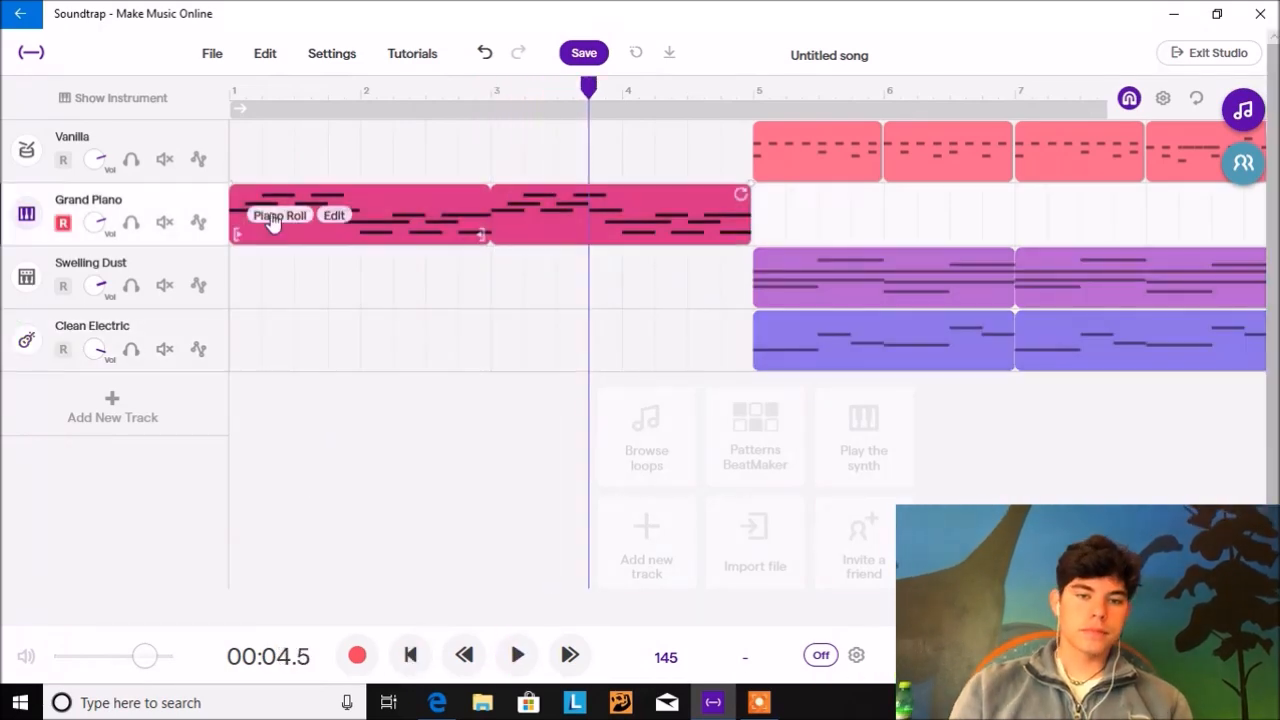
left_click(209, 198)
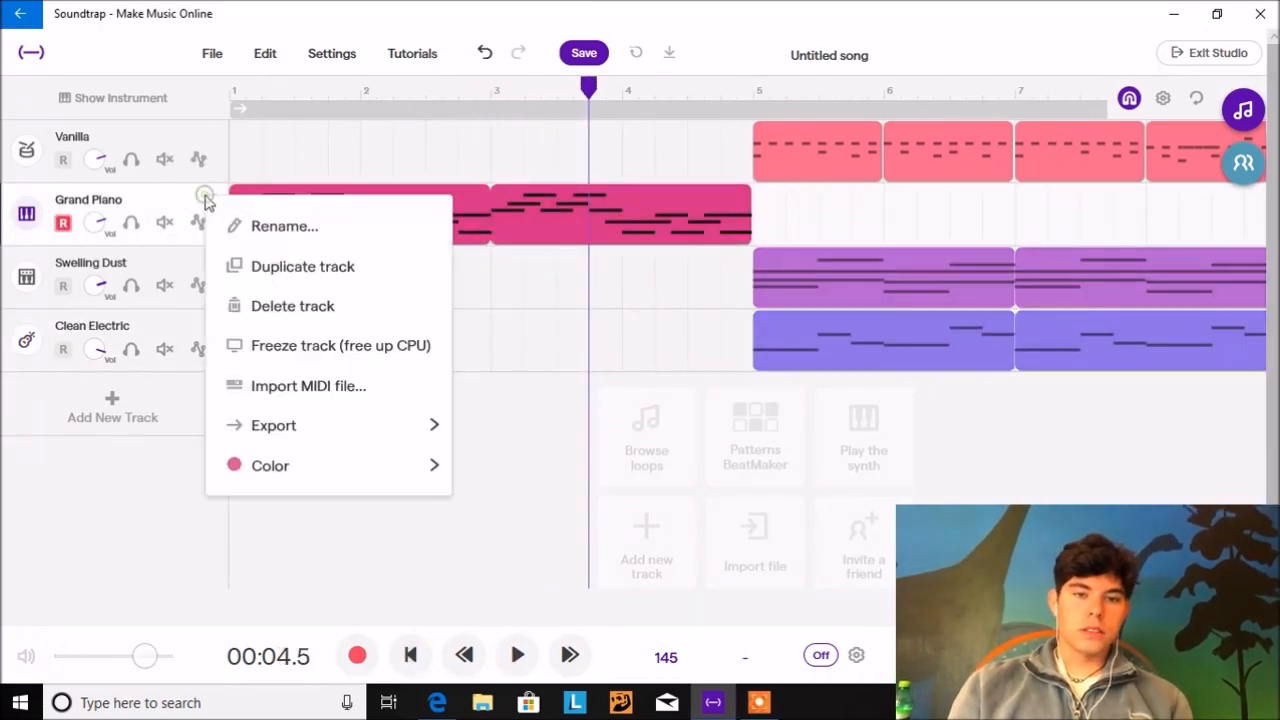
left_click(281, 266)
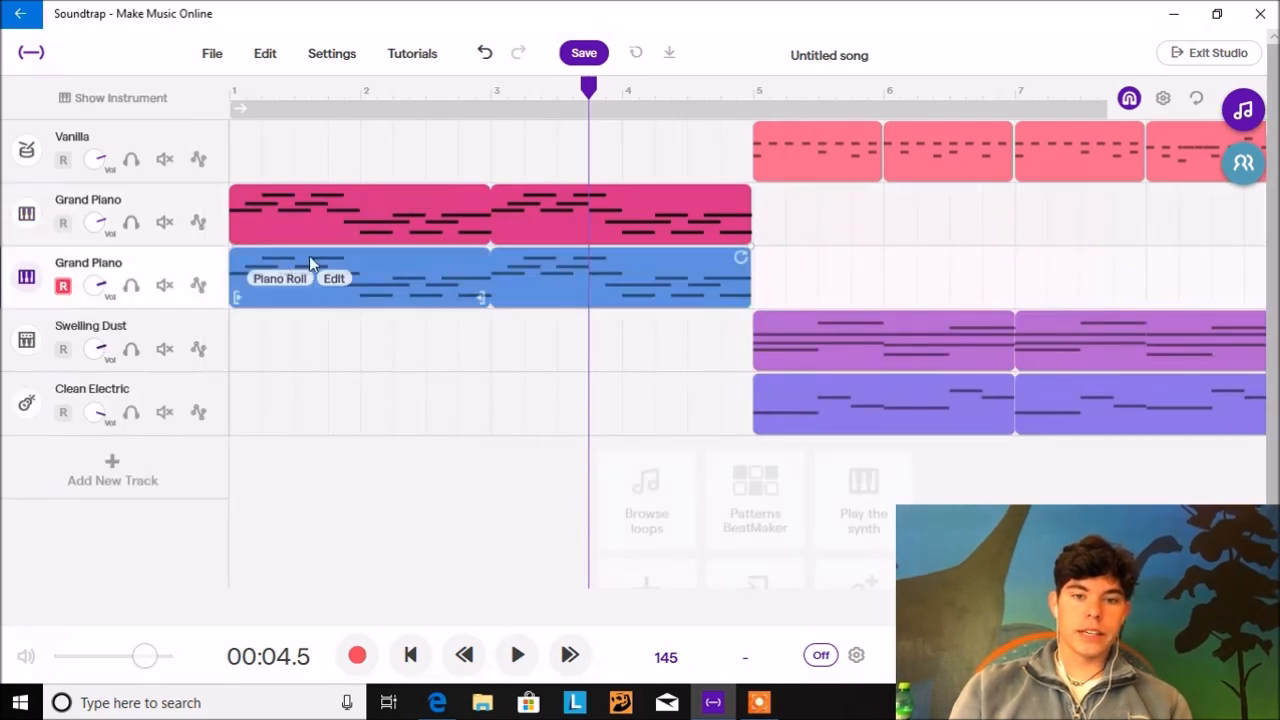
left_click_drag(397, 237, 916, 183)
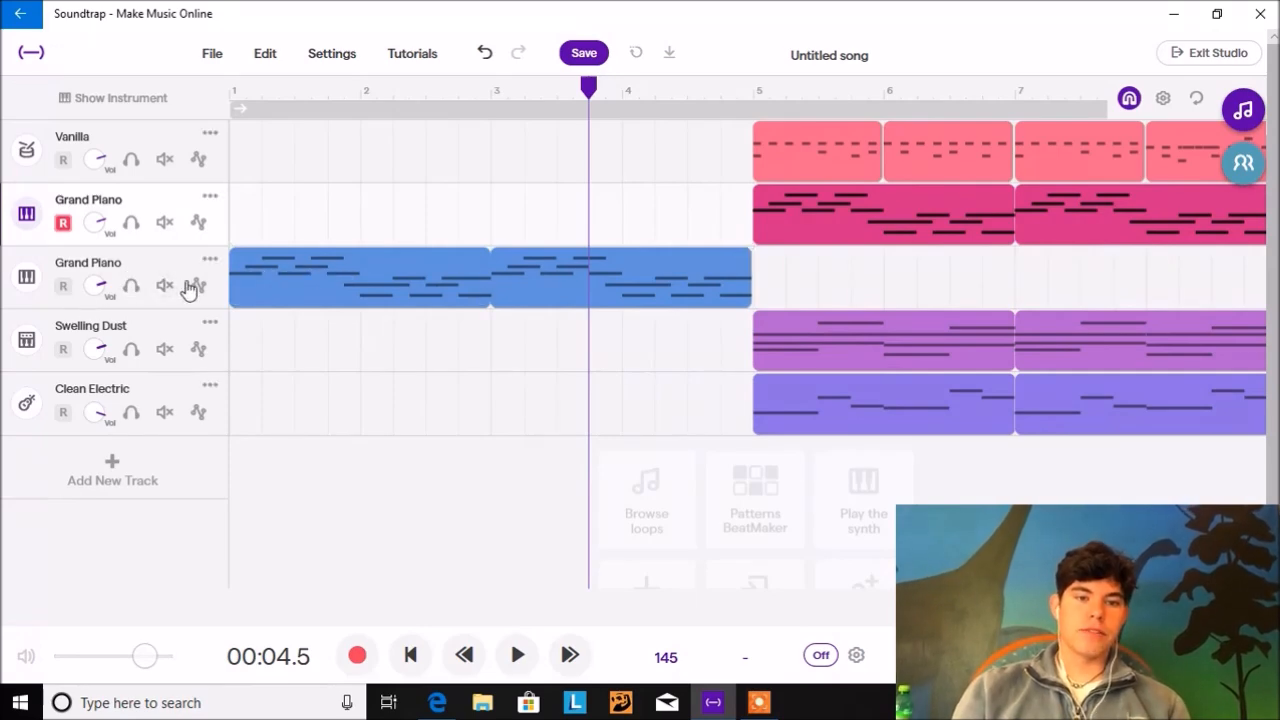
Add a Delay effect to the duplicated Grand Piano intro track and close its instrument settings
left_click(30, 278)
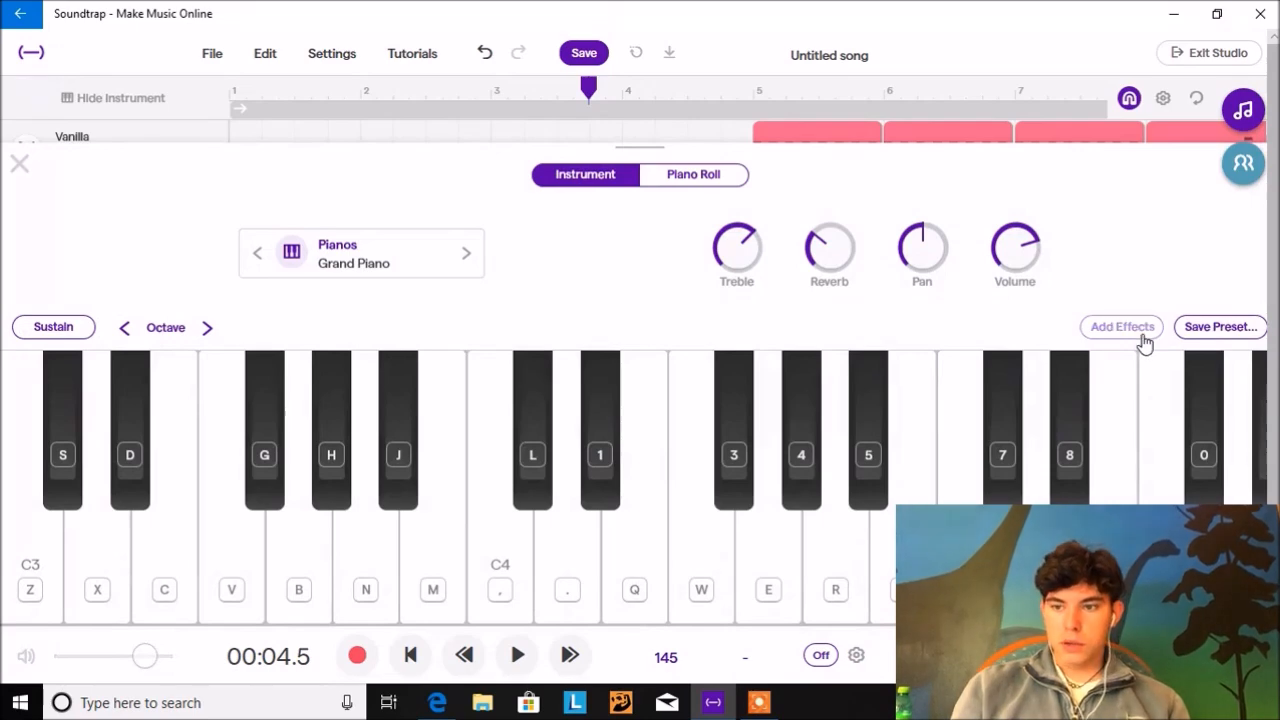
left_click(1143, 332)
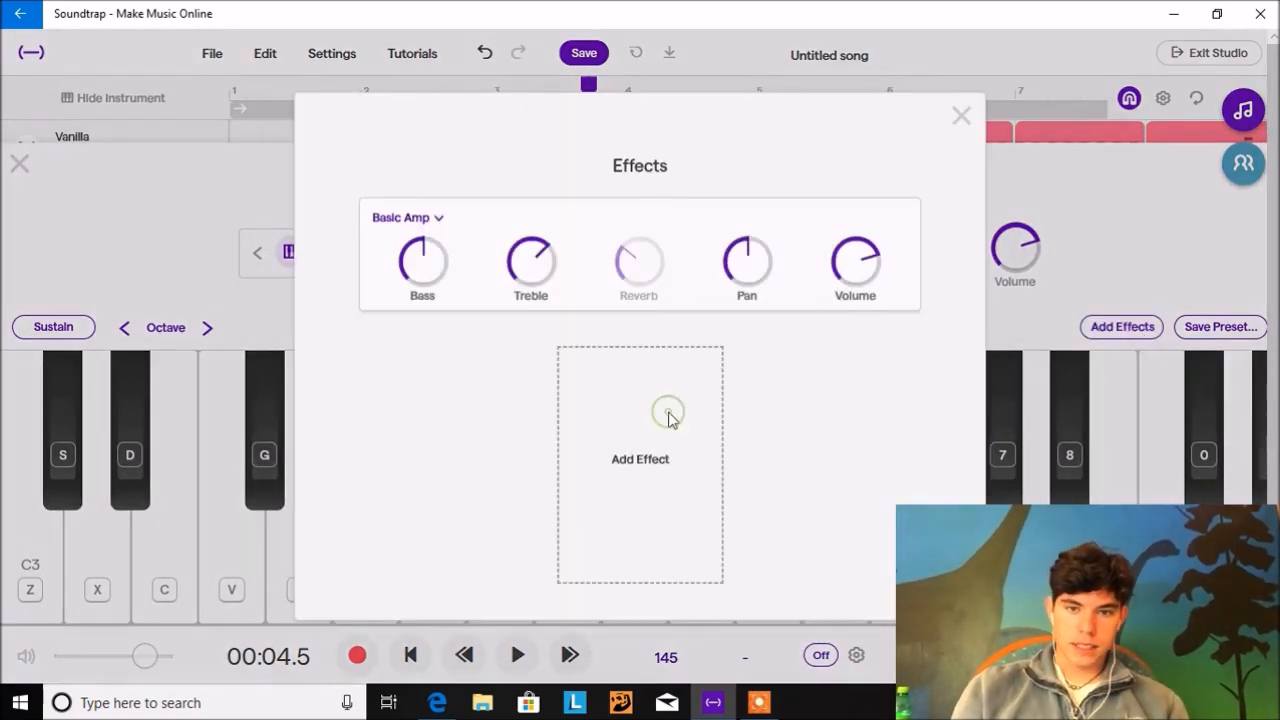
left_click(670, 418)
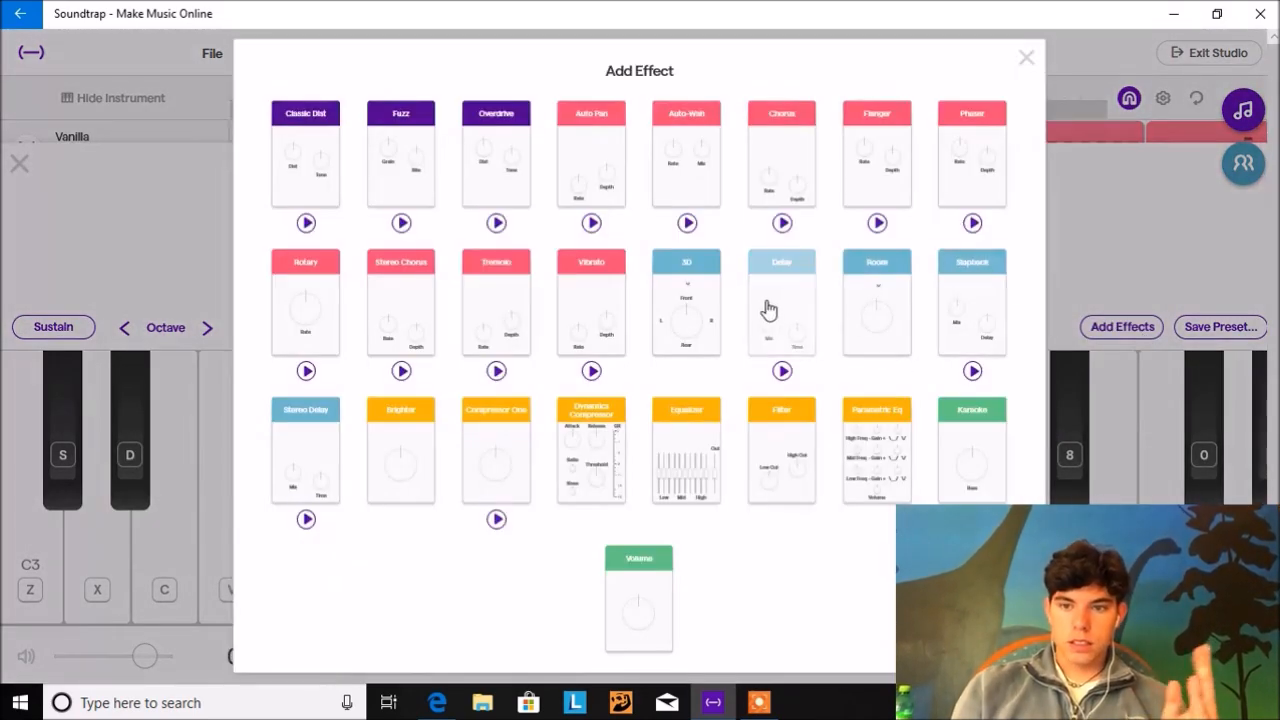
left_click(792, 302)
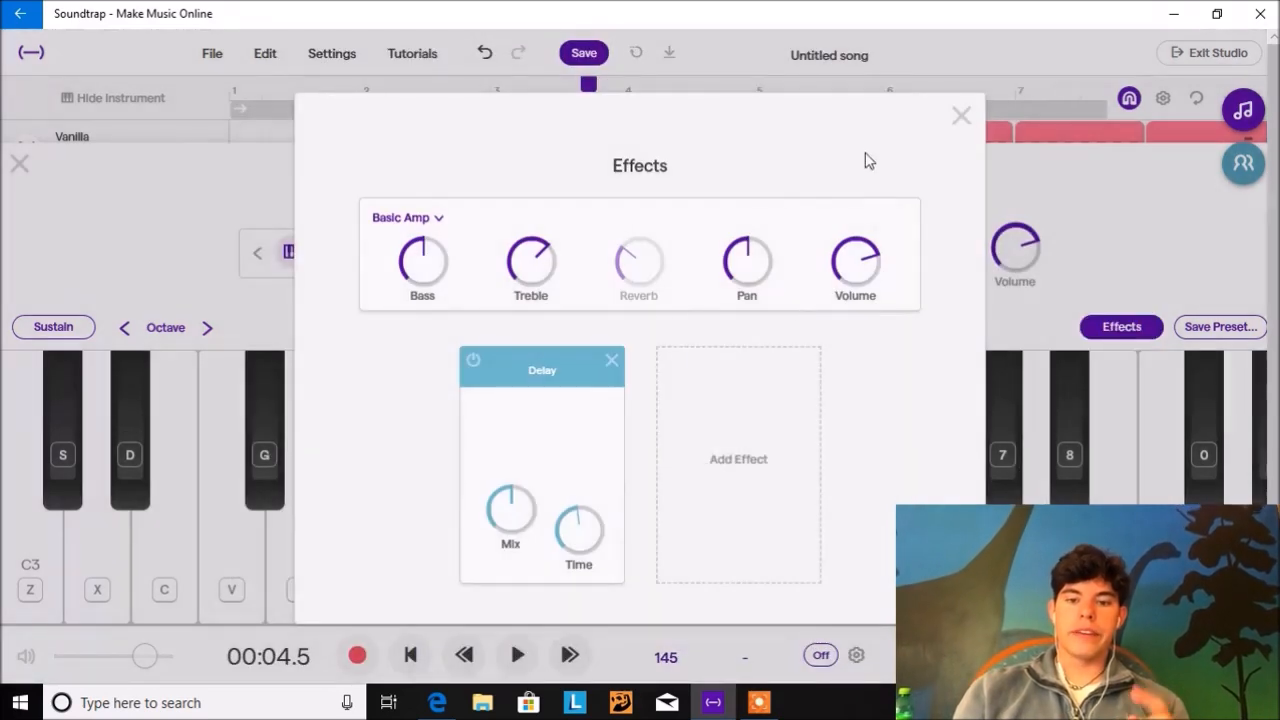
left_click(960, 117)
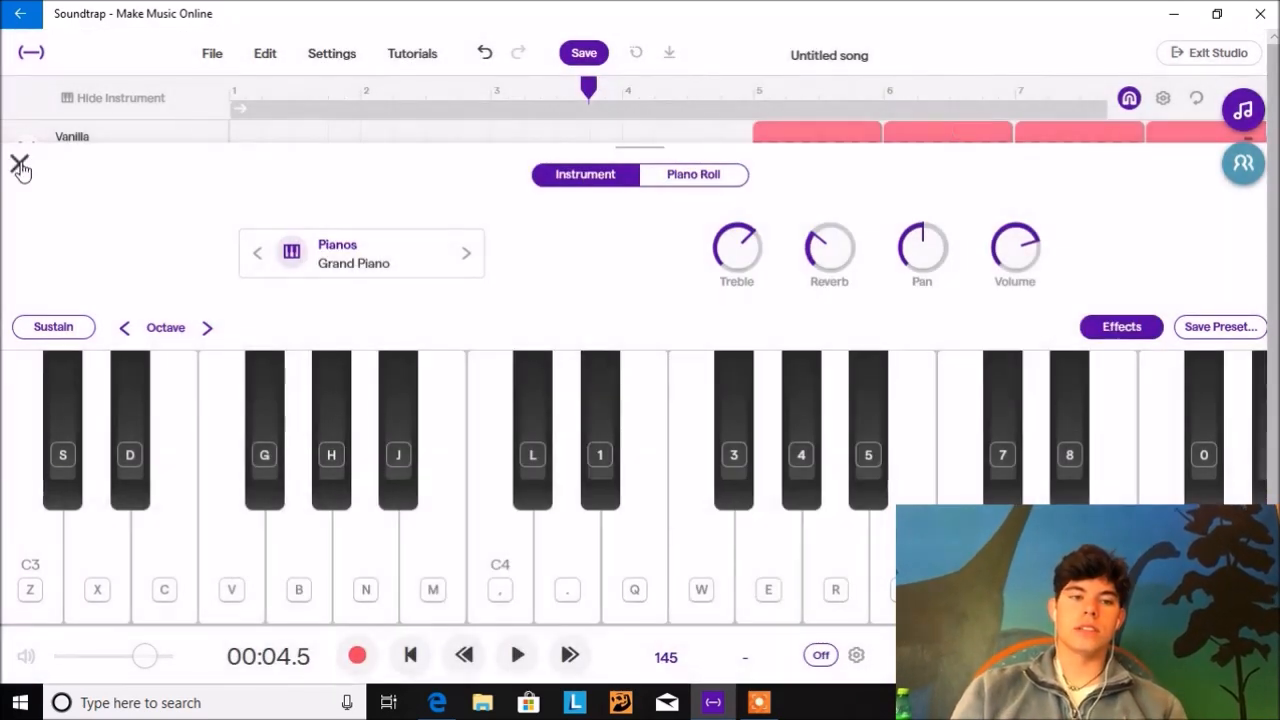
left_click(20, 166)
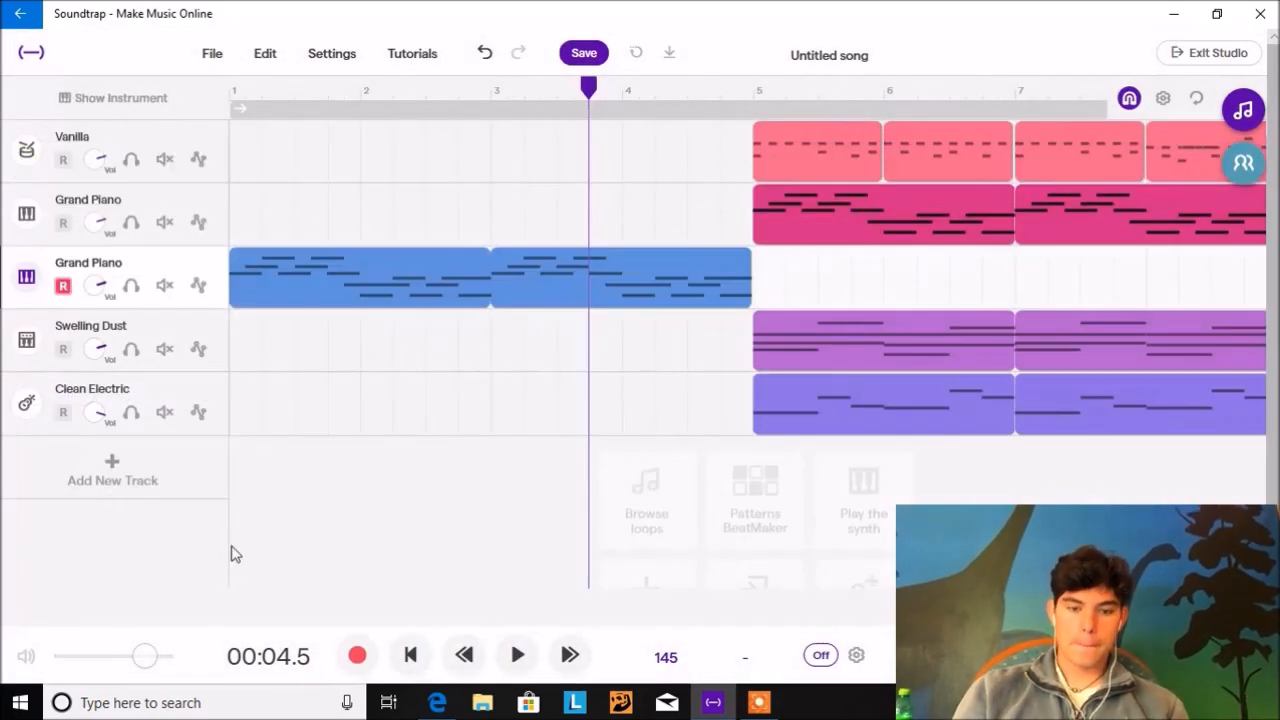
Play the arrangement from the start through the delayed piano intro into bar 6
left_click(423, 661)
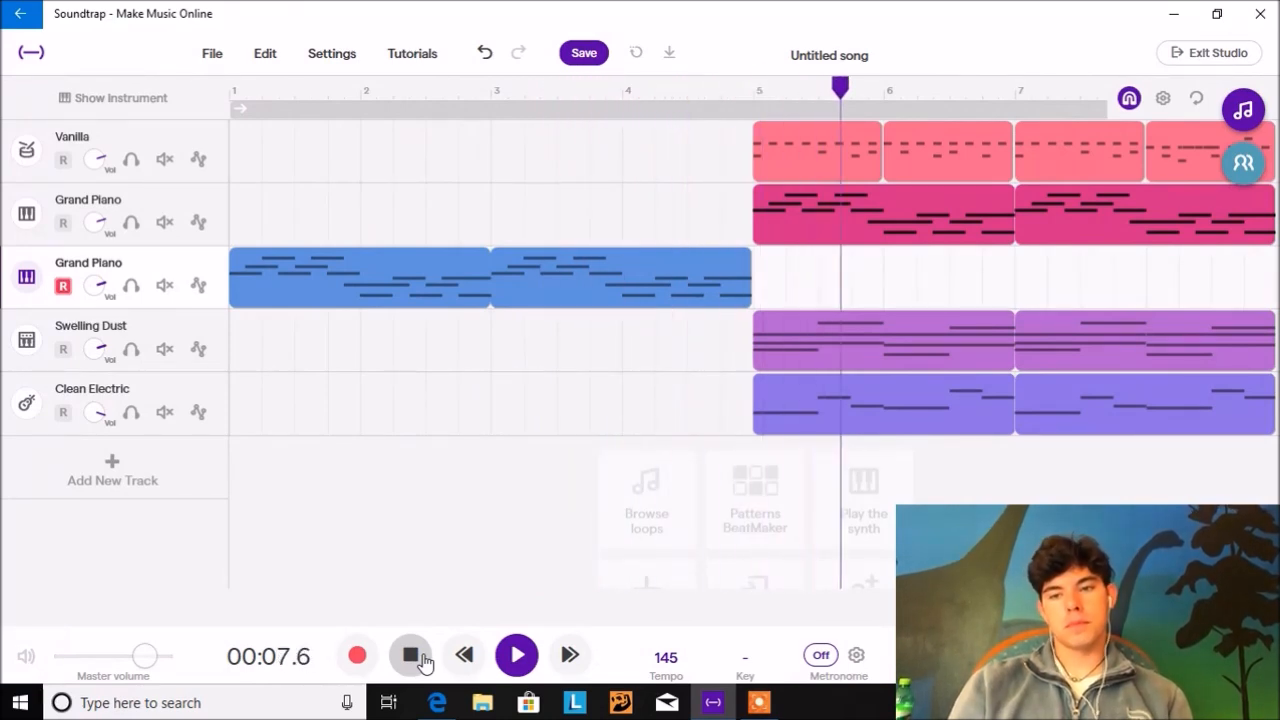
left_click(424, 662)
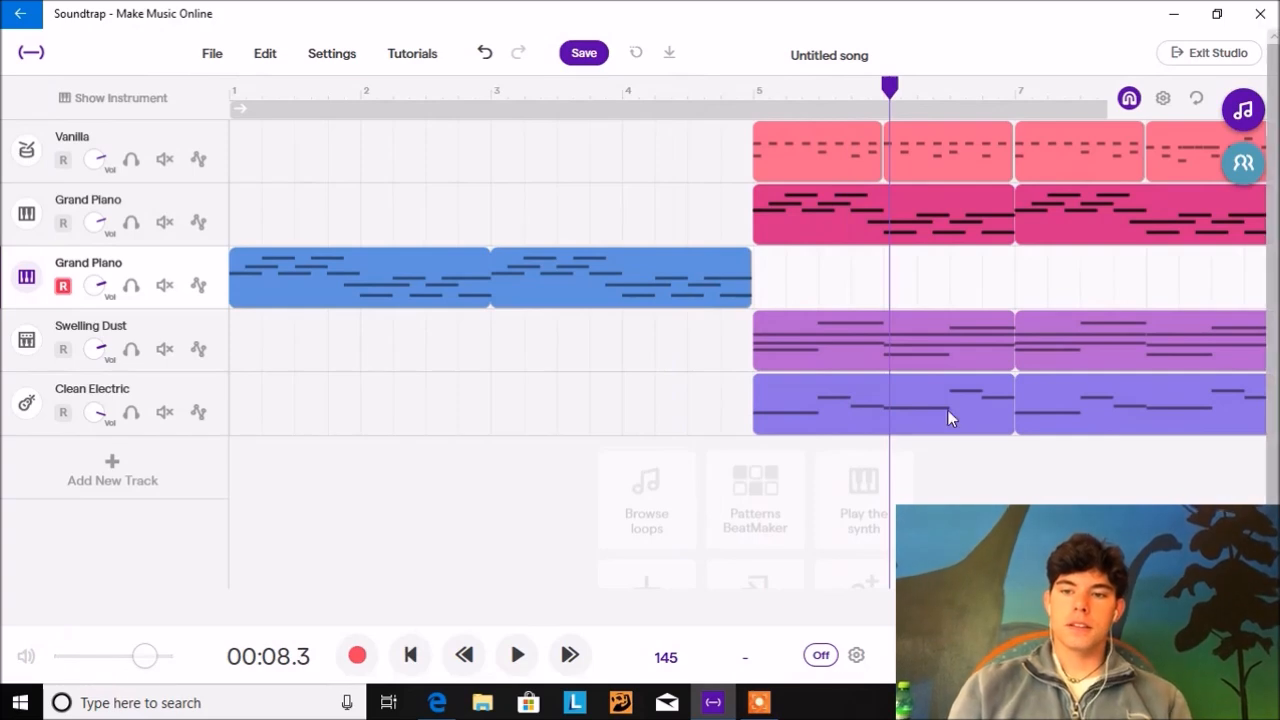
mouse_move(843, 428)
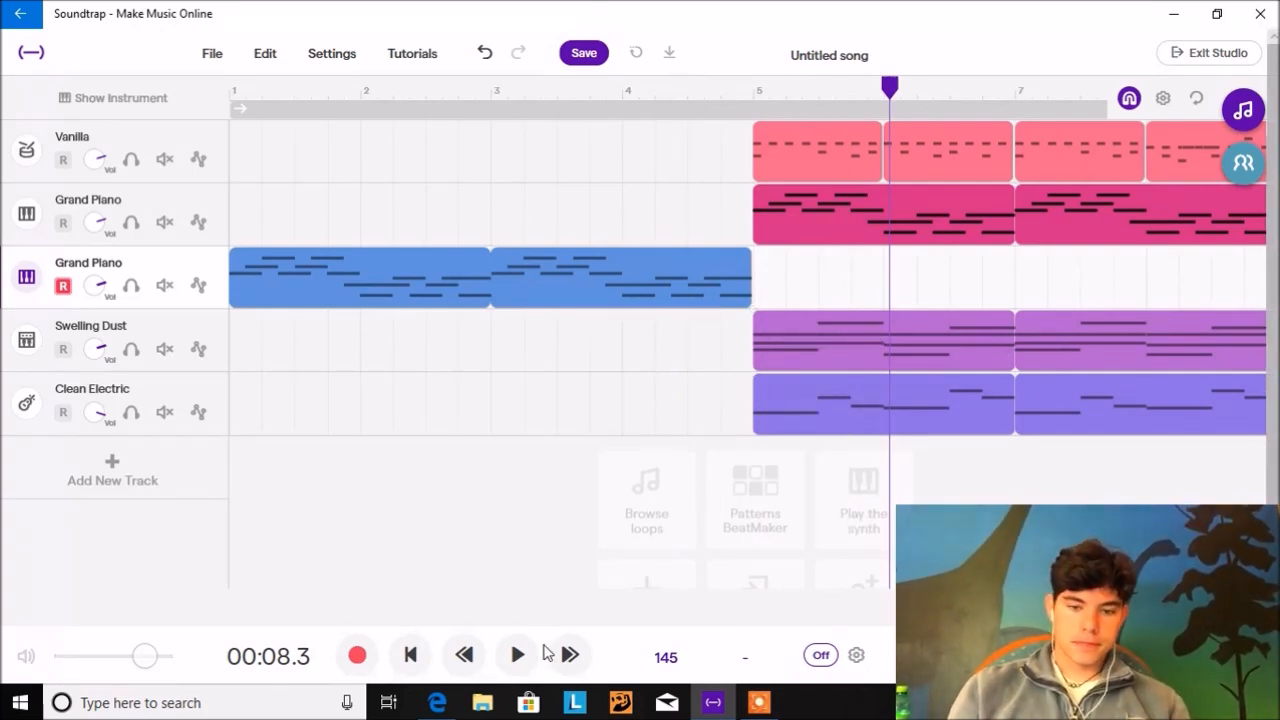
Copy all Vanilla, Grand Piano, Swelling Dust and Clean Electric regions of bars 5 to 8 to bar 9
left_click(1216, 601)
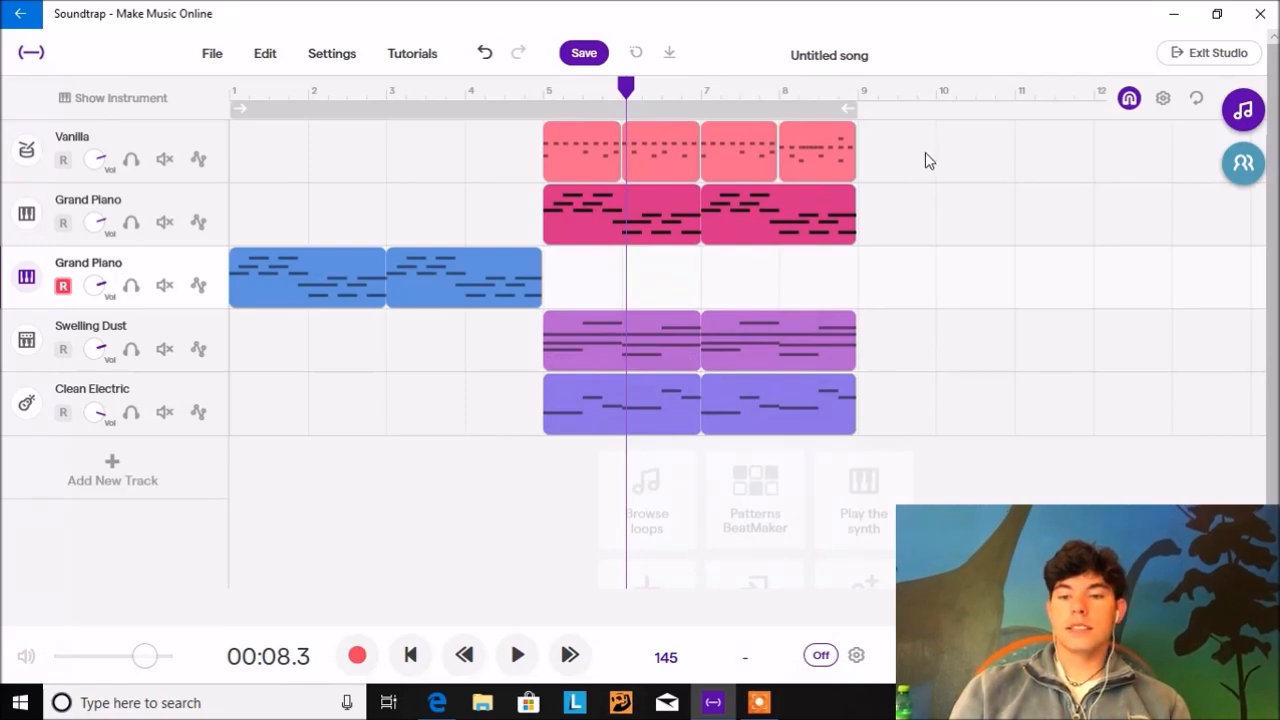
left_click_drag(922, 152, 587, 425)
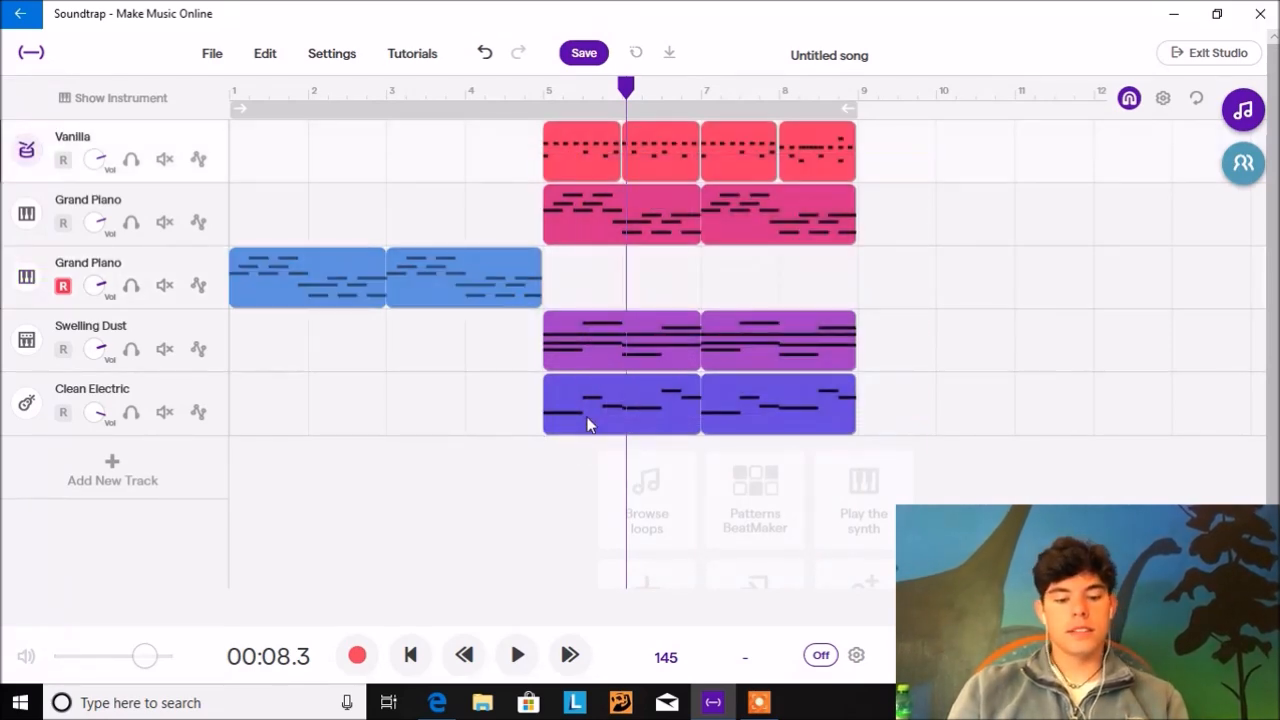
left_click(860, 94)
key("ctrl+d")
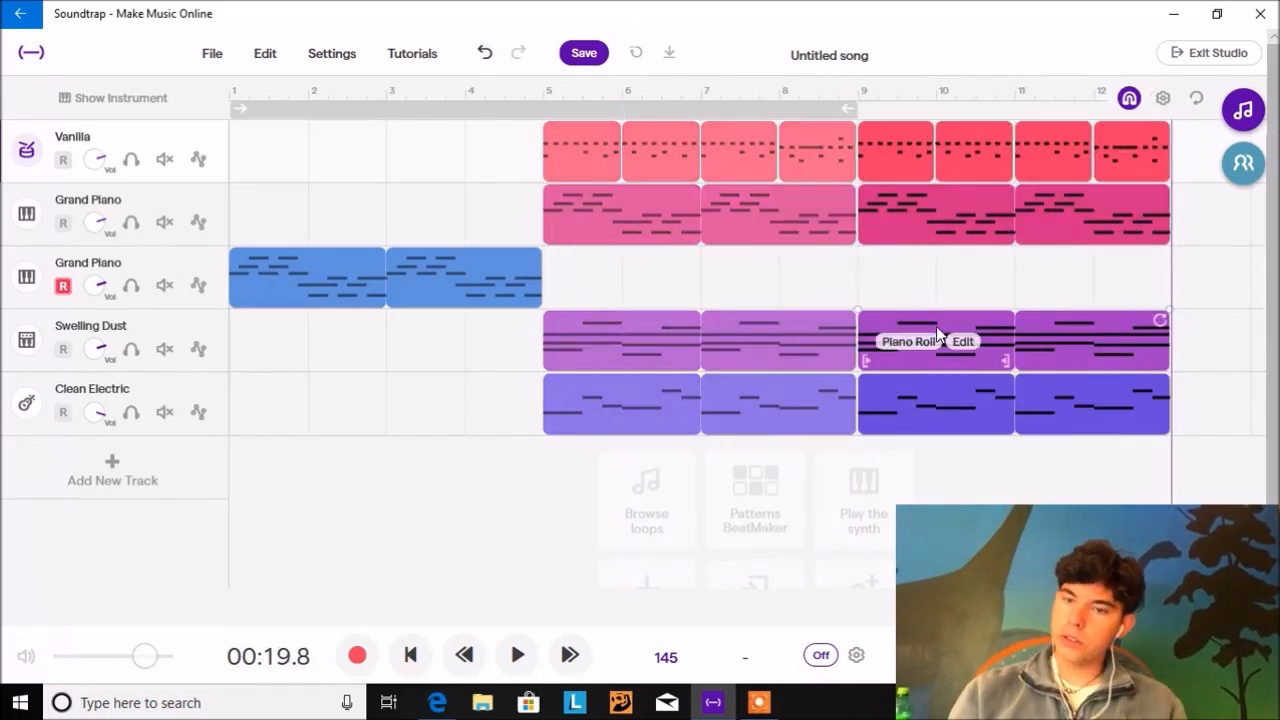
Copy the Swelling Dust chord region from bar 9 onto the original Grand Piano track at bar 13
left_click(569, 654)
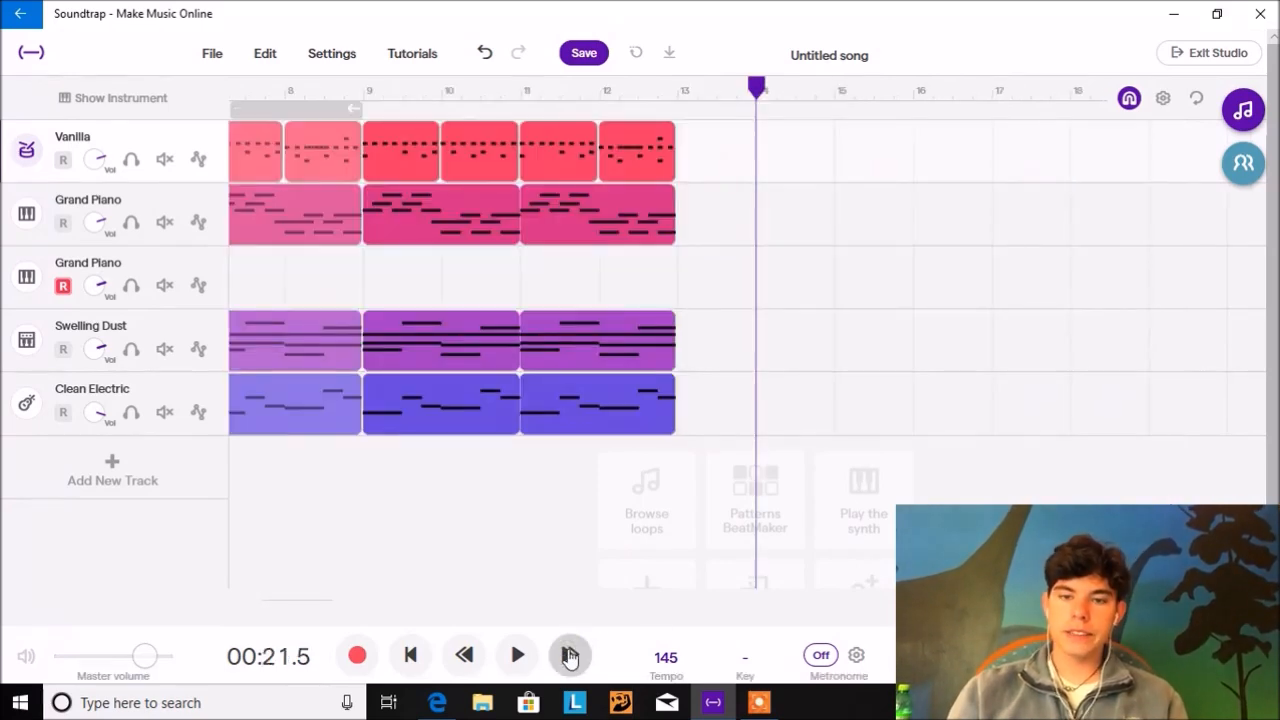
left_click(665, 323)
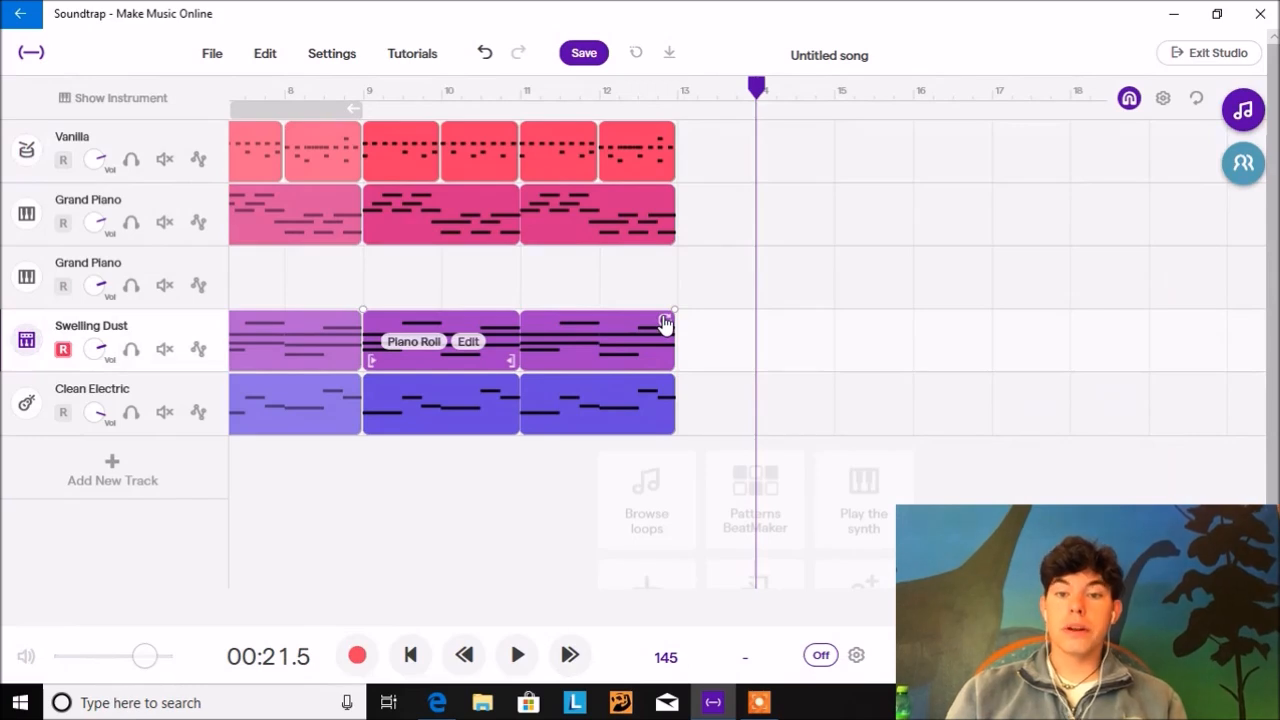
left_click(757, 266)
left_click(618, 348)
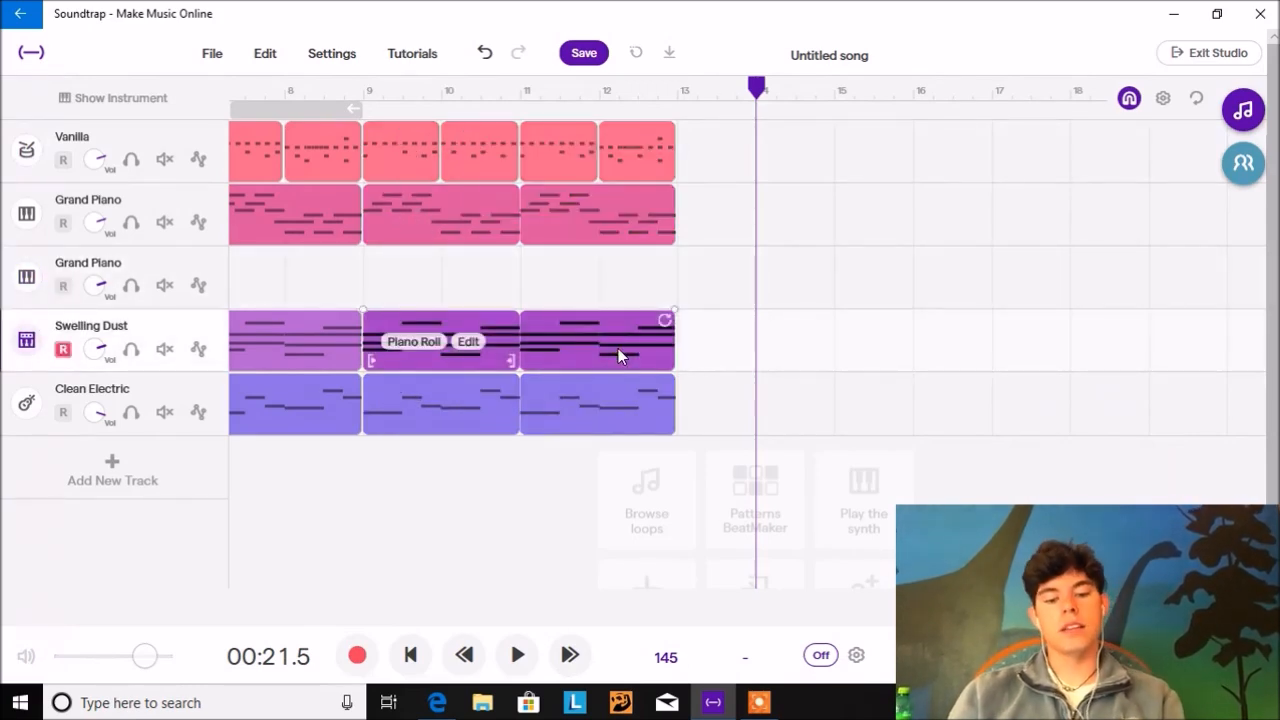
left_click(679, 100)
left_click(686, 236)
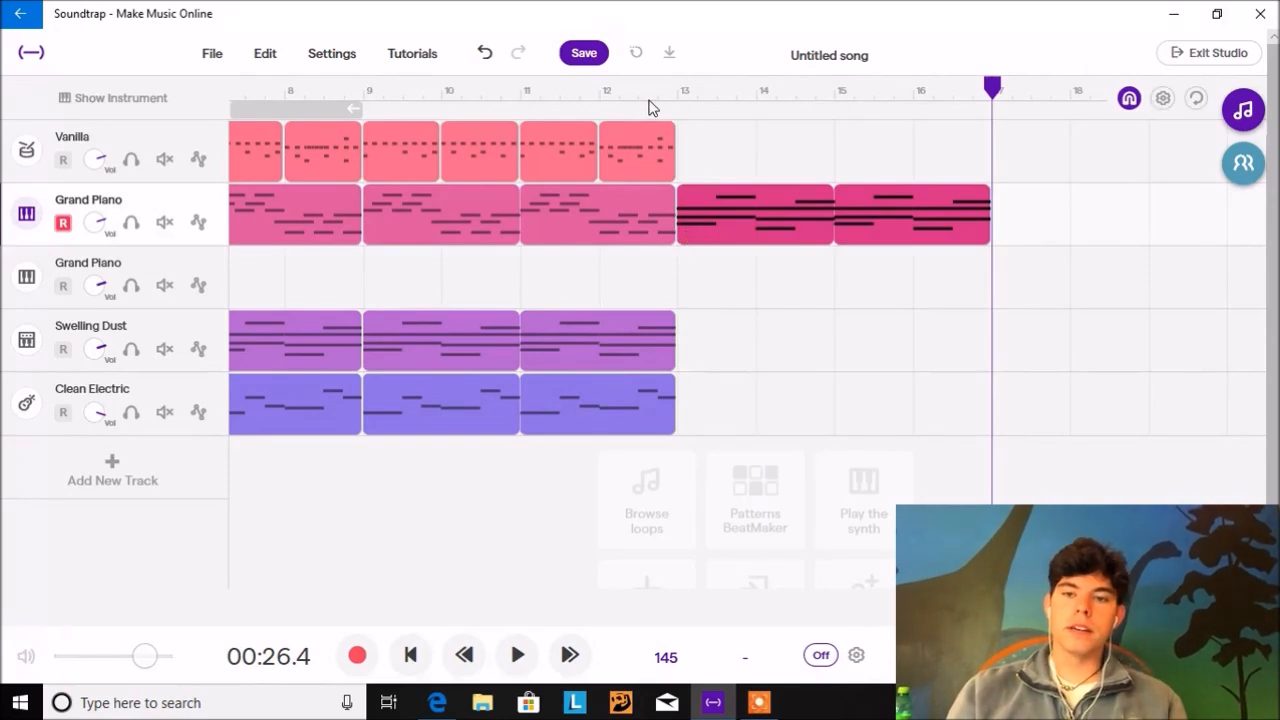
Play from the end of bar 12 through the Grand Piano chords into bar 16
left_click(648, 100)
key("space")
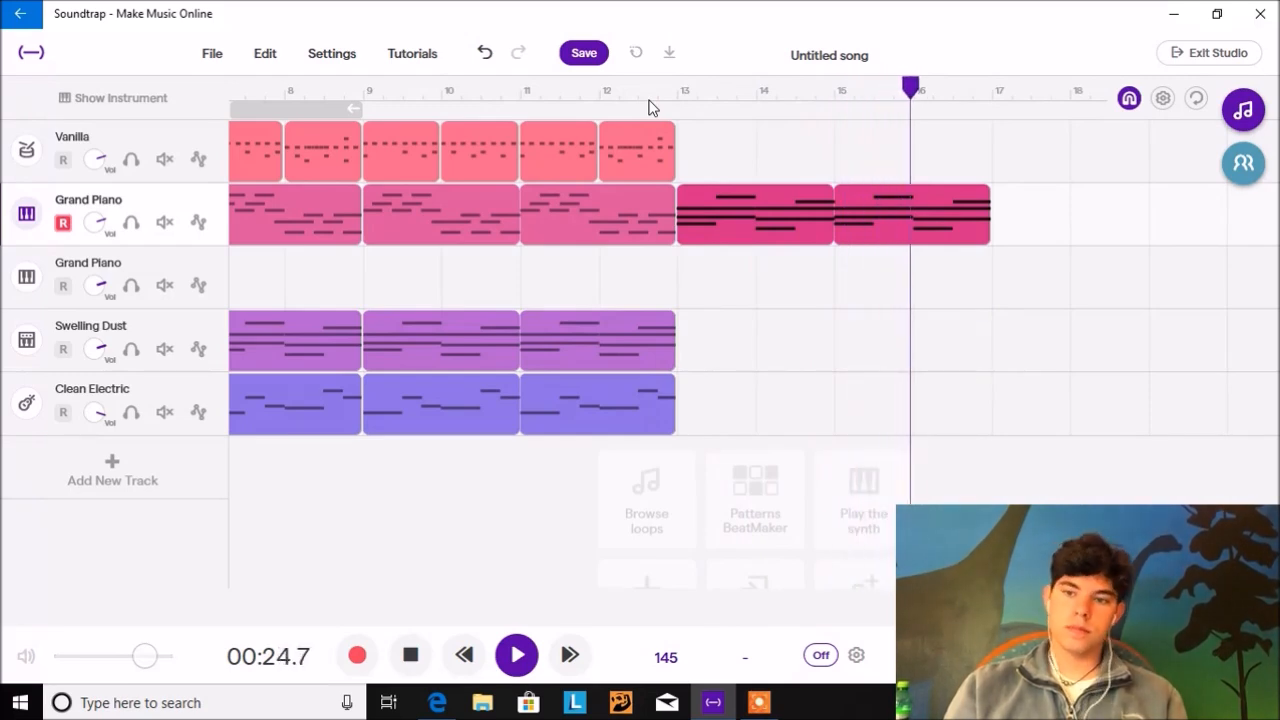
key("space")
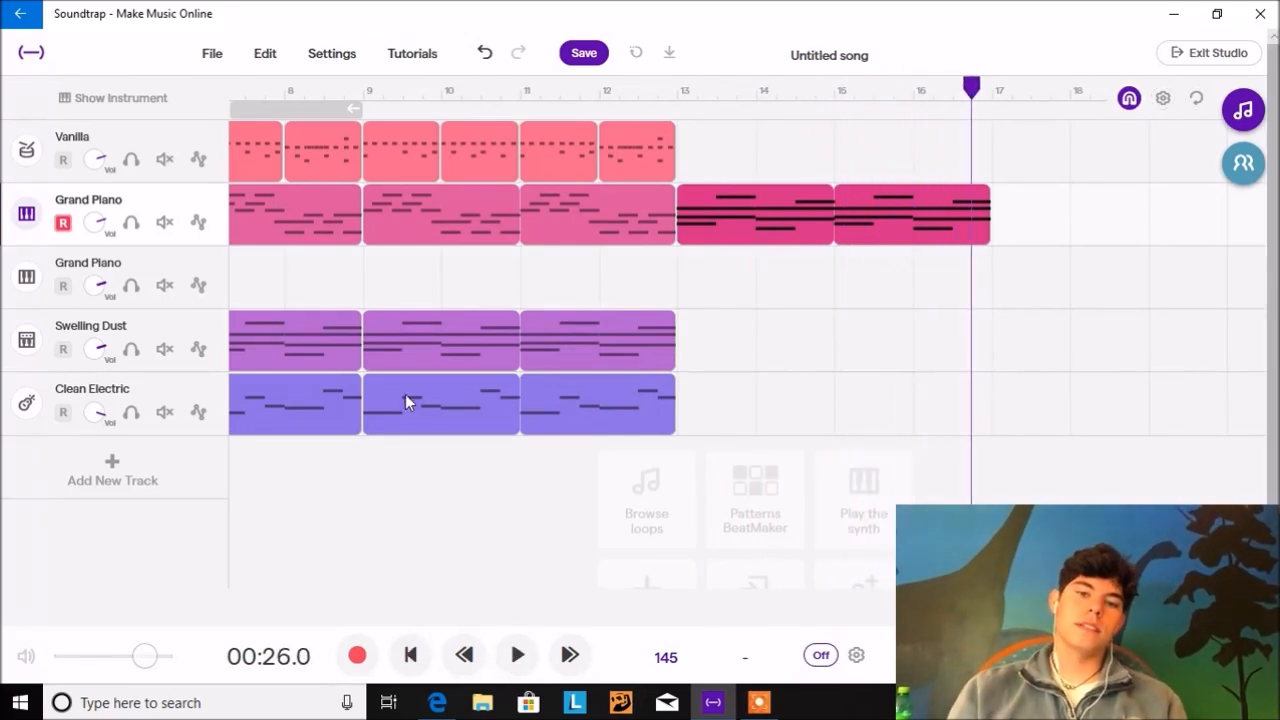
left_click(491, 356)
key("ctrl+v")
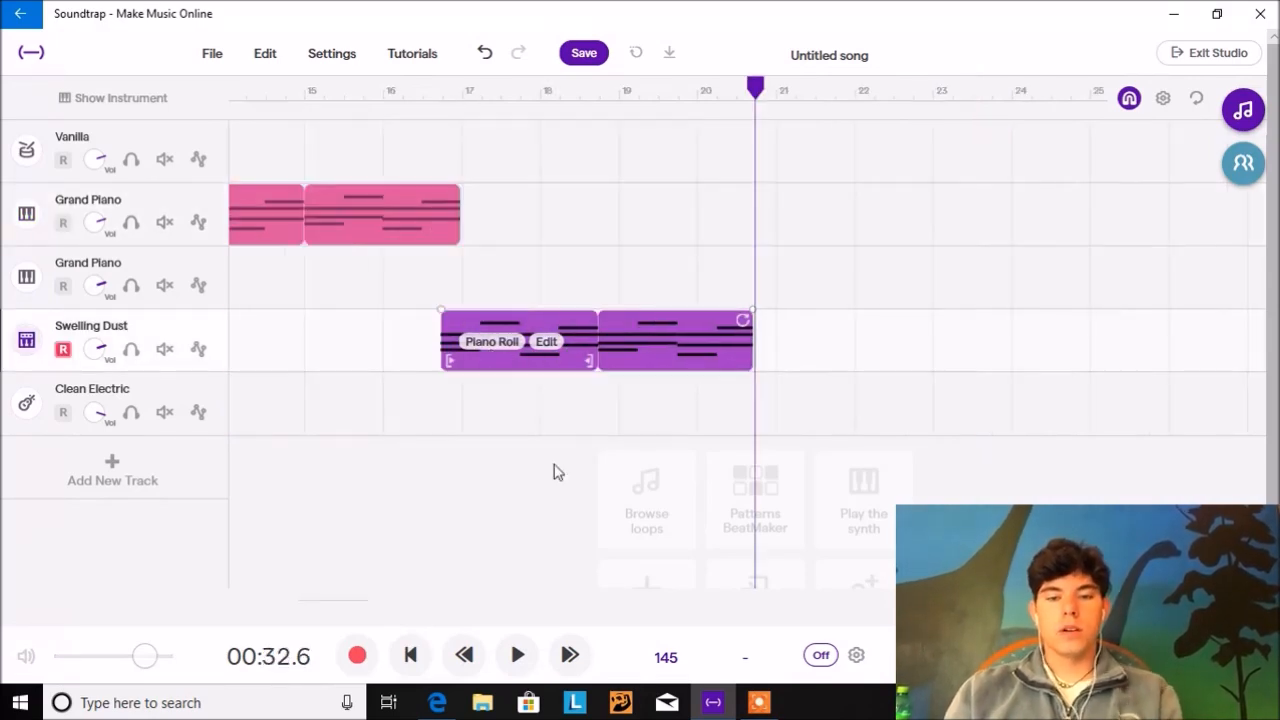
key("Delete")
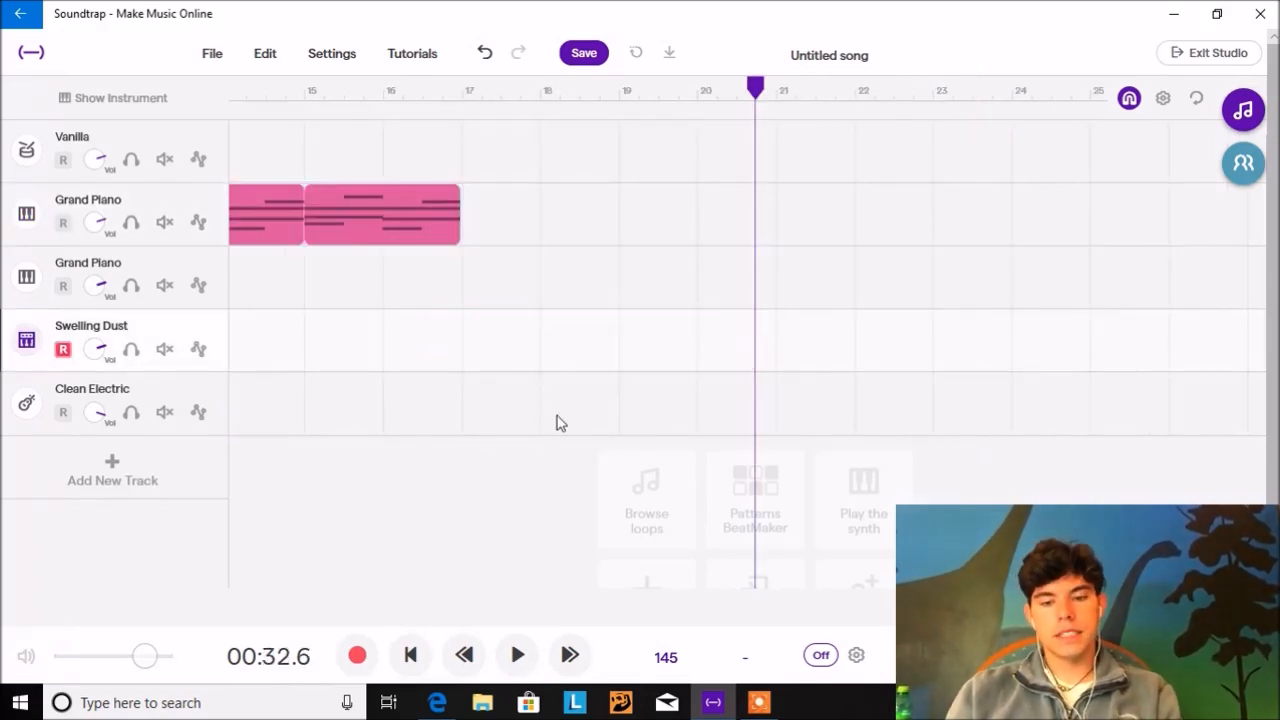
Delete the Swelling Dust region at bars 9 to 12 and extend the loop of the bar 5 region up to bar 13
left_click(465, 654)
left_click(465, 654)
left_click(465, 654)
left_click(465, 654)
left_click(465, 654)
left_click(465, 654)
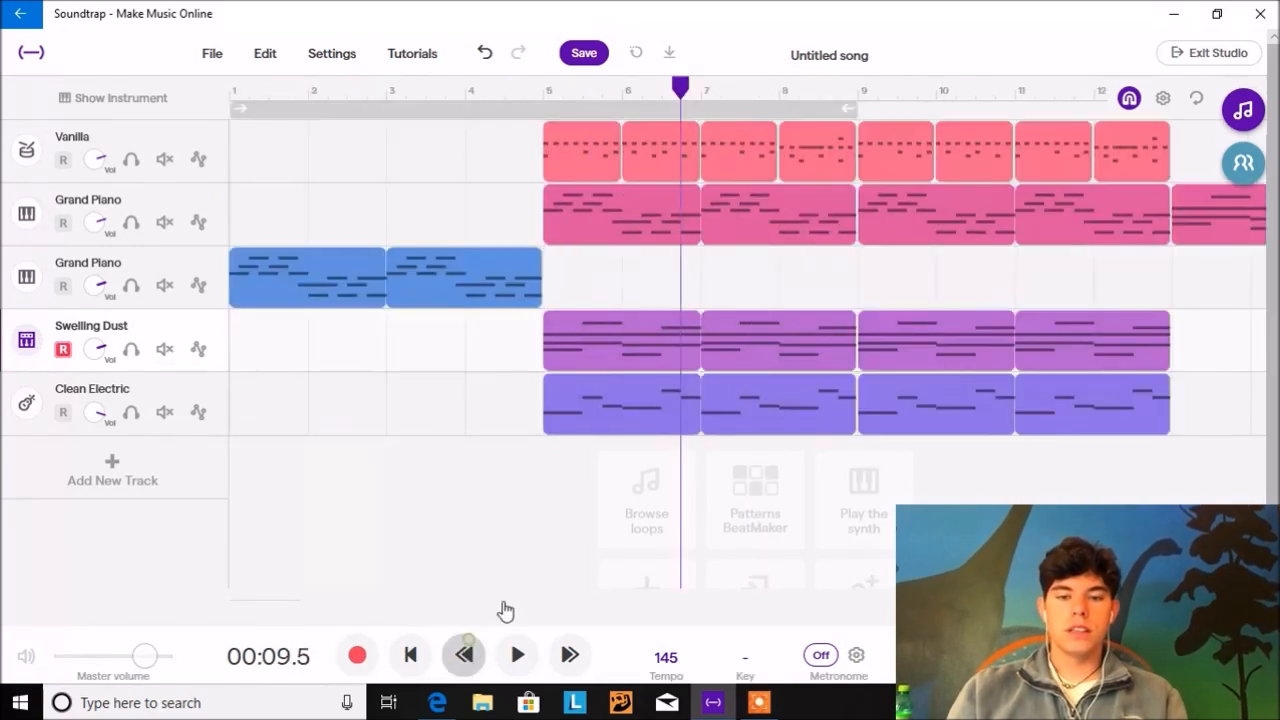
left_click(948, 363)
key("Delete")
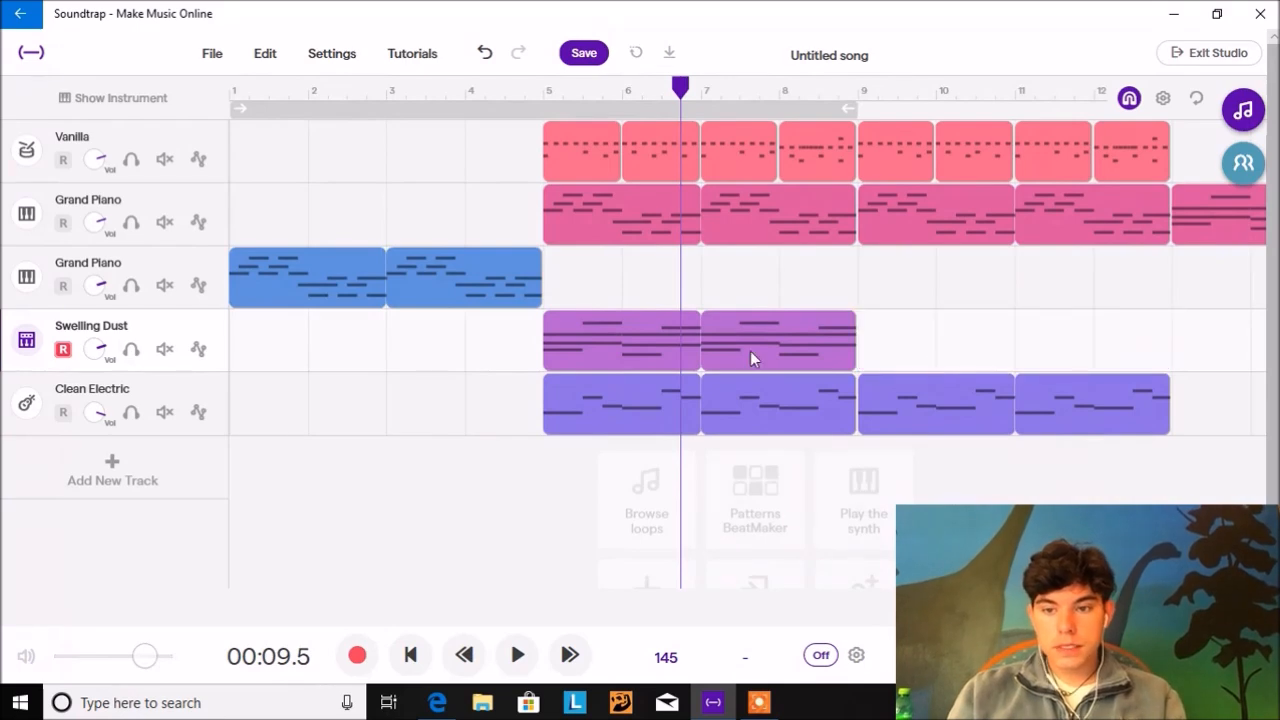
left_click_drag(847, 327, 1158, 330)
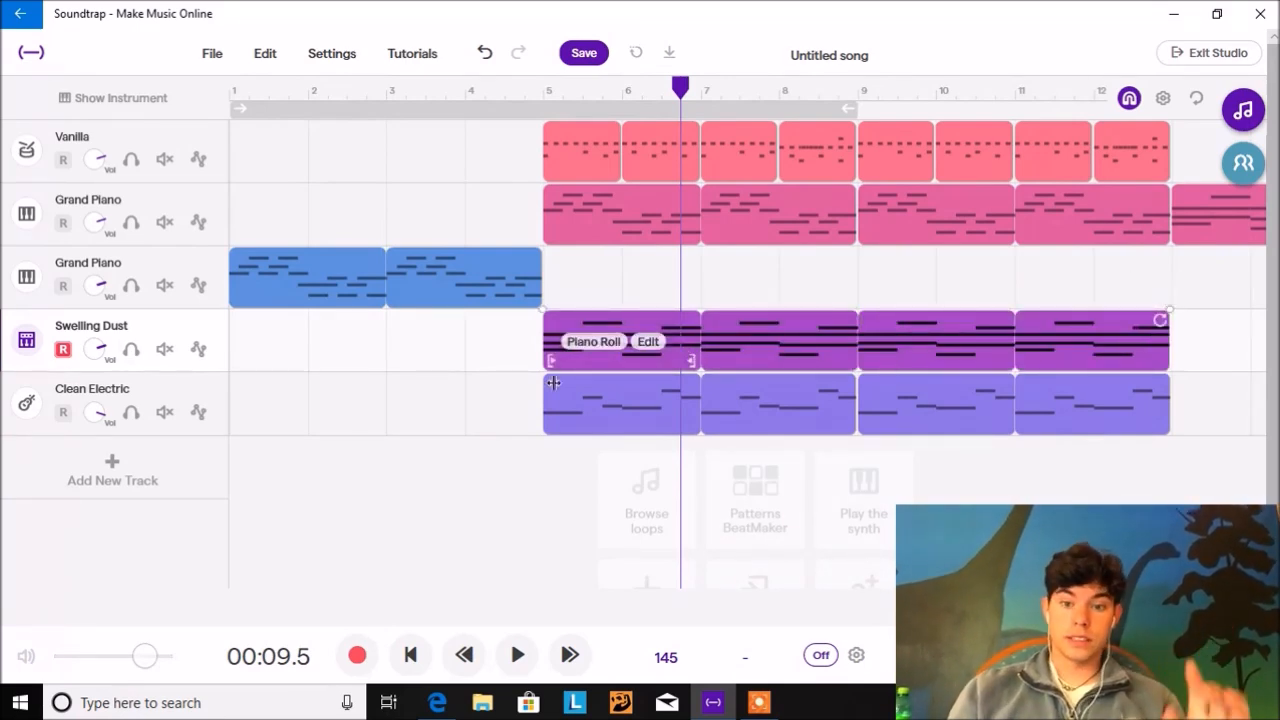
Open the Swelling Dust piano roll, try to shift all of its notes upward and undo the move
left_click(619, 341)
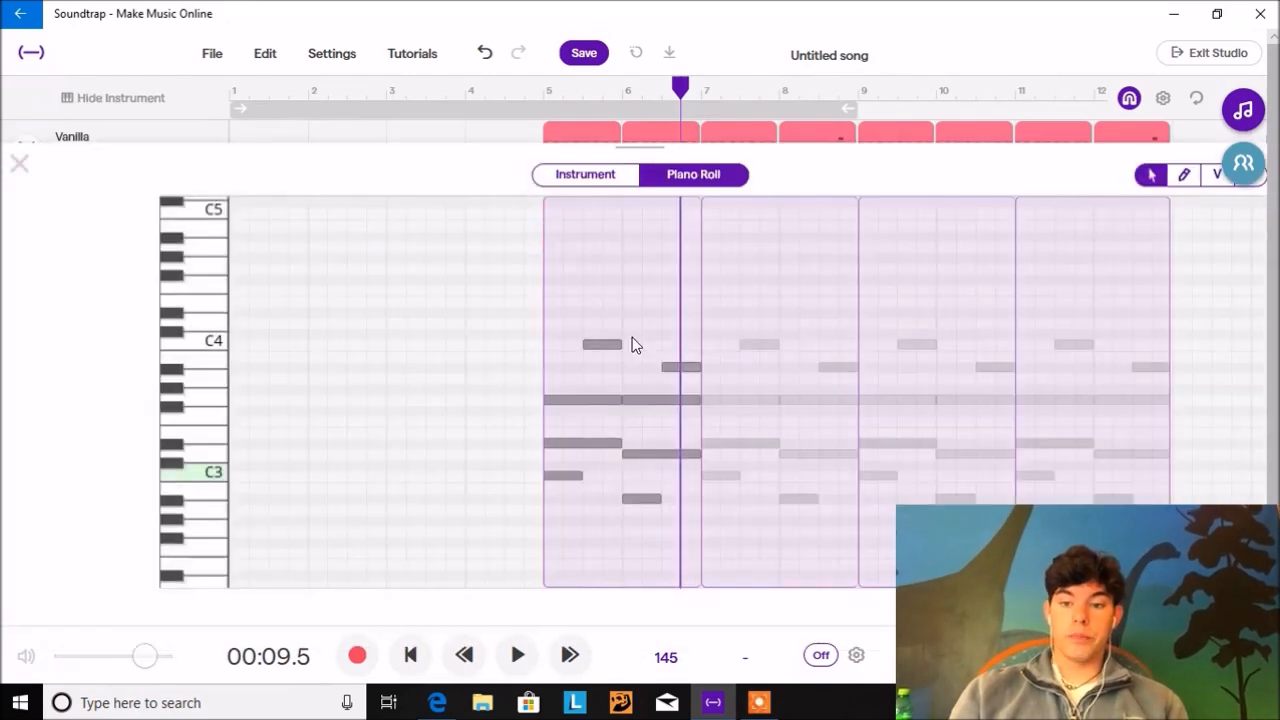
left_click_drag(665, 323, 675, 441)
key("ctrl+a")
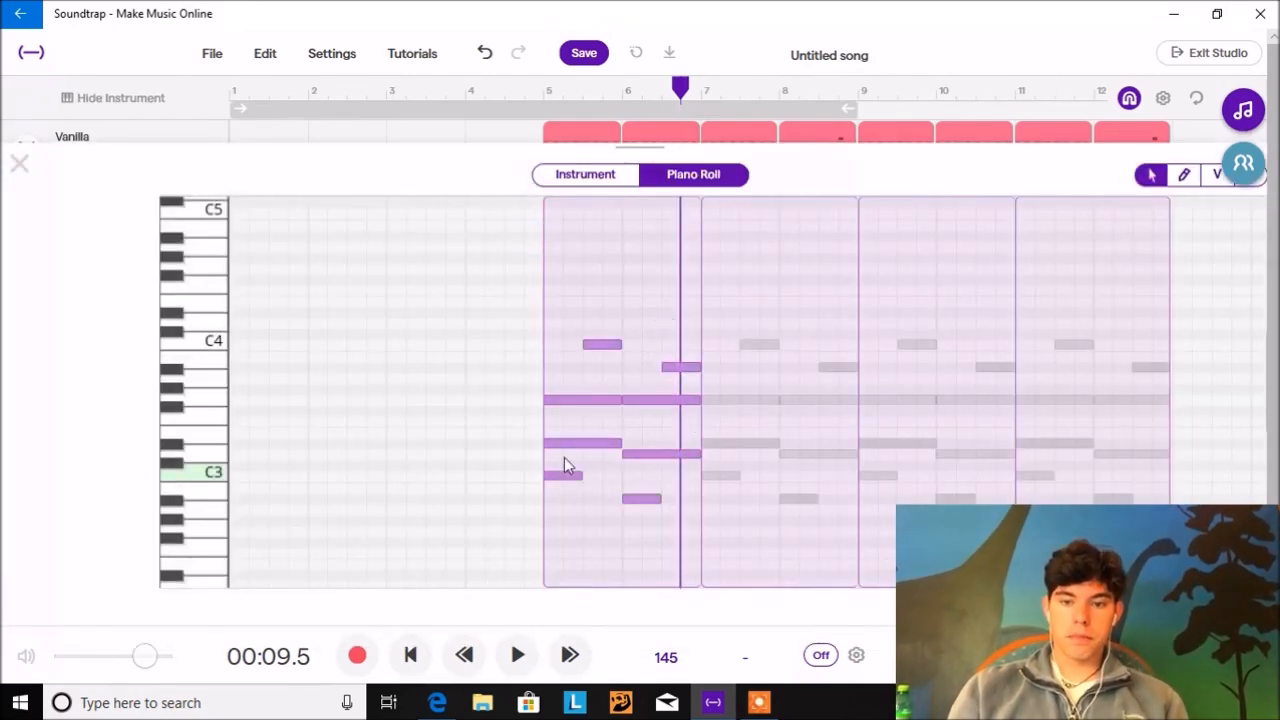
left_click_drag(560, 448, 560, 313)
left_click(484, 52)
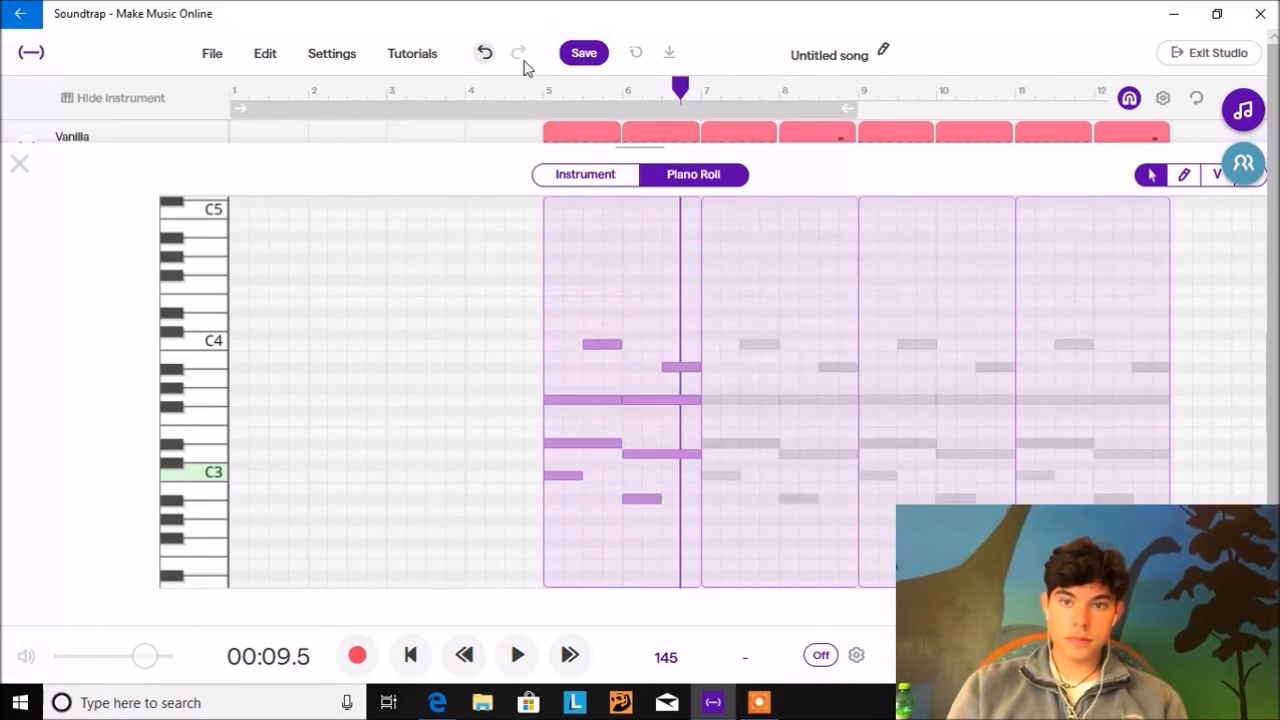
Play the Swelling Dust chords with the other tracks from bar 5 into bar 6 and close the piano roll
left_click(545, 90)
key("space")
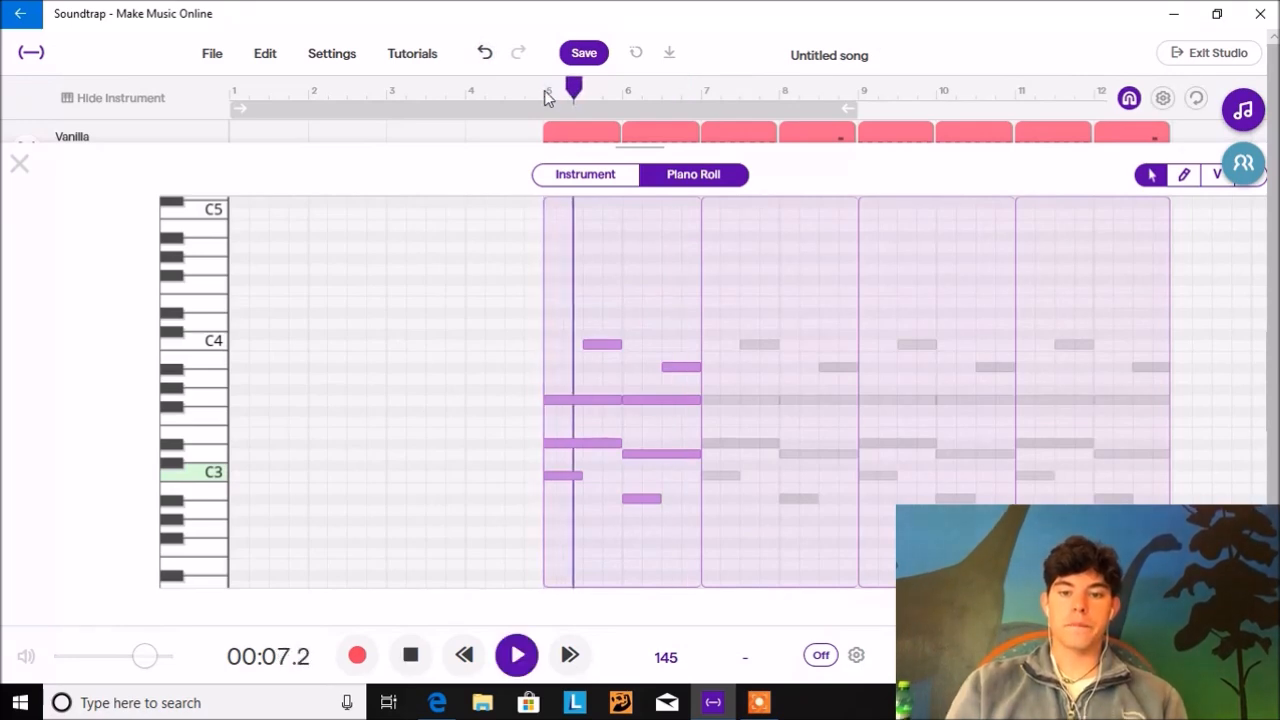
key("space")
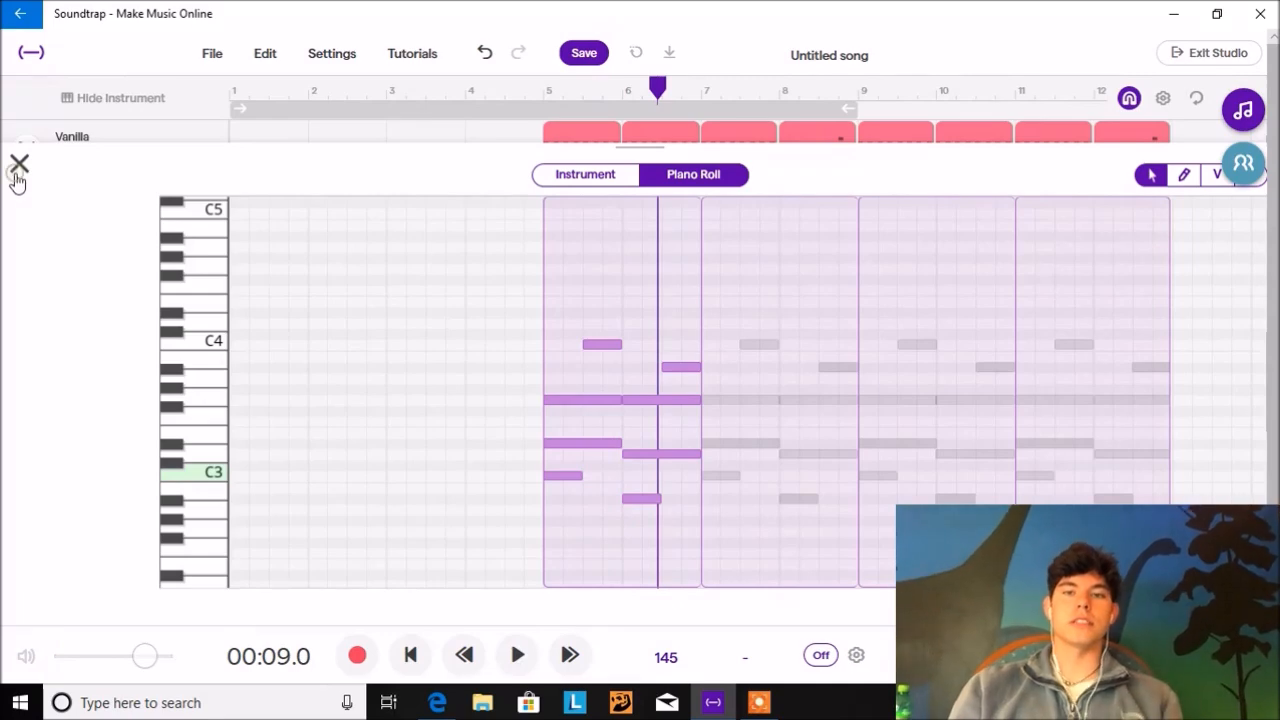
left_click(17, 168)
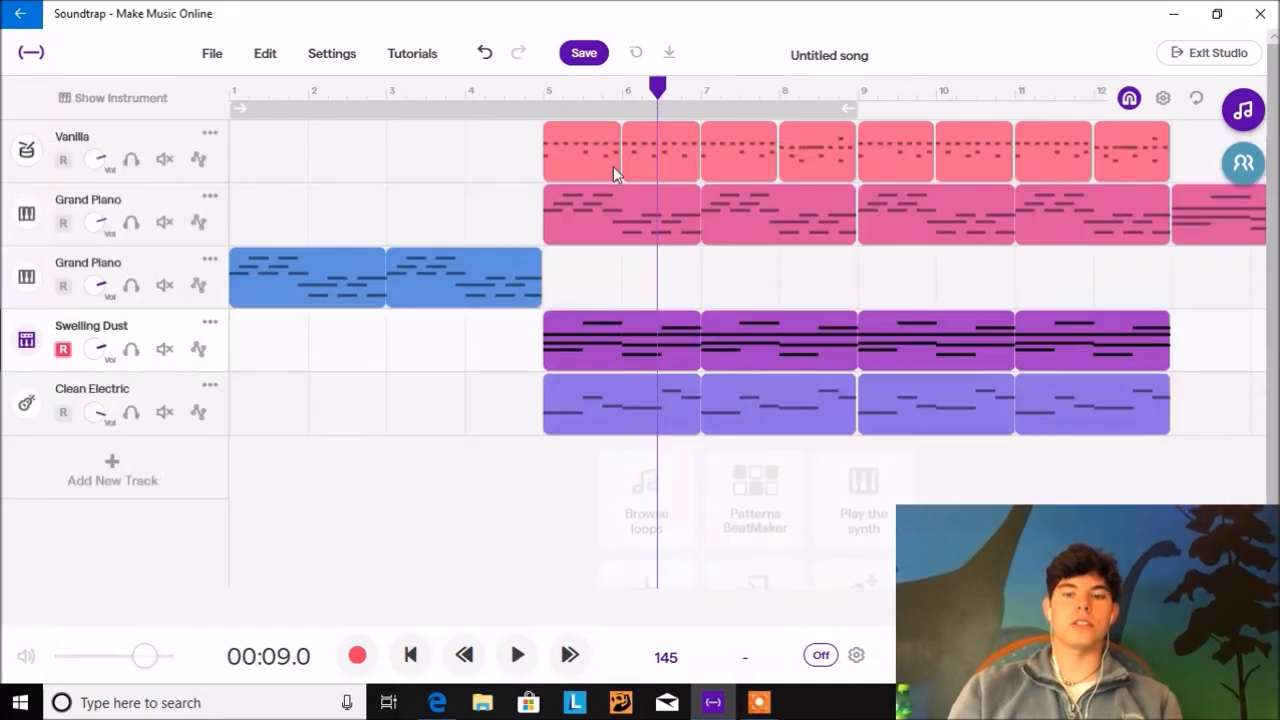
Extend the loop of the Grand Piano chord region starting at bar 13 up to bar 21
left_click(569, 655)
left_click(569, 655)
left_click(569, 655)
left_click(569, 655)
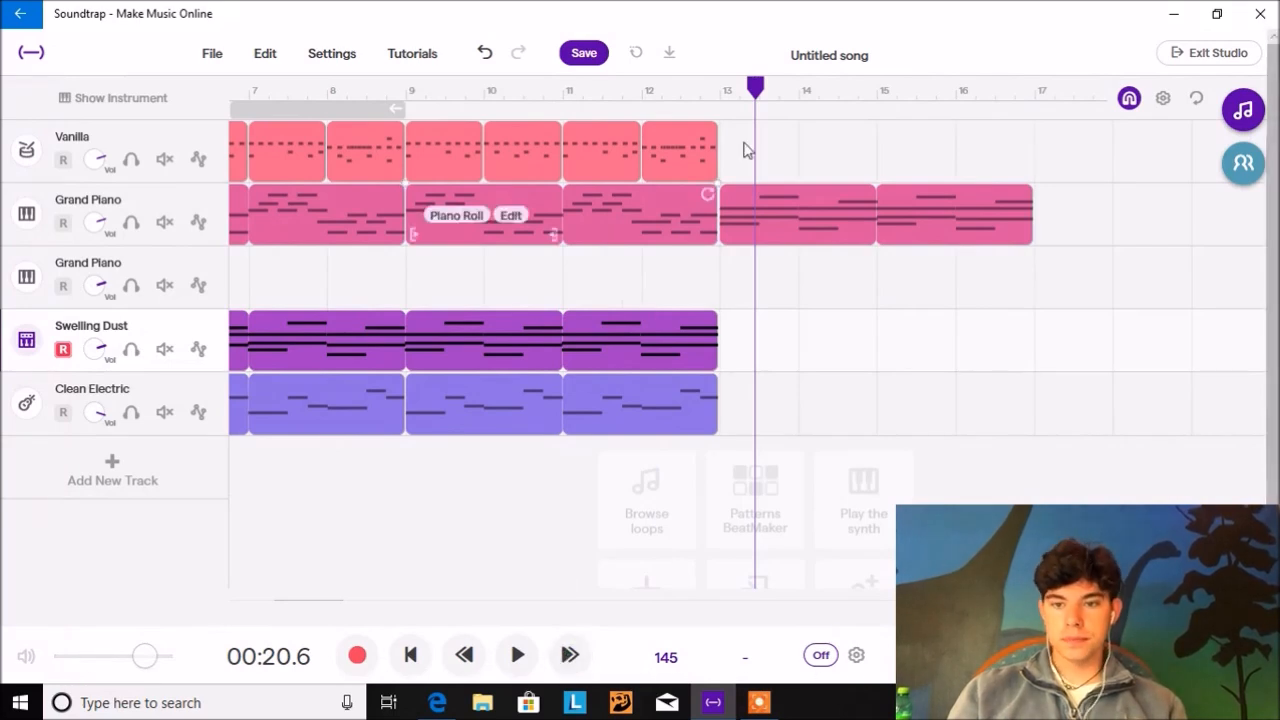
left_click_drag(1024, 206, 1166, 229)
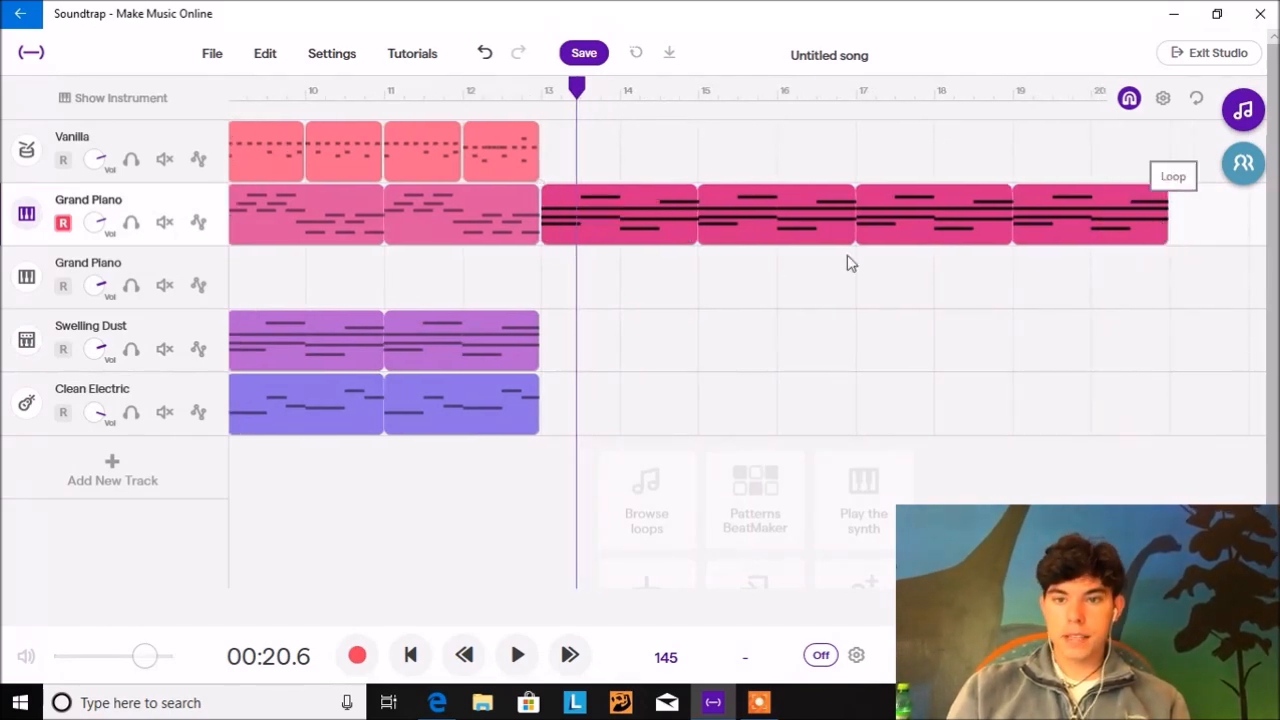
Copy the four Vanilla drum regions at bars 9 to 12 and paste them at bar 13
left_click(550, 176)
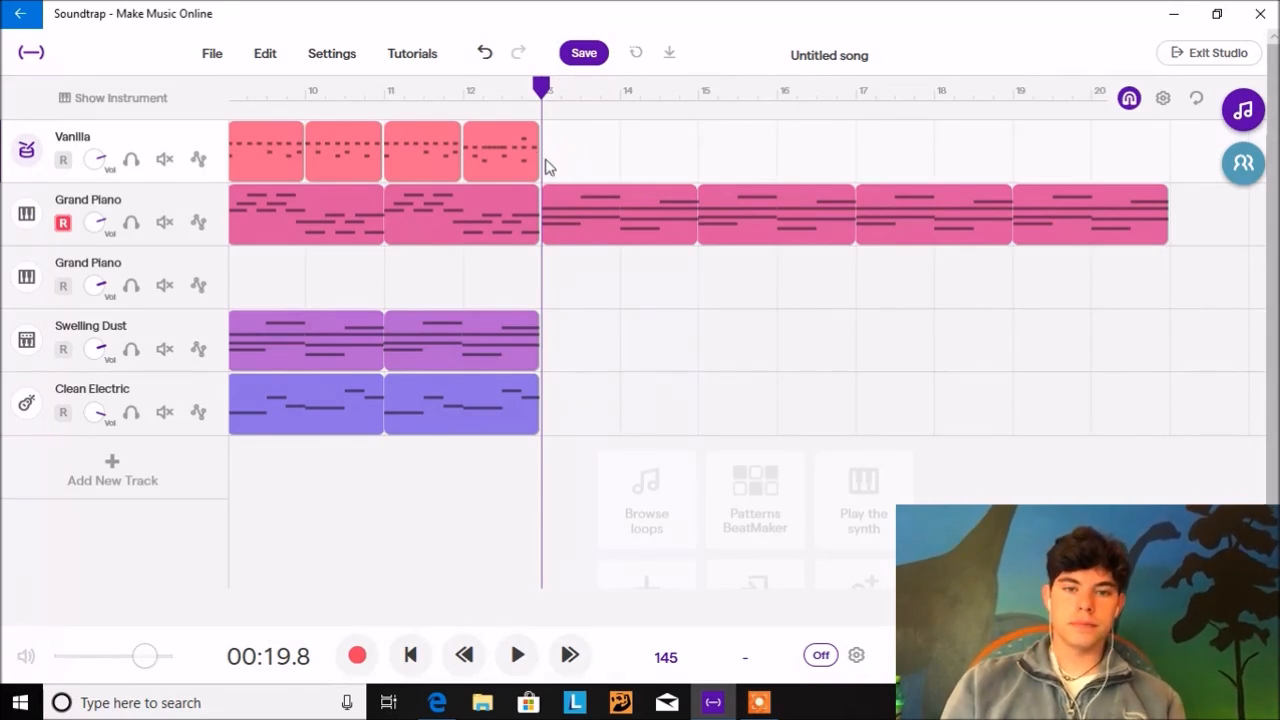
left_click_drag(548, 165, 380, 143)
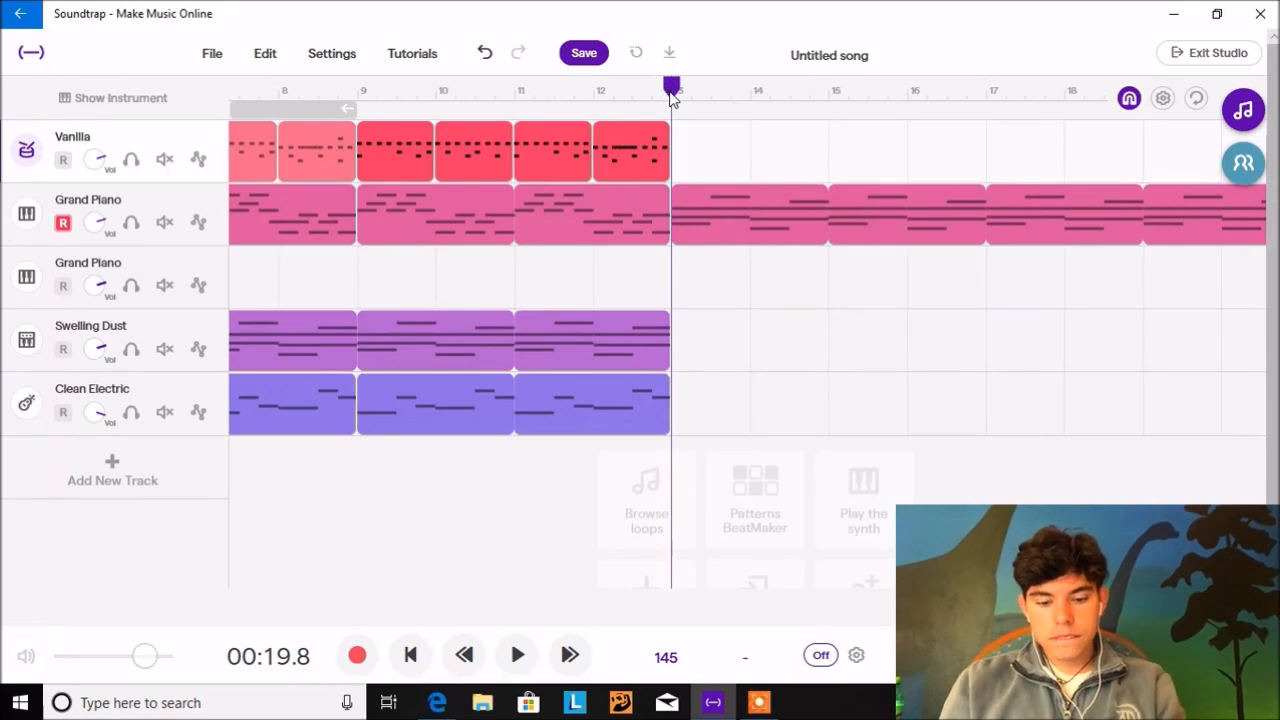
key("ctrl+v")
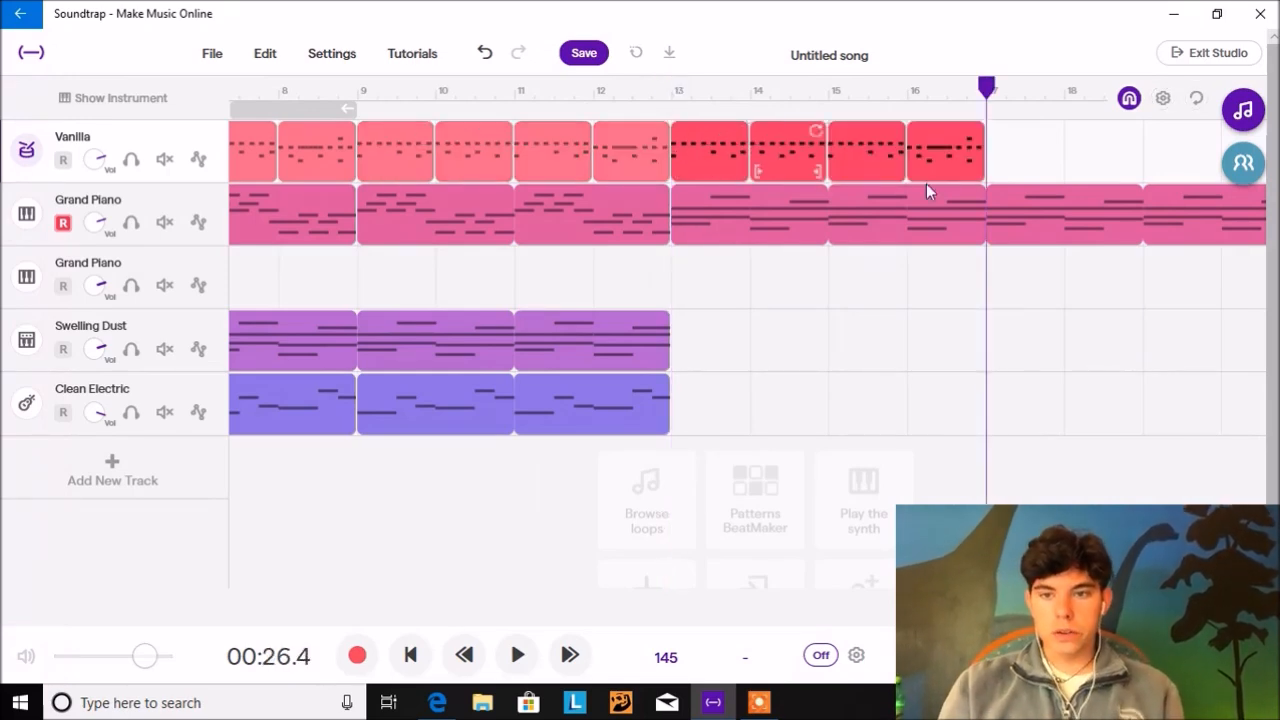
left_click(1006, 163)
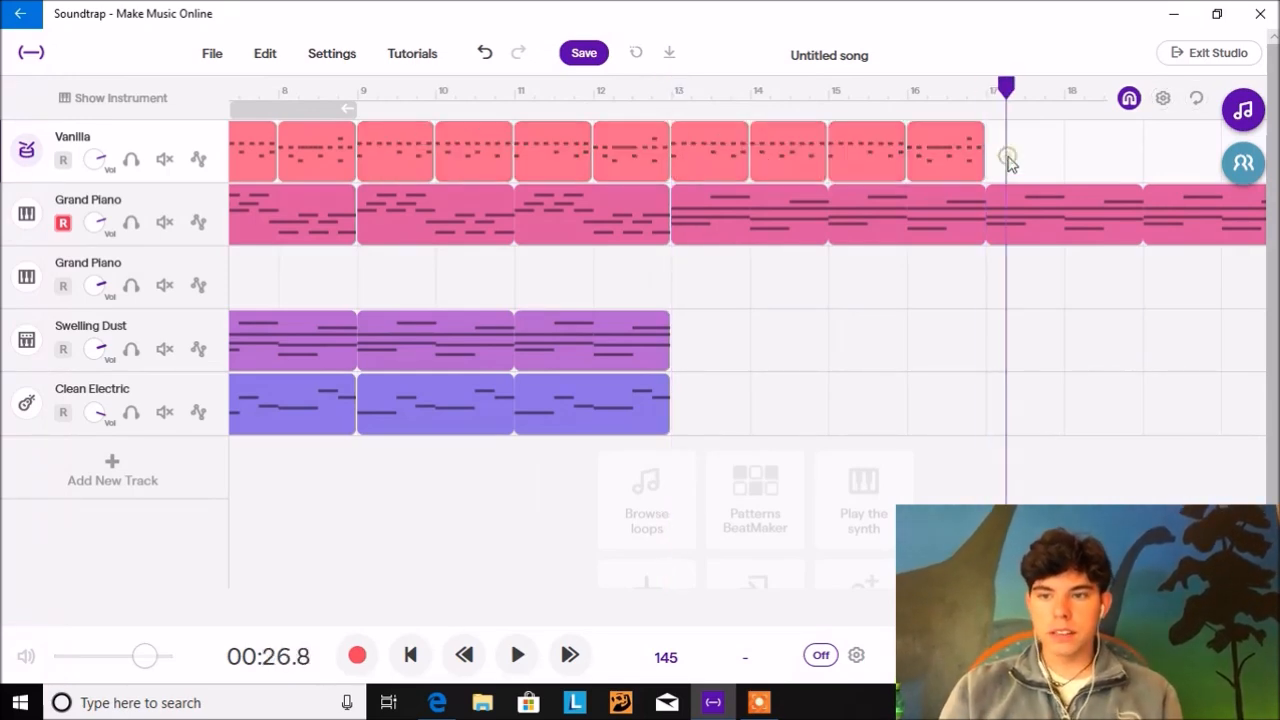
In the Vanilla pattern at bar 13, remove the closed hi-hats on steps 3, 7, 11 and 15 and the snare on step 15, and audition it
left_click(725, 162)
double_click(725, 162)
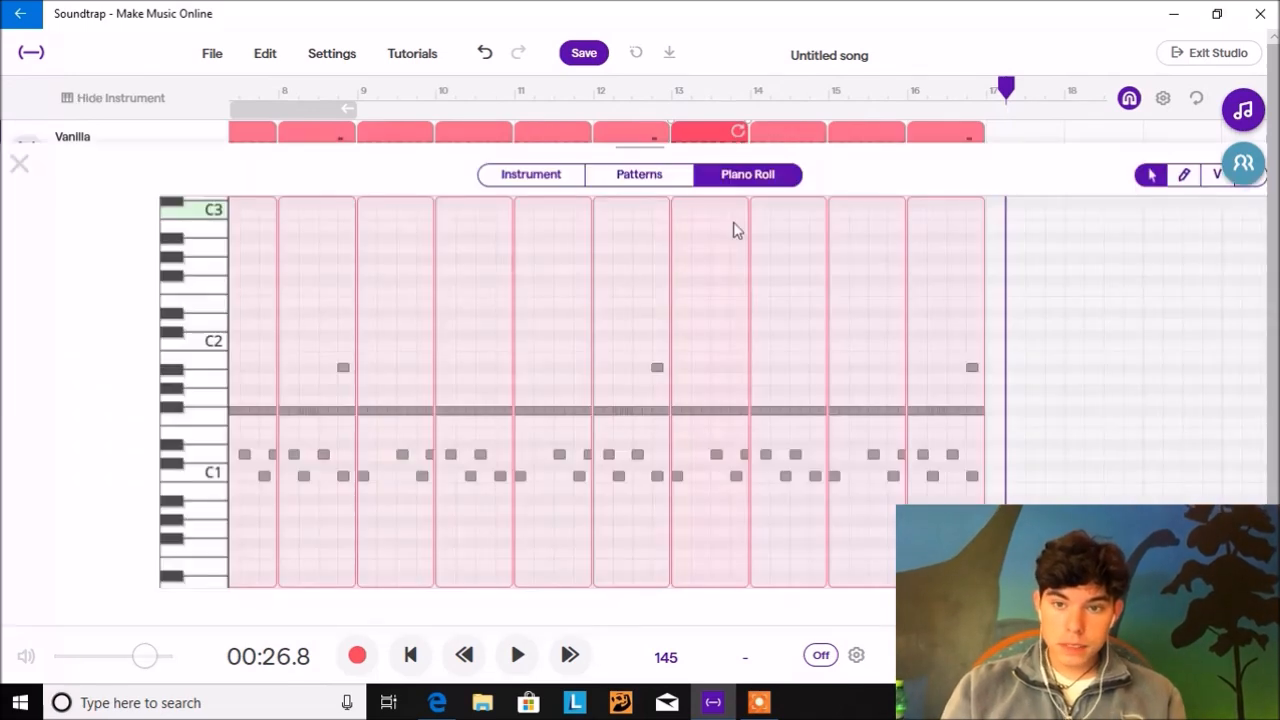
left_click(641, 177)
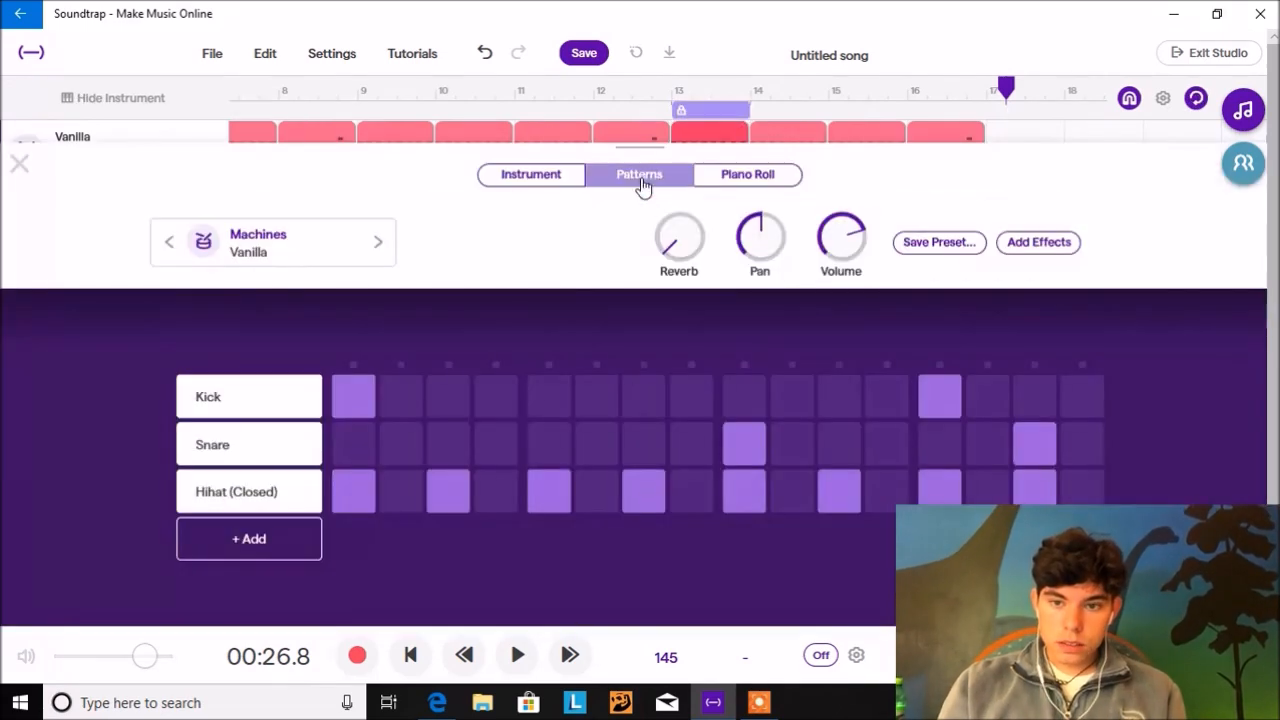
left_click(452, 491)
left_click(642, 495)
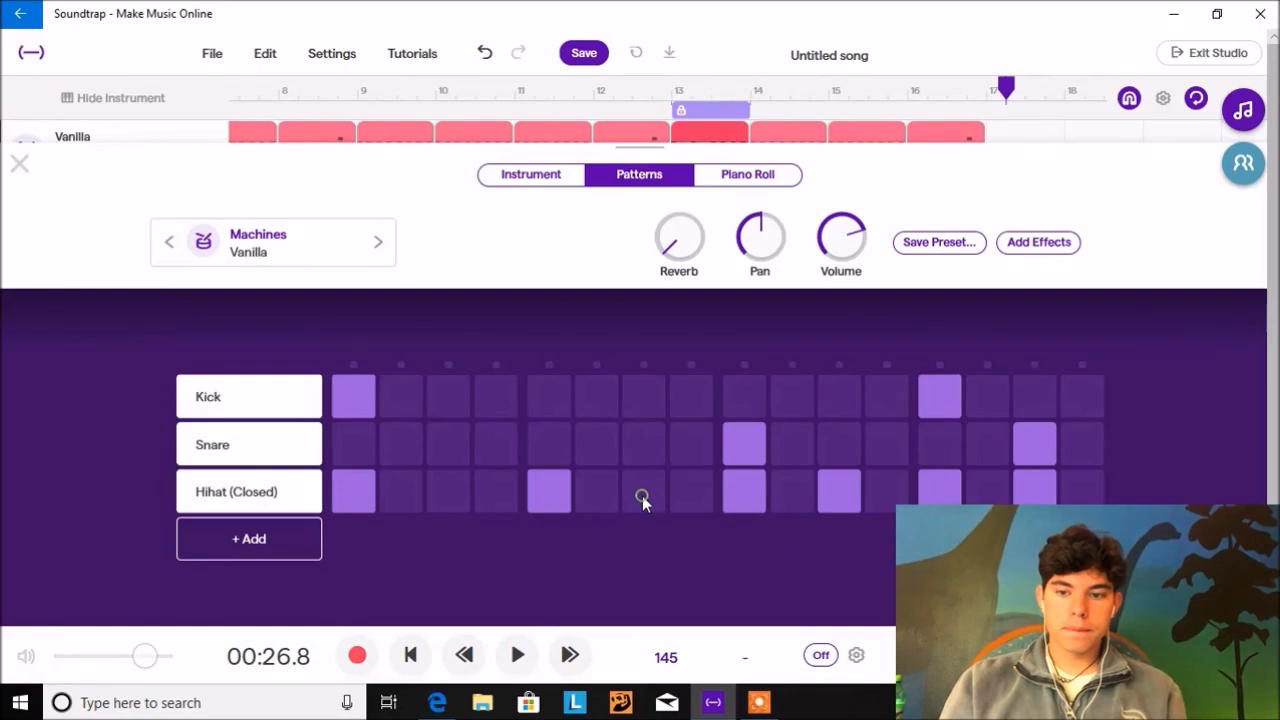
left_click(837, 497)
left_click(1016, 491)
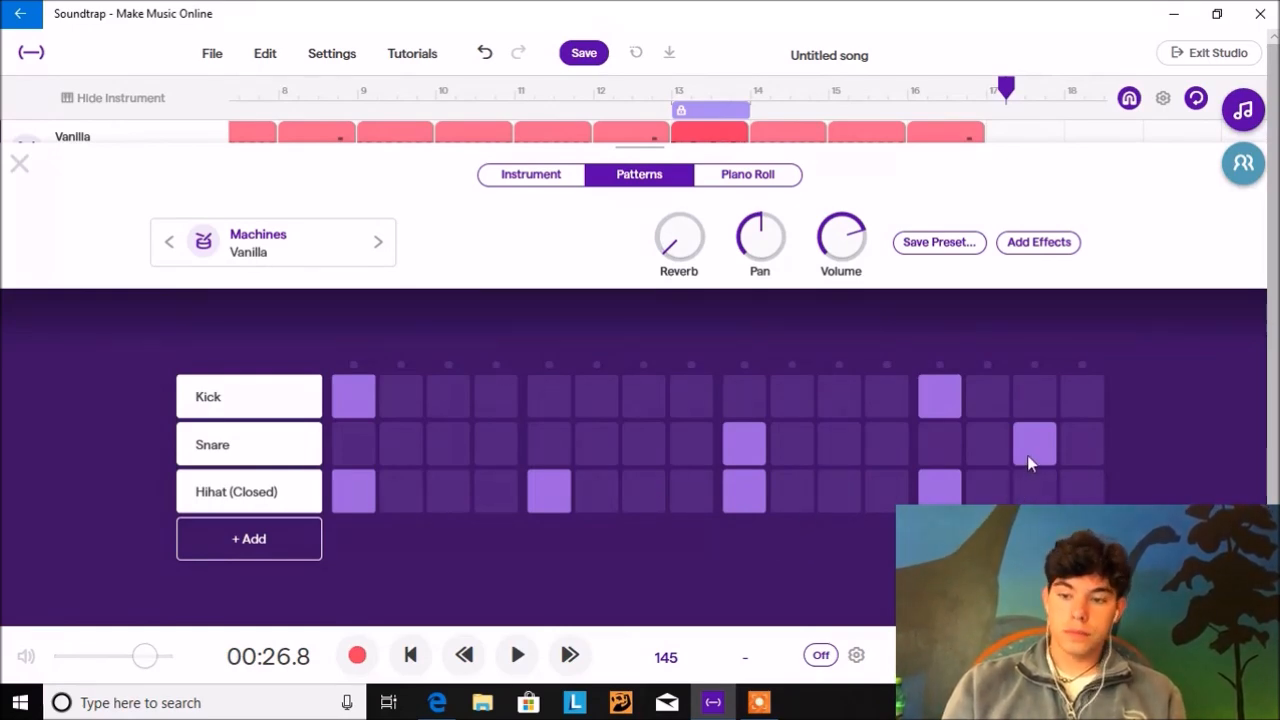
left_click(1028, 455)
key("space")
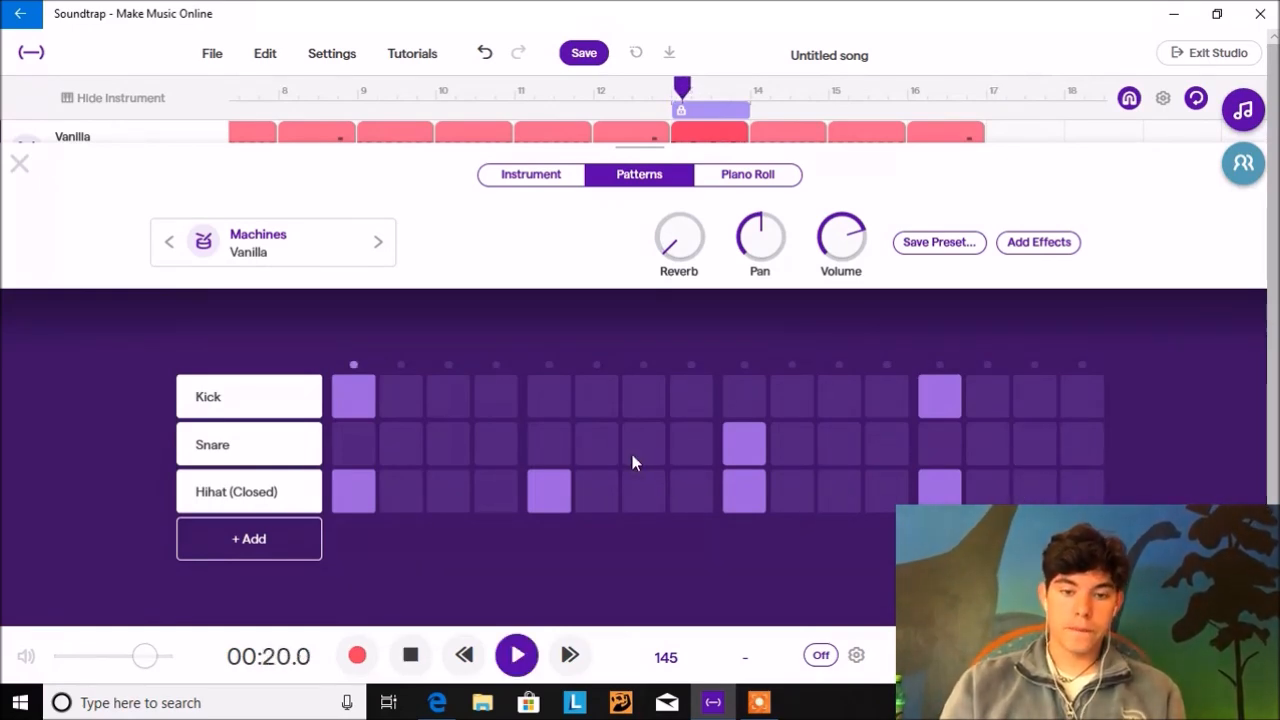
key("space")
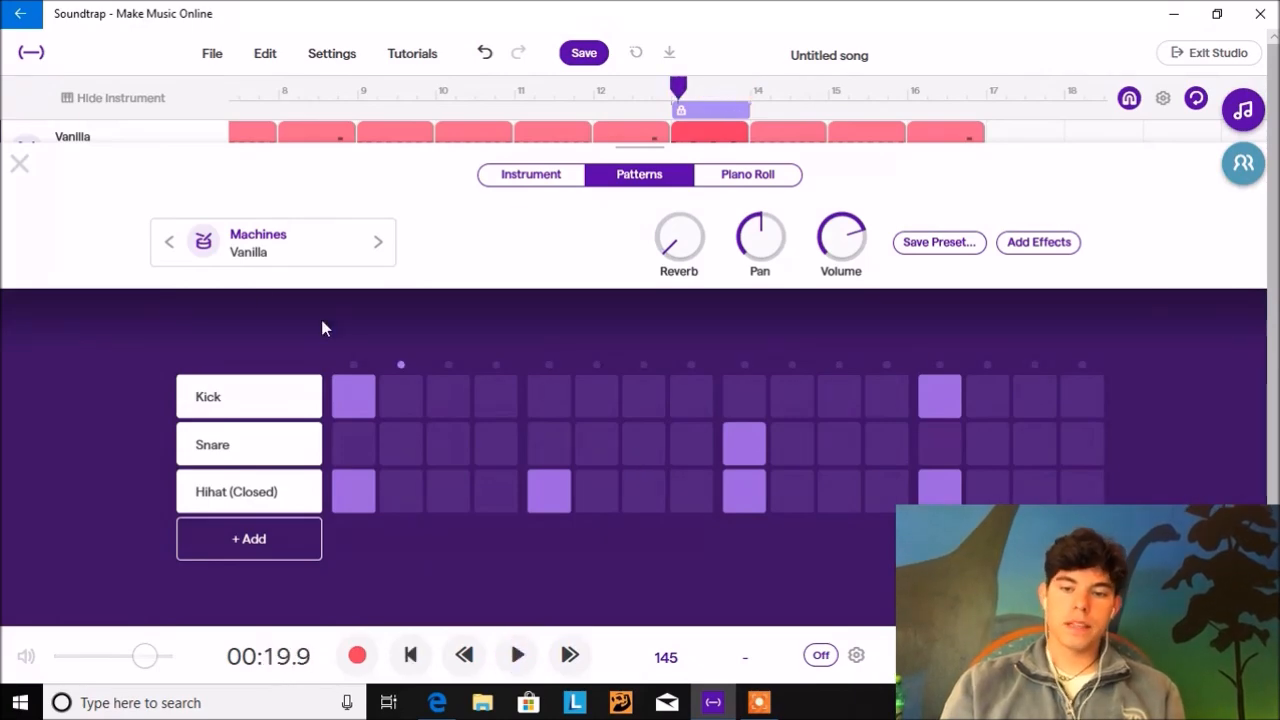
left_click(19, 163)
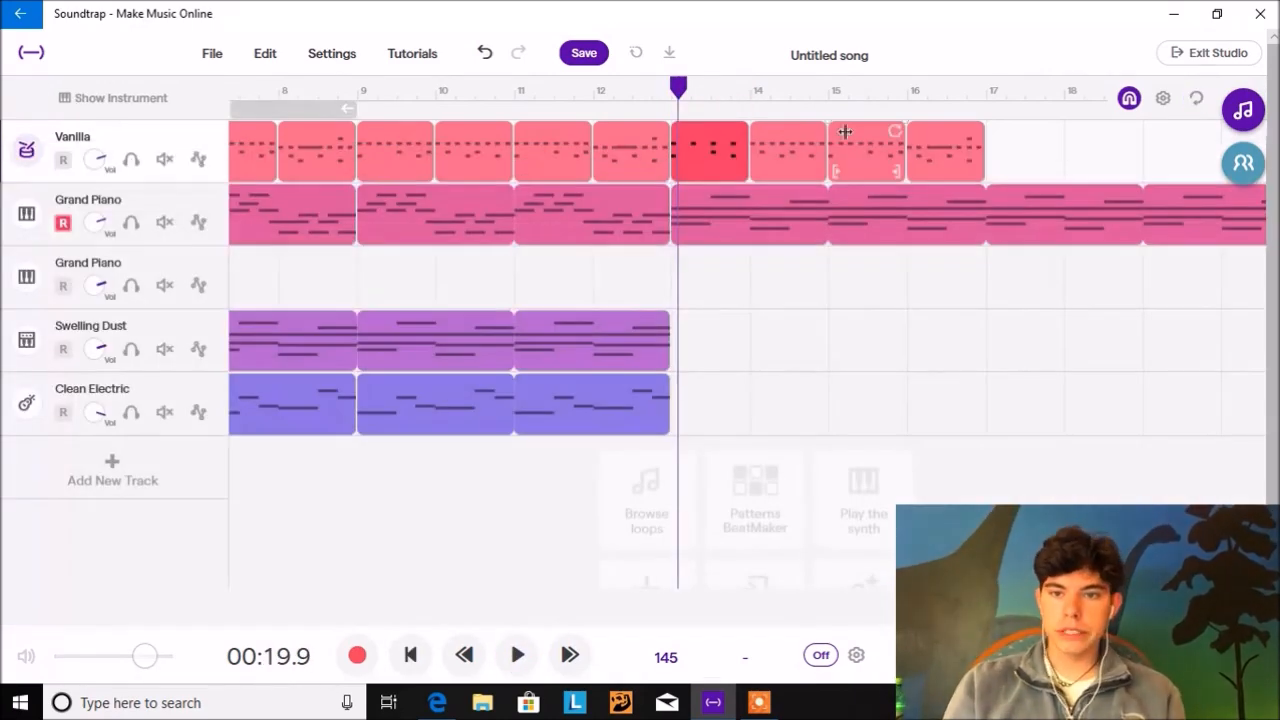
In the Vanilla pattern at bar 14, remove the snare on step 3 and the closed hi-hats on steps 3, 7, 11 and 15, and audition it
double_click(782, 163)
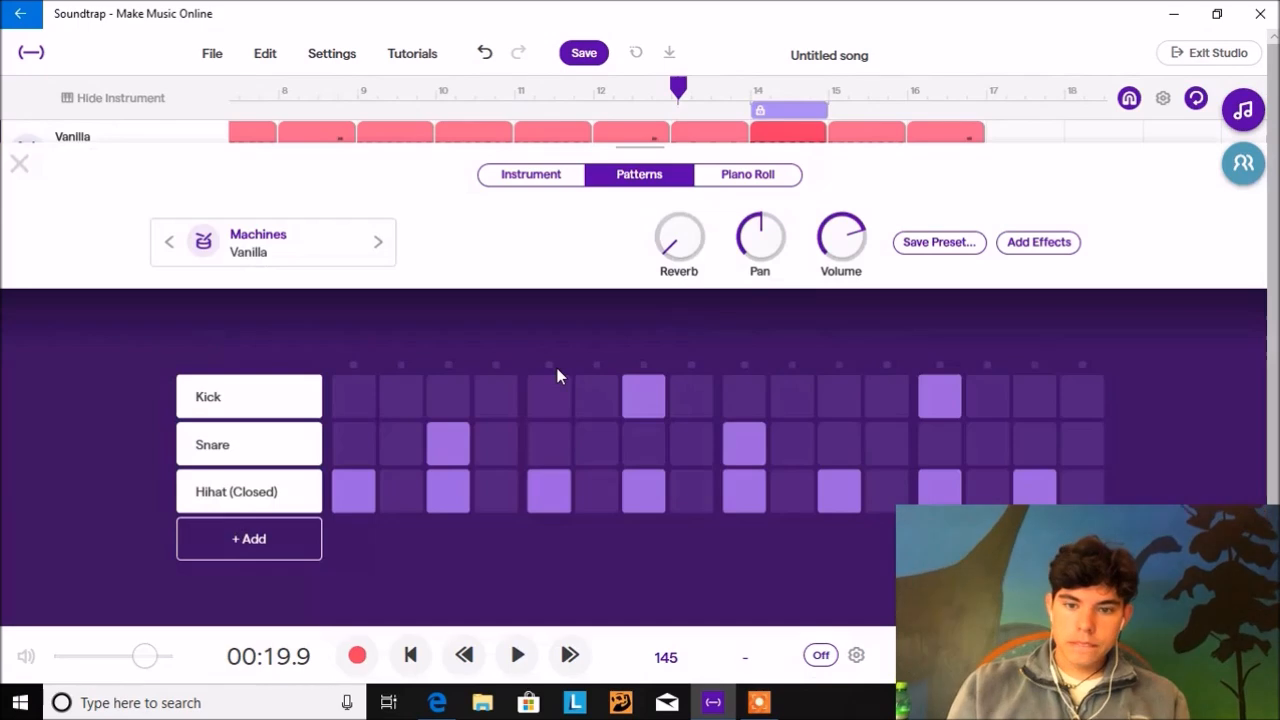
left_click(460, 432)
left_click(458, 488)
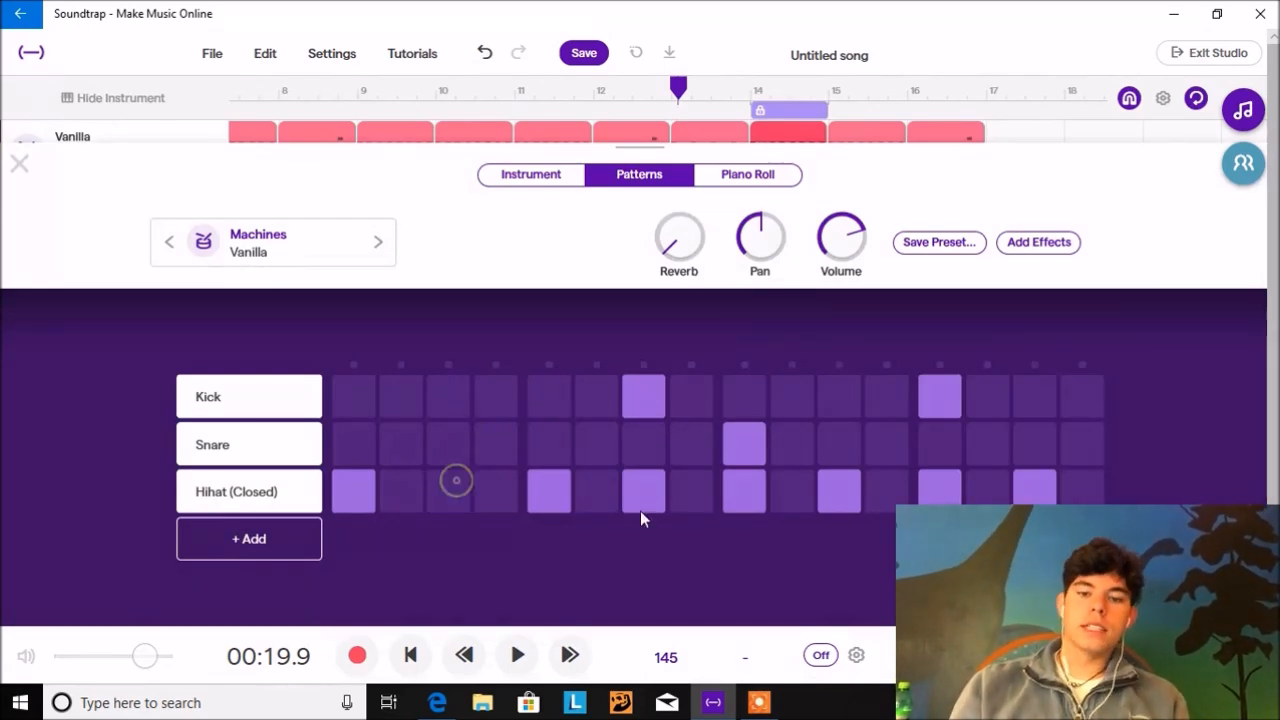
left_click(660, 501)
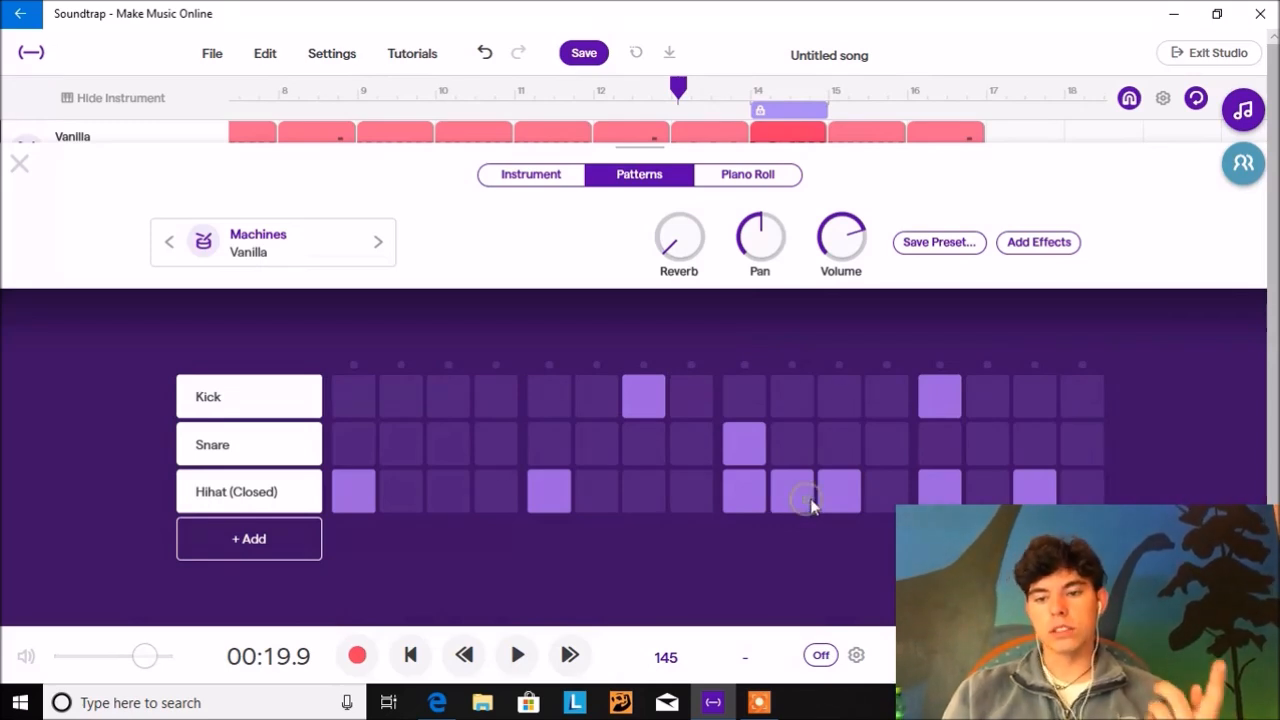
left_click(845, 496)
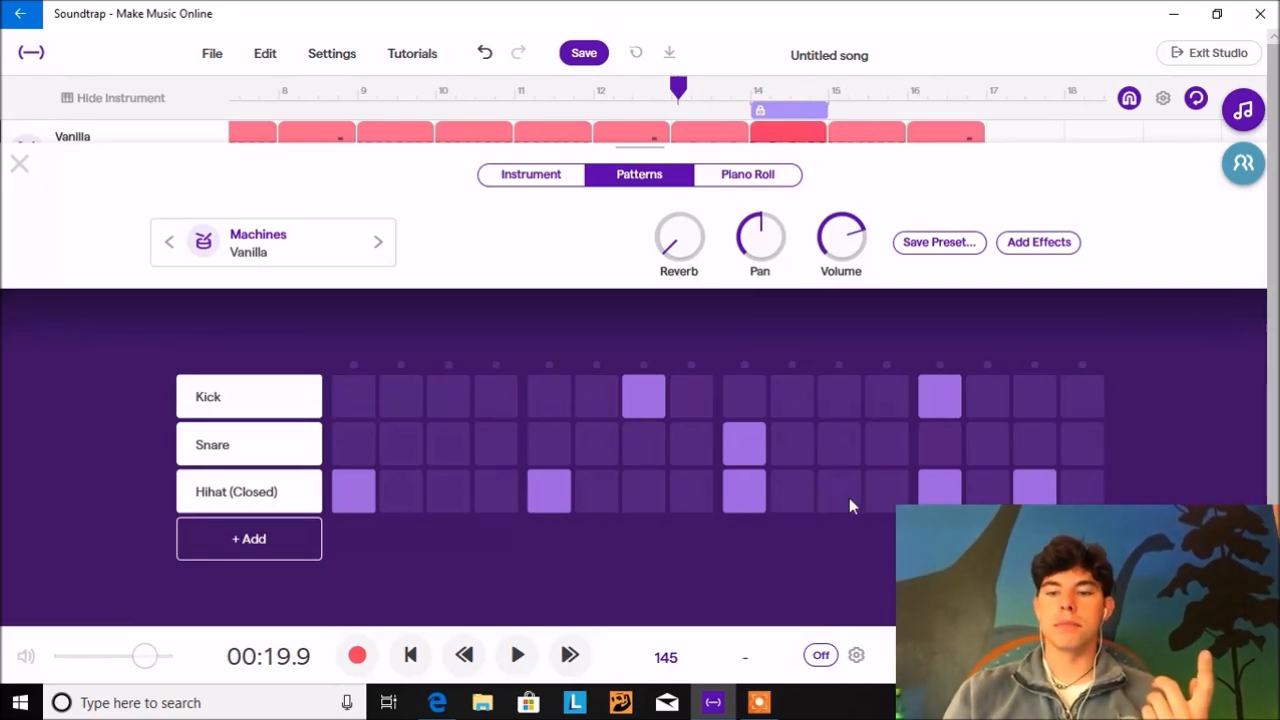
left_click(1034, 489)
key("space")
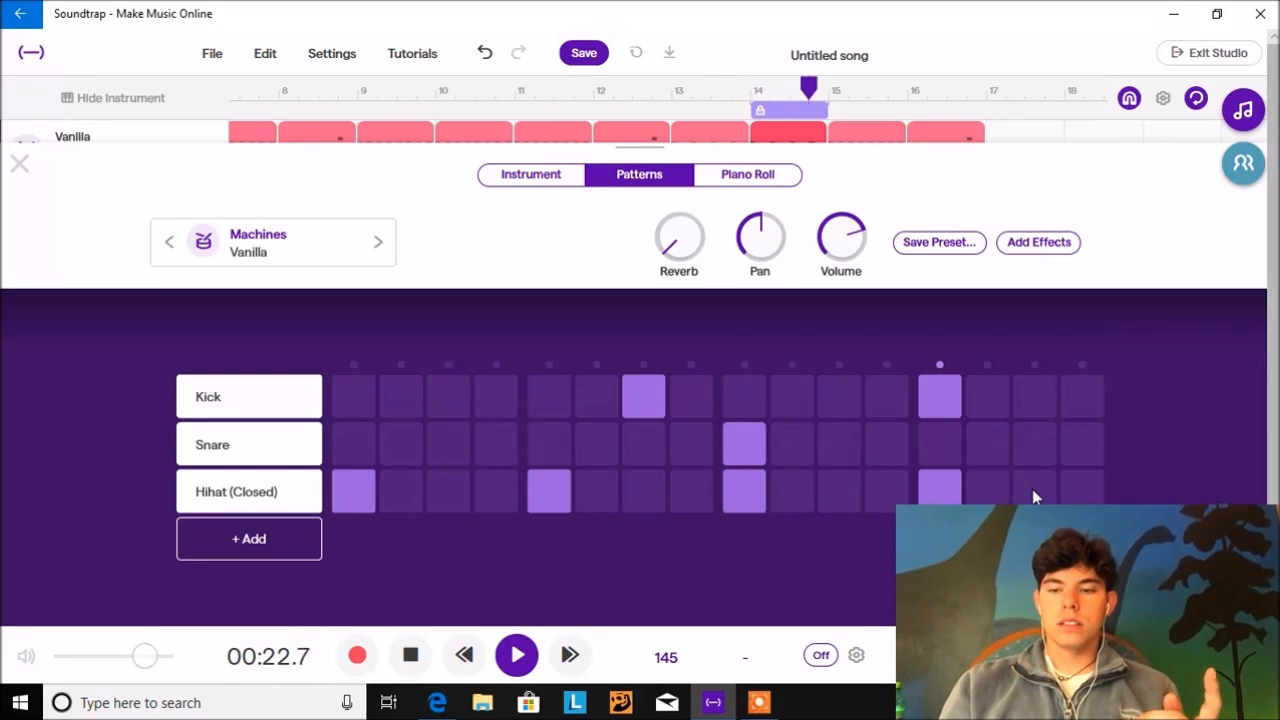
key("space")
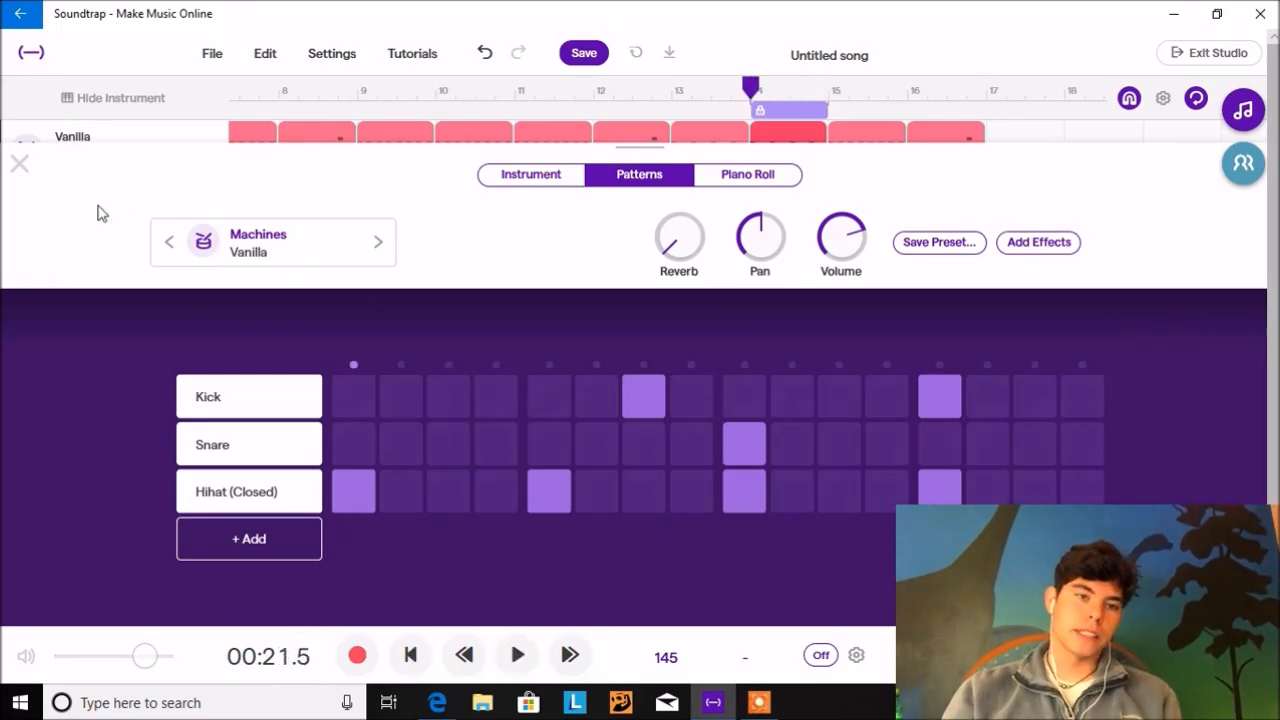
left_click(19, 164)
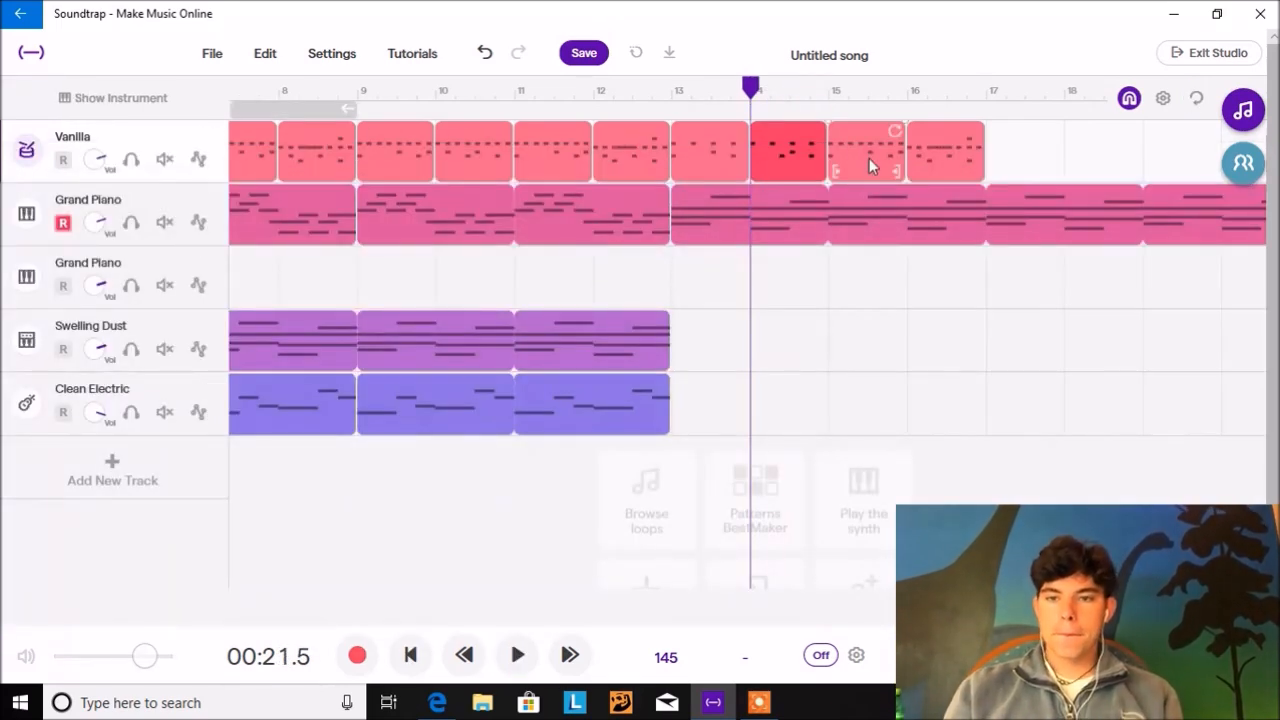
Quantize the Vanilla pattern at bar 16, remove the step 3 snare and the closed hi-hats on steps 3, 6, 7, 8, 11 and 15, and audition it
double_click(932, 152)
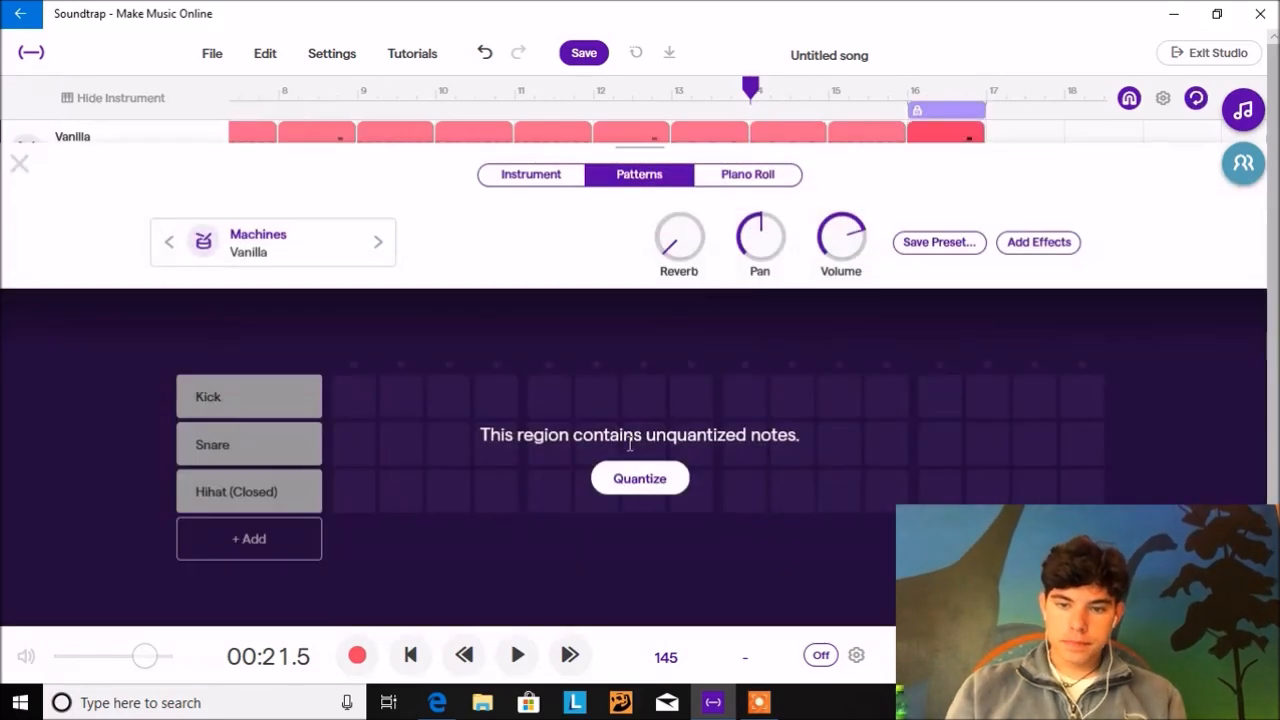
left_click(628, 482)
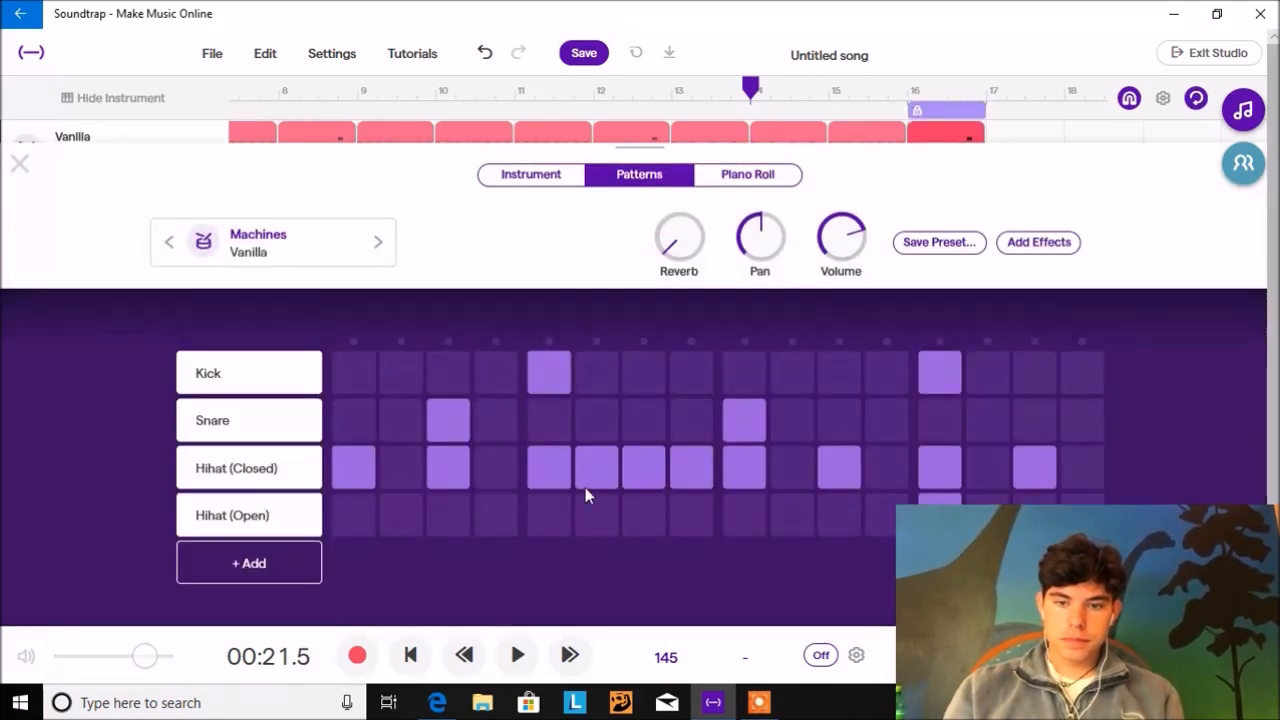
left_click(697, 474)
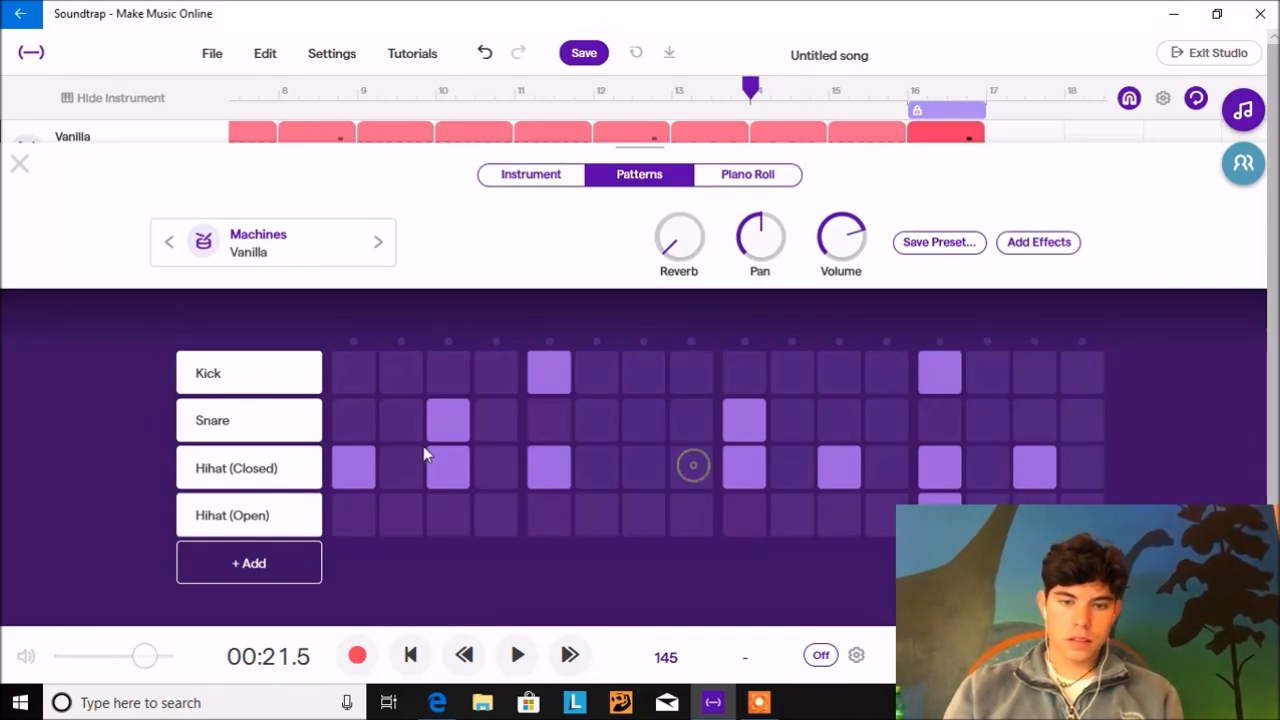
left_click(829, 466)
left_click(1039, 465)
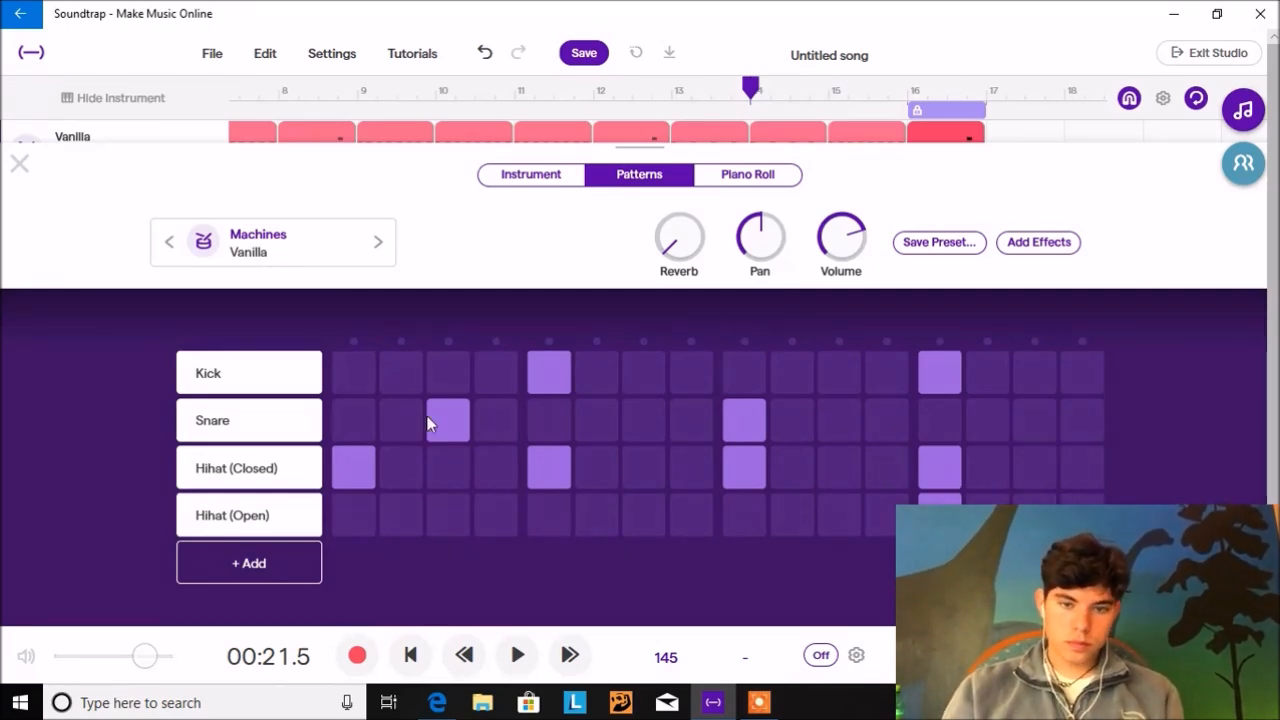
key("space")
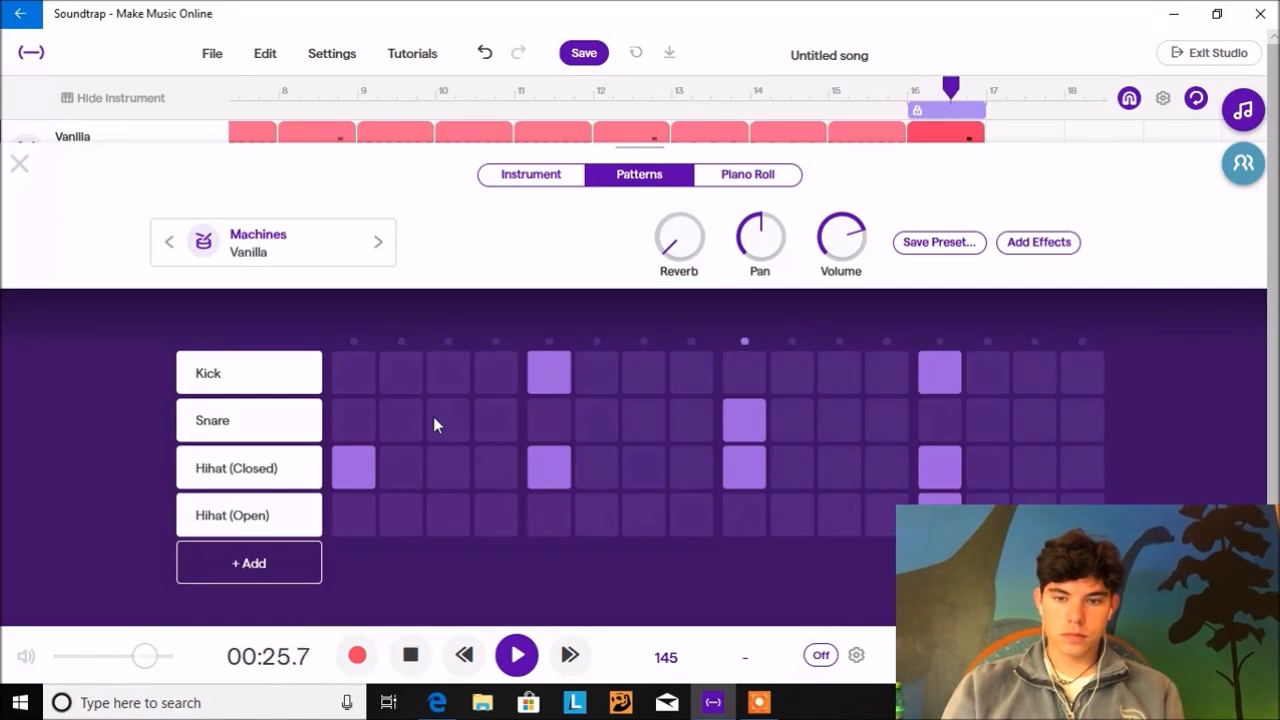
key("space")
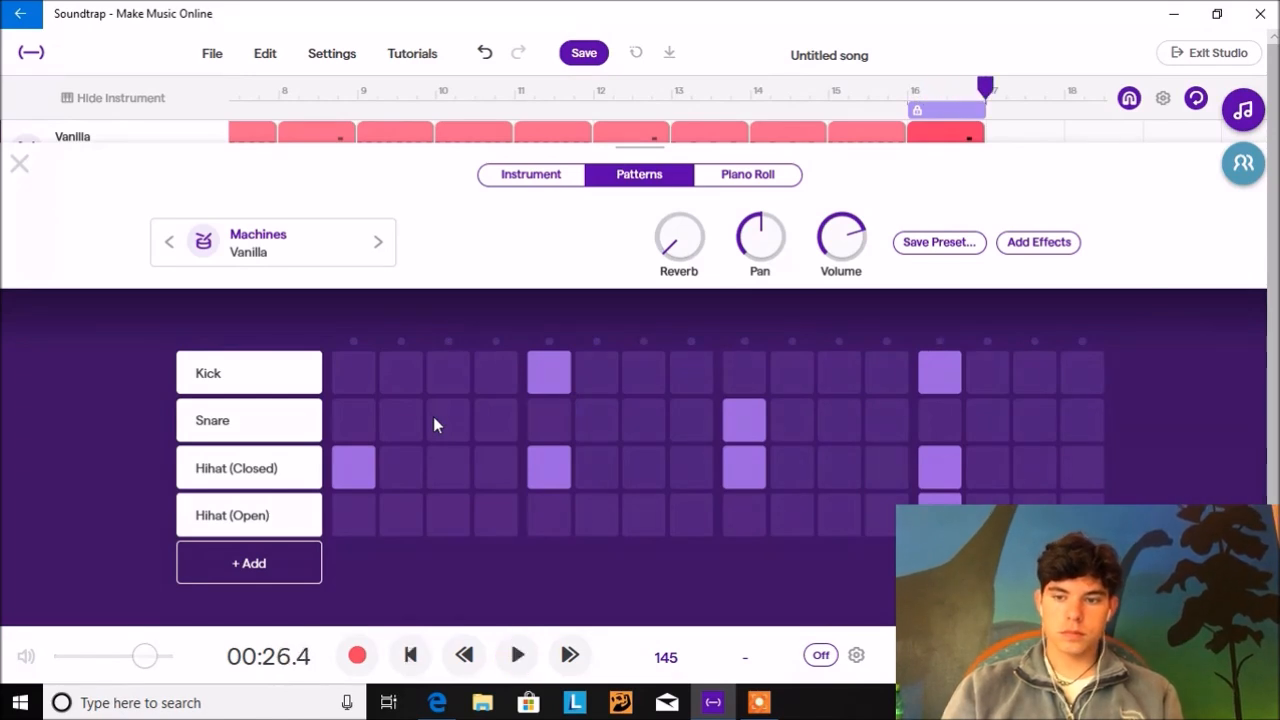
left_click(12, 186)
left_click(855, 144)
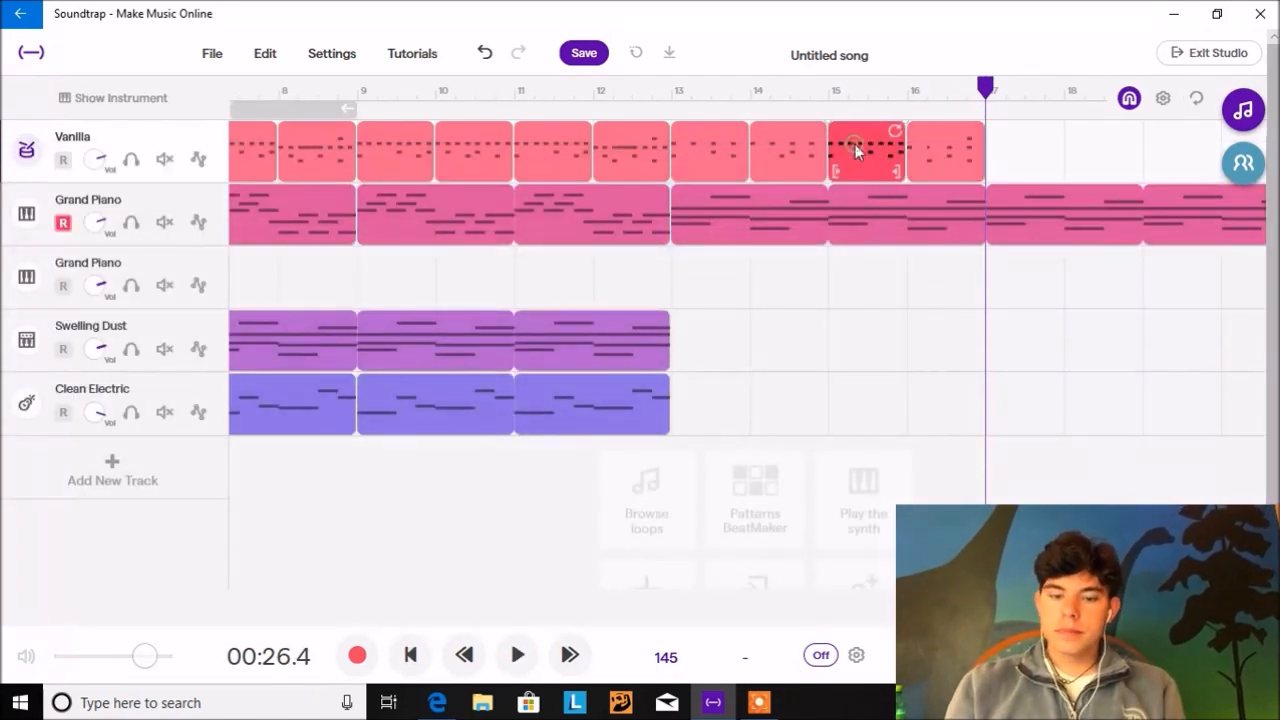
key("ctrl+c")
key("ctrl+v")
key("ctrl+v")
key("ctrl+v")
key("ctrl+v")
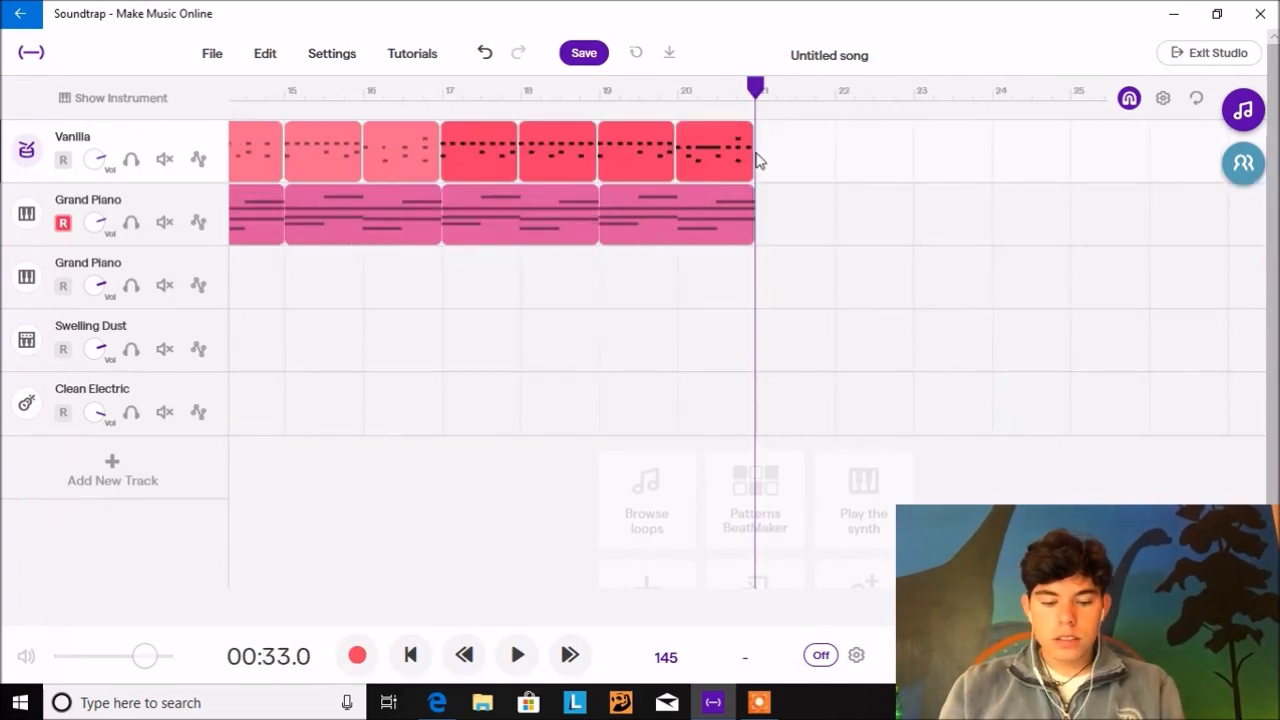
key("Delete")
Delete the Vanilla region at bar 15 and paste a copy of the bar 13 region in its place
left_click(305, 158)
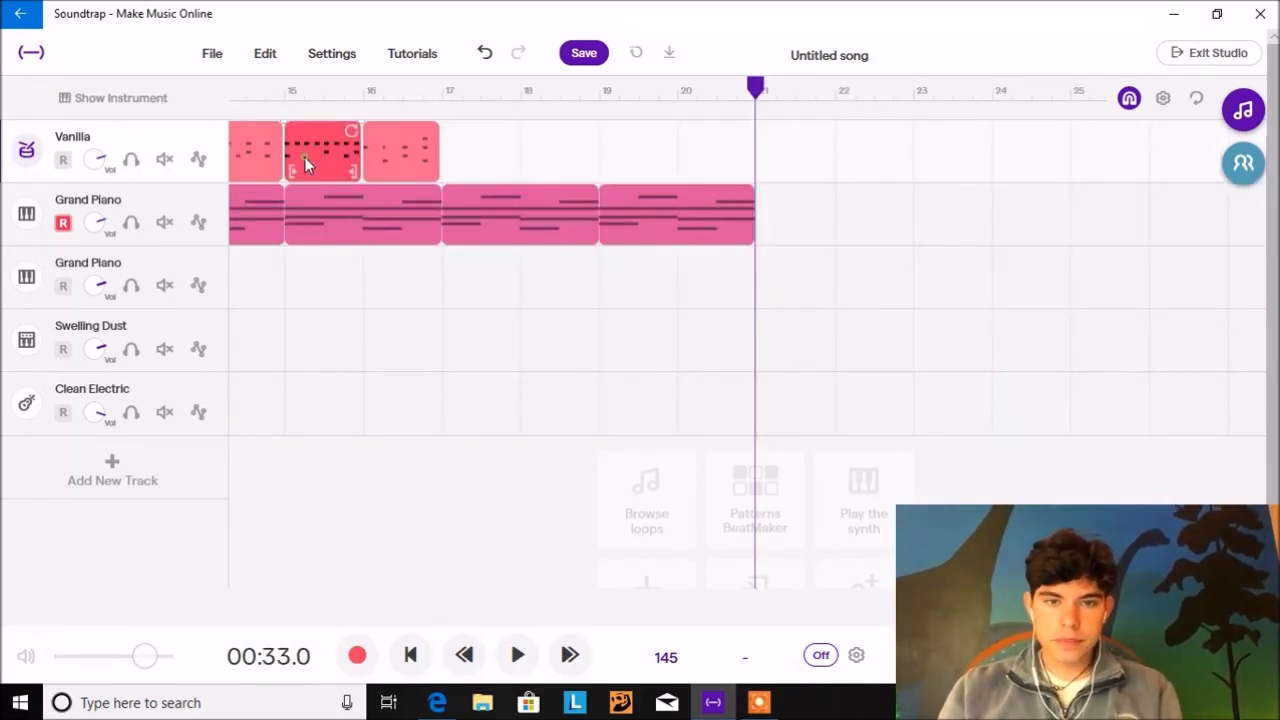
key("Delete")
left_click(463, 655)
left_click(463, 655)
left_click(464, 655)
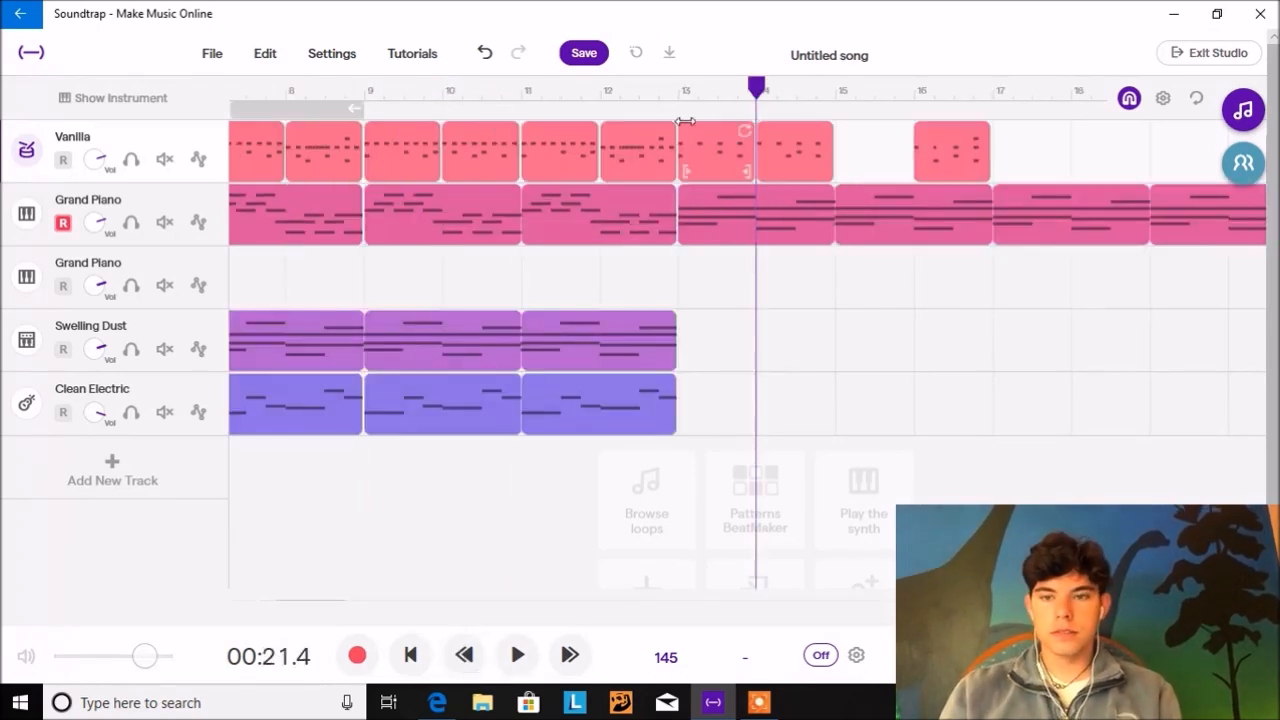
left_click(709, 177)
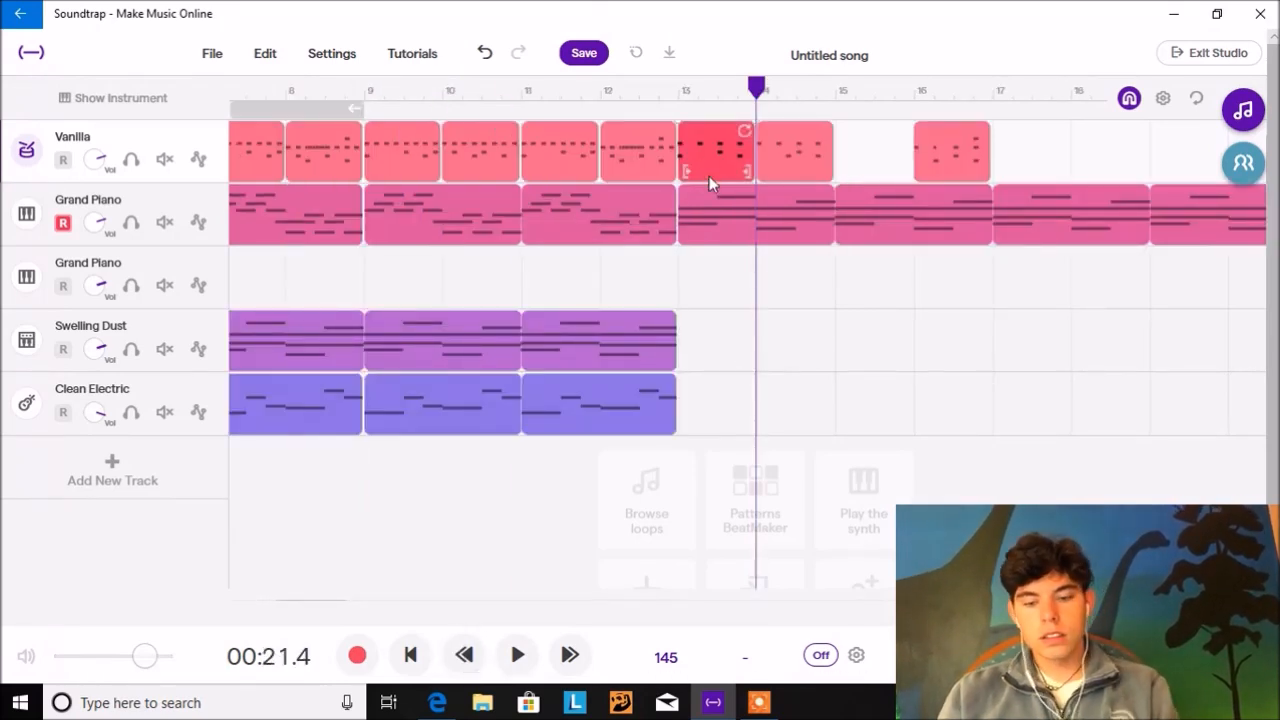
left_click(835, 88)
key("ctrl+v")
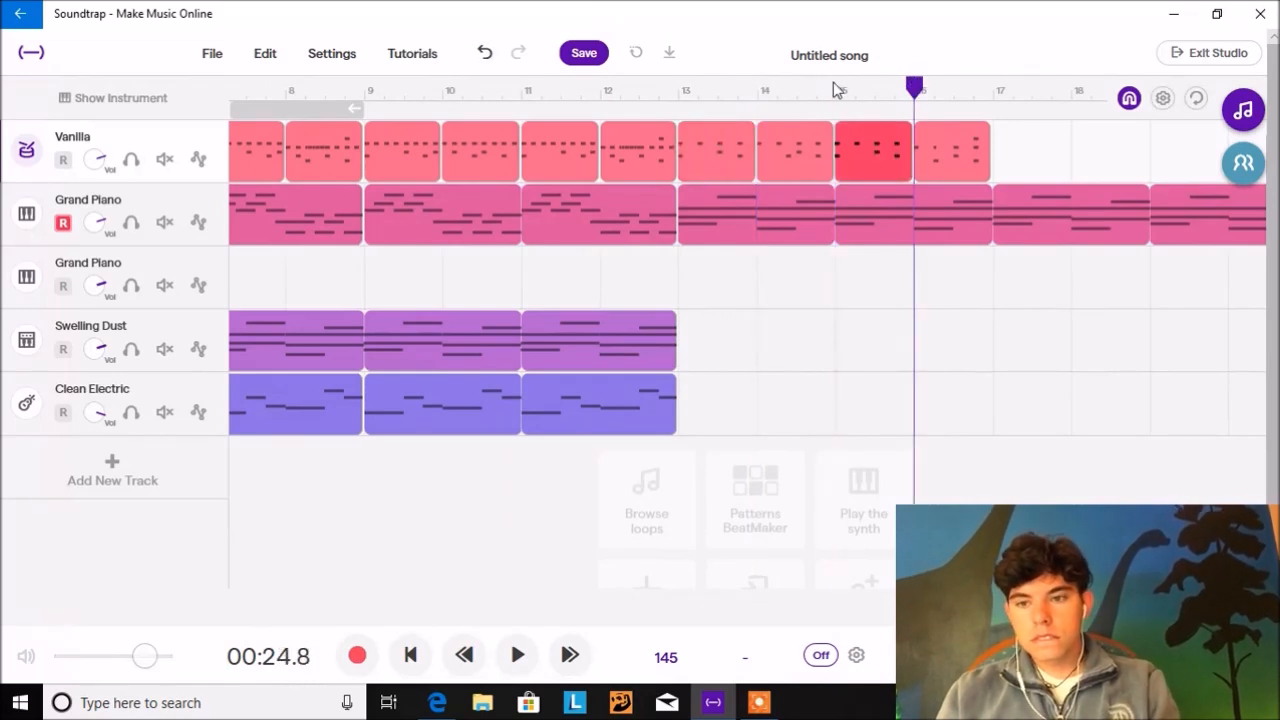
Copy the four Vanilla regions at bars 13 to 16 and paste them at bar 17
left_click_drag(1008, 150, 690, 180)
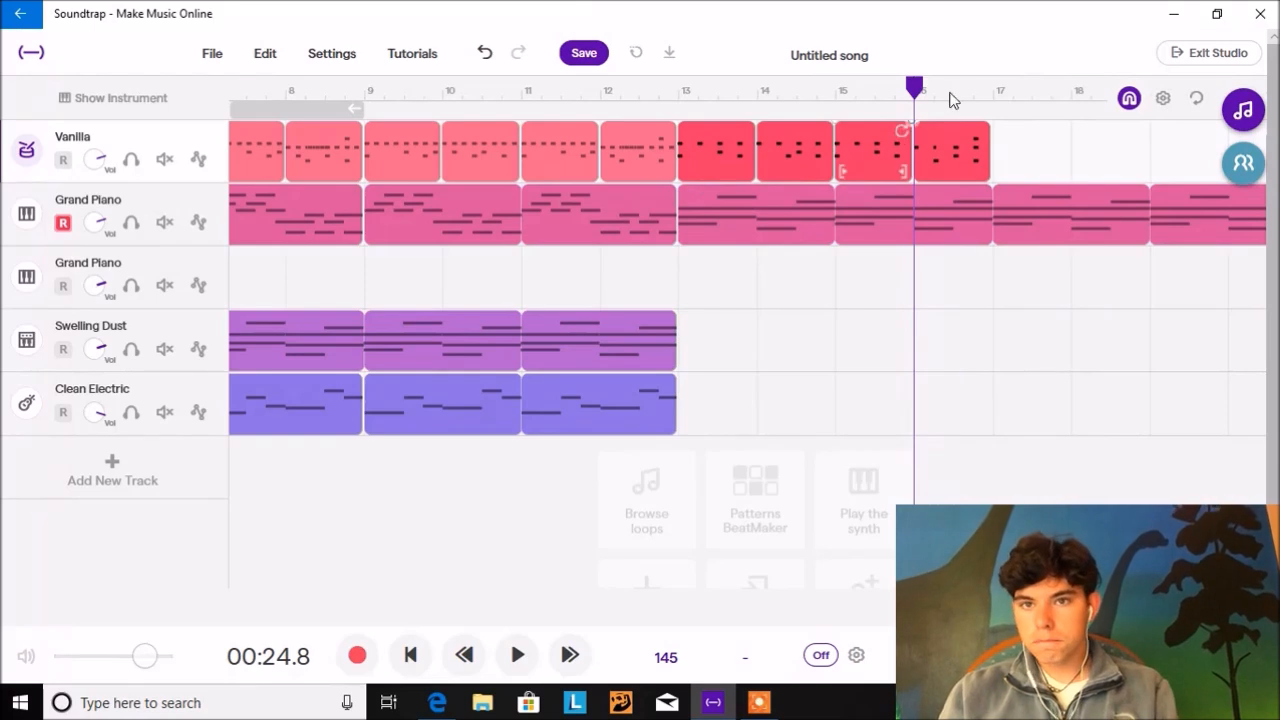
left_click(993, 93)
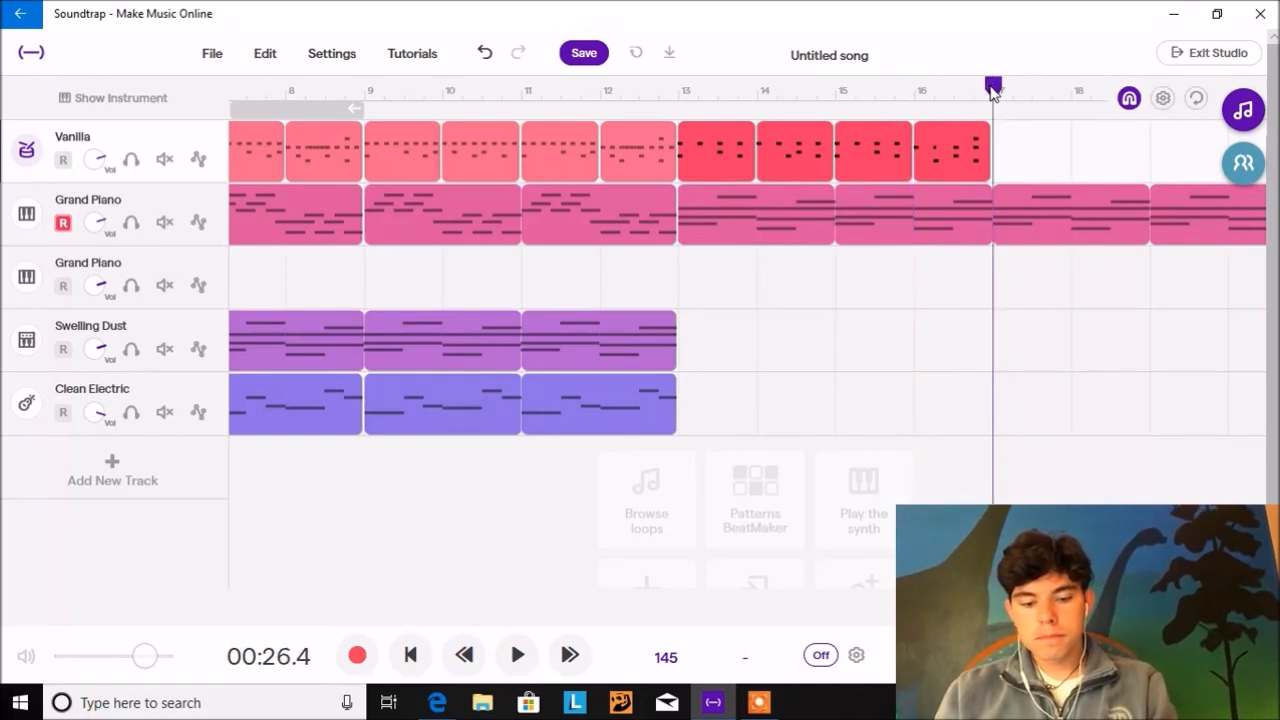
key("ctrl+v")
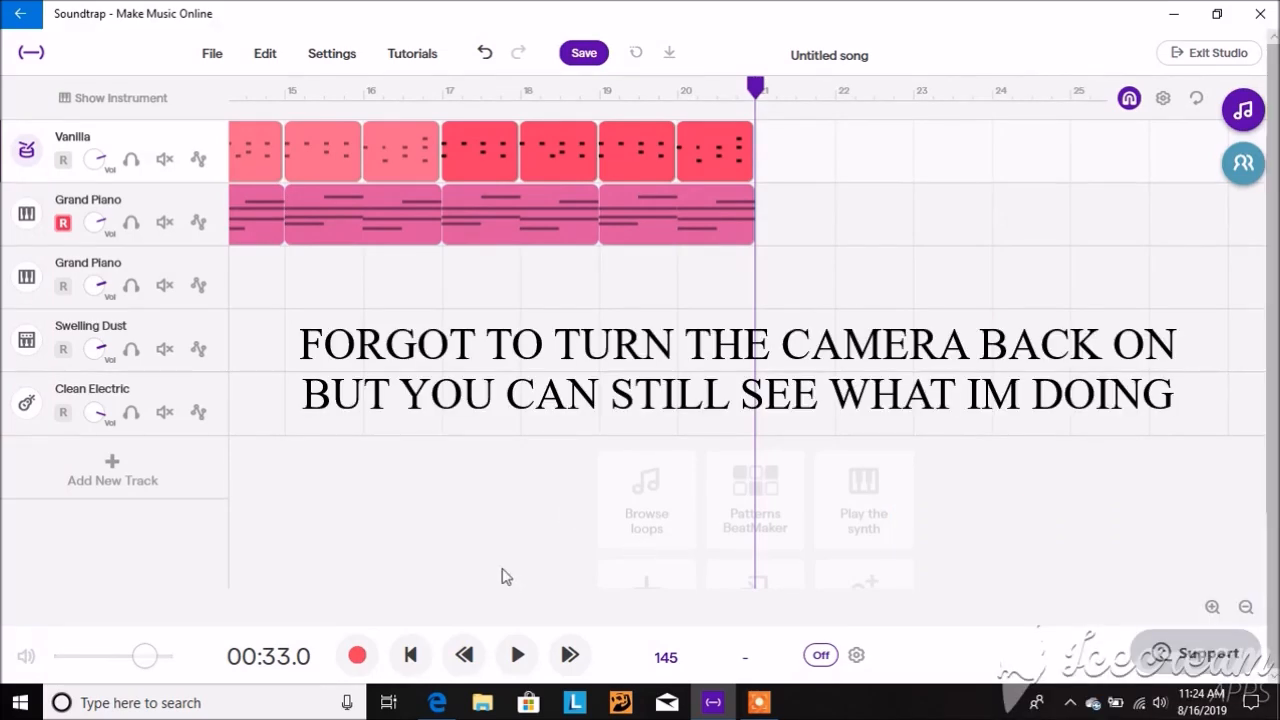
Rewind from bar 21 and play the thinned drum pattern with the Grand Piano chords into bar 17
left_click(464, 655)
left_click(464, 655)
key("space")
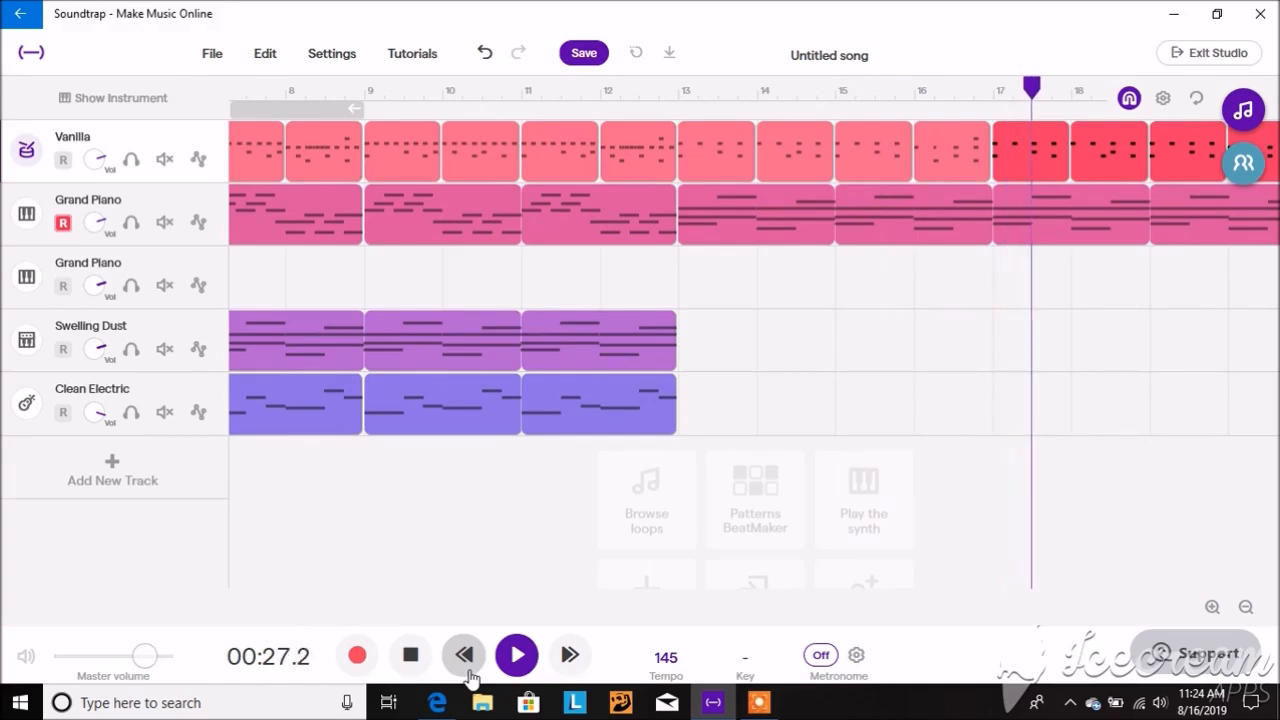
key("space")
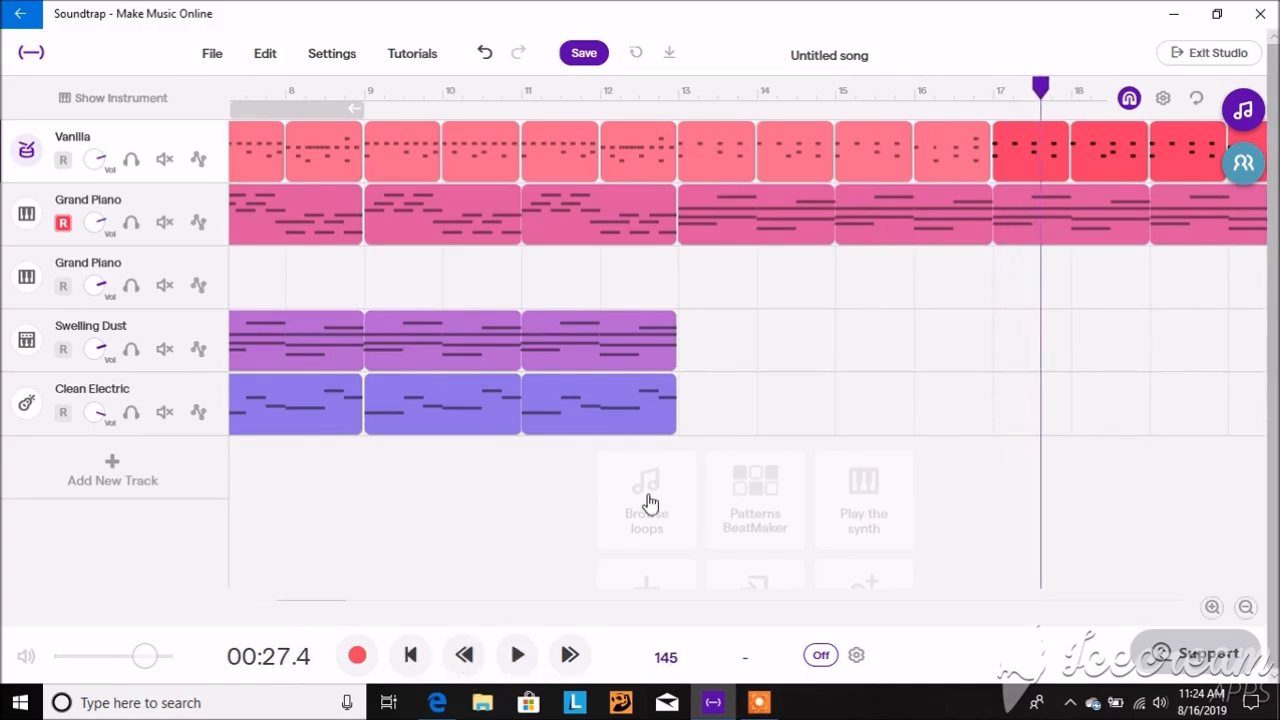
Copy the Swelling Dust regions from bars 5 to 12, paste them at bar 13, and play the result from there
left_click(558, 352)
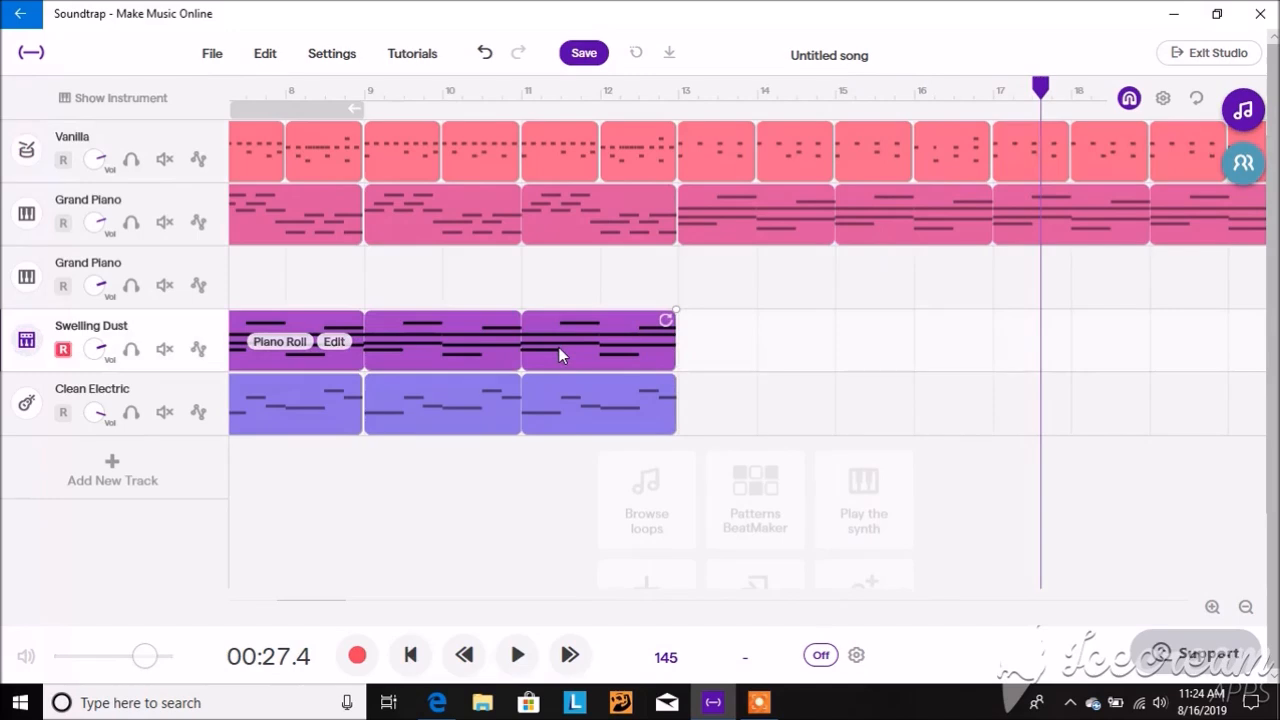
left_click(688, 345)
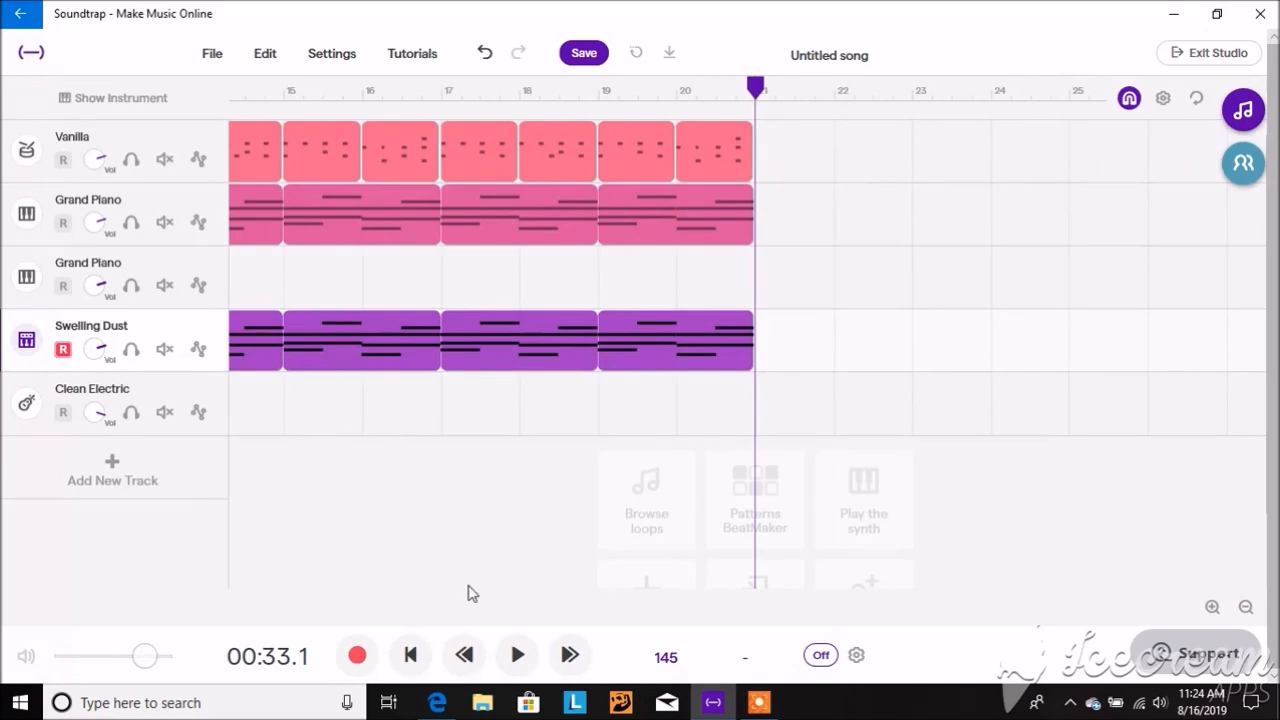
left_click(466, 654)
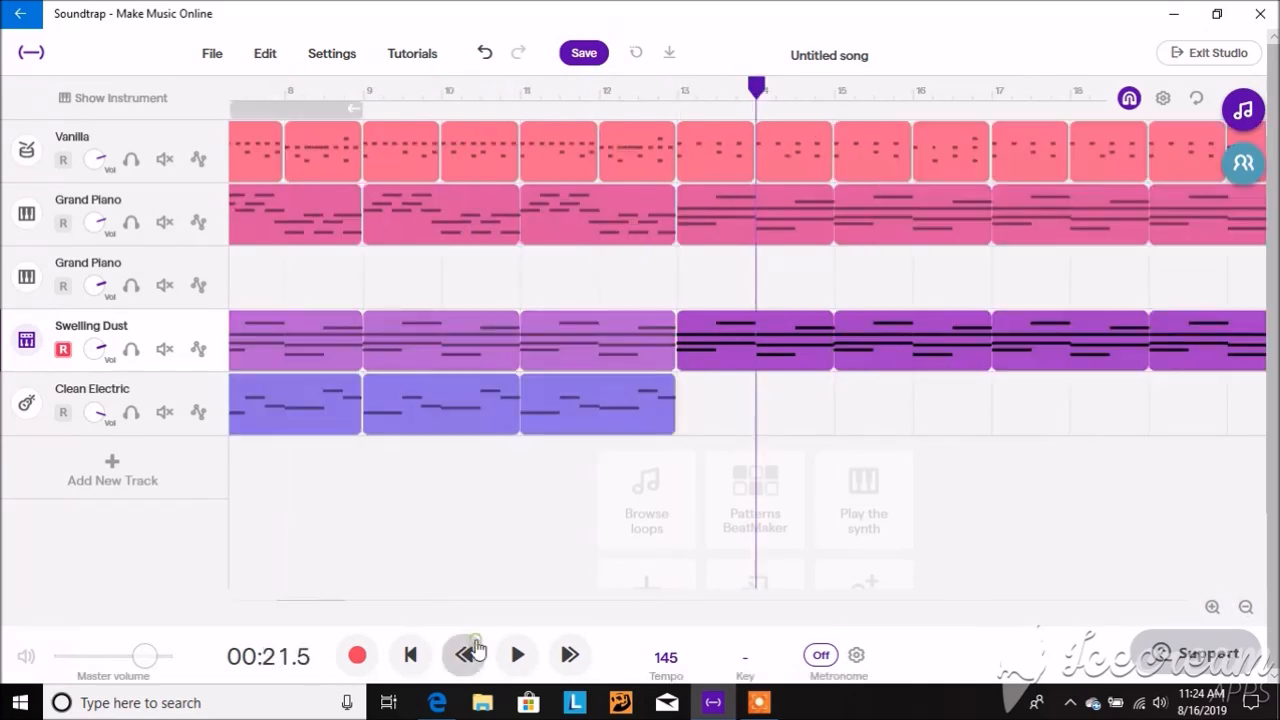
left_click(676, 97)
key("space")
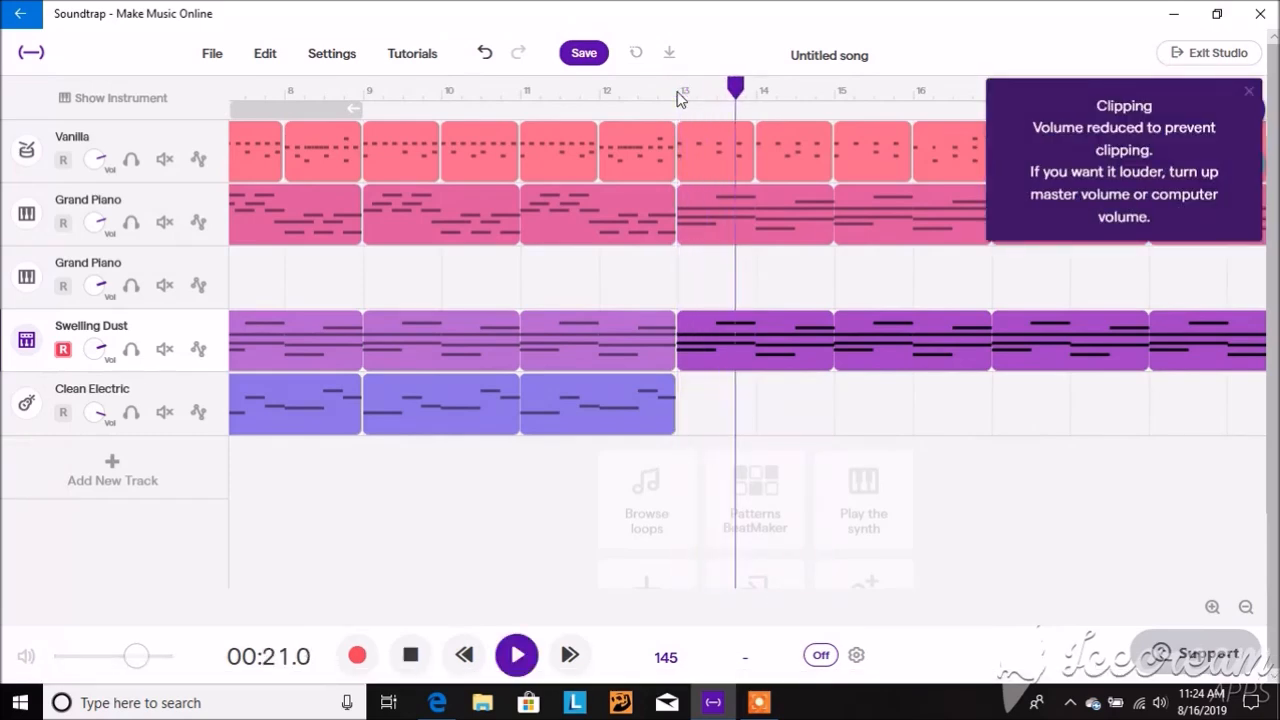
key("space")
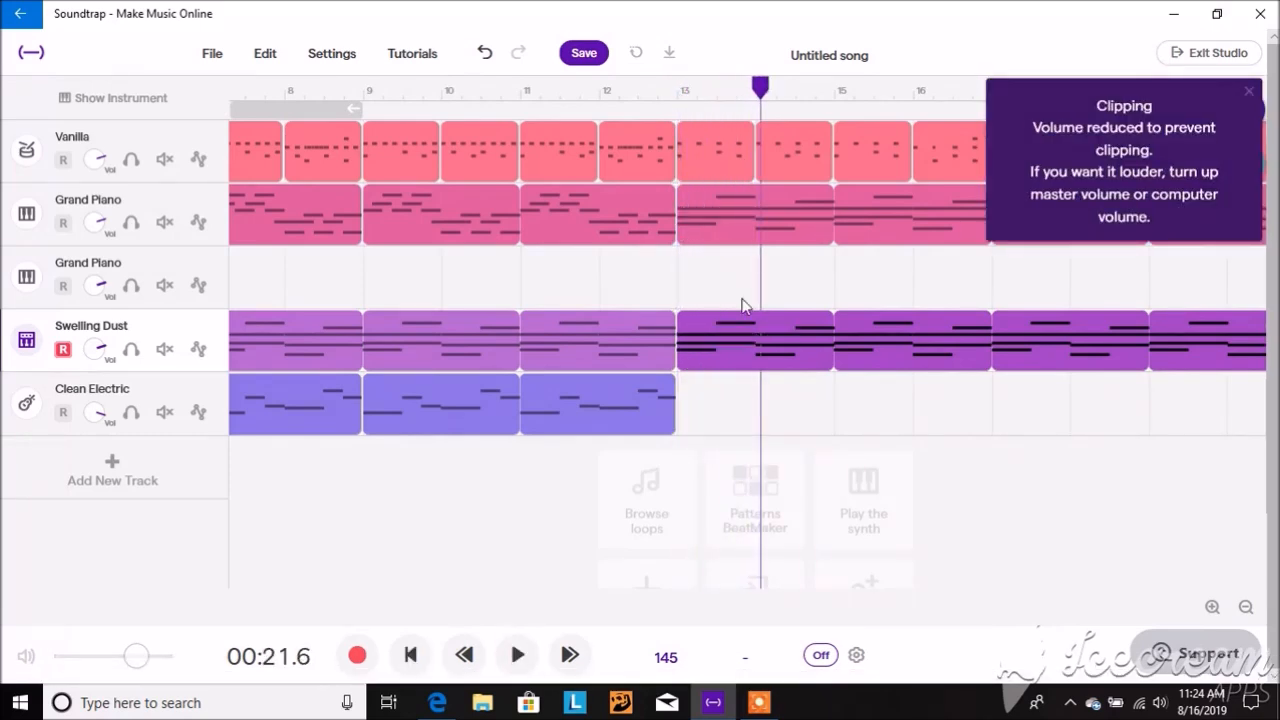
In the Swelling Dust region at bar 13, trim the starts of the long D#3 and D3 notes so each begins halfway through its bar
left_click(732, 336)
left_click(729, 341)
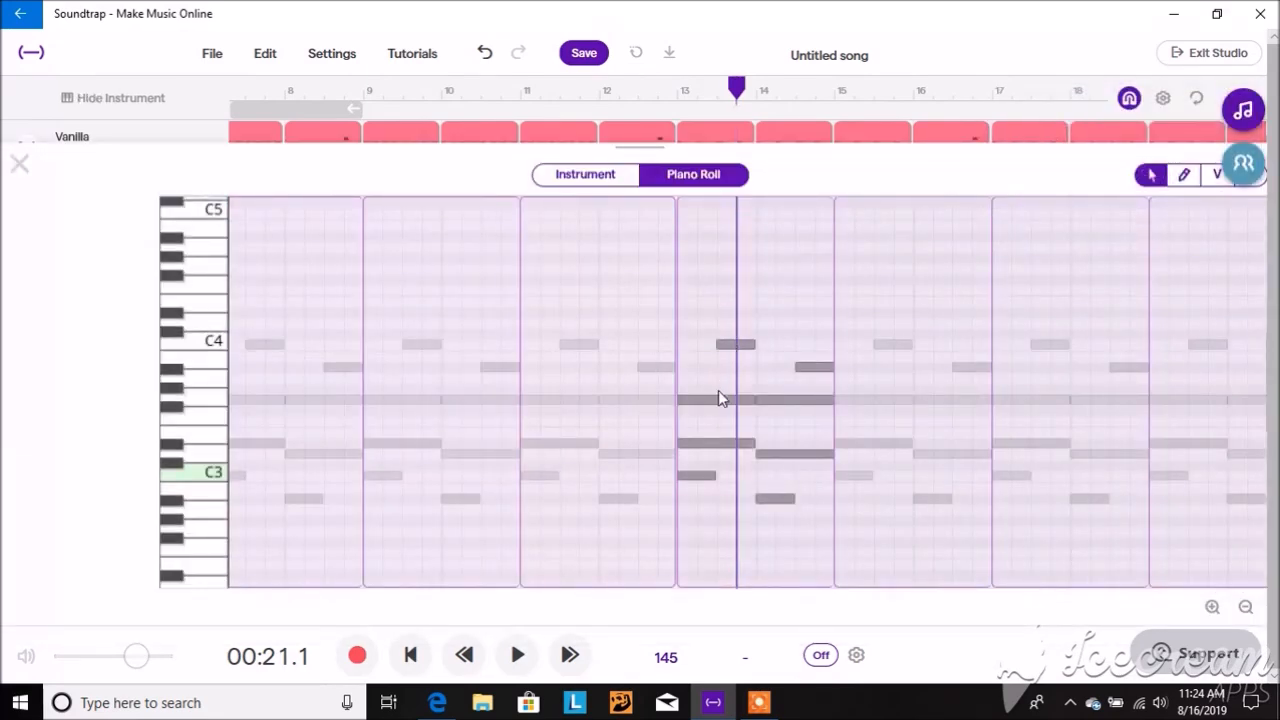
left_click(680, 444)
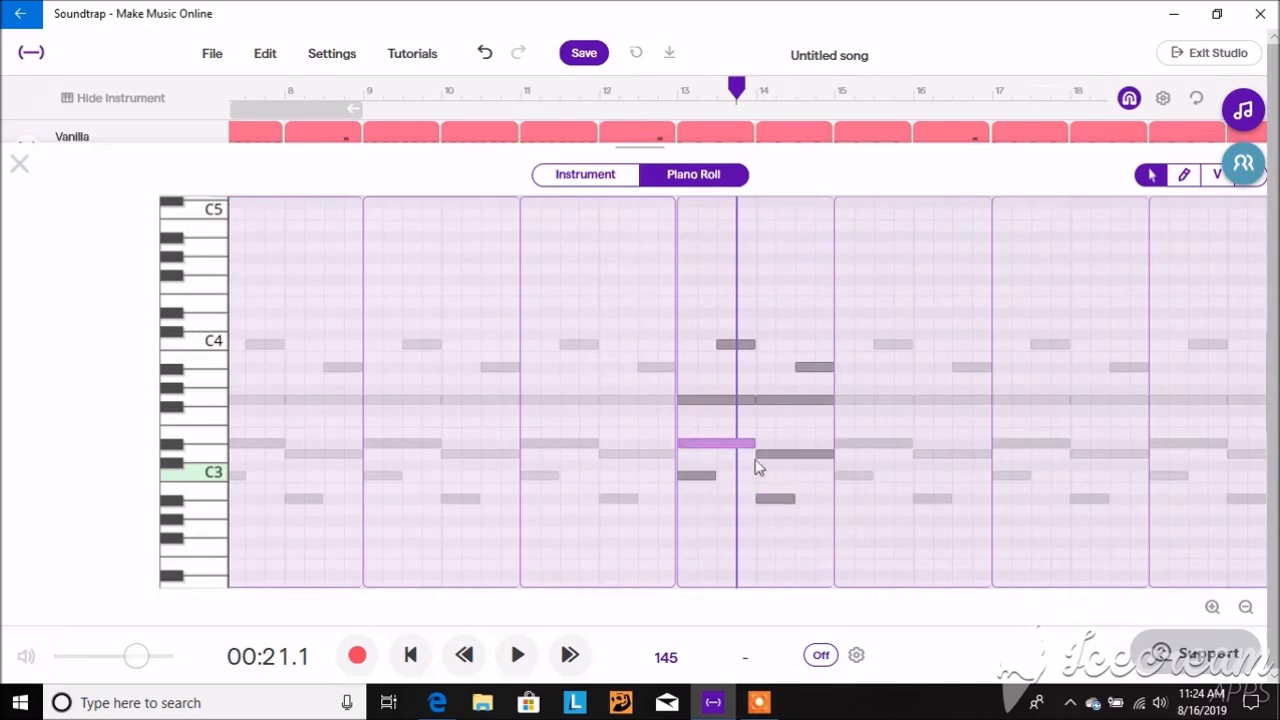
left_click_drag(680, 442, 812, 452)
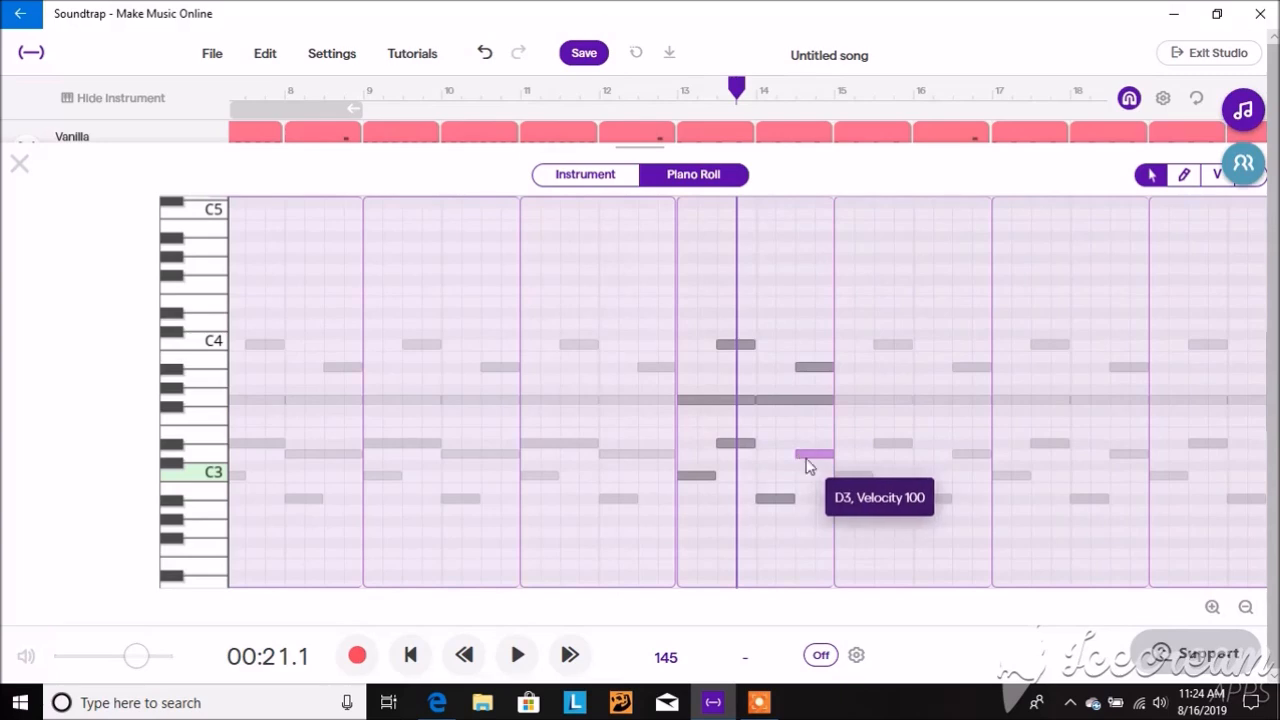
Delete all upper notes above D#3 in the bar 13 Swelling Dust region and audition the remaining low melody
left_click_drag(815, 293, 733, 412)
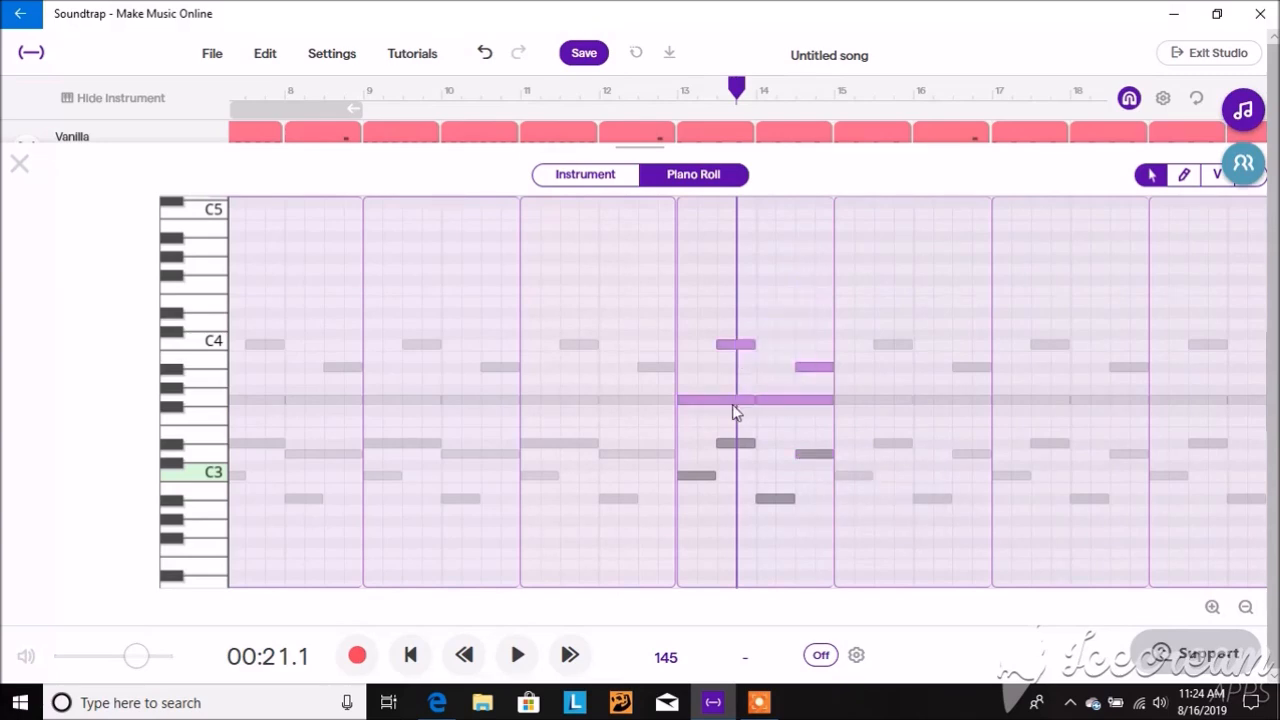
key("Delete")
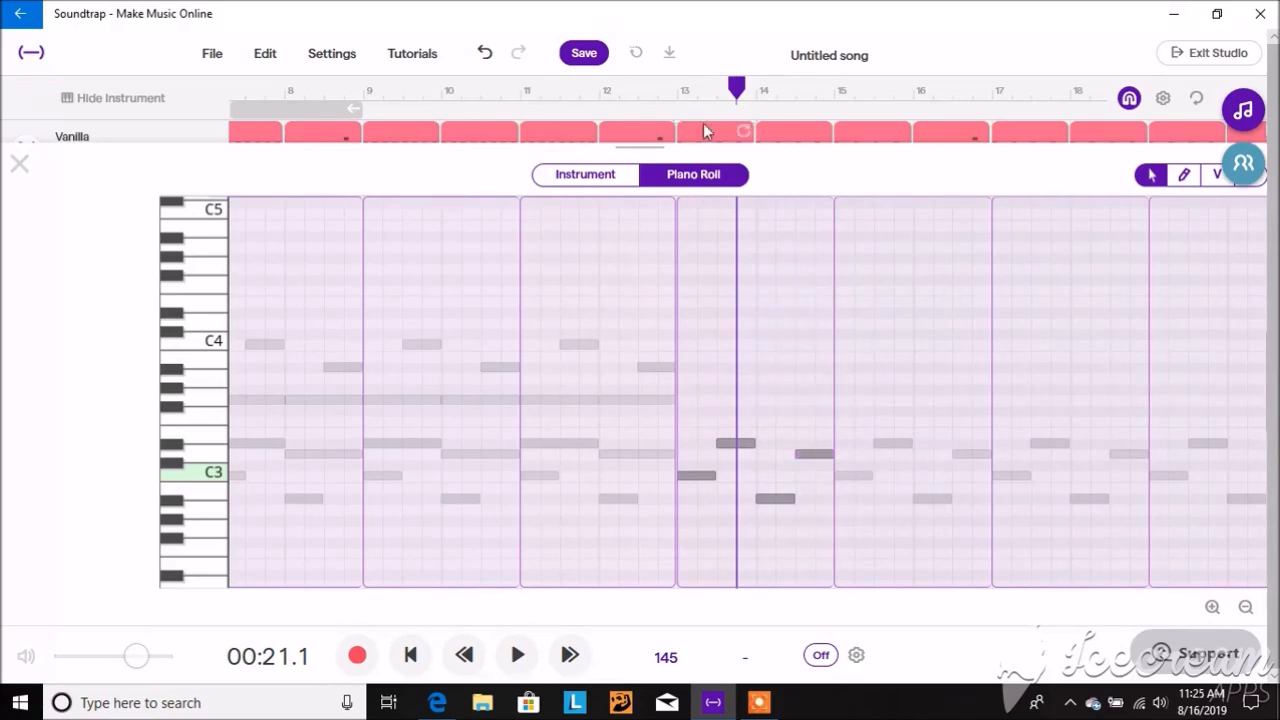
left_click(676, 96)
key("space")
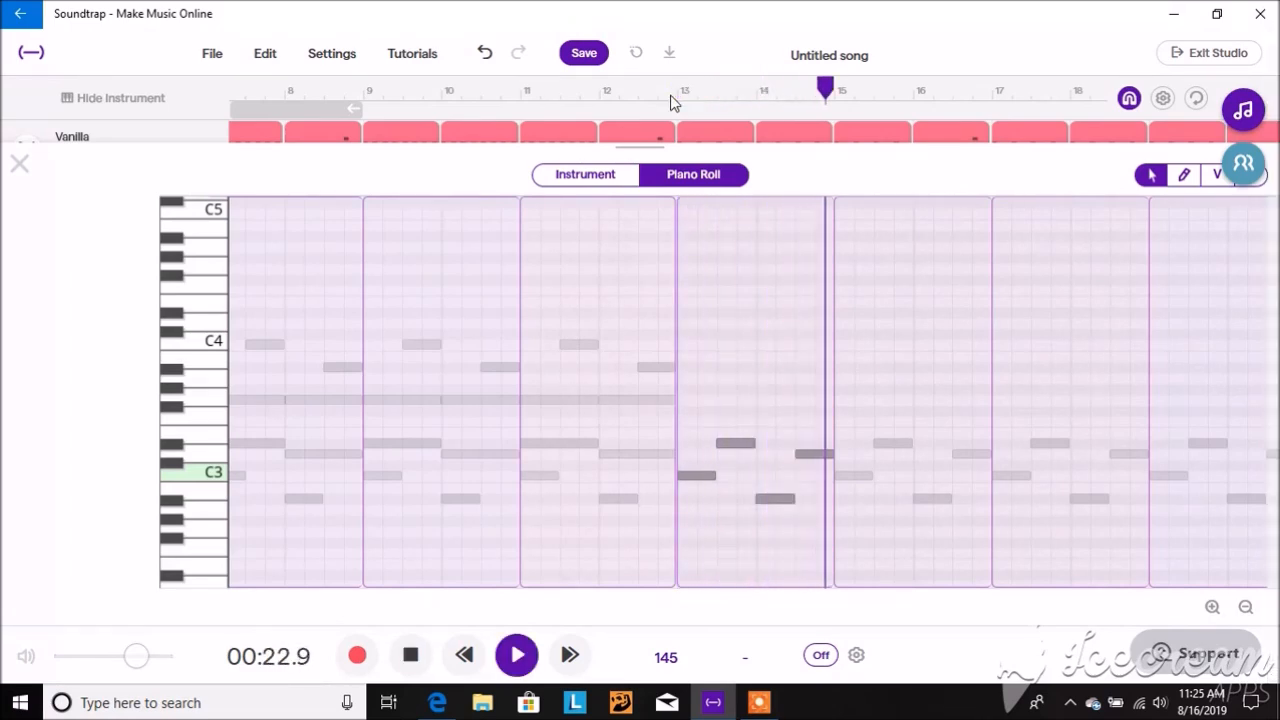
key("space")
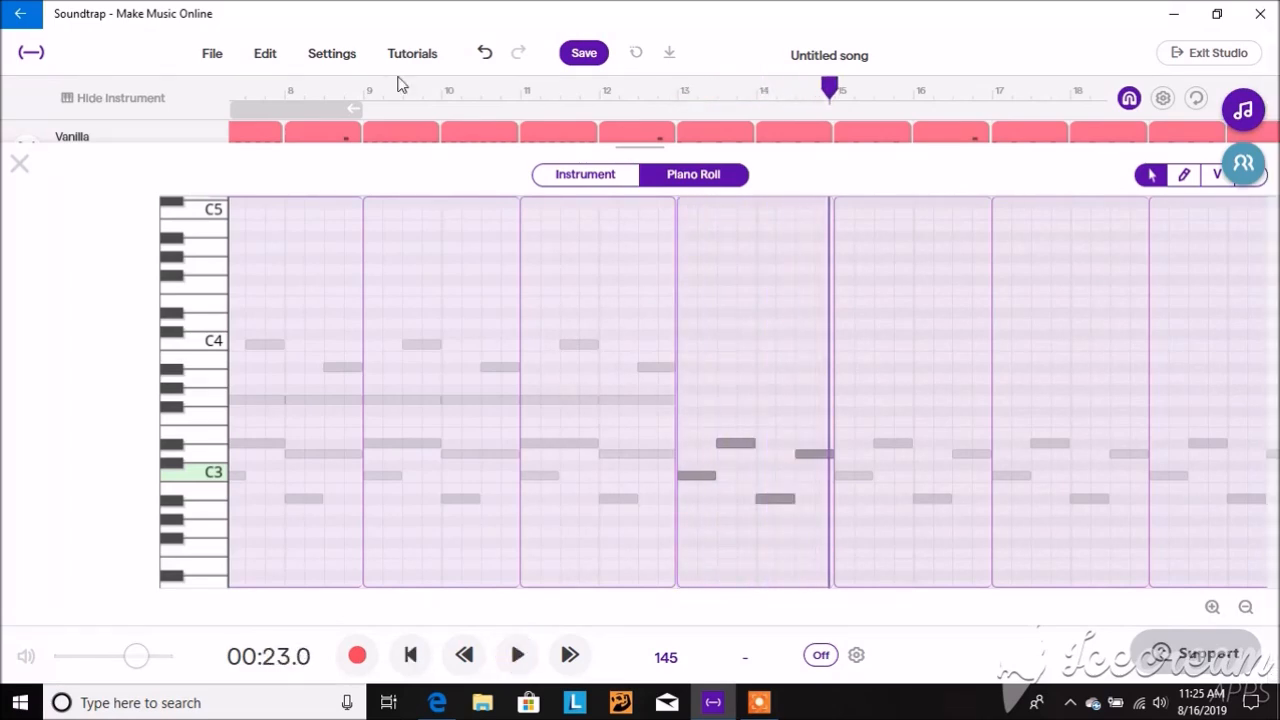
left_click(17, 166)
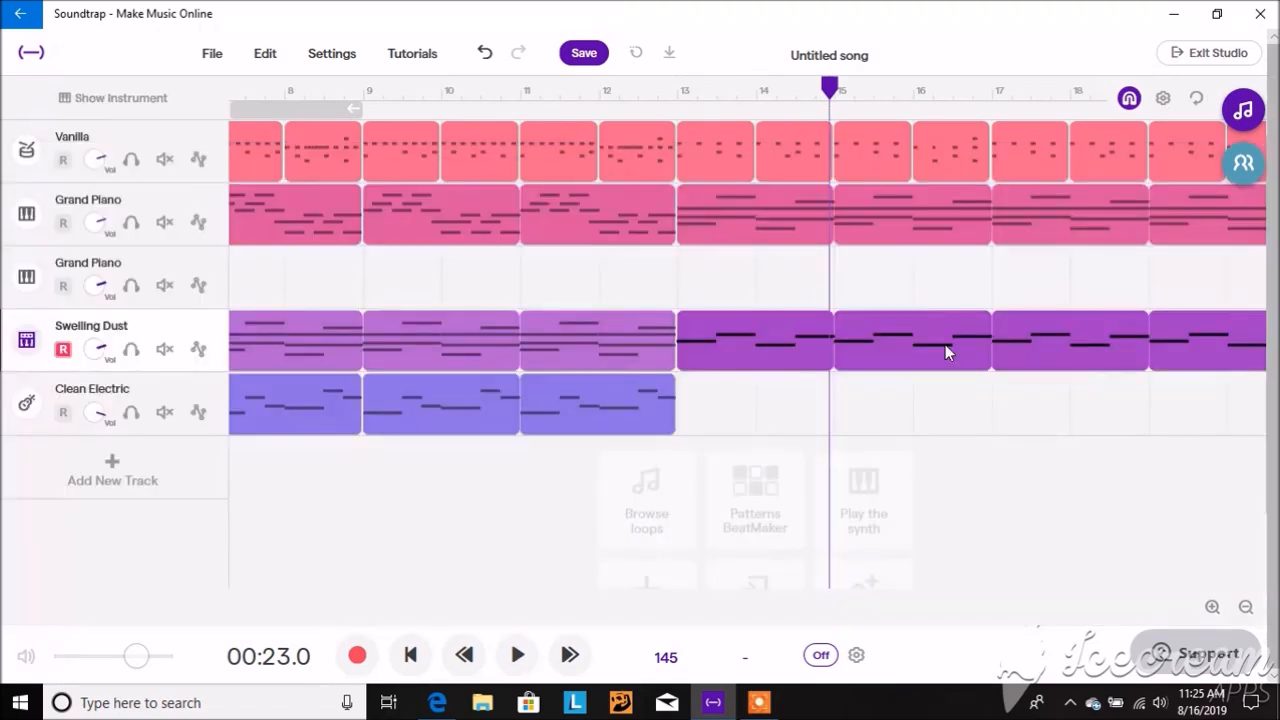
Copy the regions of all four tracks that play in bars 5 to 12 and paste them at bar 21
left_click(1245, 608)
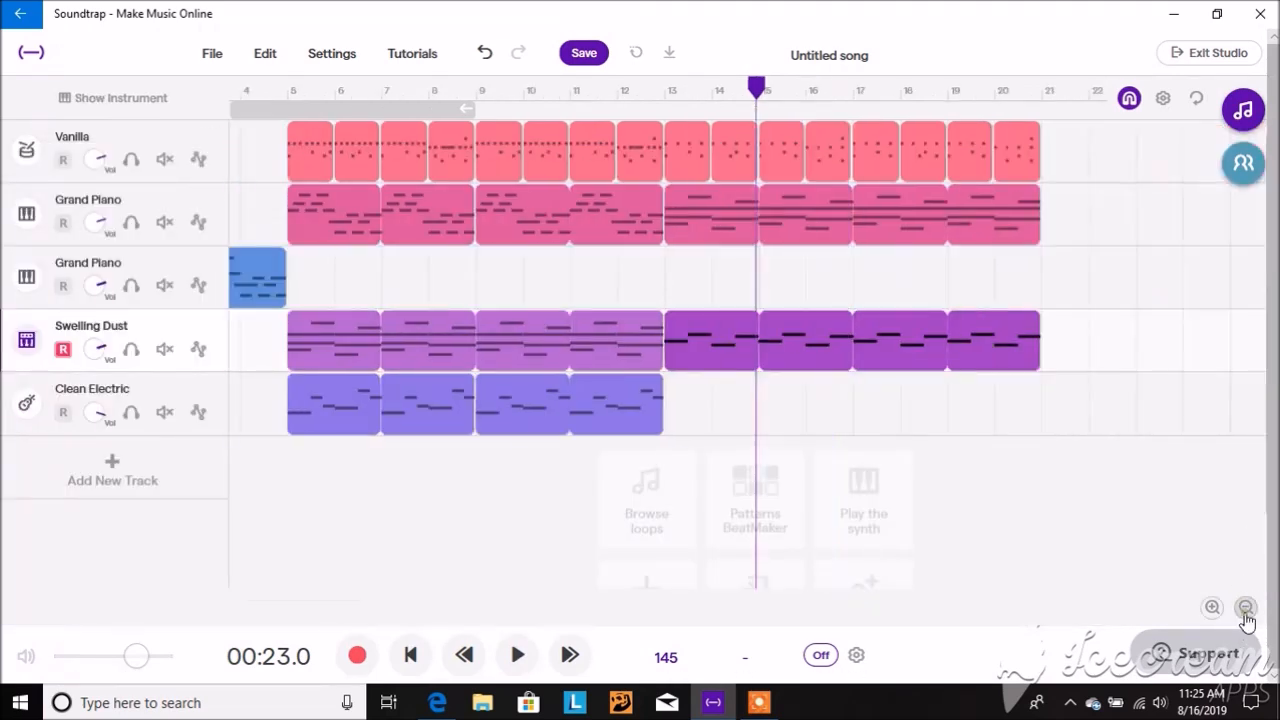
left_click(1245, 608)
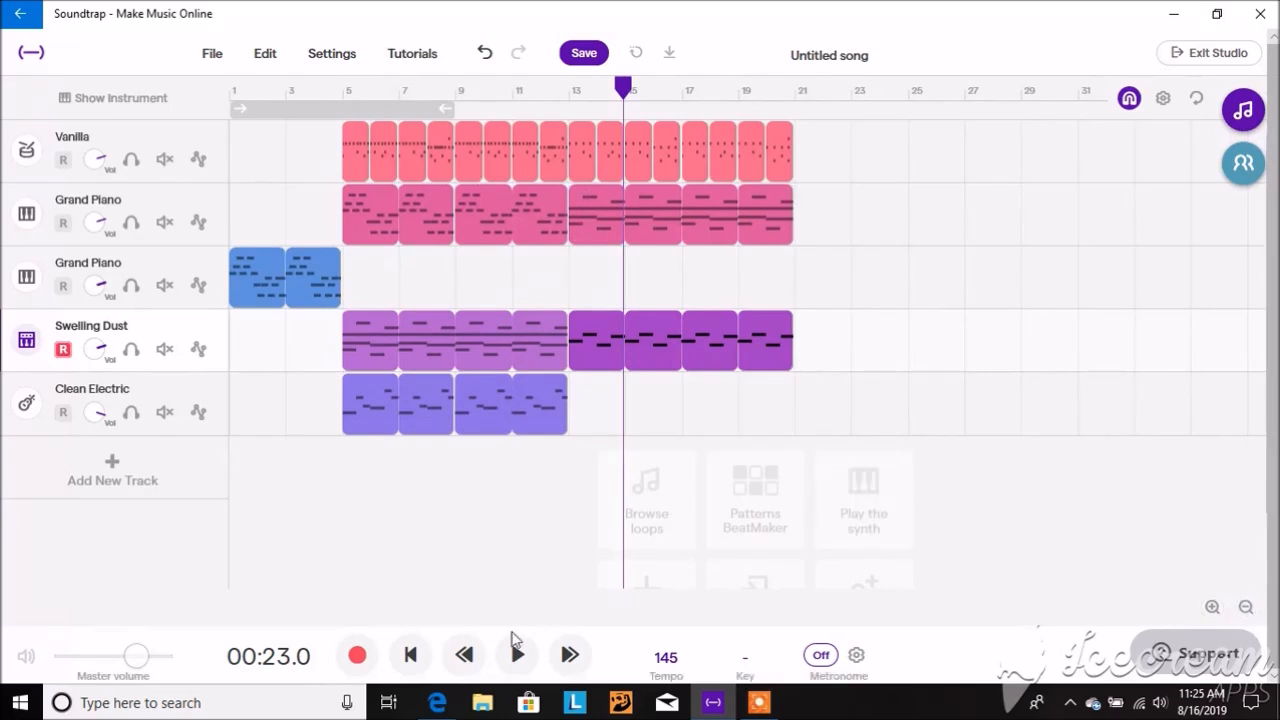
left_click_drag(547, 445, 362, 163)
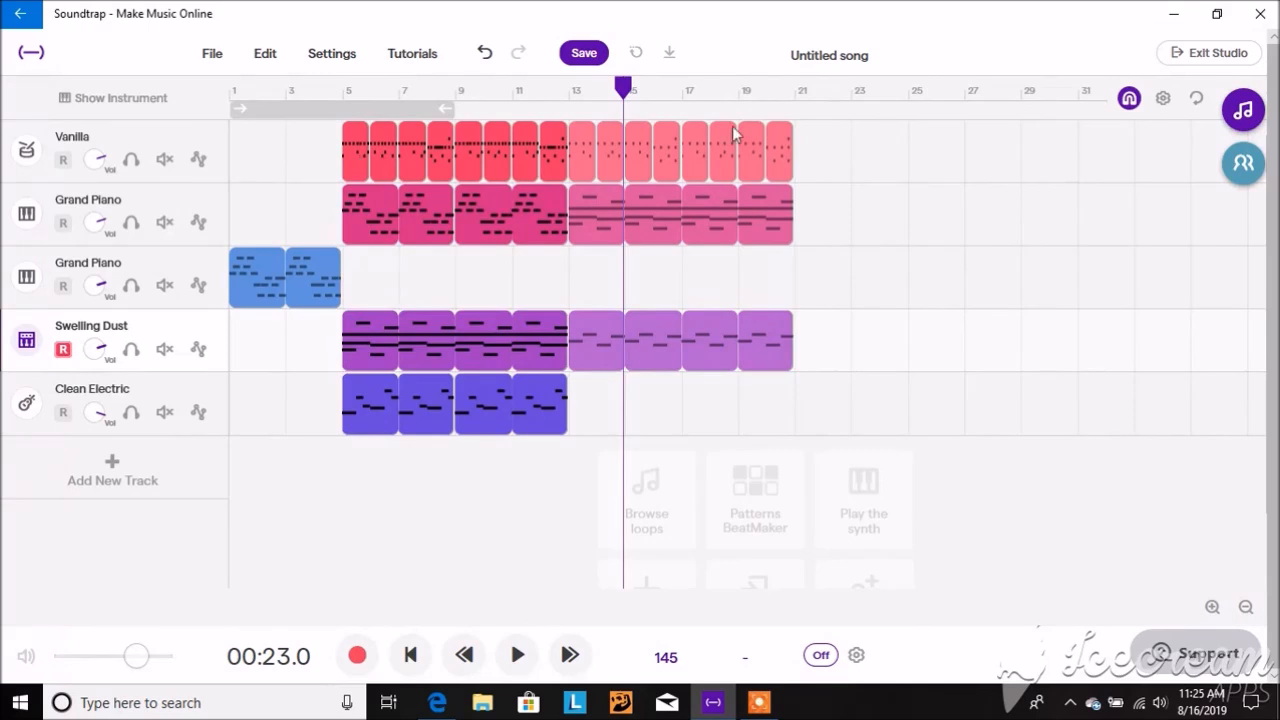
left_click(797, 97)
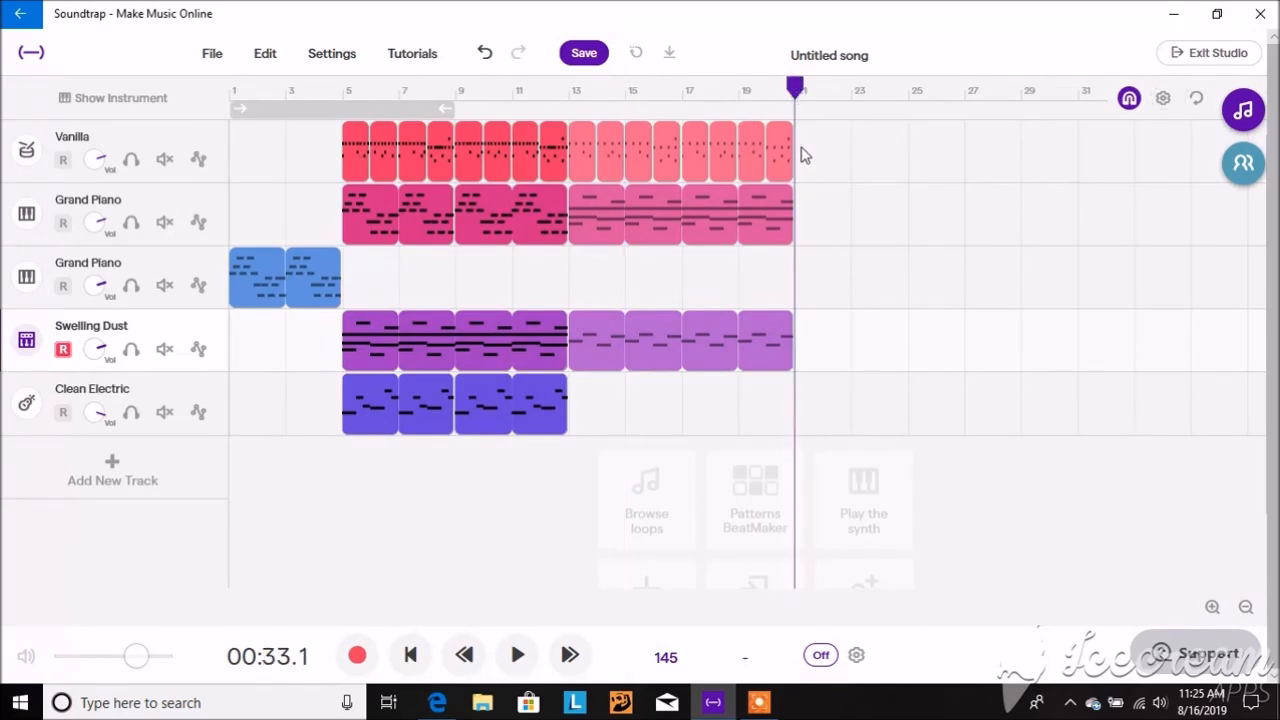
left_click(805, 155)
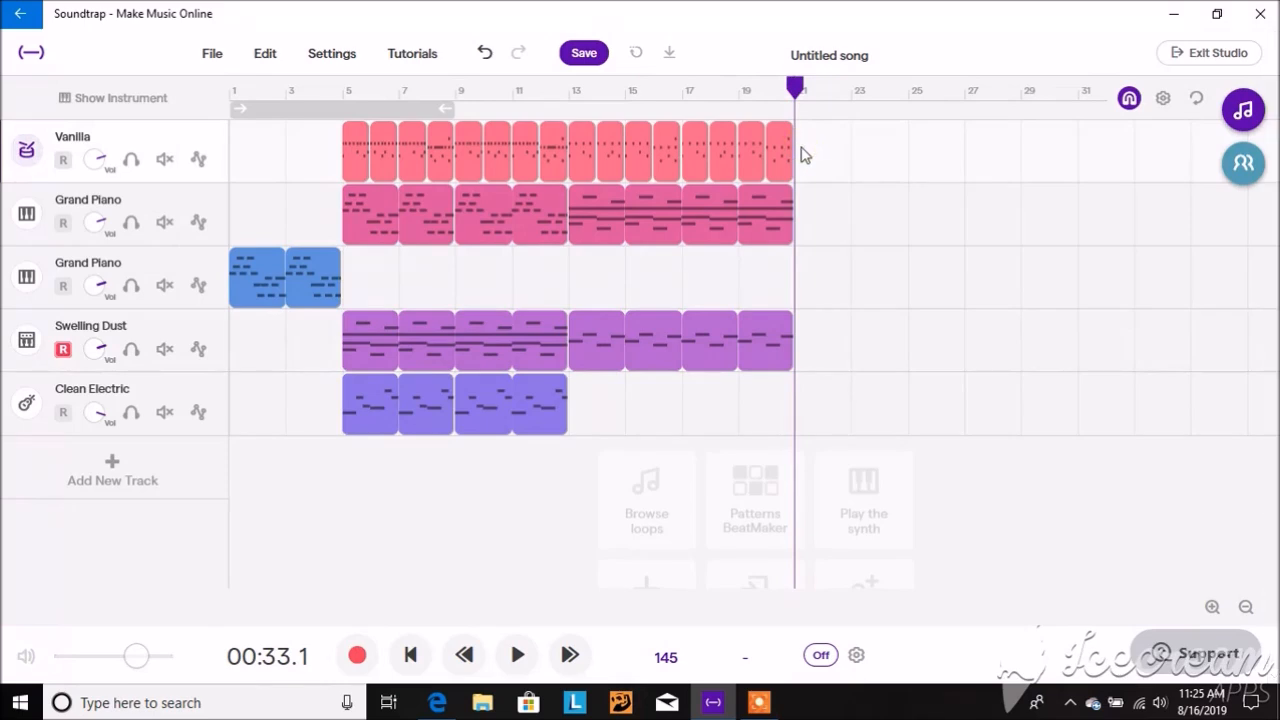
key("ctrl+v")
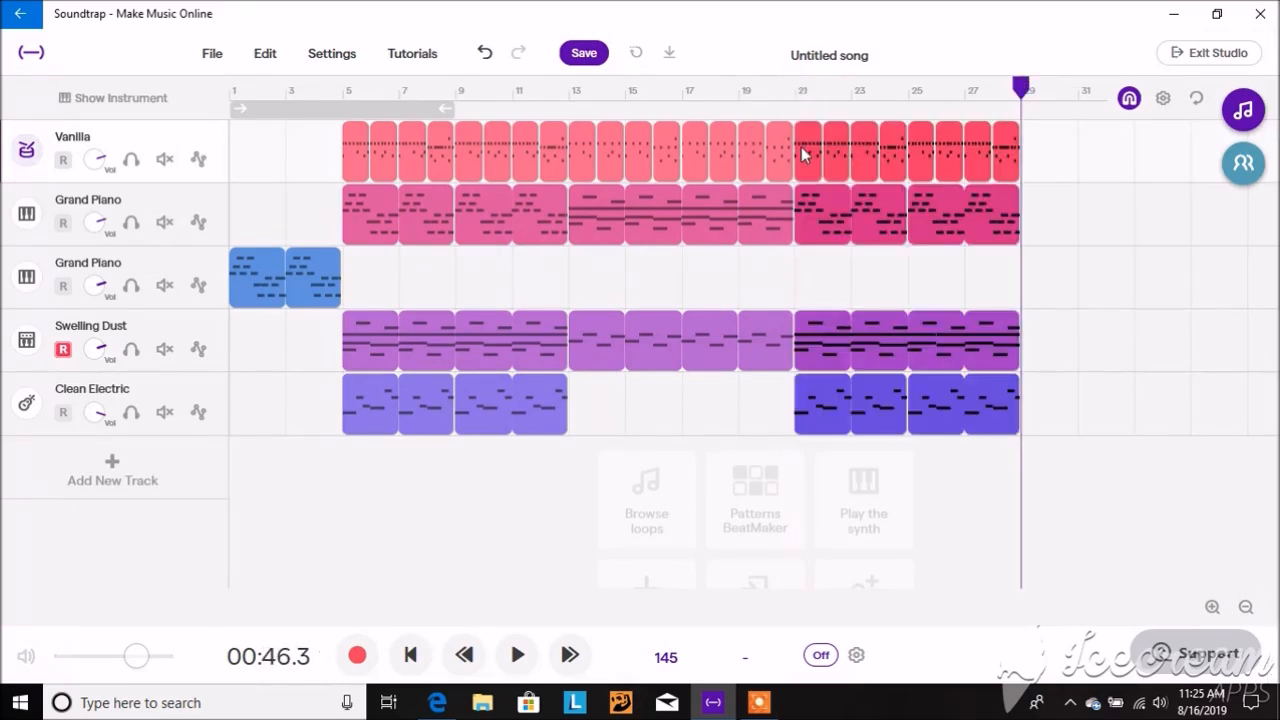
left_click(1046, 174)
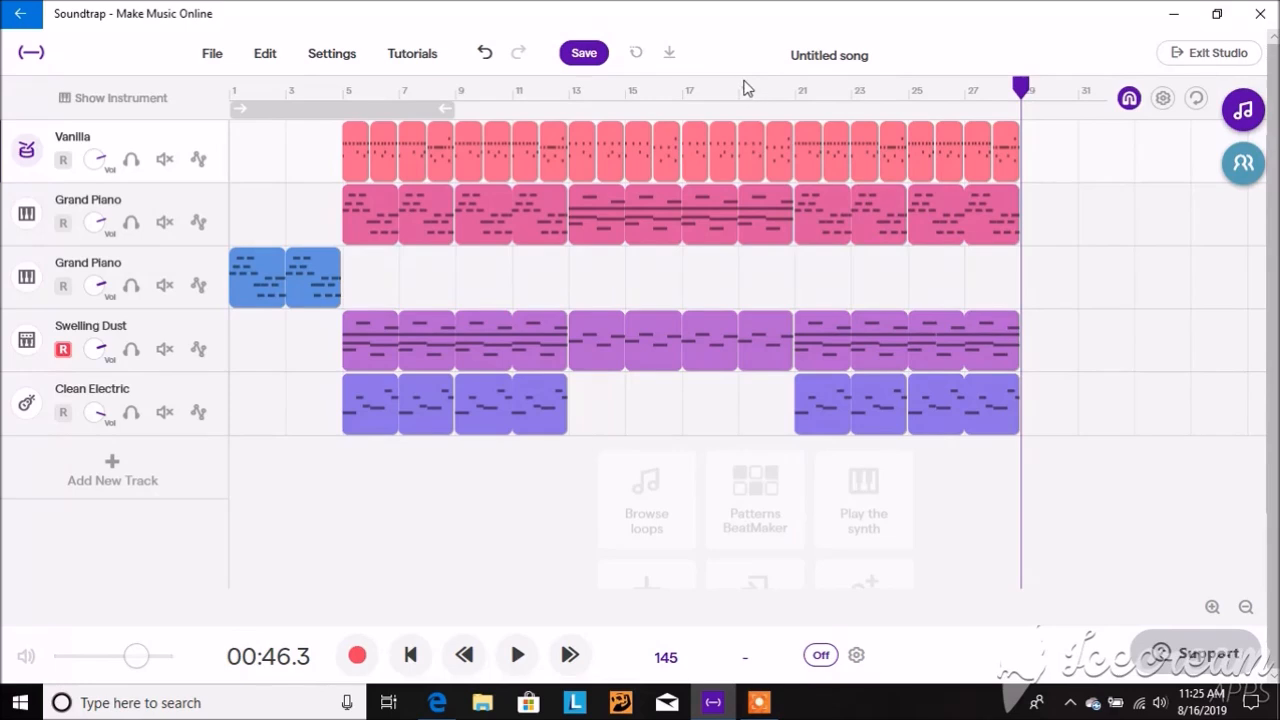
Play the transition from bar 19 into the full section at bar 21
left_click(750, 88)
key("space")
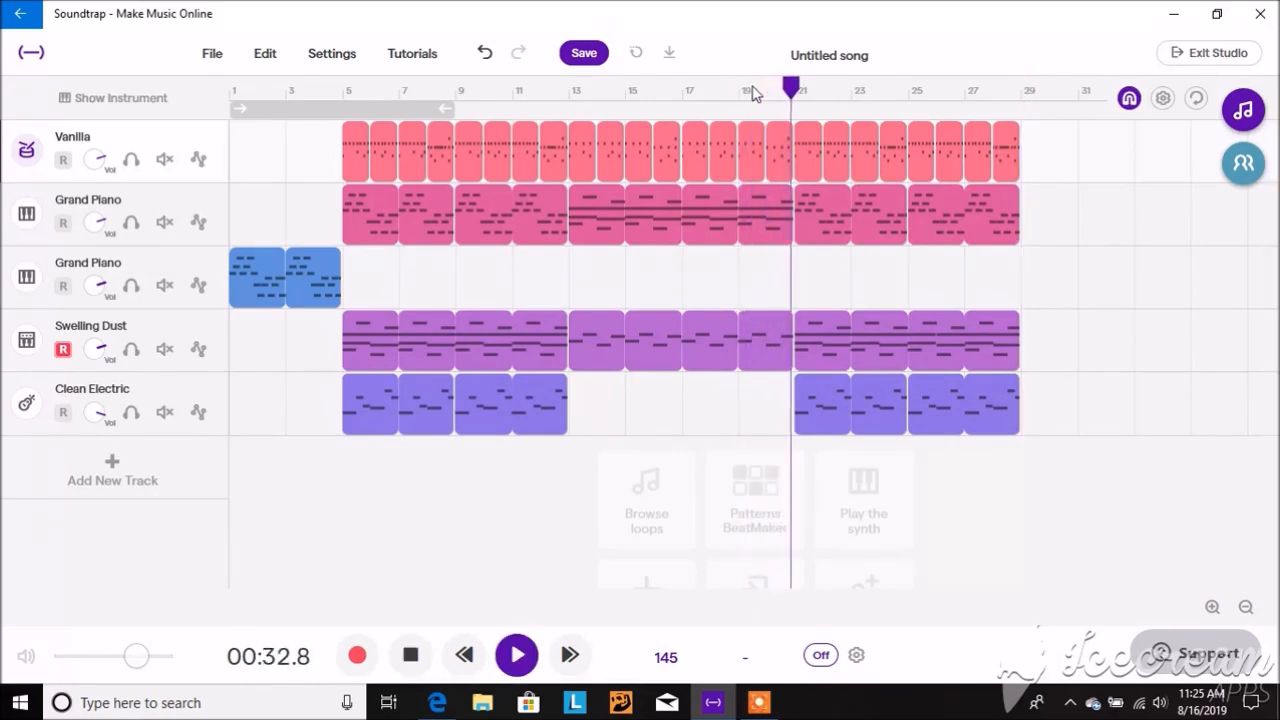
key("space")
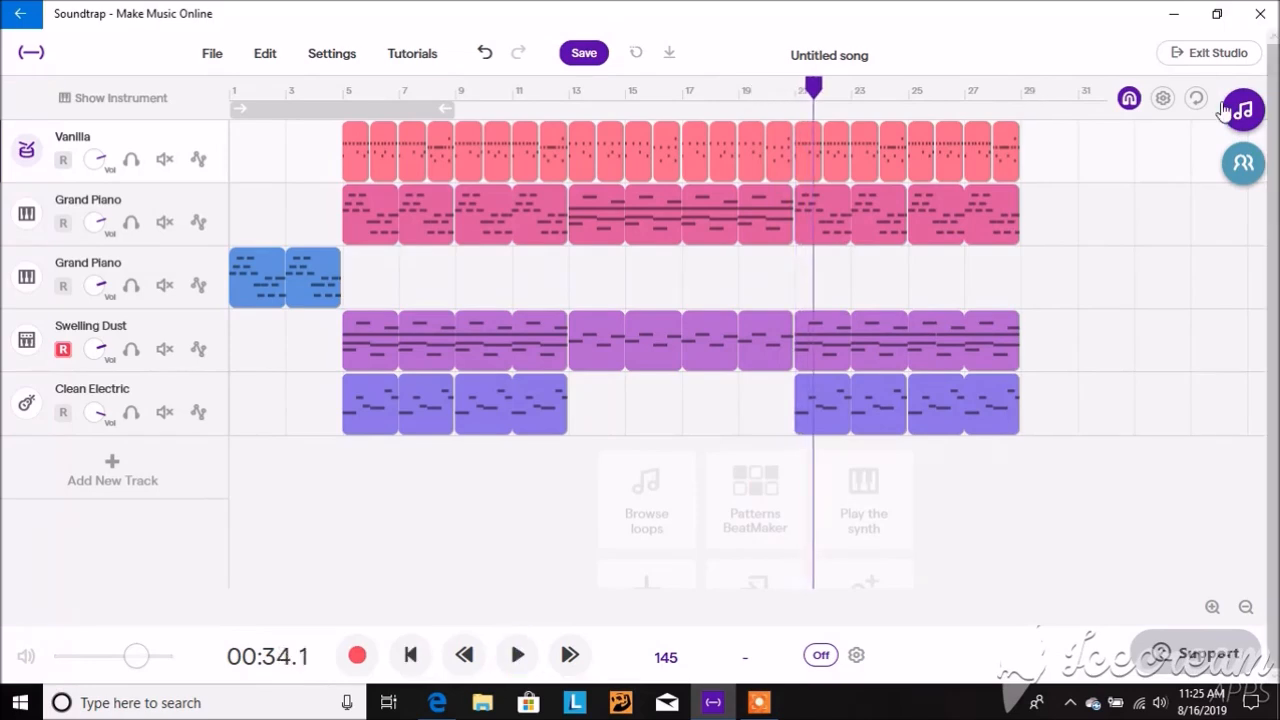
Add a Crash row to the Vanilla pattern at bar 21 with a hit on step 1, and audition it
double_click(806, 168)
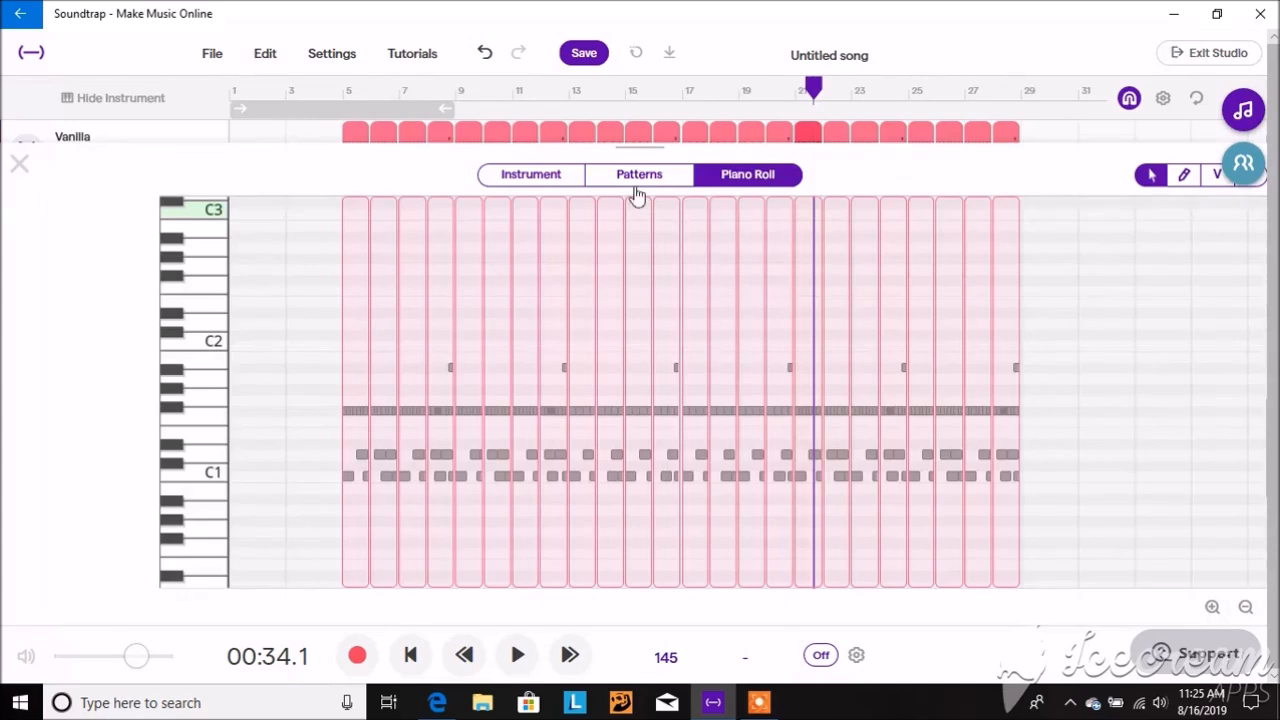
left_click(630, 183)
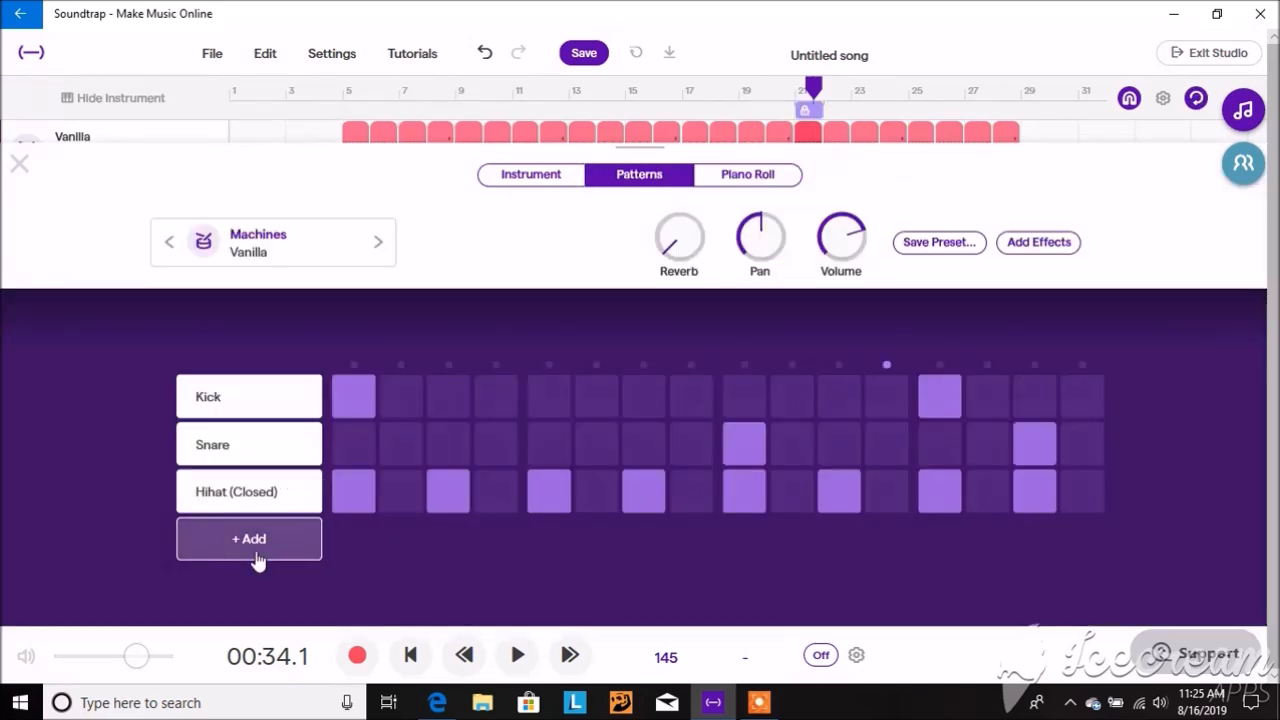
left_click(257, 556)
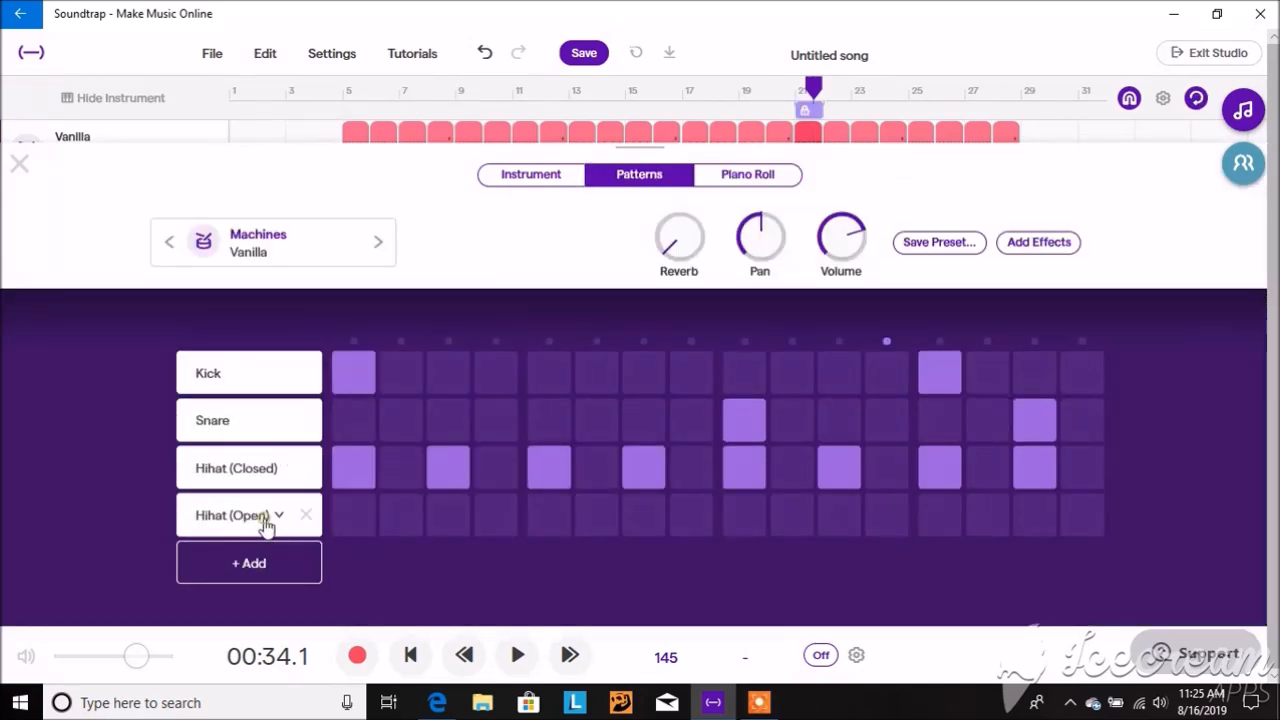
left_click(266, 520)
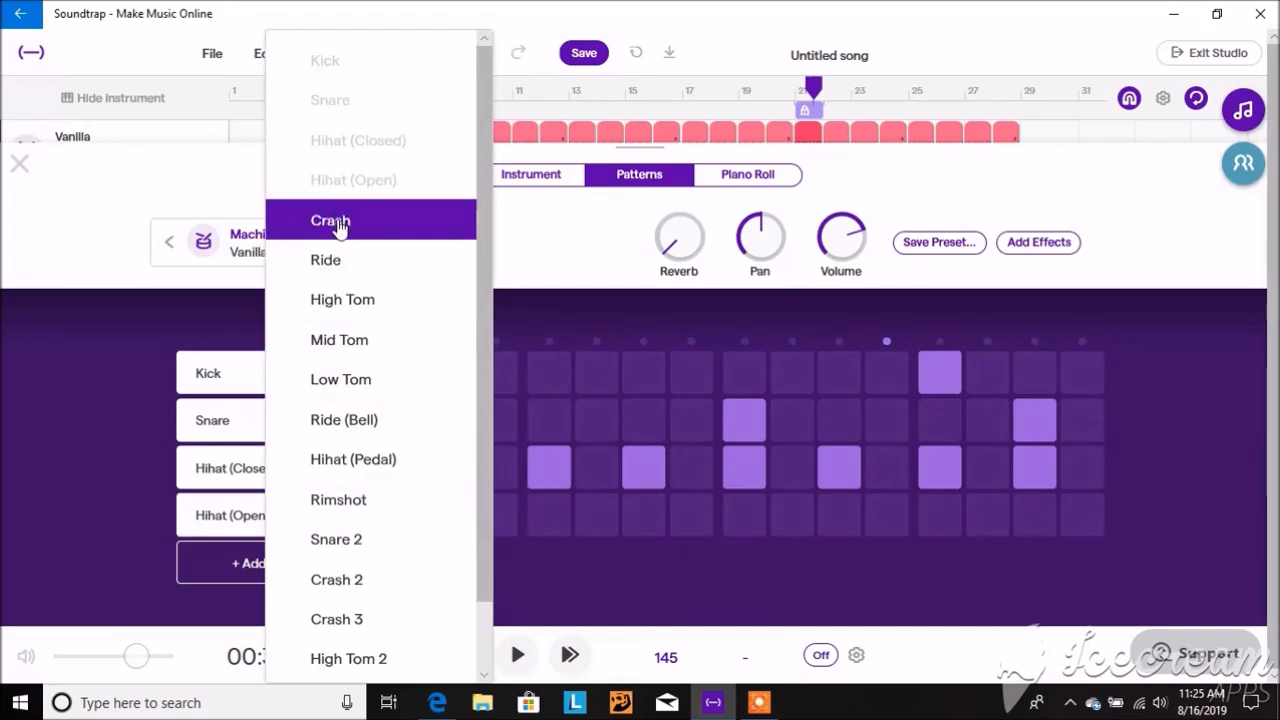
left_click(338, 222)
left_click(363, 524)
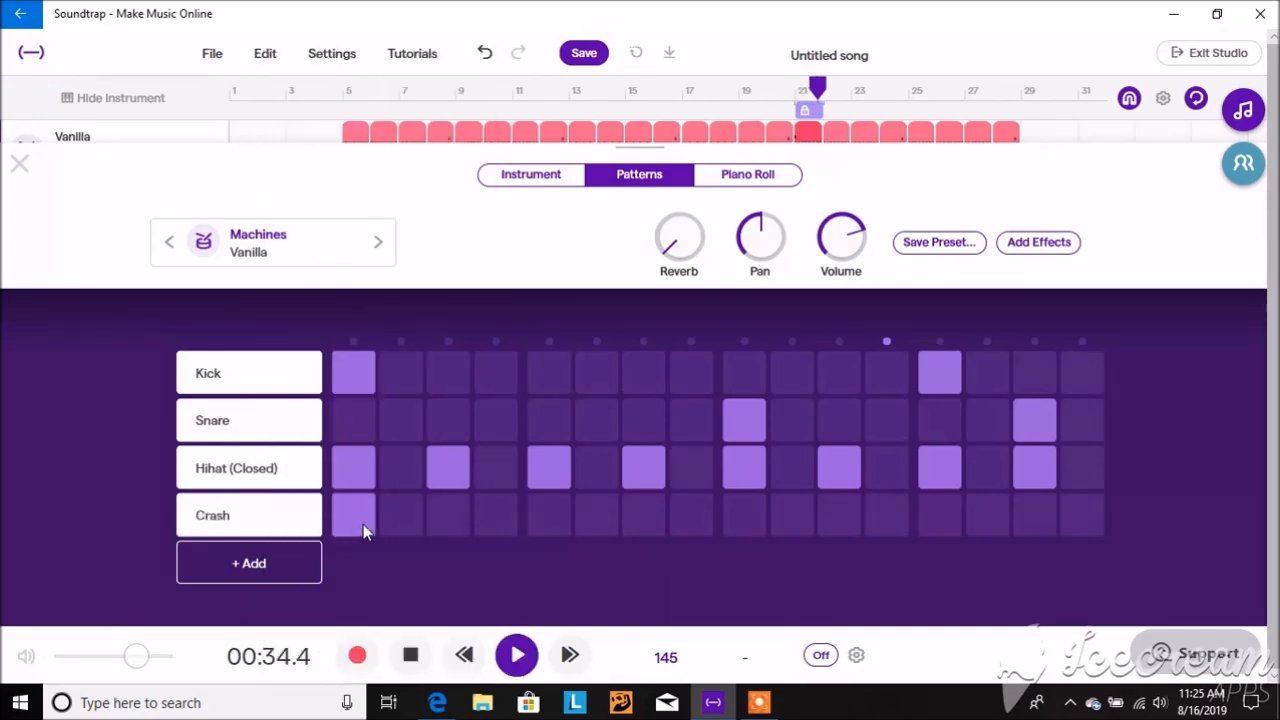
key("space")
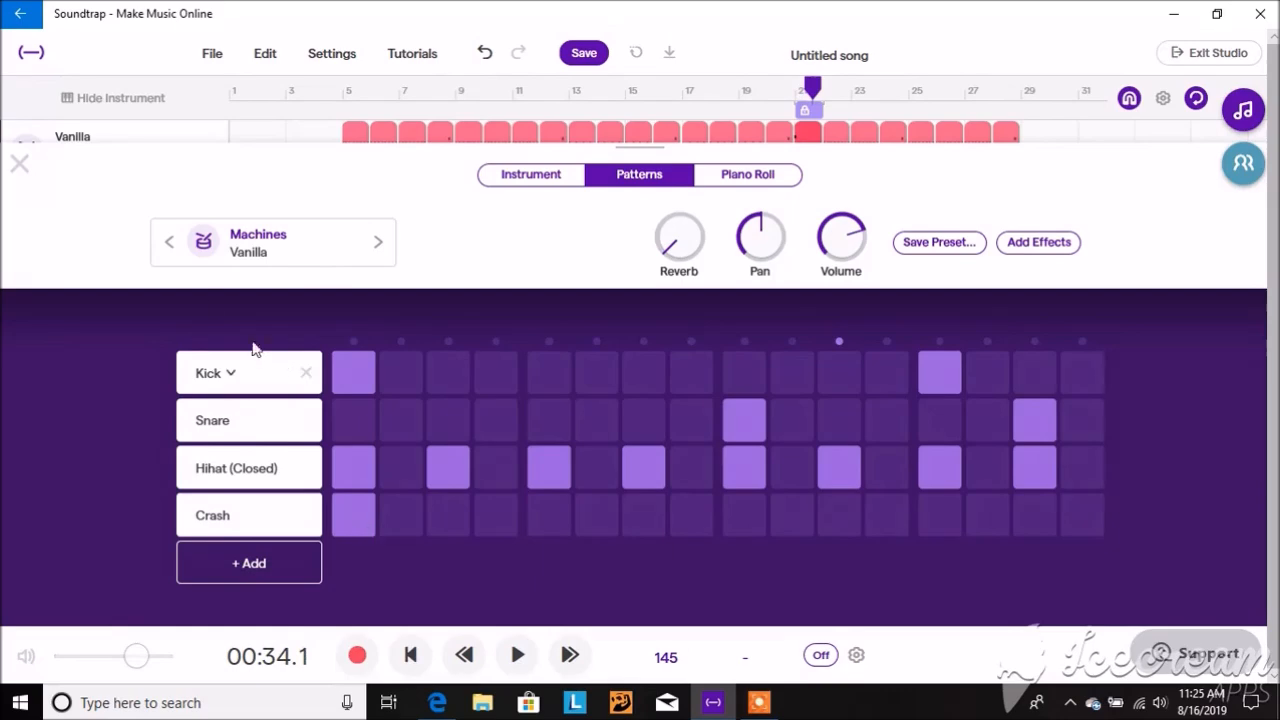
left_click(19, 163)
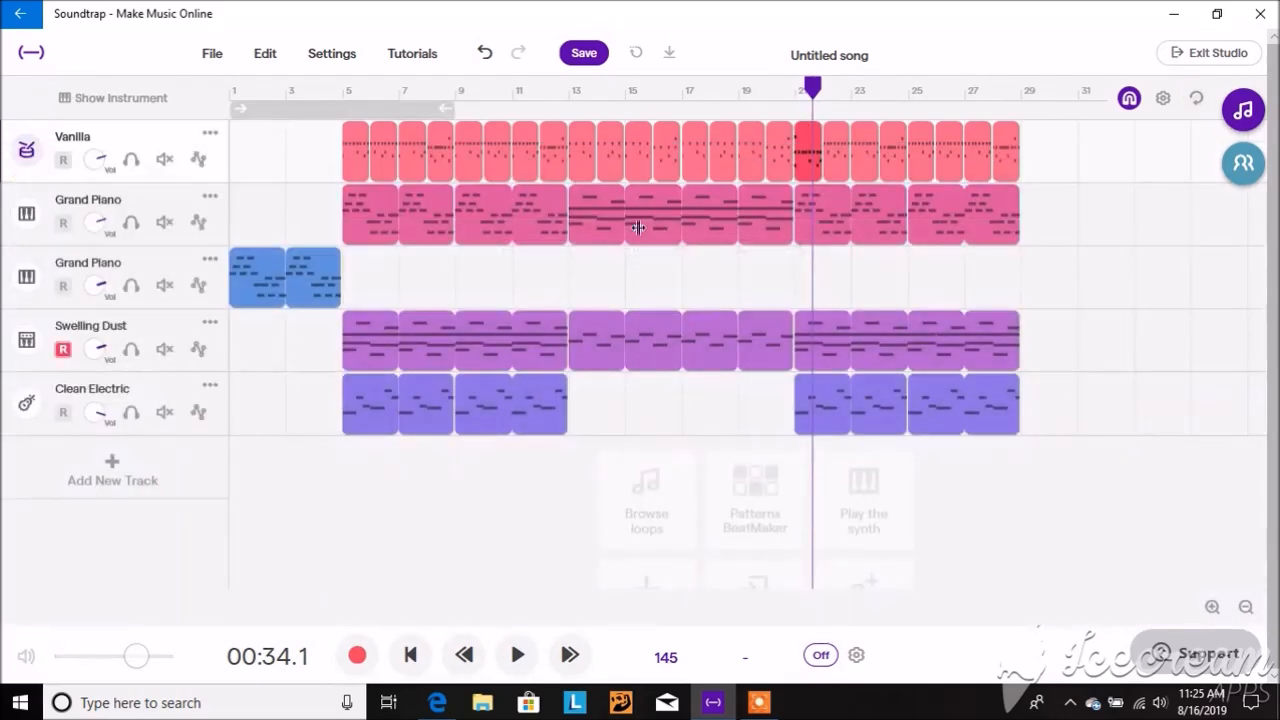
Remove the step 13 kick, closed hi-hat and open hi-hat from the Vanilla pattern at bar 20, and audition it
left_click(780, 155)
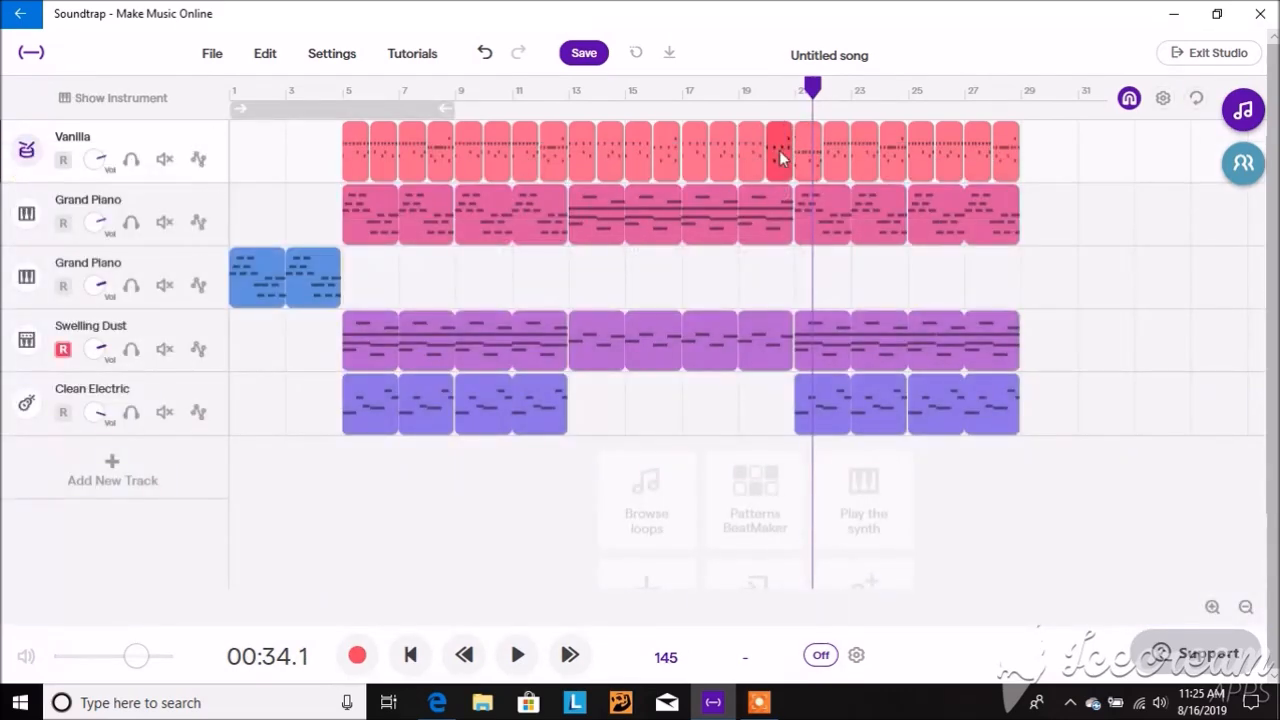
double_click(780, 155)
left_click(612, 472)
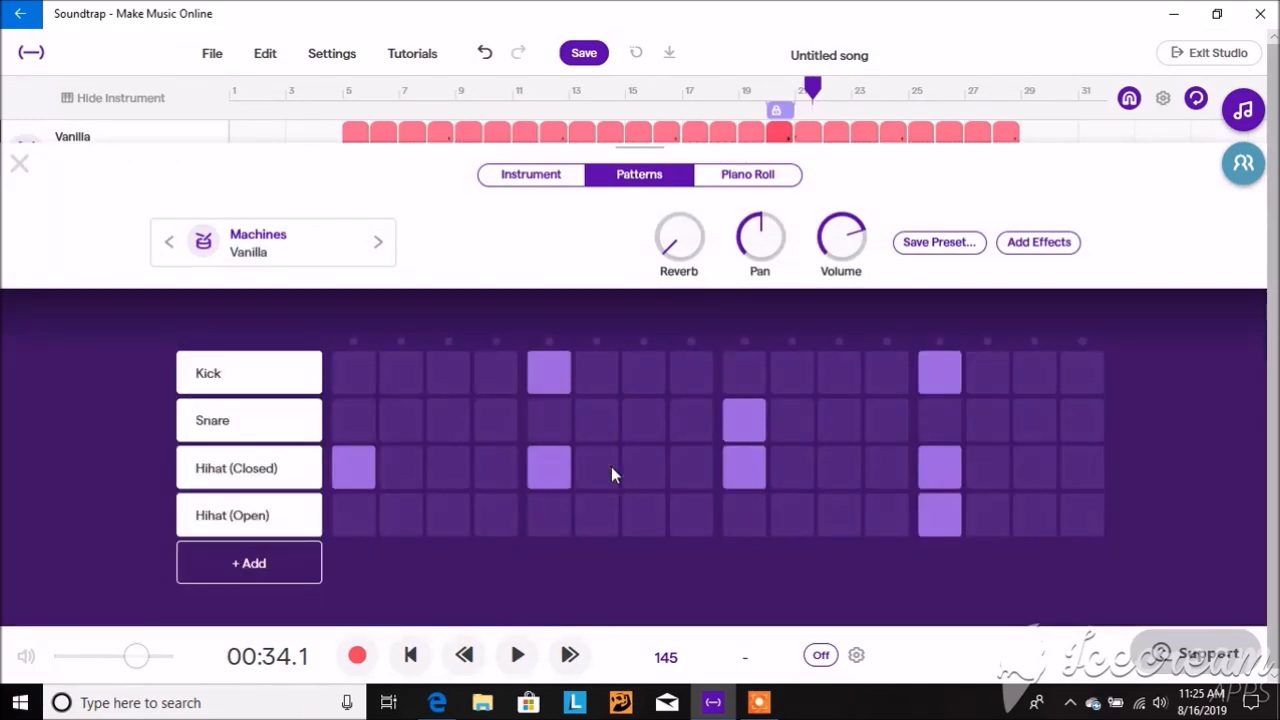
left_click(952, 370)
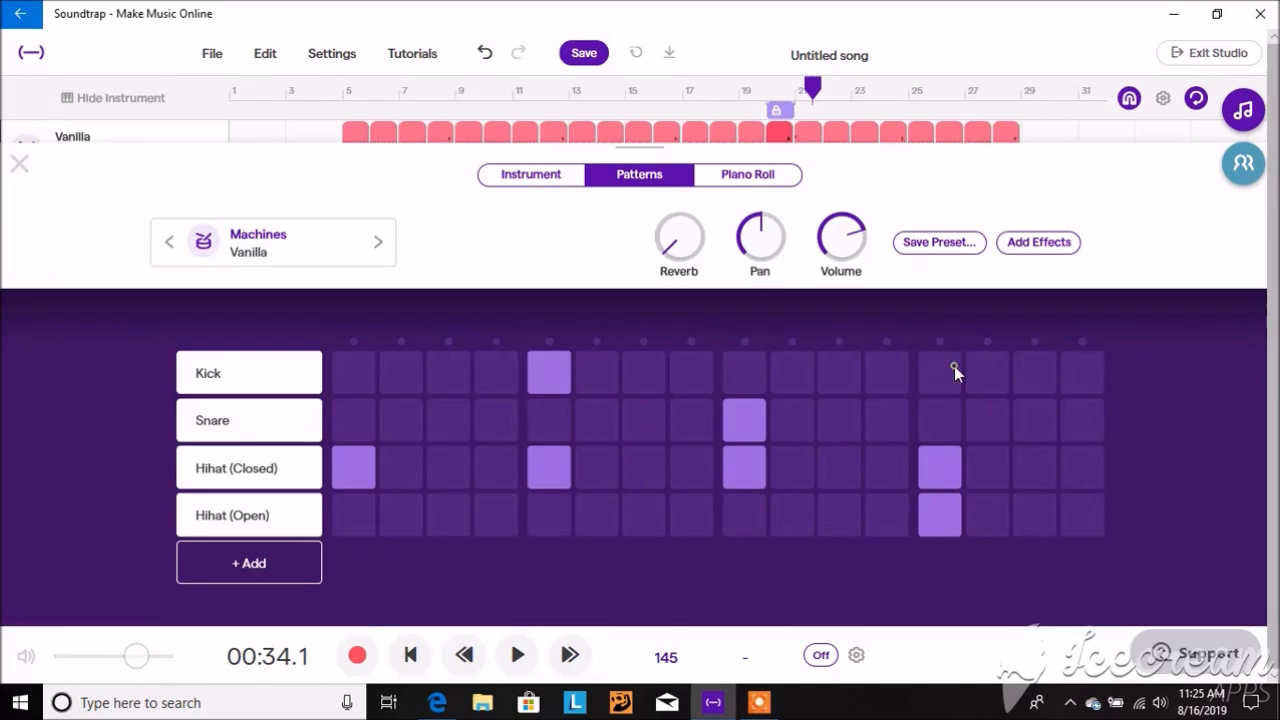
left_click(936, 507)
key("space")
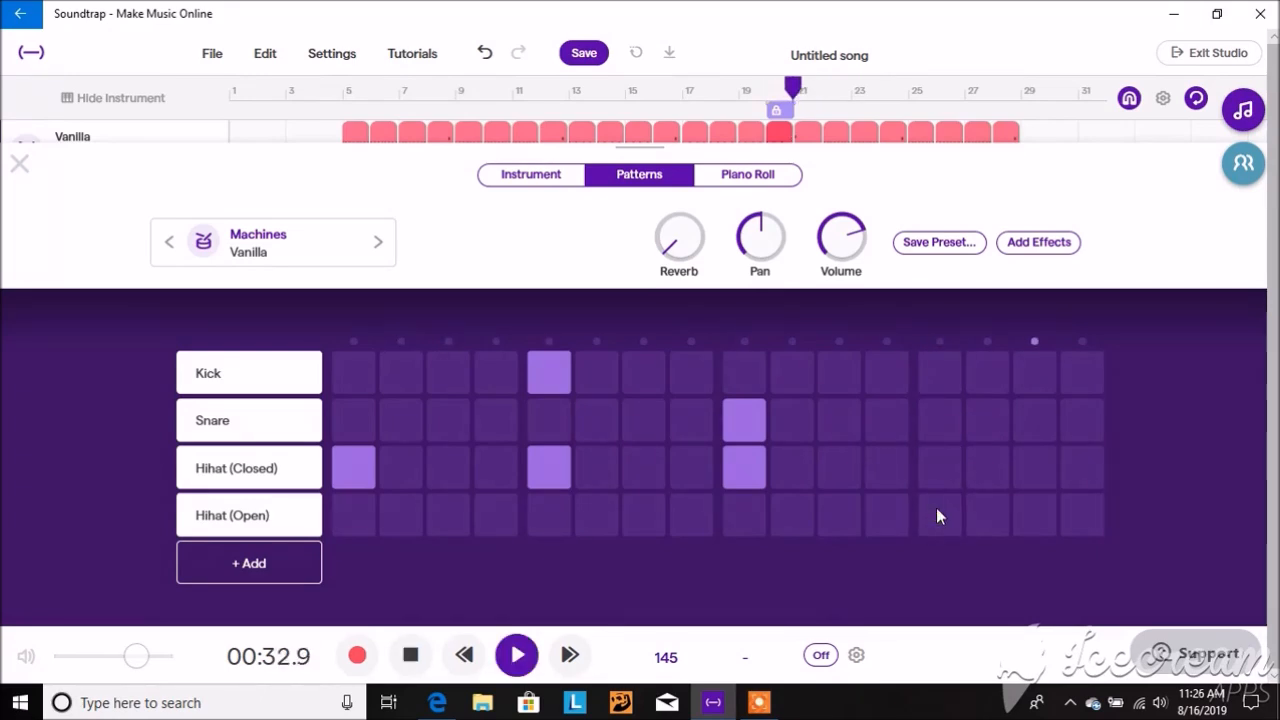
key("space")
left_click(18, 163)
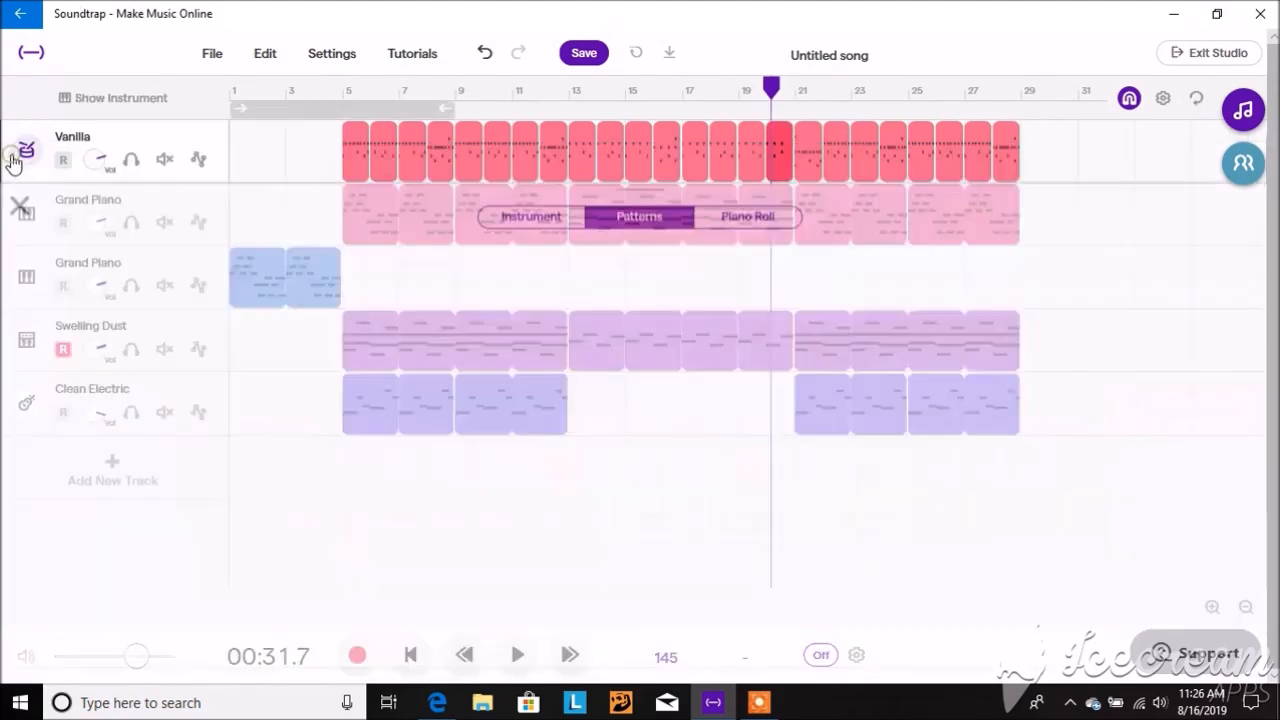
Shorten the Grand Piano chord region at bar 19 to end halfway through bar 20, and play the transition into bar 21
left_click(1208, 607)
left_click(1208, 607)
left_click(1210, 608)
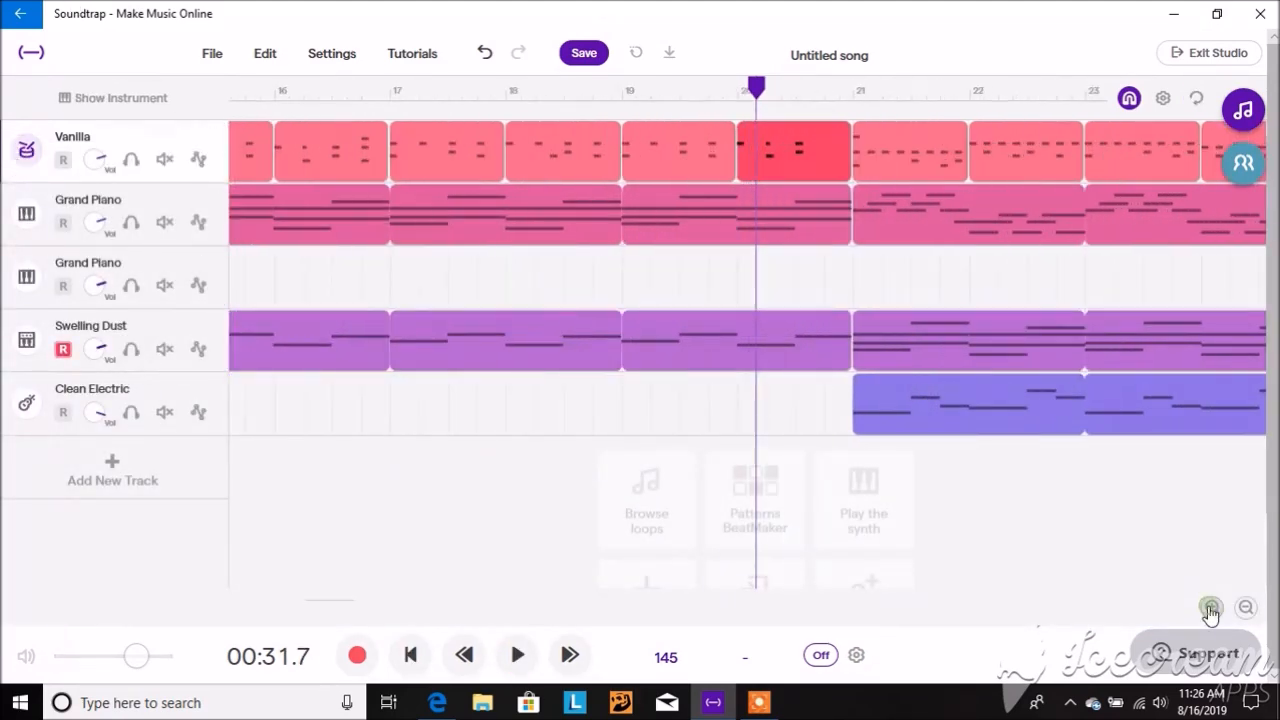
left_click_drag(838, 207, 787, 219)
left_click(477, 88)
key("space")
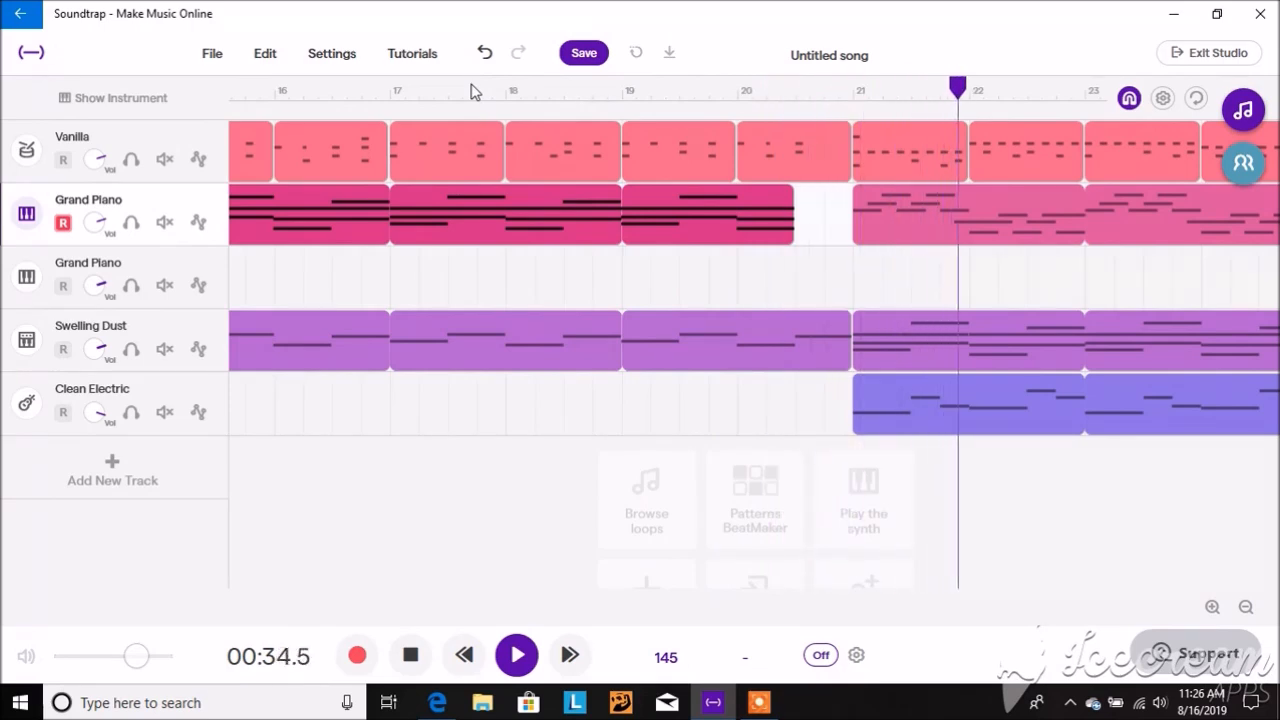
key("space")
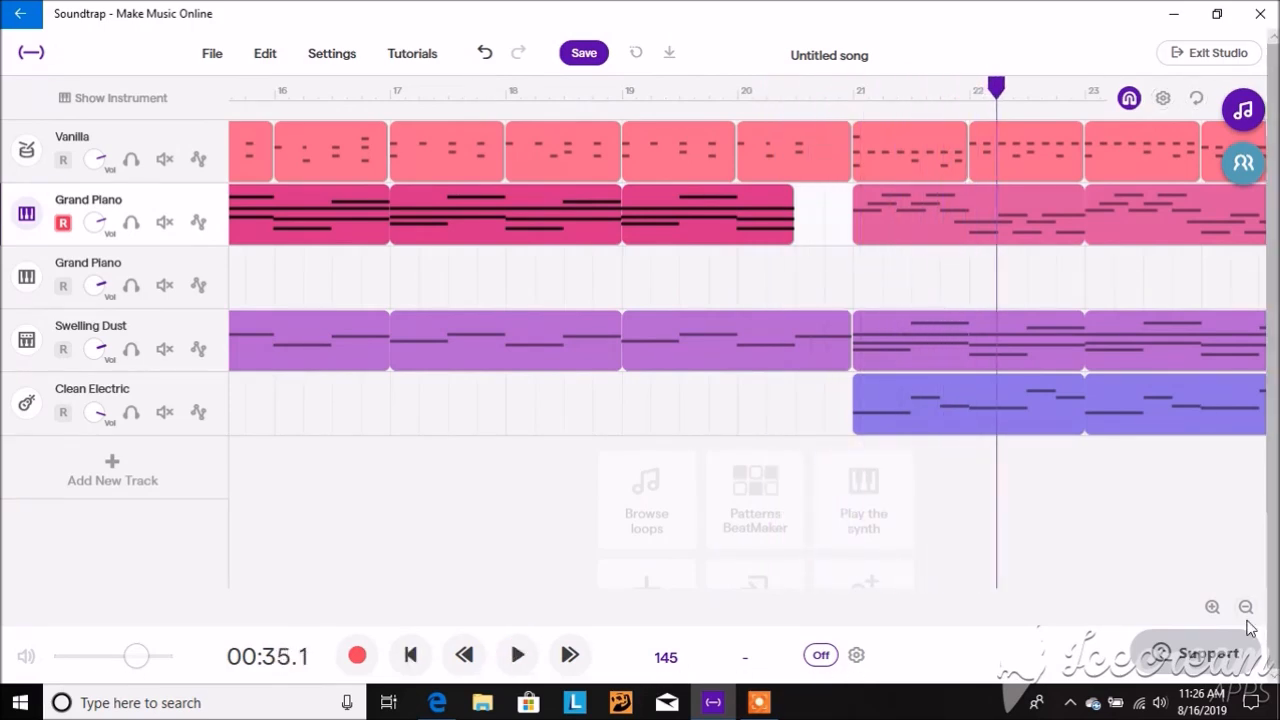